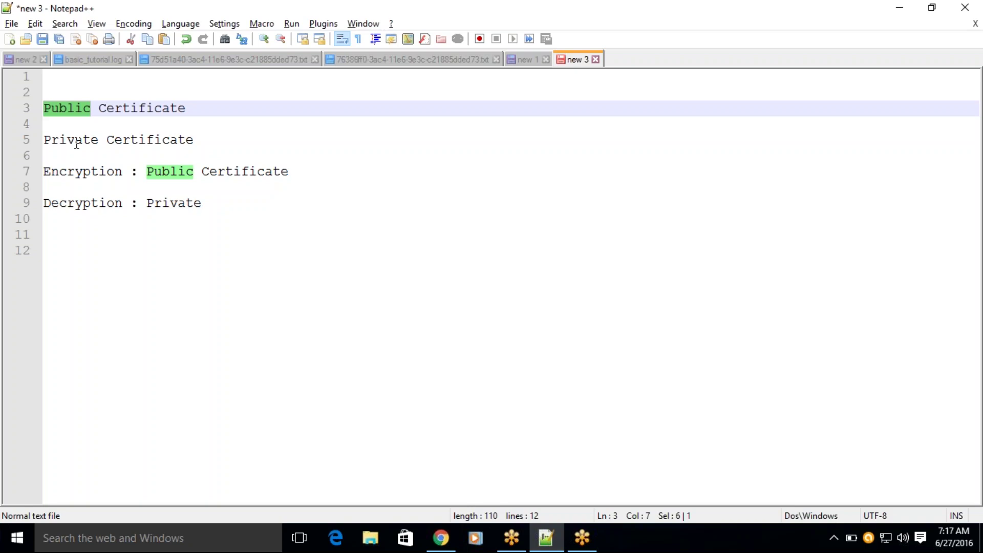
Add a 'Finger Print' line below the Decryption note, then highlight the Public and Private Certificate notes.
click(222, 200)
key(Return)
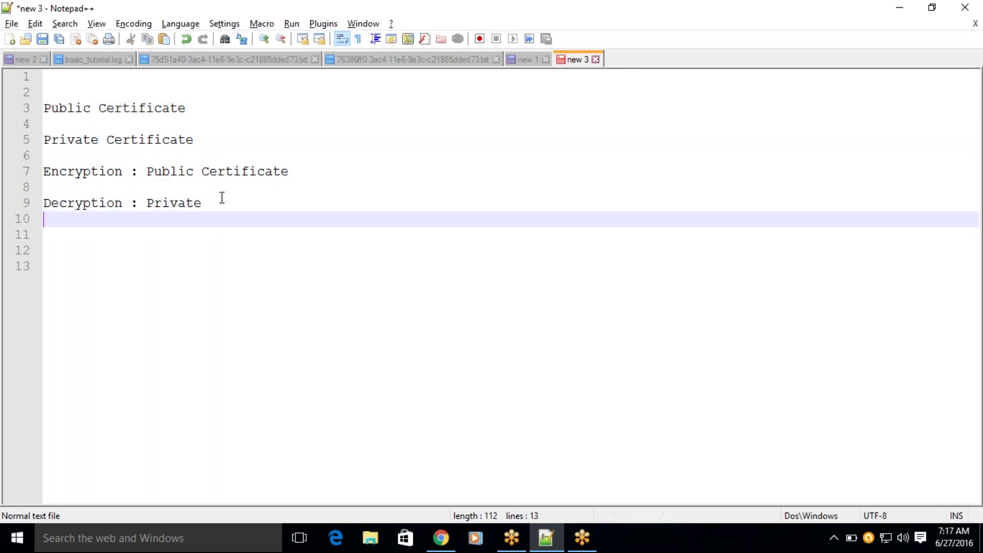
key(Return)
key(Return)
text(Ping)
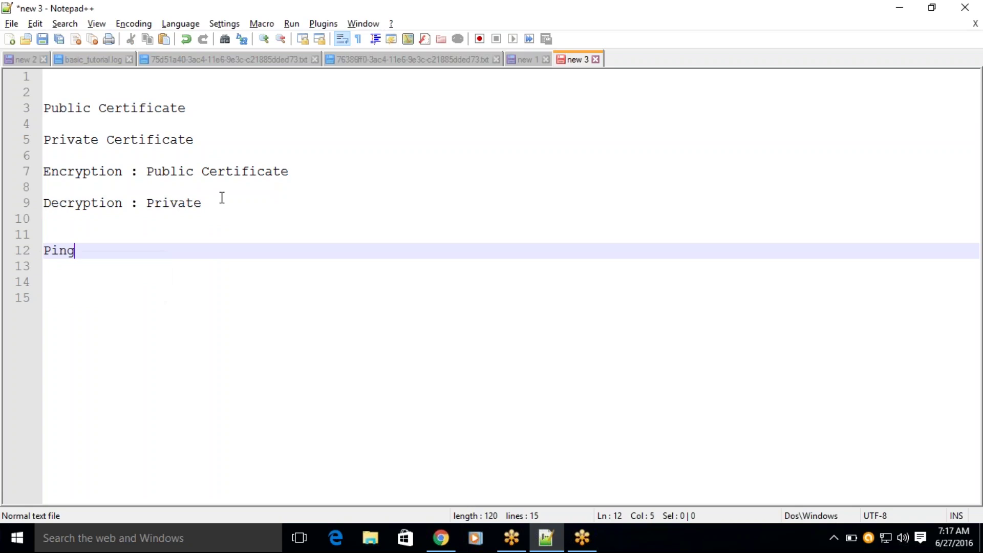
text(er P)
key(BackSpace)
key(BackSpace)
key(BackSpace)
key(BackSpace)
key(BackSpace)
key(BackSpace)
key(BackSpace)
key(BackSpace)
text(Finger Pri)
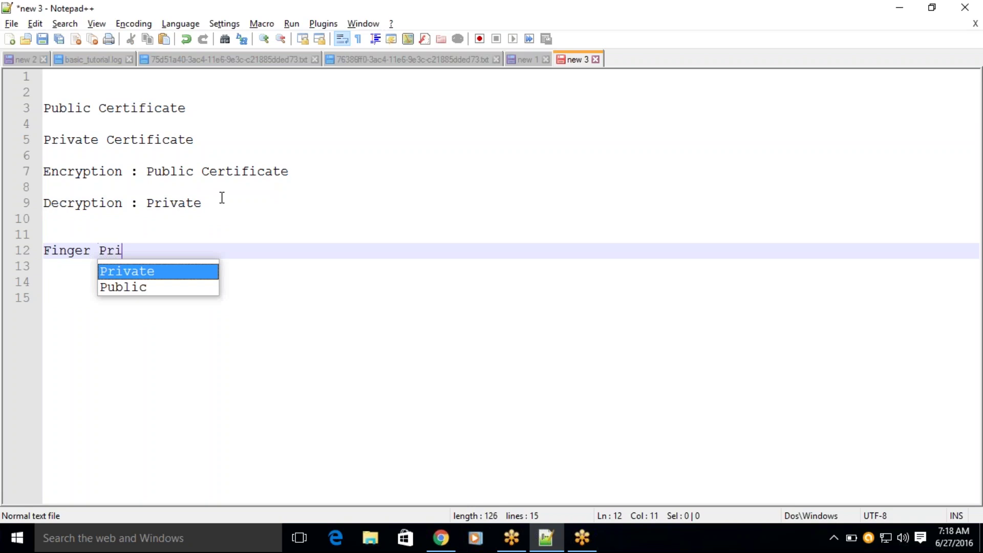
text(nt)
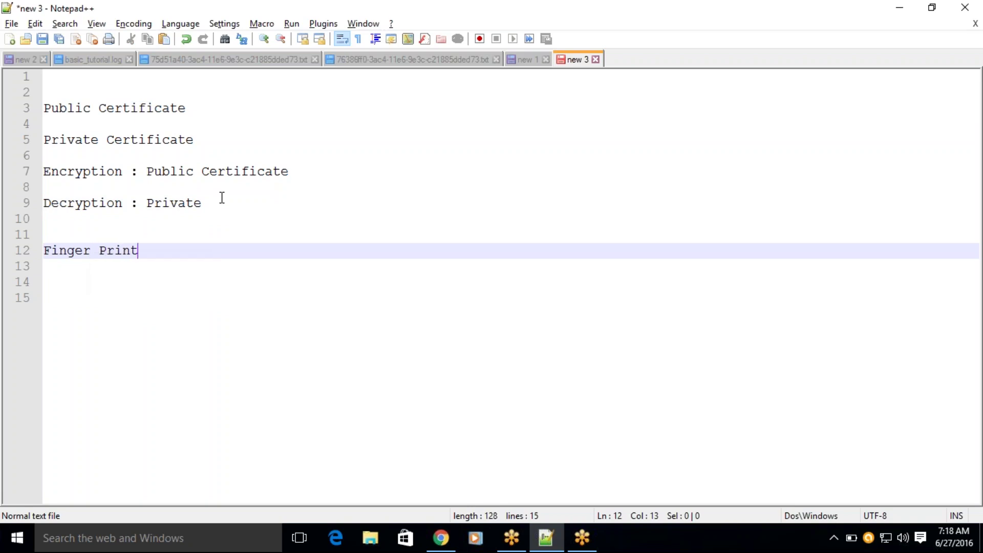
key(Return)
key(Return)
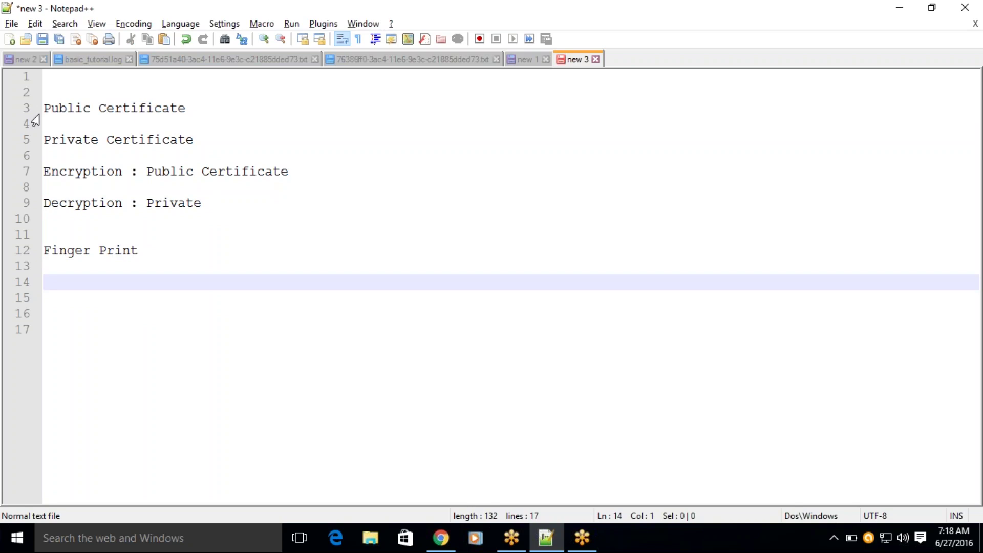
drag(44, 108, 186, 108)
drag(45, 140, 181, 139)
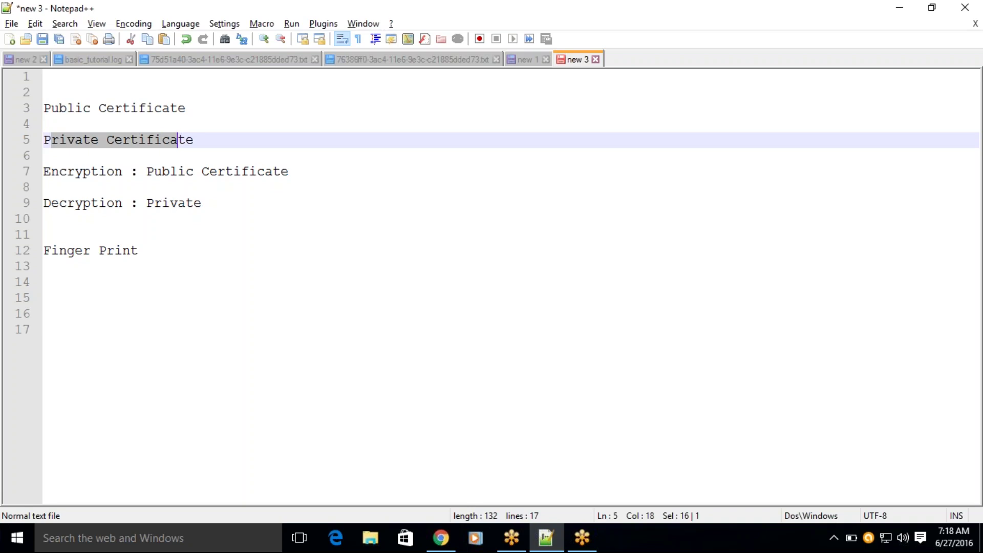
Create a PGP Certificate component named Boomi_sample in the \SoftwareServices\Demo folder.
click(440, 538)
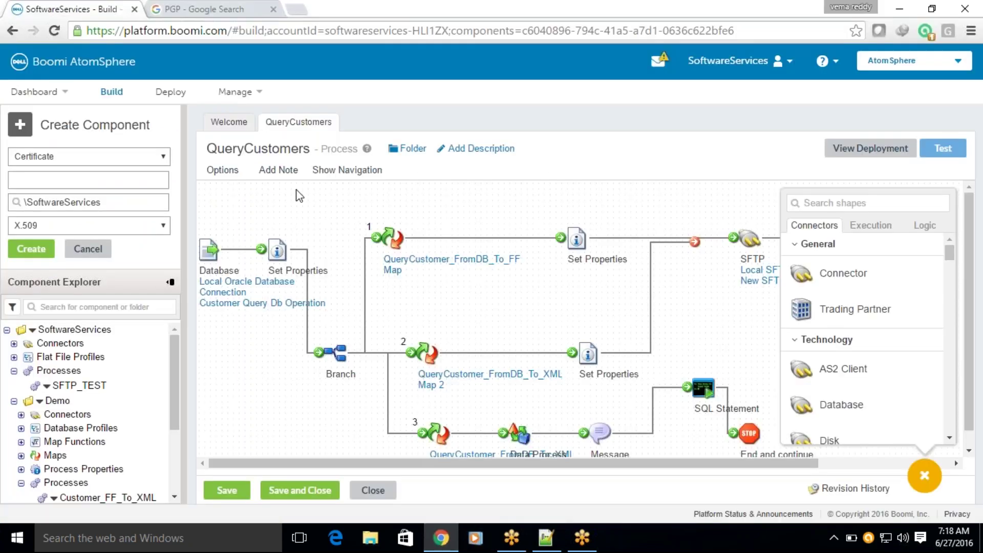
click(107, 163)
click(106, 168)
click(48, 207)
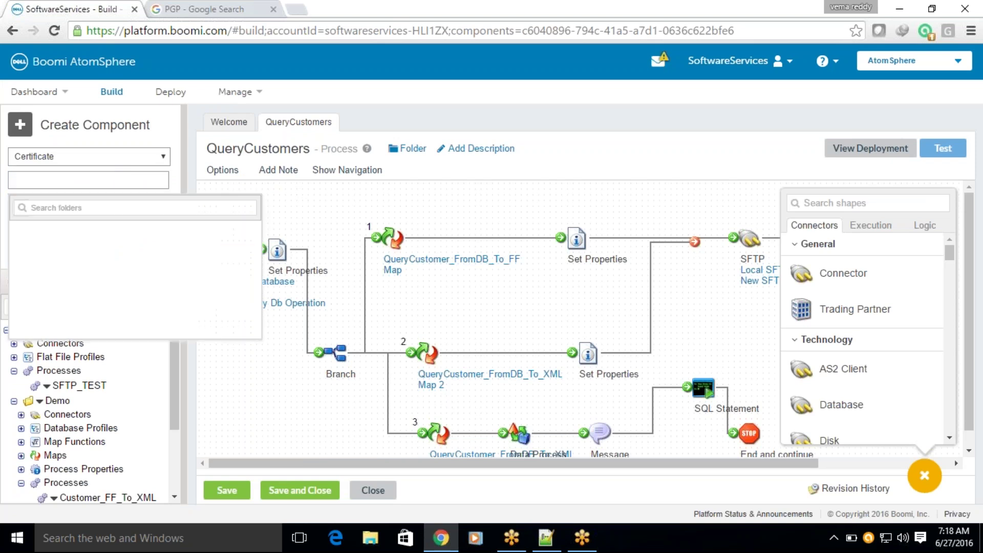
click(55, 242)
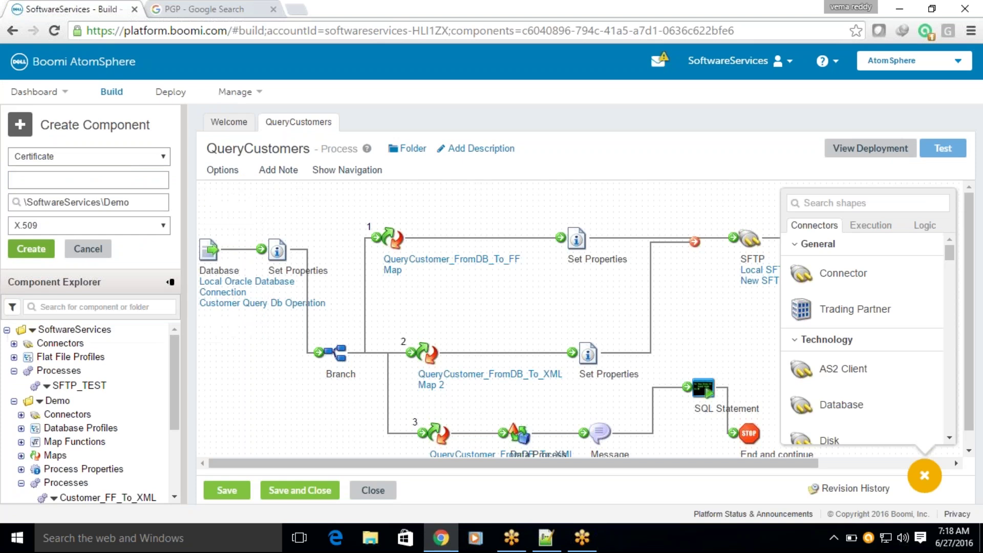
click(48, 226)
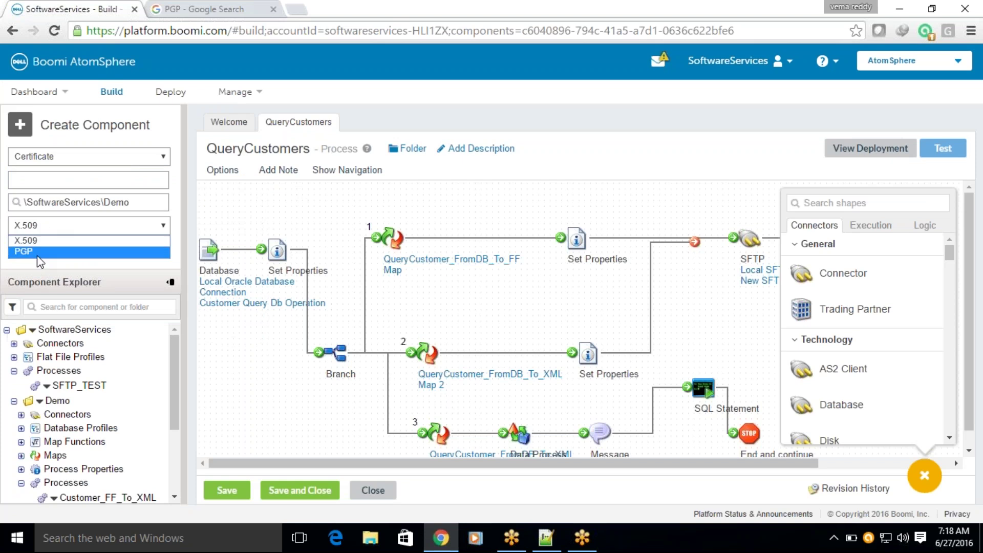
click(38, 253)
click(35, 178)
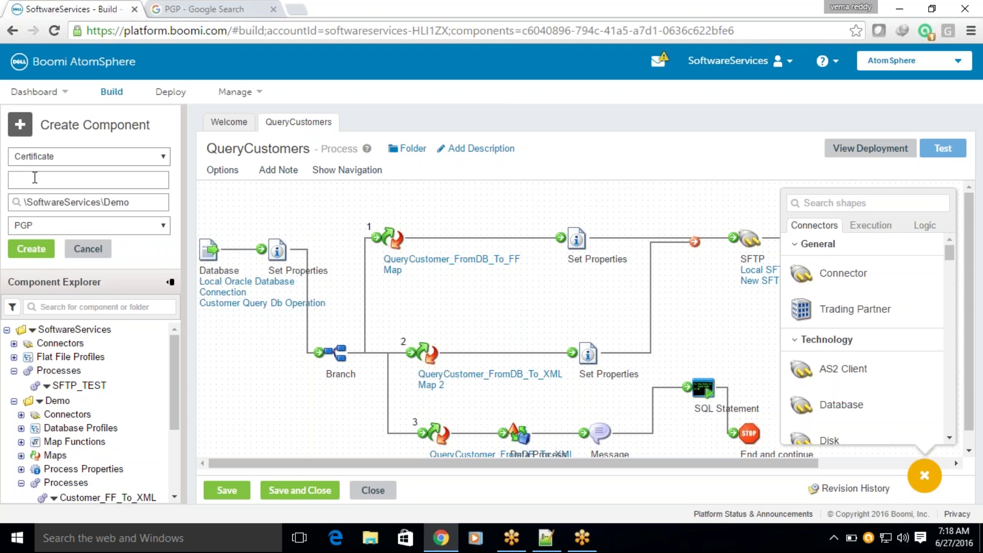
text(Boomi )
text(sample)
click(22, 255)
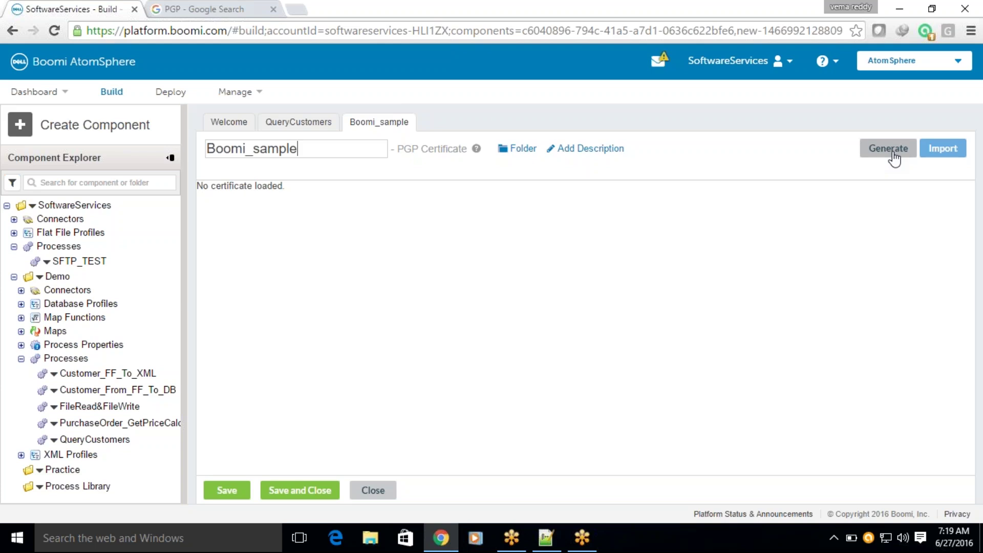
Launch the Generate Private Key wizard and enter DellBoomi as the Identity.
click(894, 159)
click(890, 151)
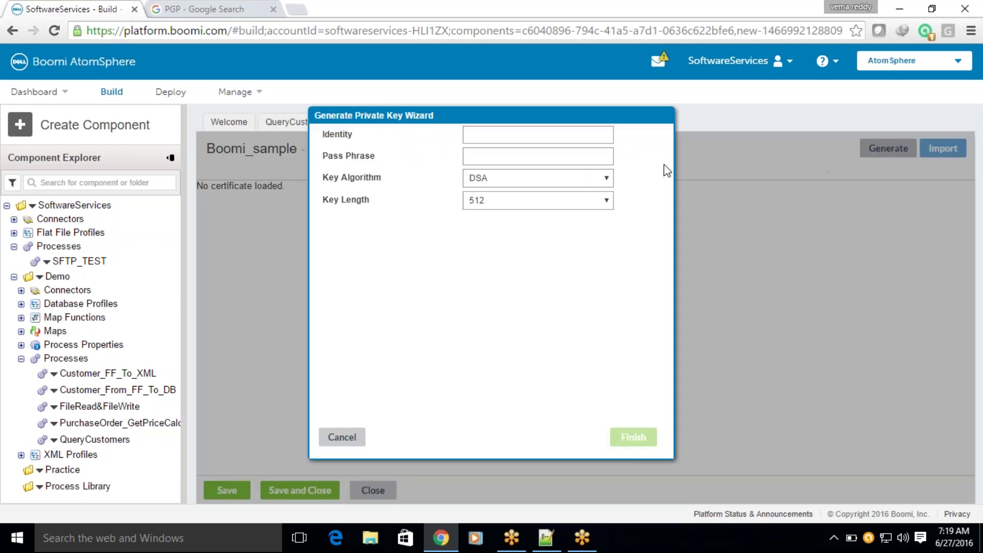
click(512, 136)
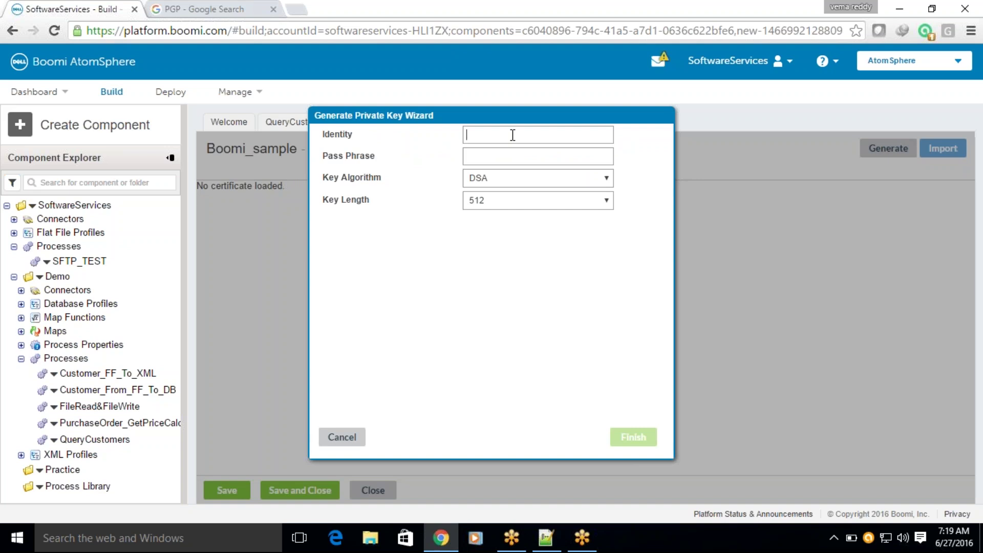
text(D)
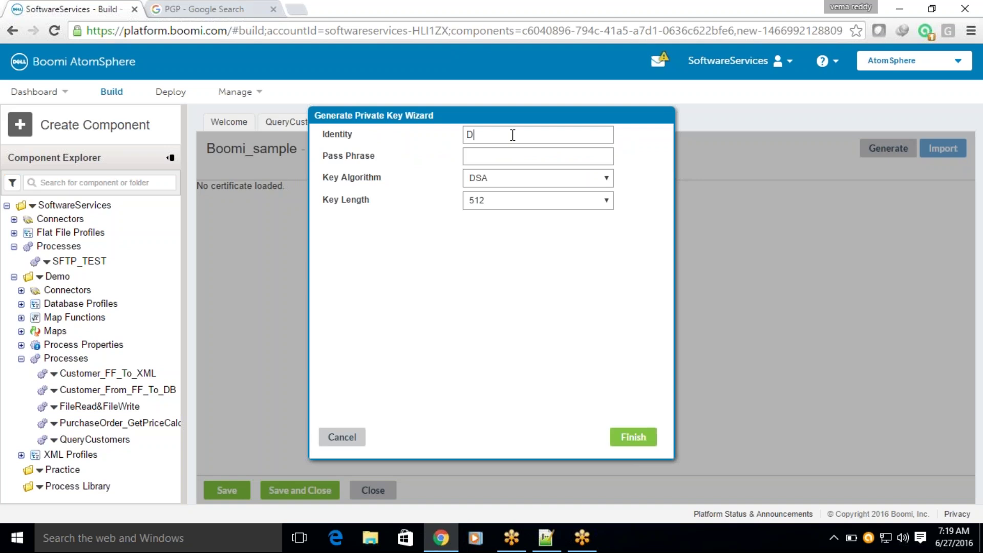
text(ellBoomi)
drag(517, 137, 464, 137)
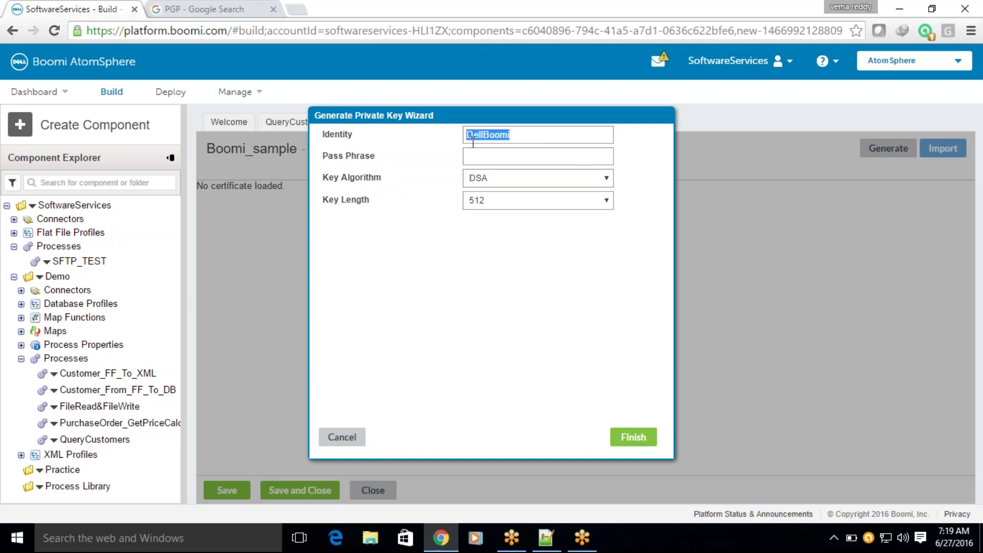
drag(323, 134, 360, 131)
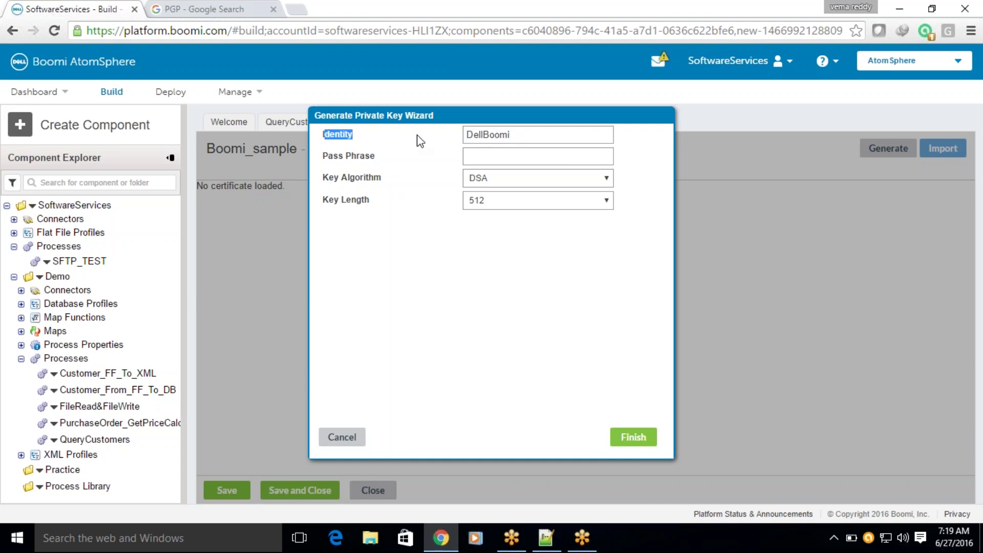
click(492, 155)
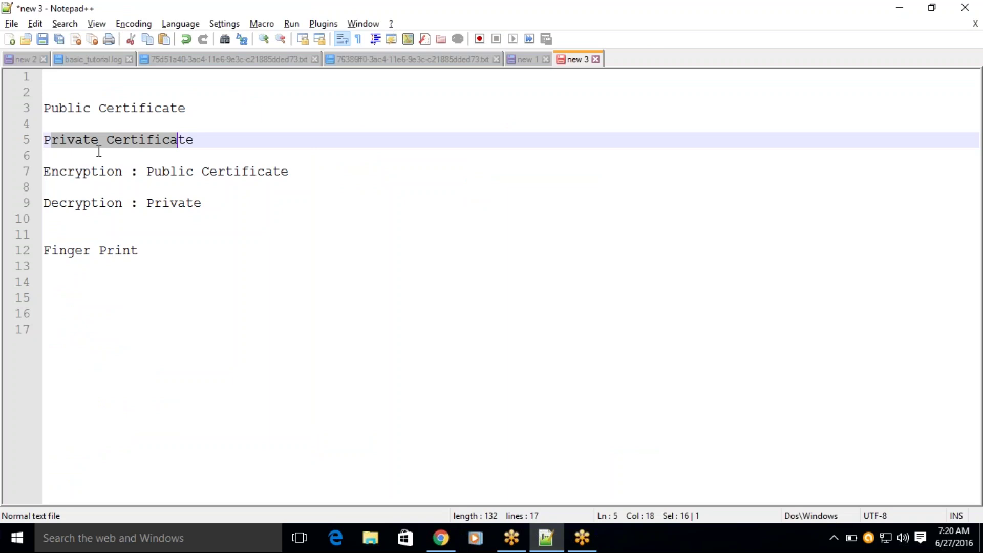
Highlight the Public and Private Certificate notes in Notepad++, then return to the key wizard.
drag(45, 109, 204, 106)
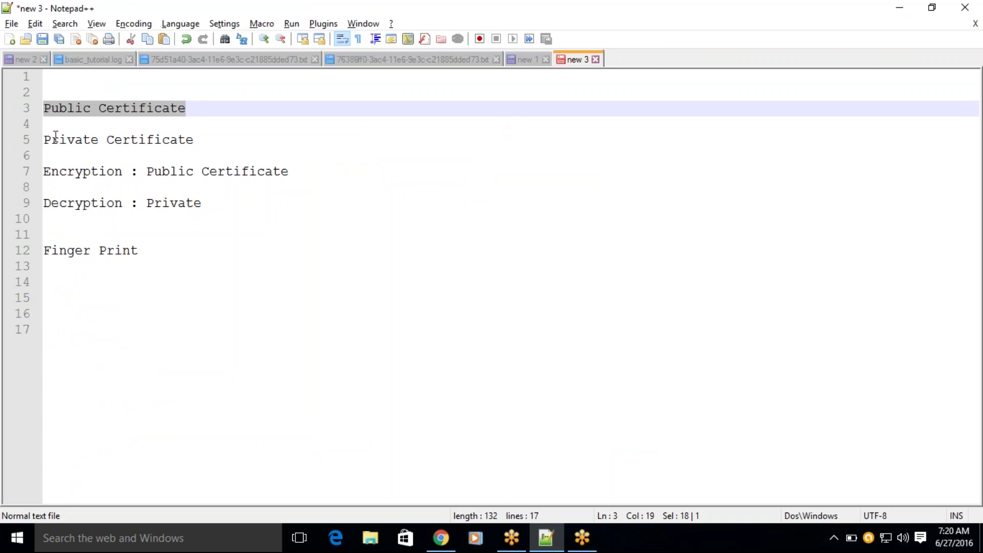
drag(52, 136, 210, 145)
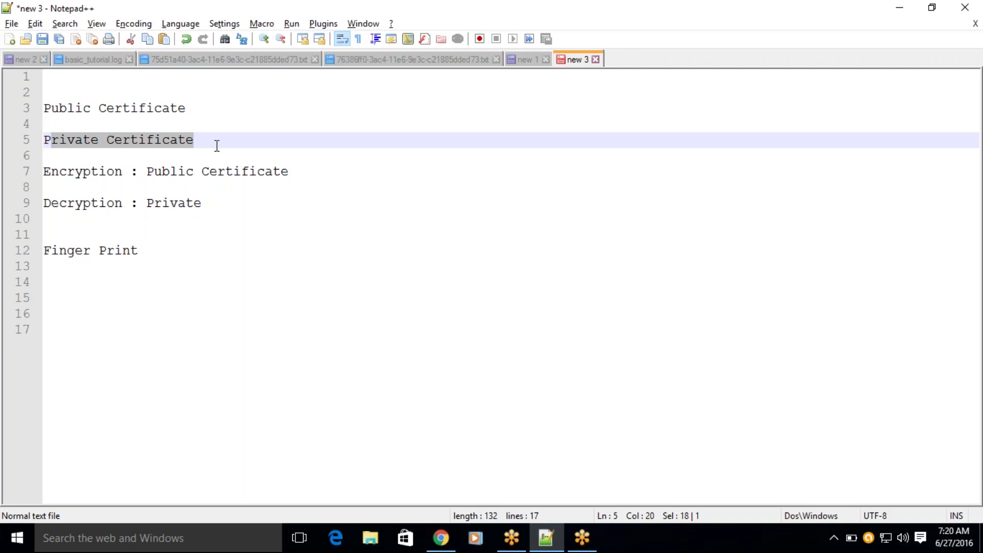
key(alt+Tab)
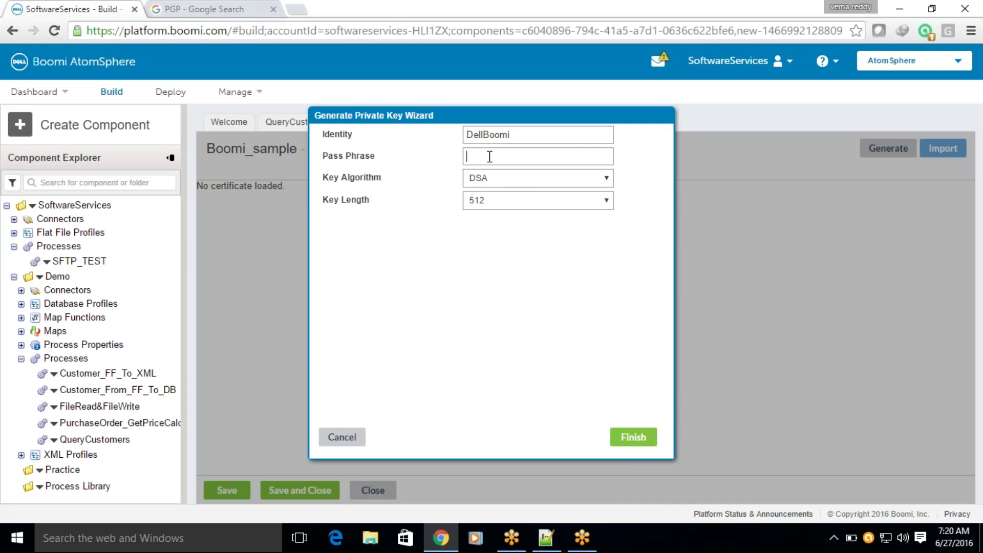
Choose RSA with a 2048-bit key length, enter a pass phrase, and finish the wizard.
click(493, 183)
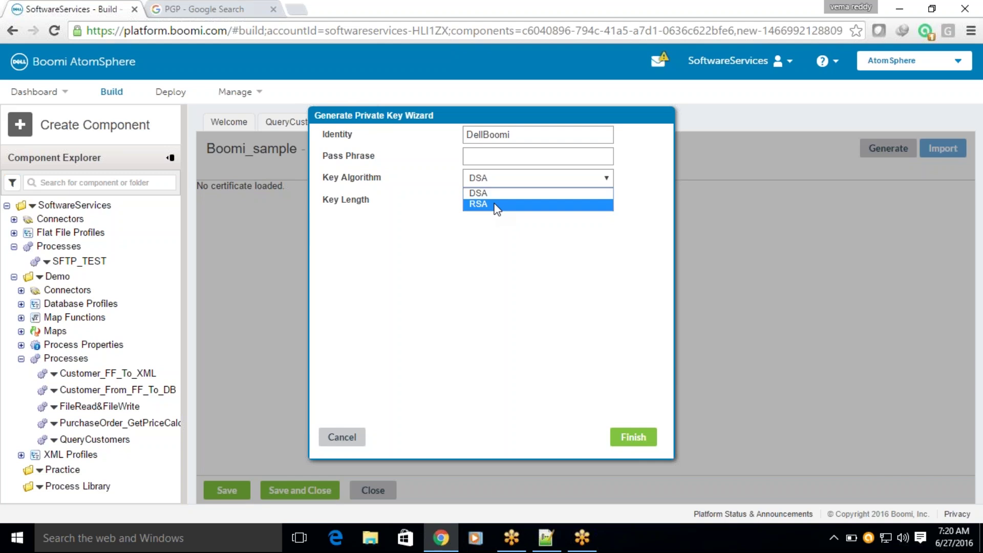
click(496, 205)
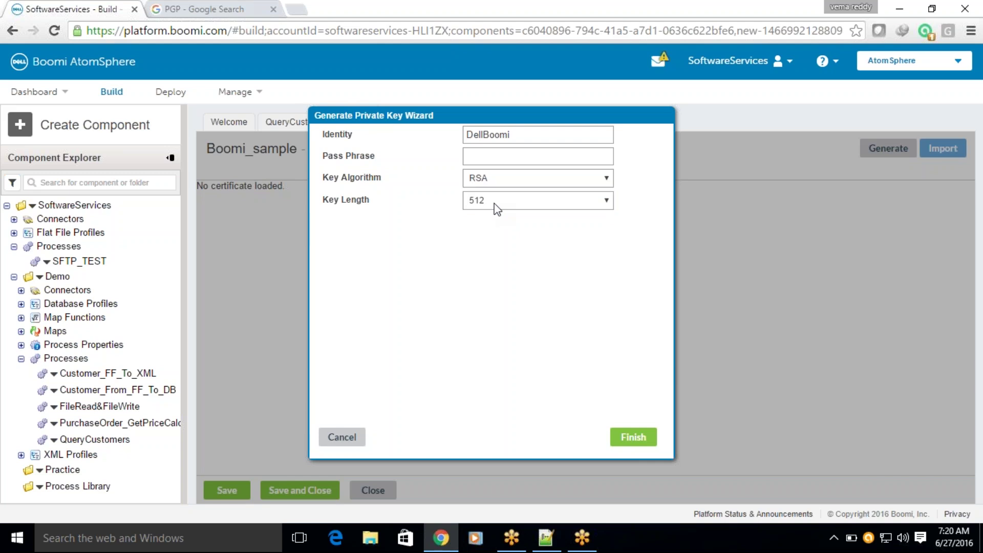
click(496, 205)
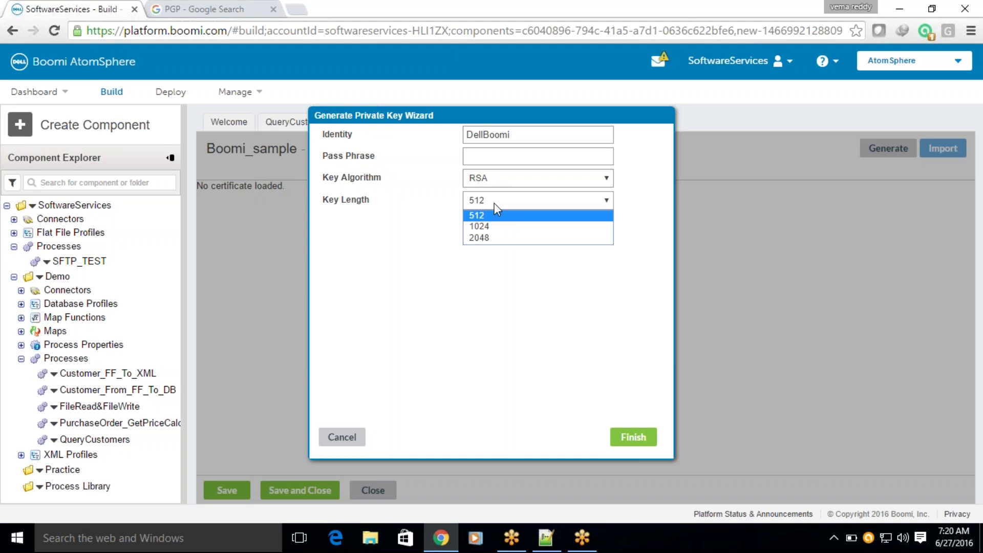
click(479, 237)
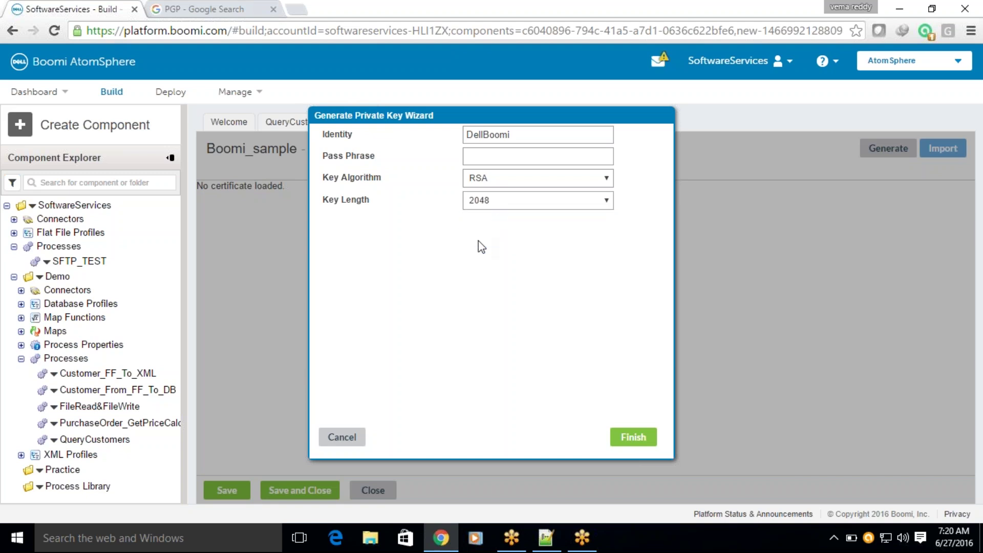
click(477, 157)
text(1234567890)
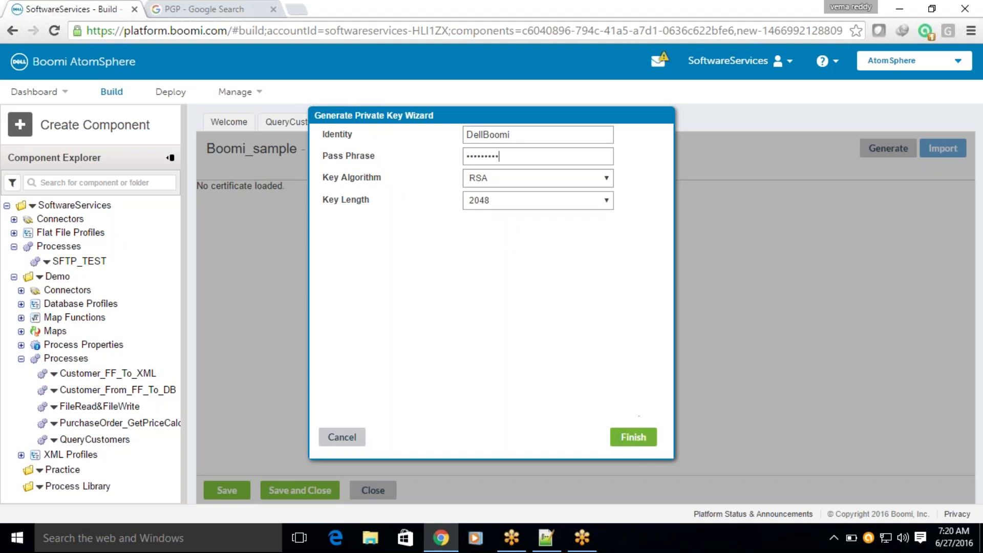
click(633, 438)
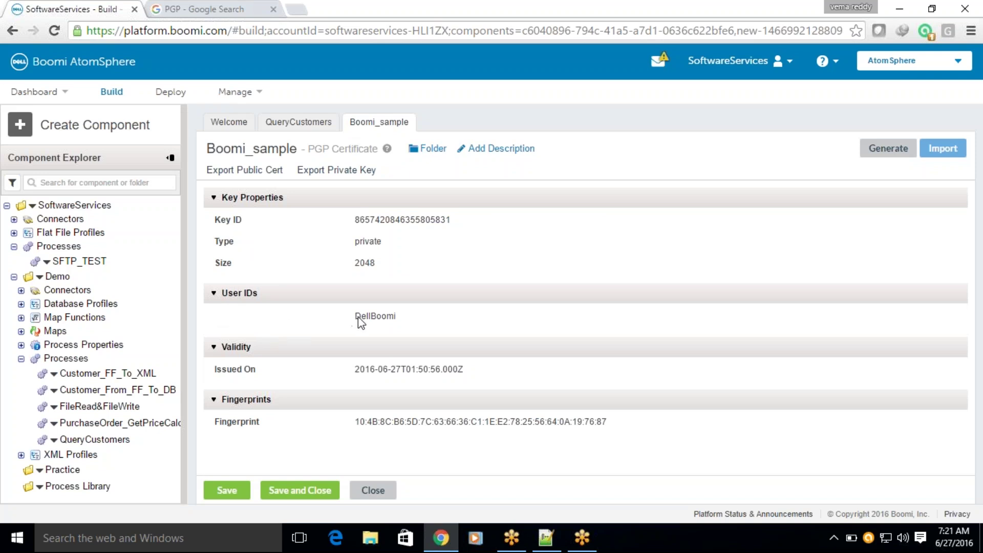
Highlight the generated key's DellBoomi user ID and its Key ID.
drag(355, 316, 396, 318)
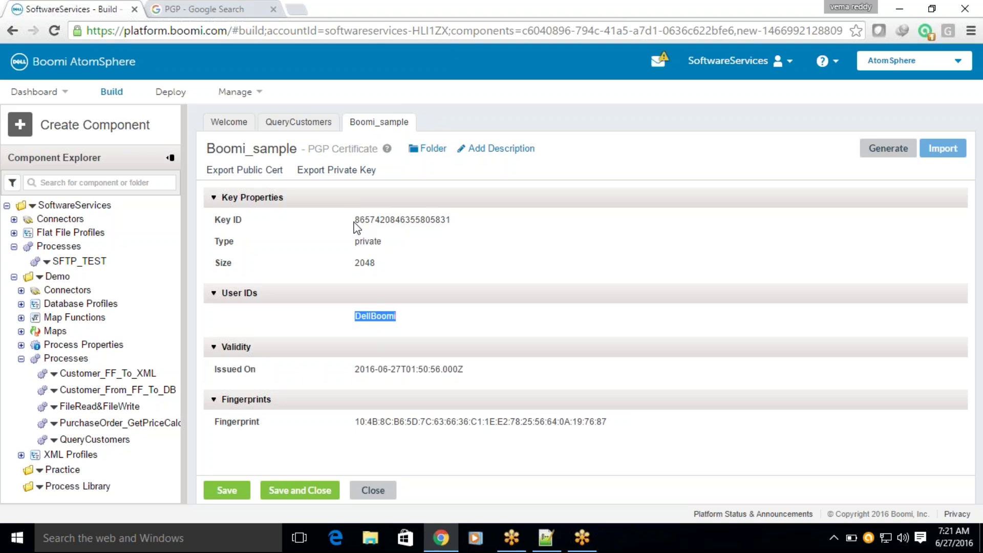
drag(354, 220, 453, 220)
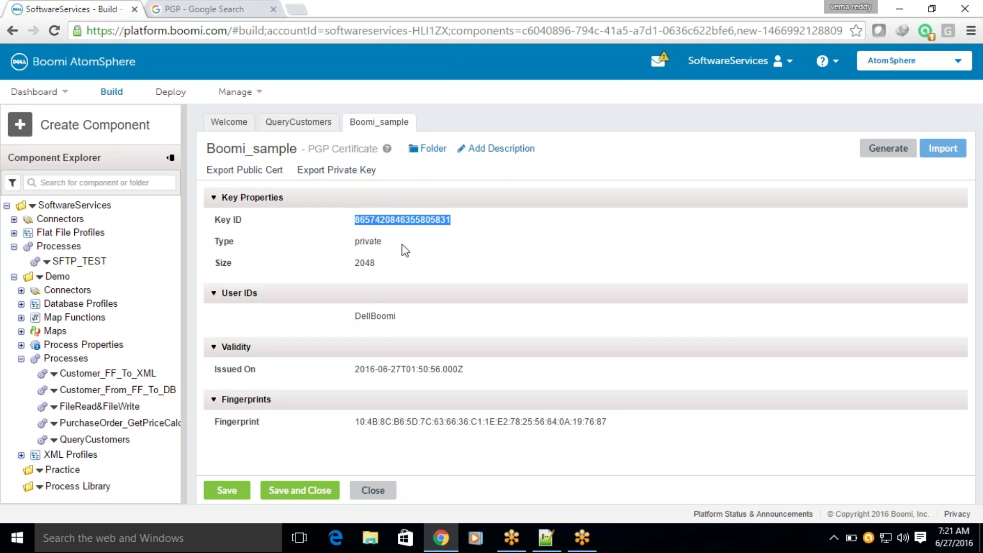
click(475, 225)
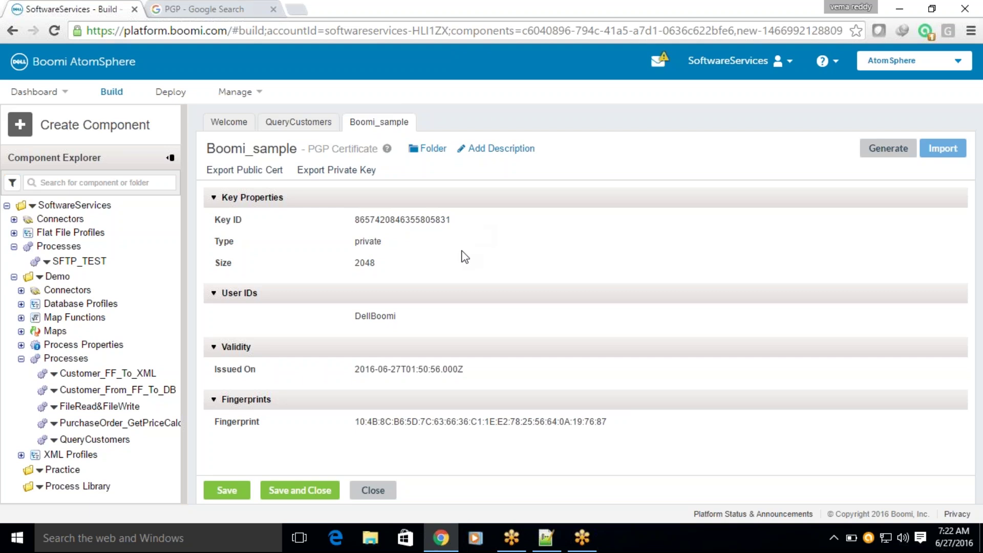
Save Boomi_sample, then view the QueryCustomers SQL Statement settings and cancel without changes.
click(233, 489)
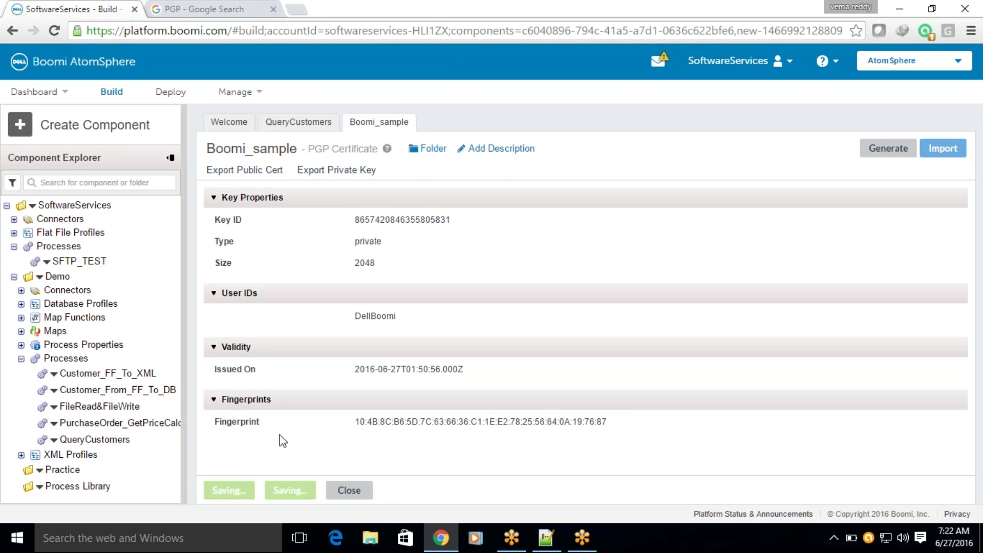
click(287, 121)
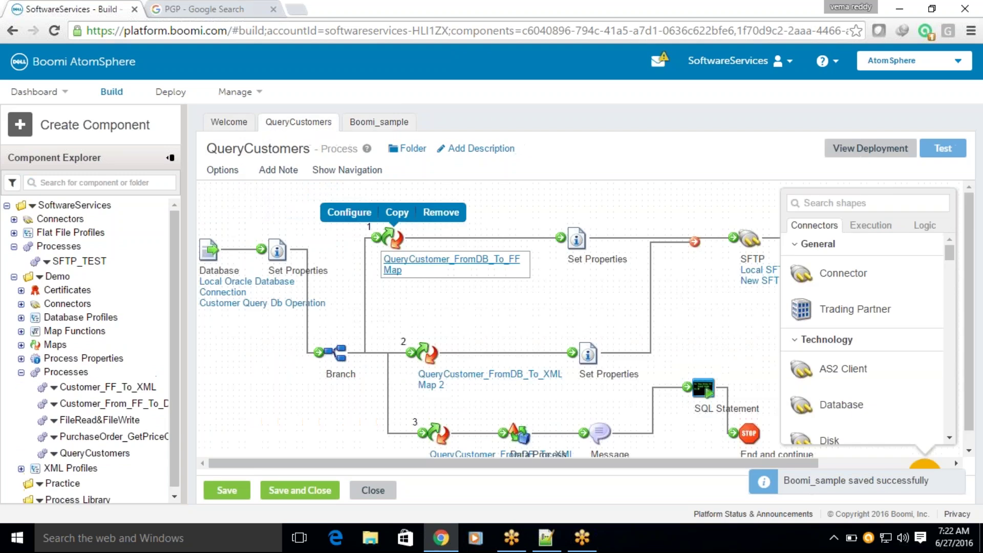
mouse_move(706, 390)
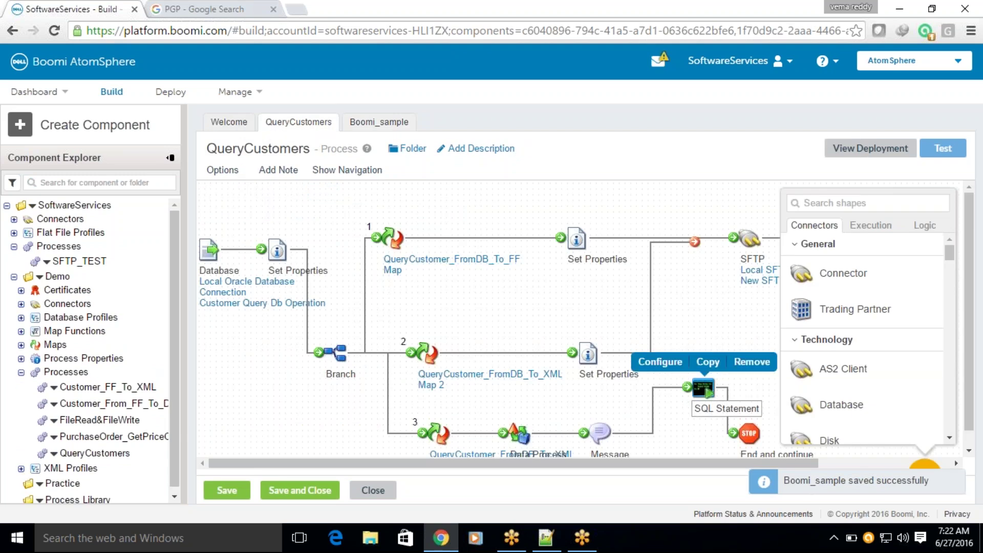
click(661, 362)
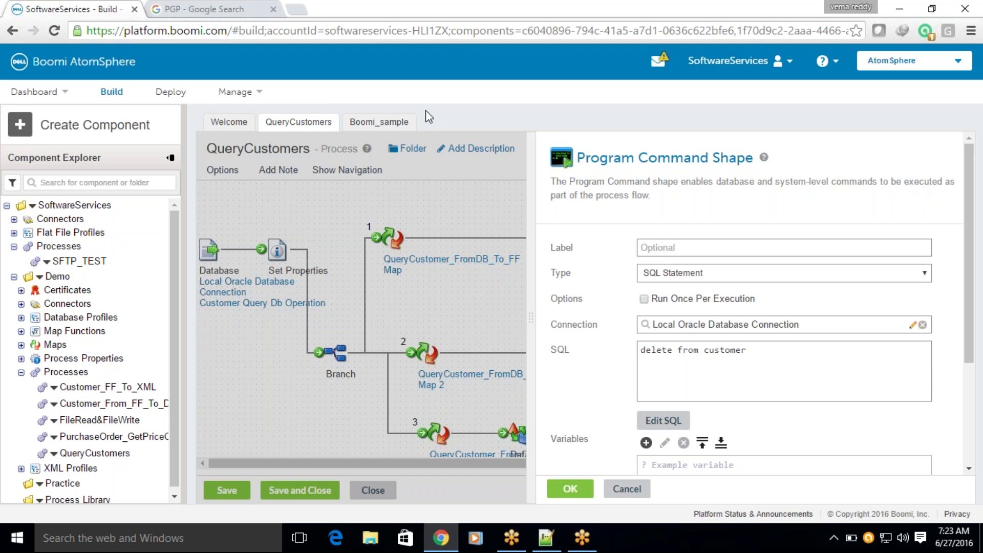
click(622, 490)
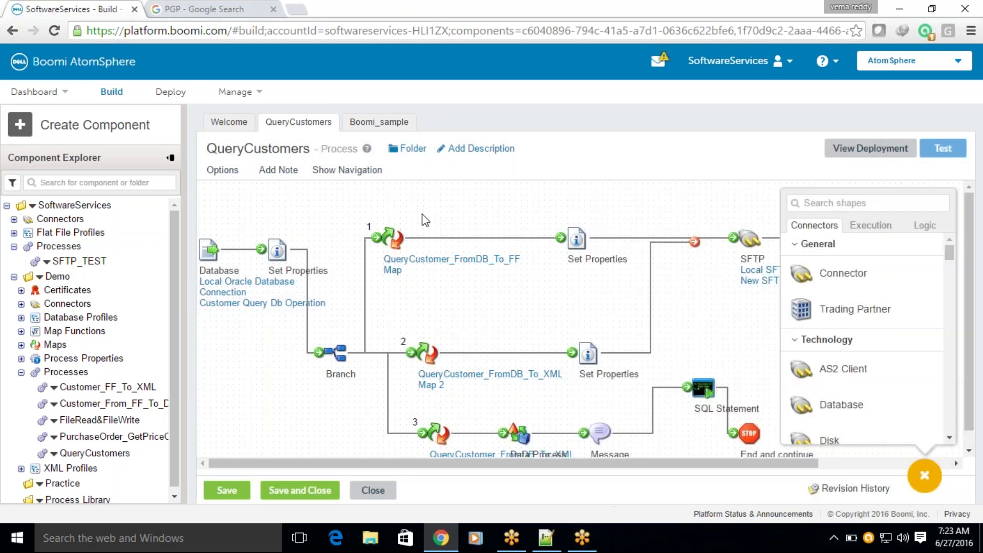
Review Boomi_sample's DellBoomi user ID and Key ID, then save the certificate.
click(381, 122)
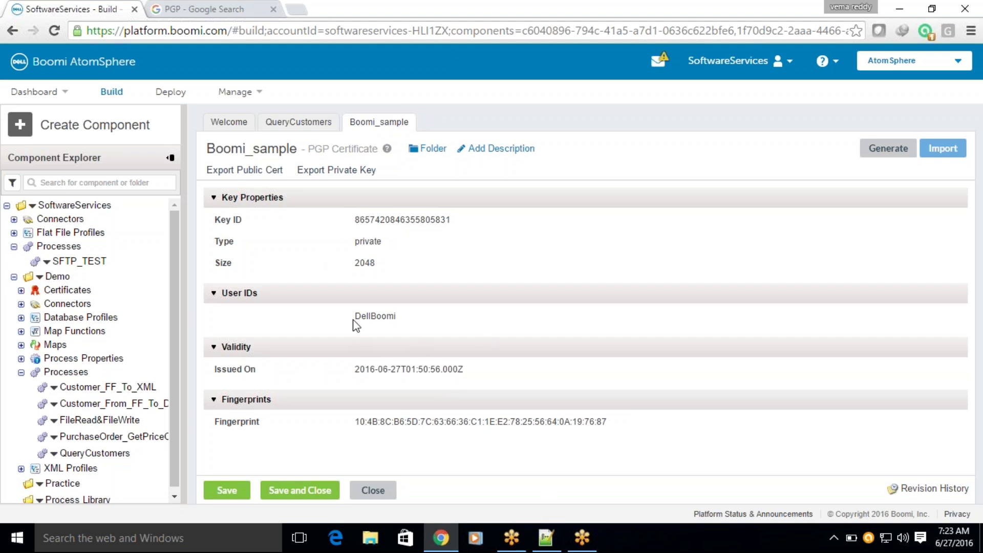
drag(357, 319, 374, 319)
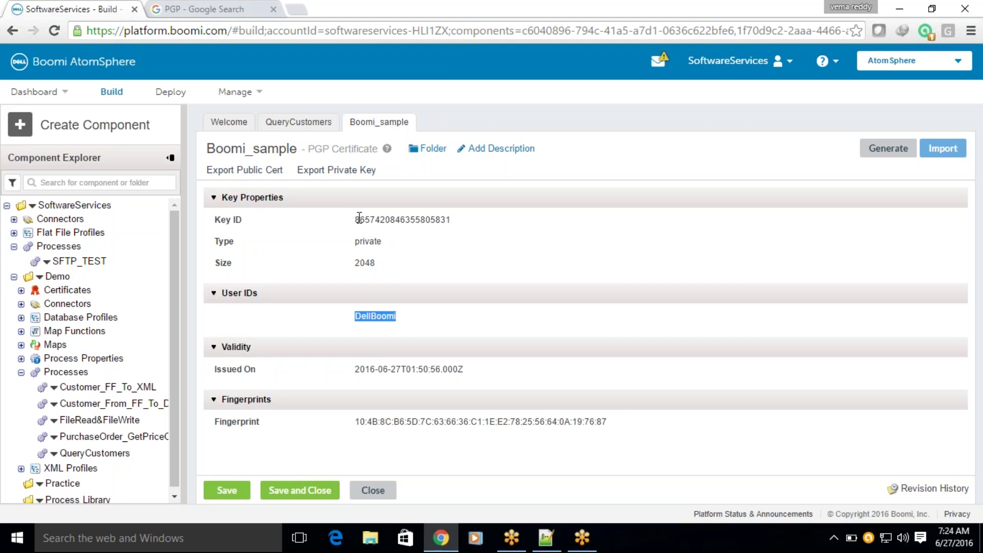
click(384, 325)
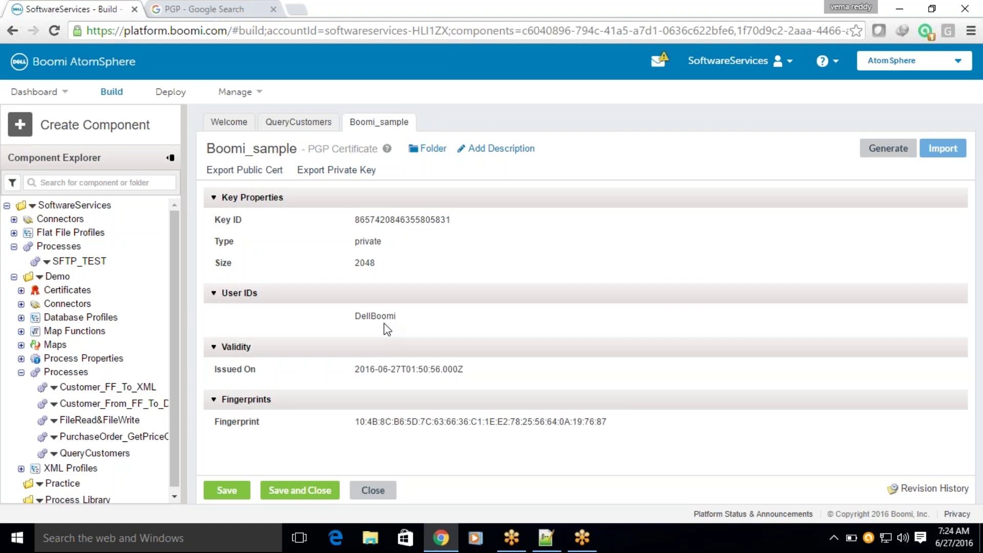
drag(357, 316, 392, 321)
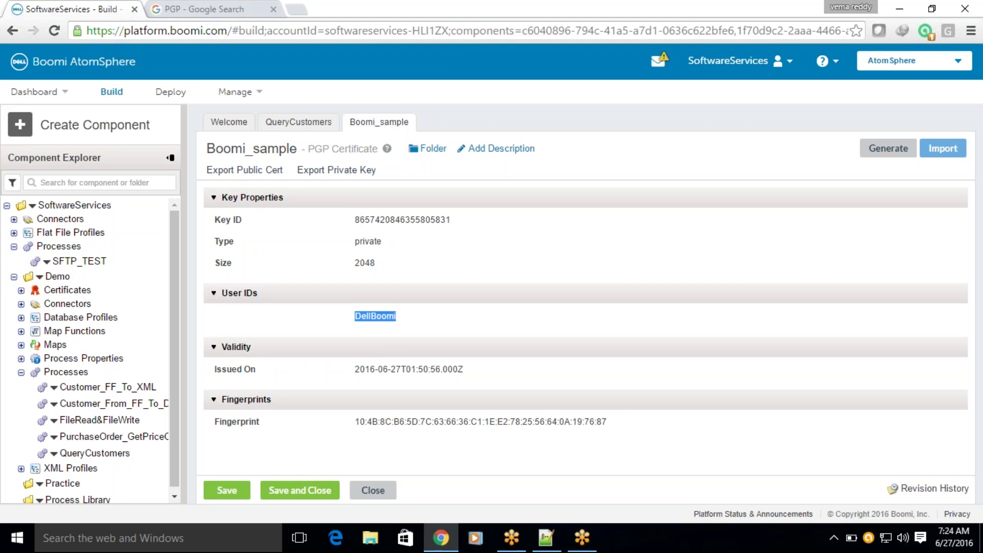
drag(354, 219, 464, 213)
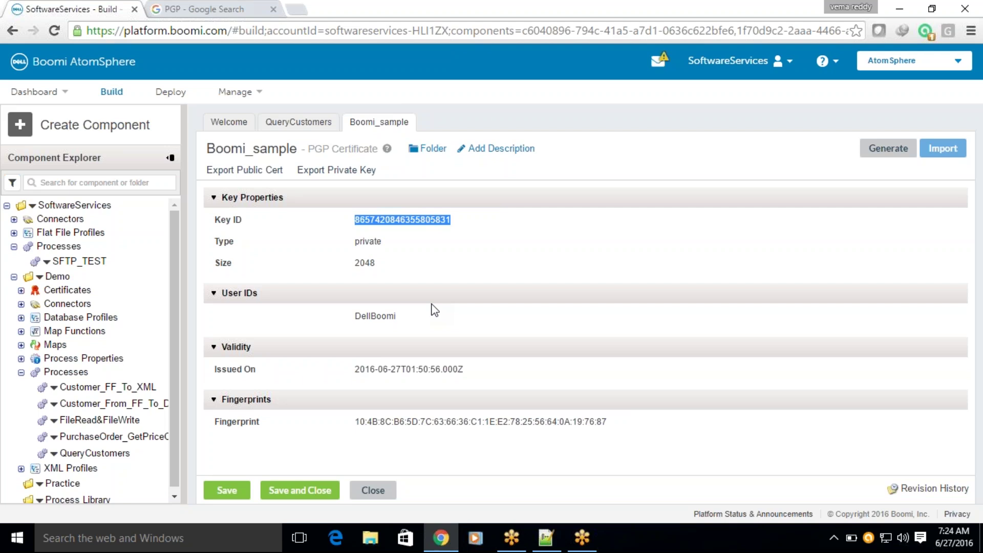
drag(354, 316, 387, 315)
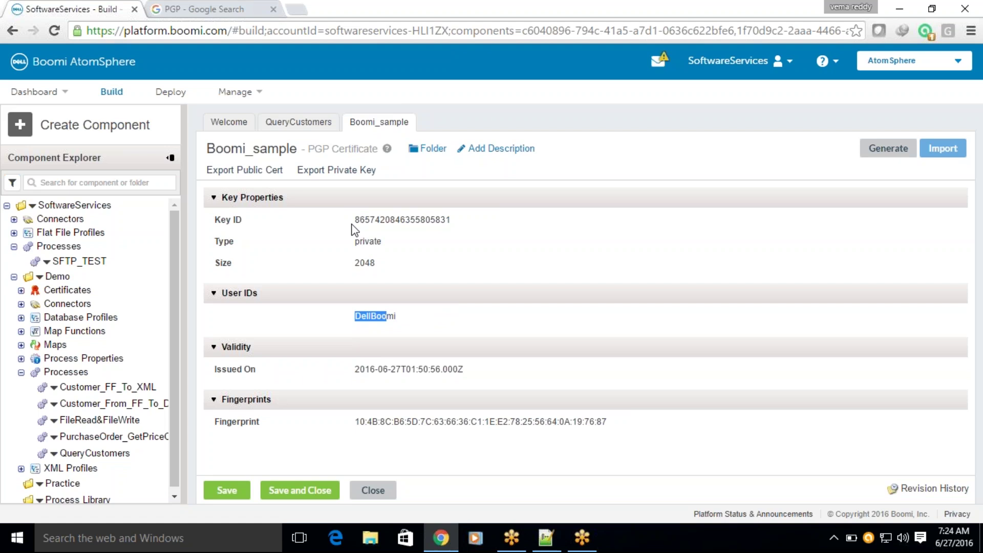
drag(402, 318, 353, 320)
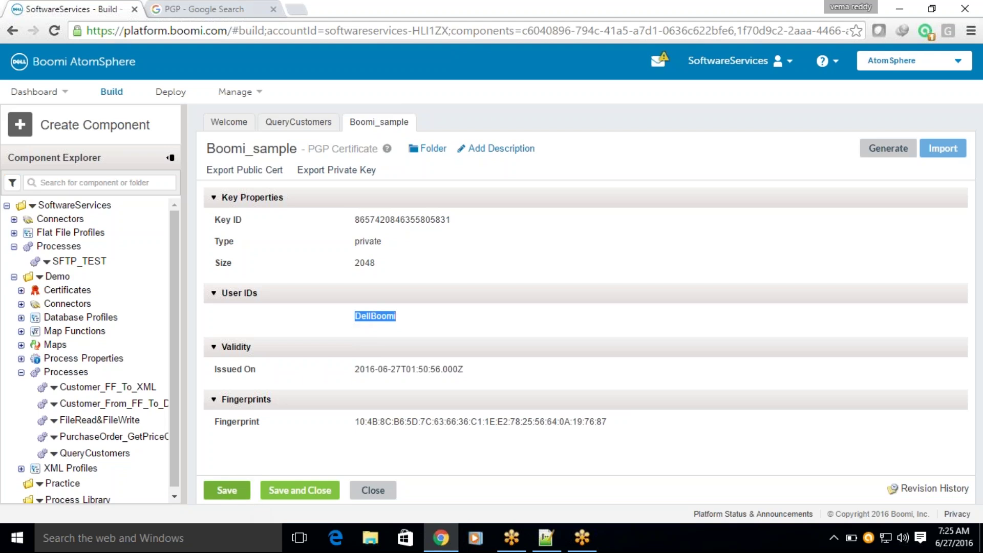
click(228, 491)
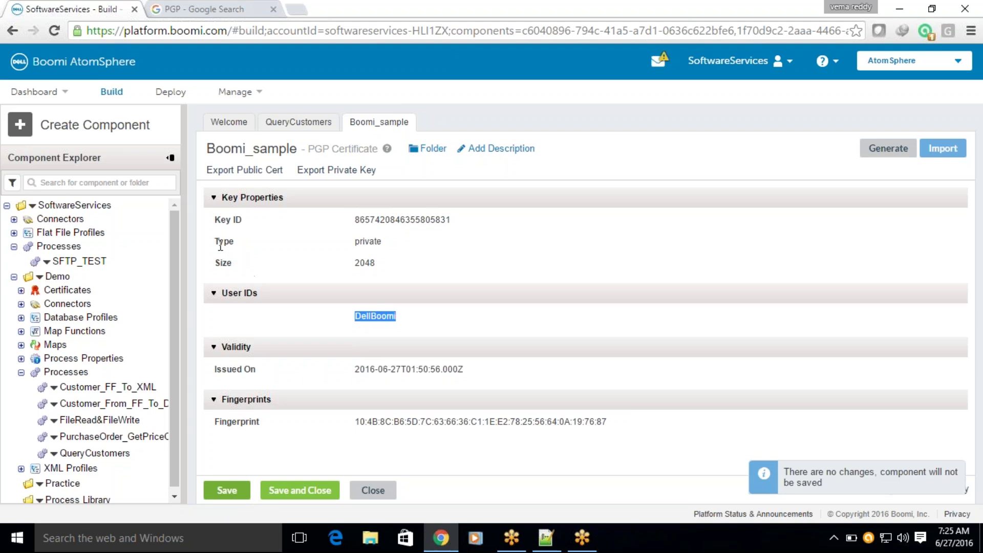
Point out the private key type, issue date and fingerprint, save, and show it under Demo > Certificates > PGP Certificates.
drag(218, 243, 236, 245)
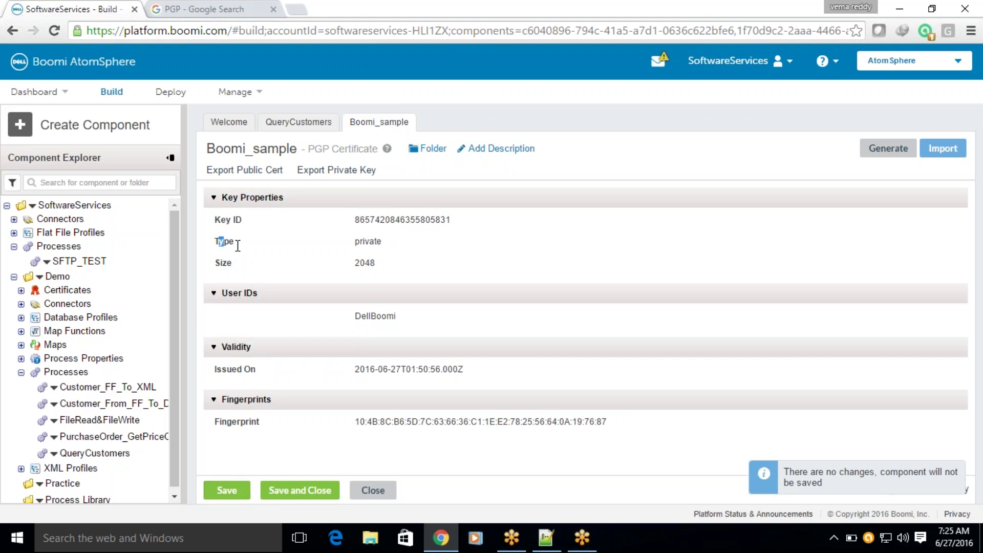
click(357, 241)
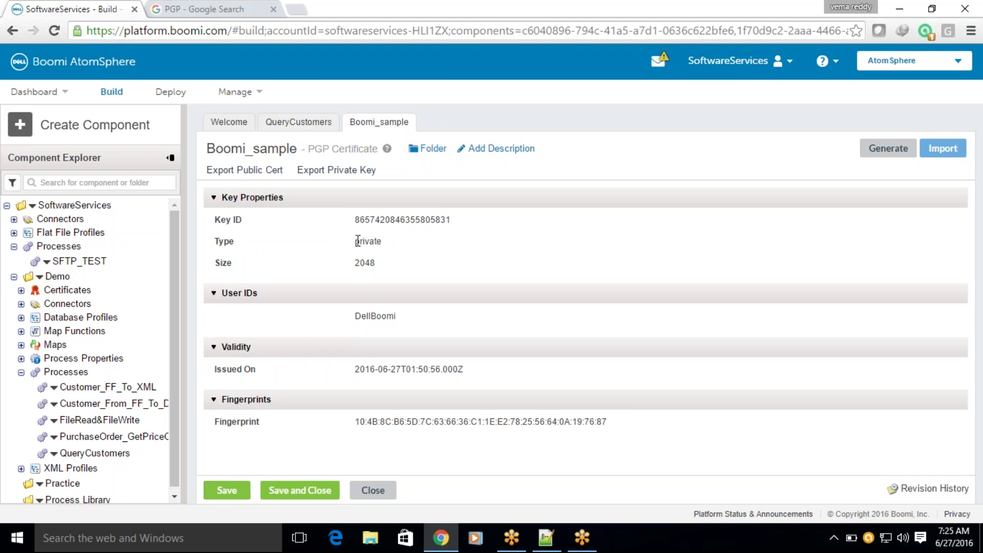
drag(357, 241, 374, 245)
drag(229, 242, 385, 244)
drag(357, 369, 464, 368)
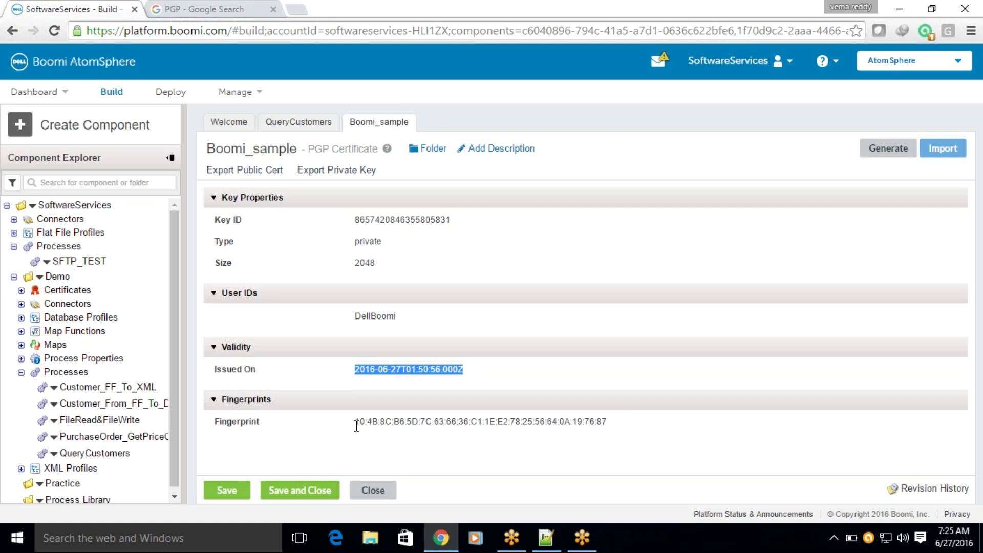
drag(357, 424, 610, 420)
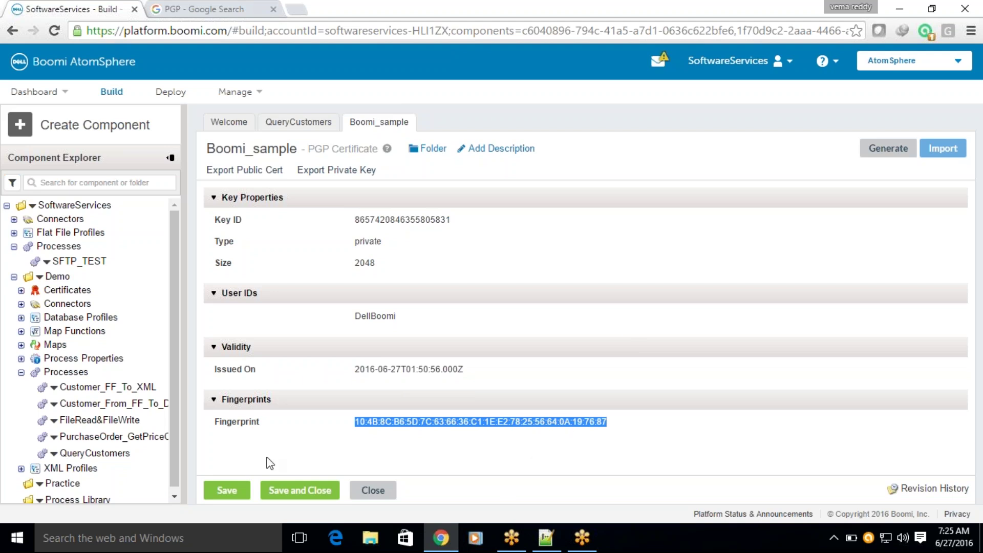
click(231, 495)
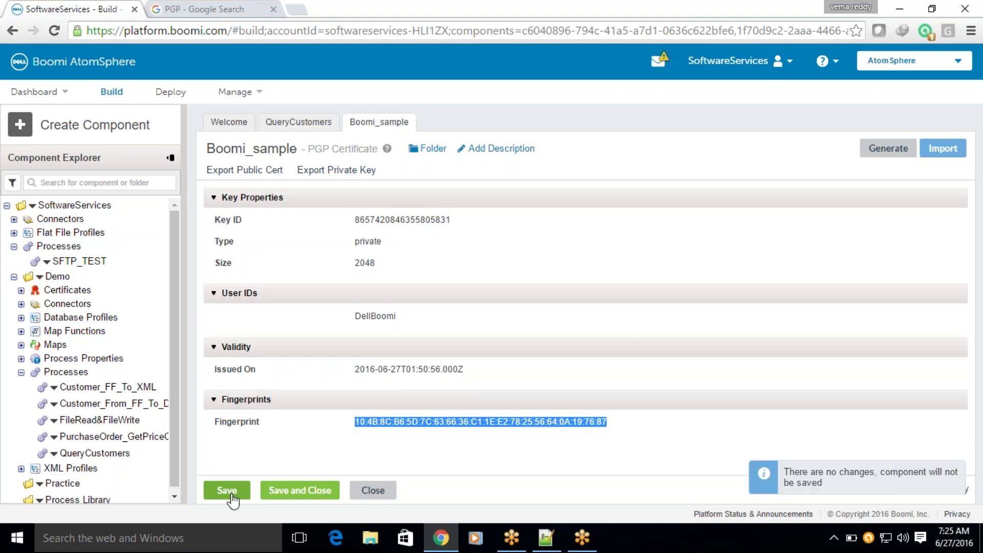
click(21, 291)
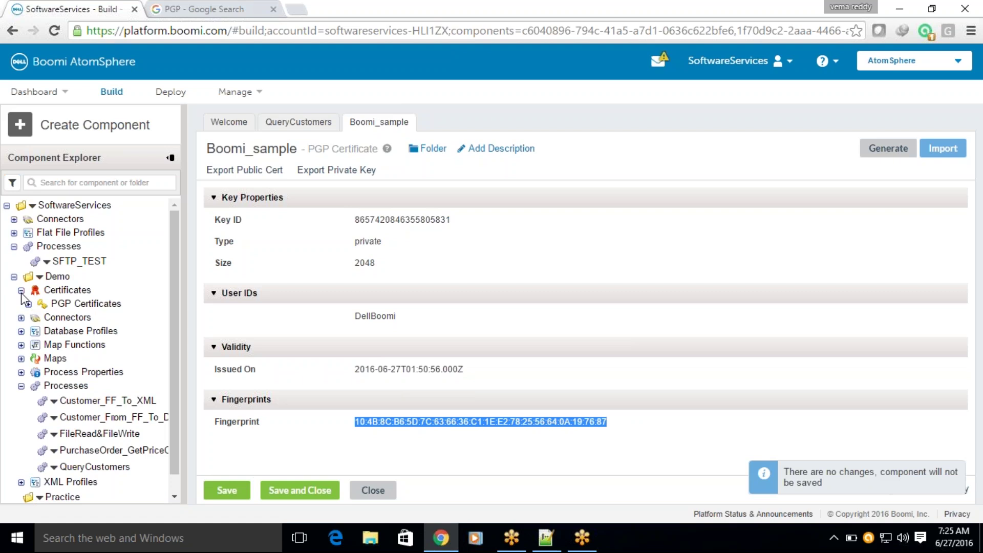
click(28, 304)
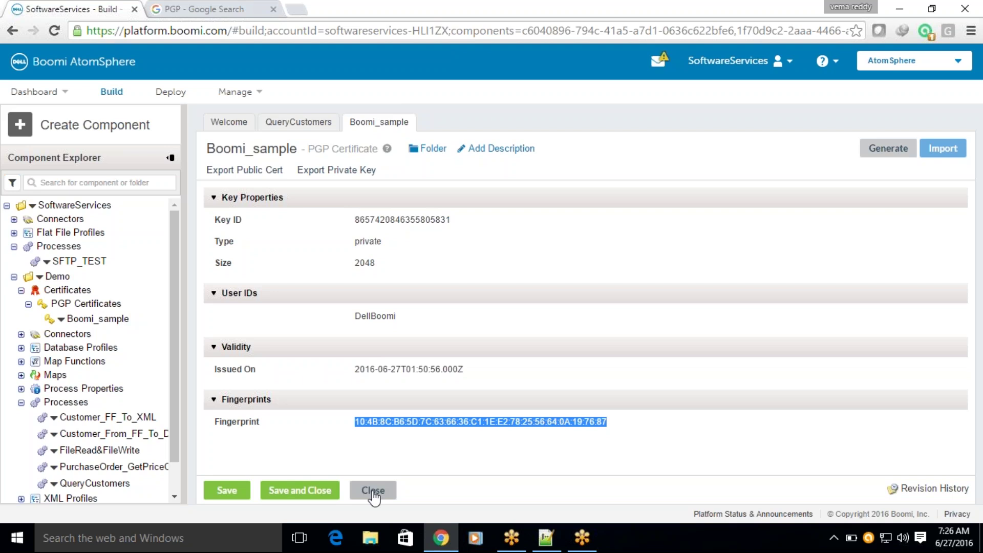
Close the Boomi_sample, Customer_FF_To_XML, Customer_From_FF_To_DB and QueryCustomers tabs.
click(374, 491)
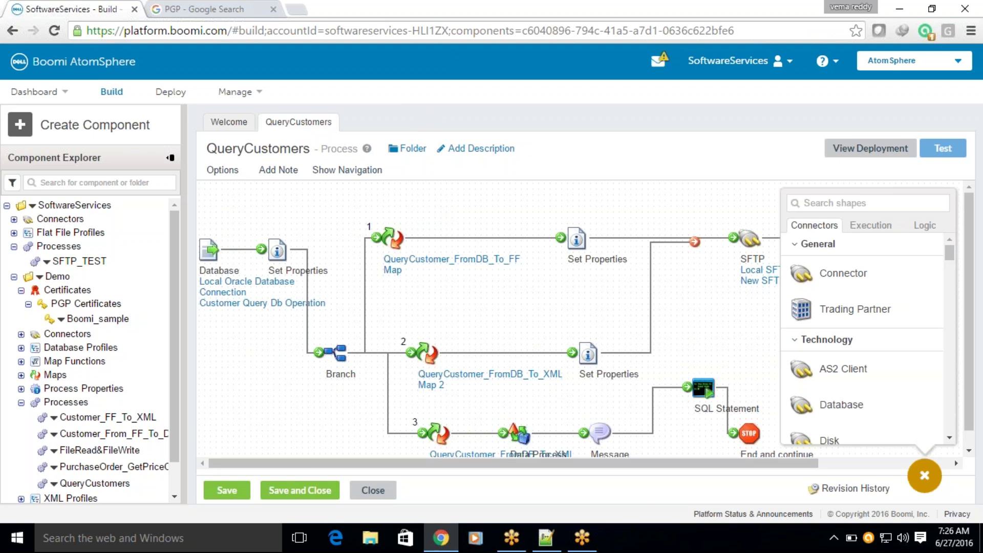
click(924, 476)
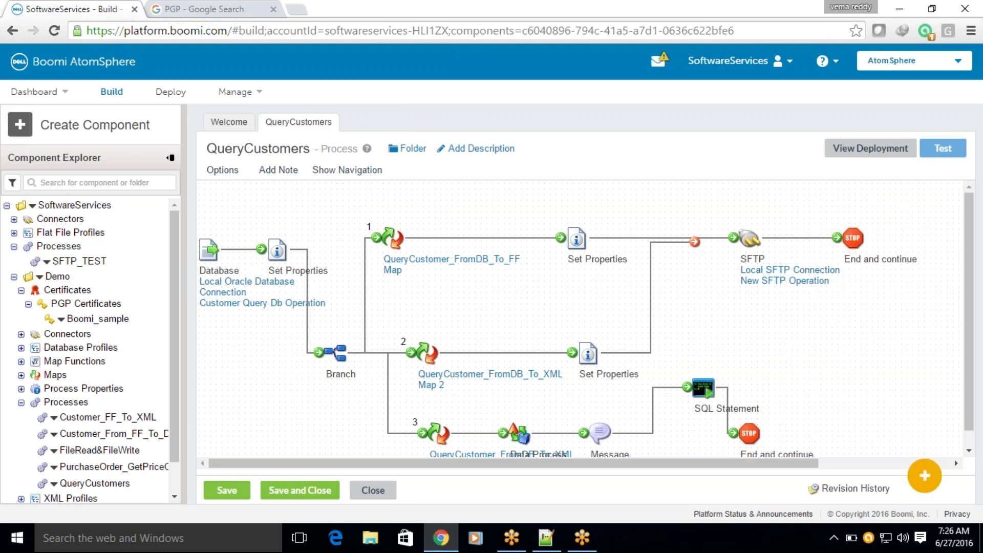
scroll(586, 324, down, 1)
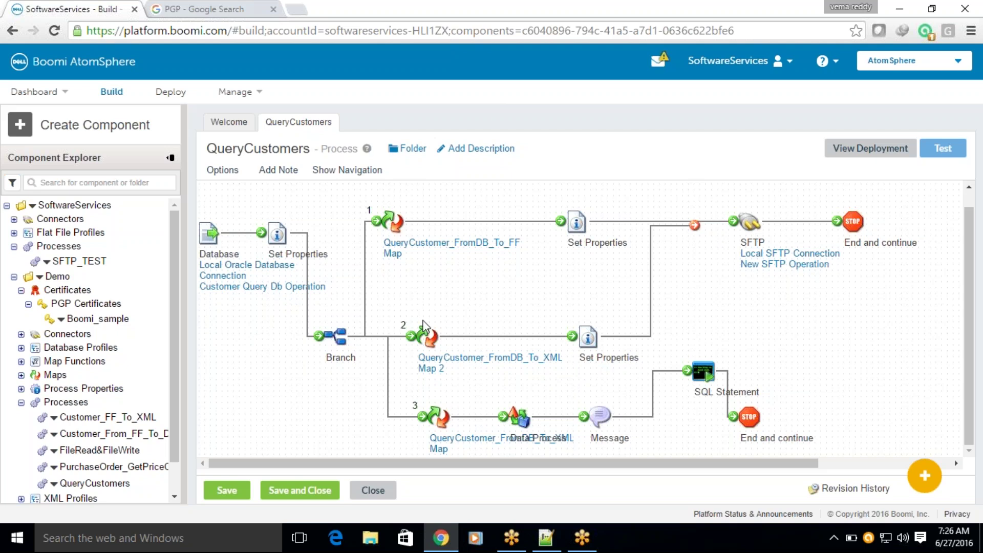
click(102, 415)
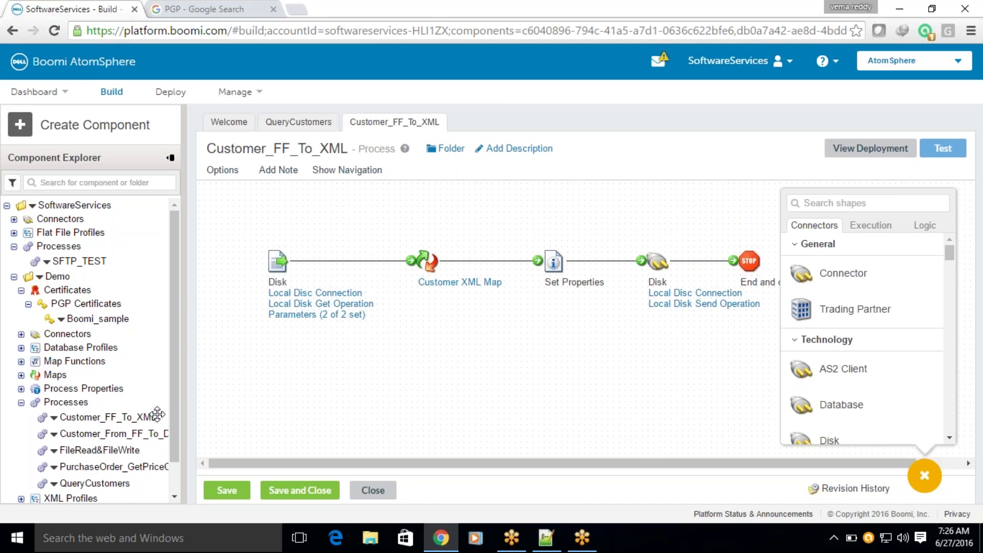
click(113, 434)
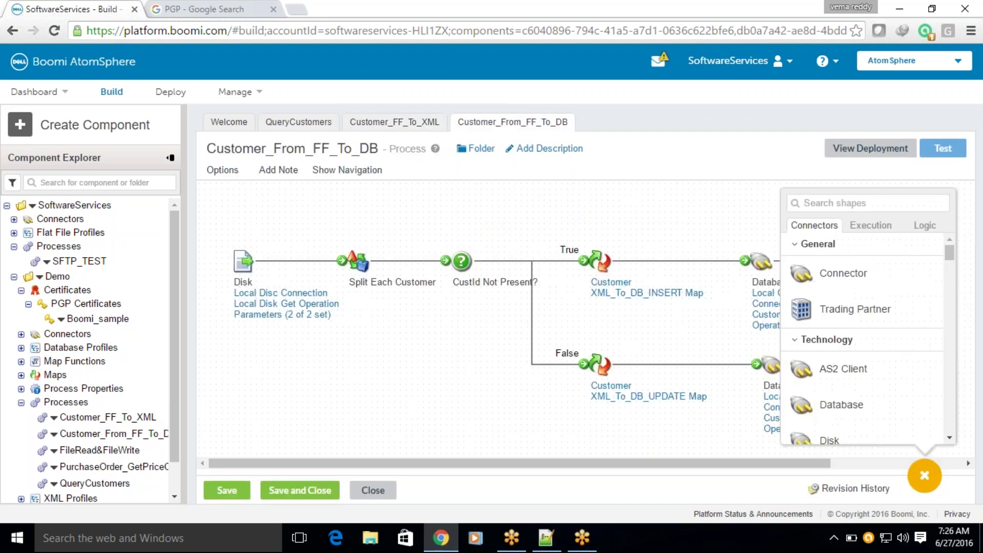
click(366, 491)
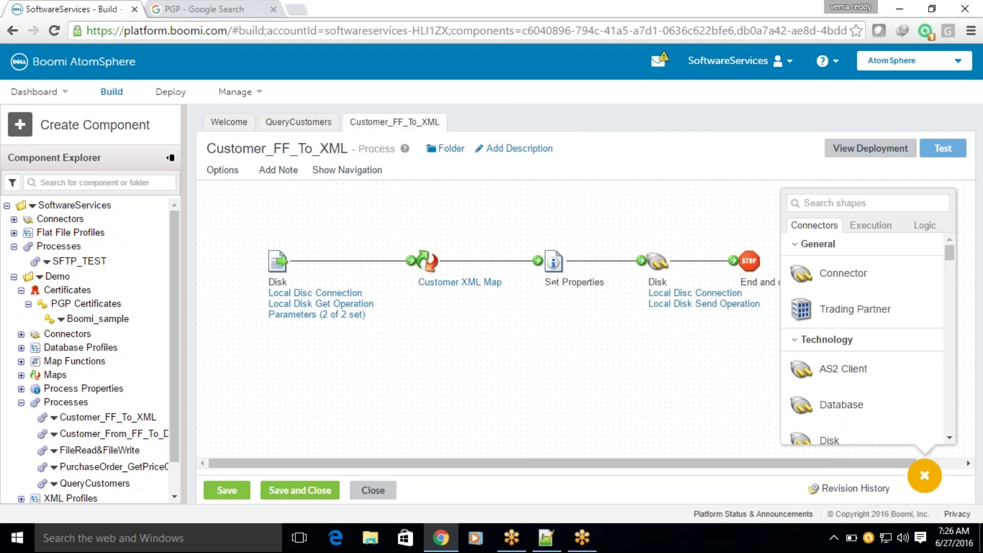
click(364, 492)
click(365, 491)
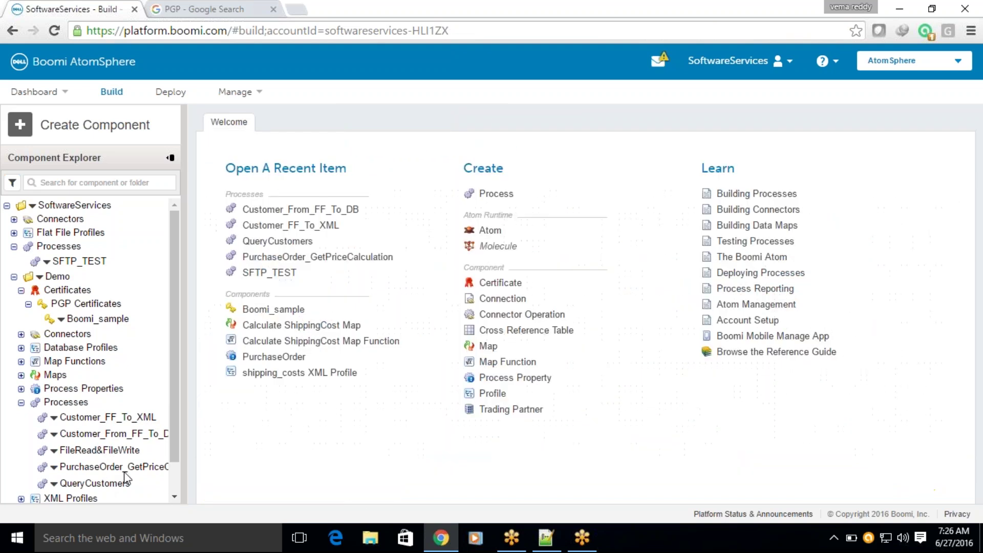
click(82, 483)
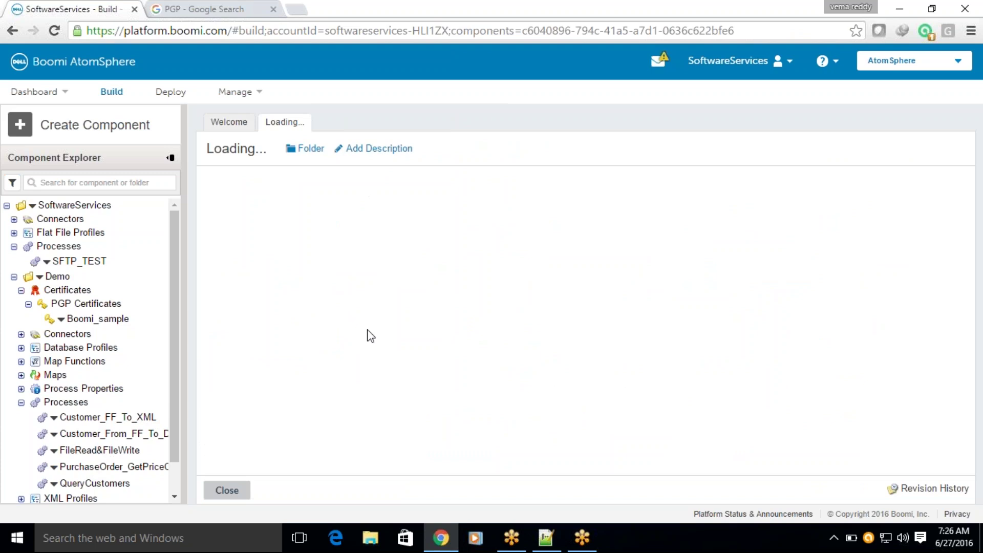
scroll(381, 328, down, 1)
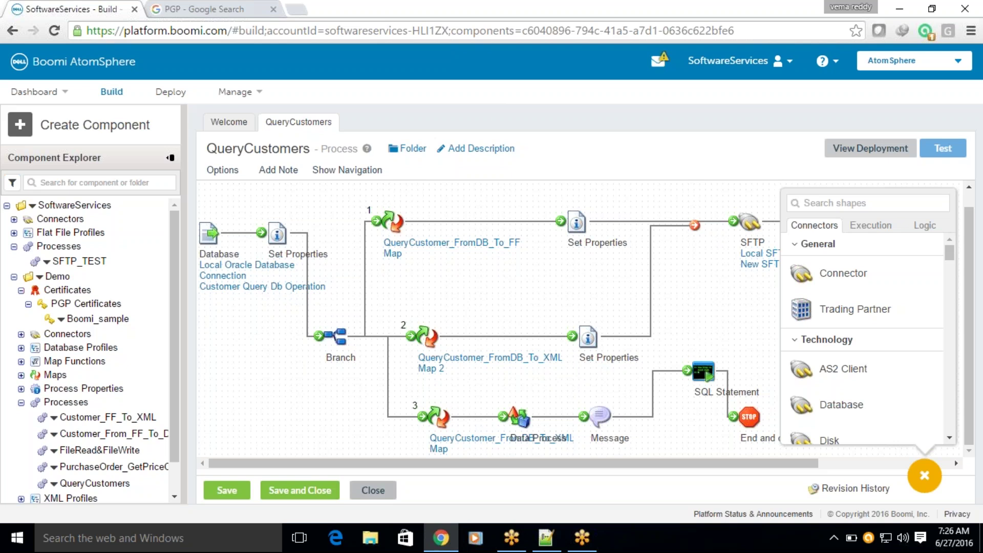
click(370, 493)
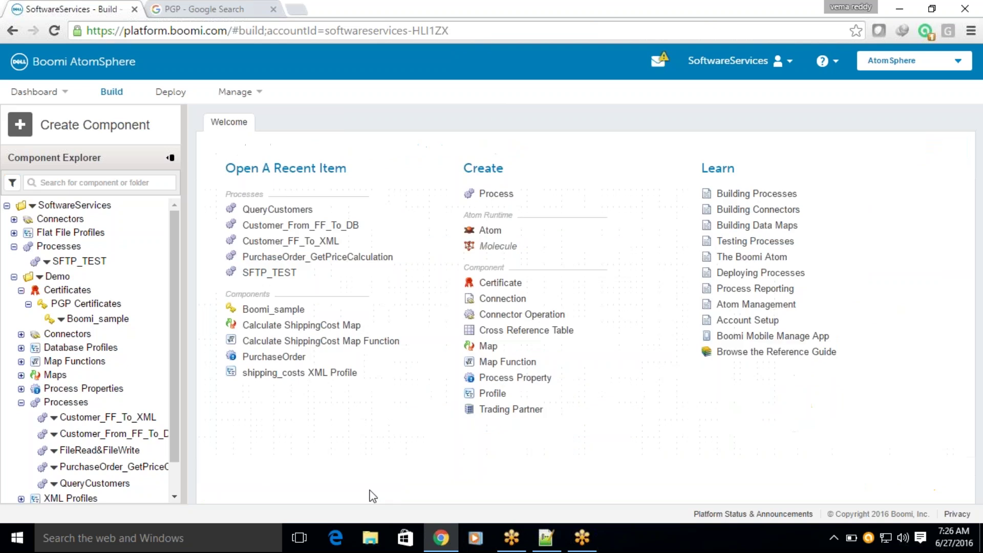
Copy QueryCustomers into the Demo folder without component dependents, producing QueryCustomers 2.
right_click(53, 485)
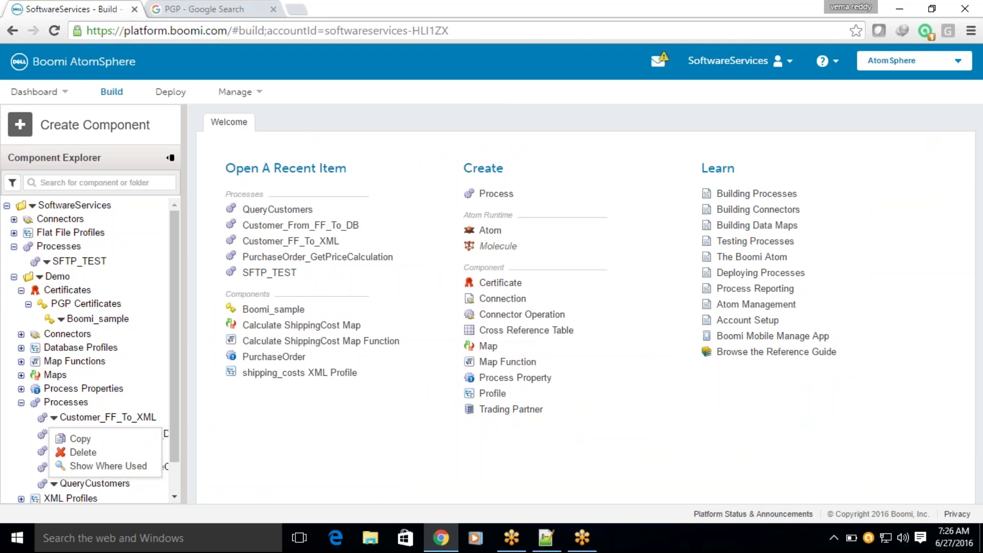
click(81, 439)
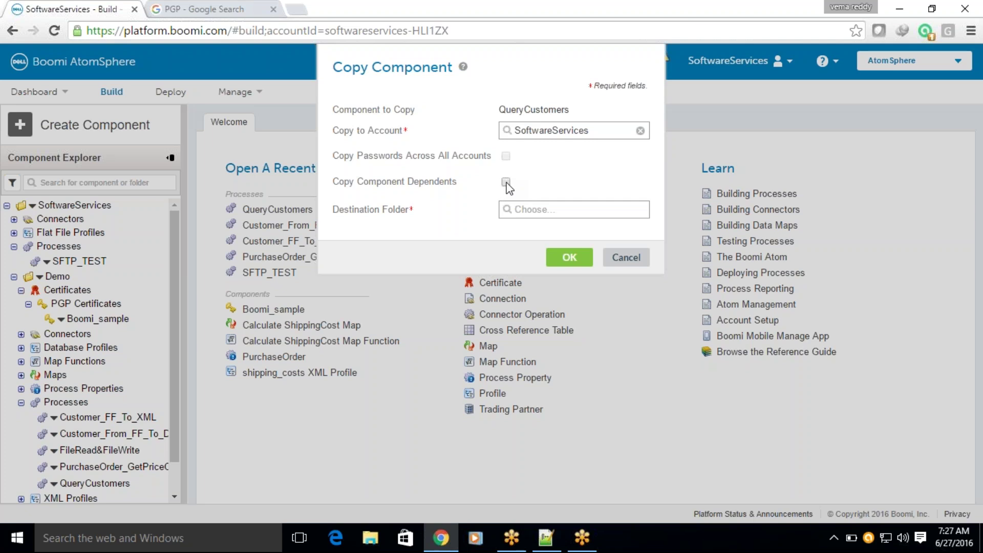
click(505, 182)
click(523, 211)
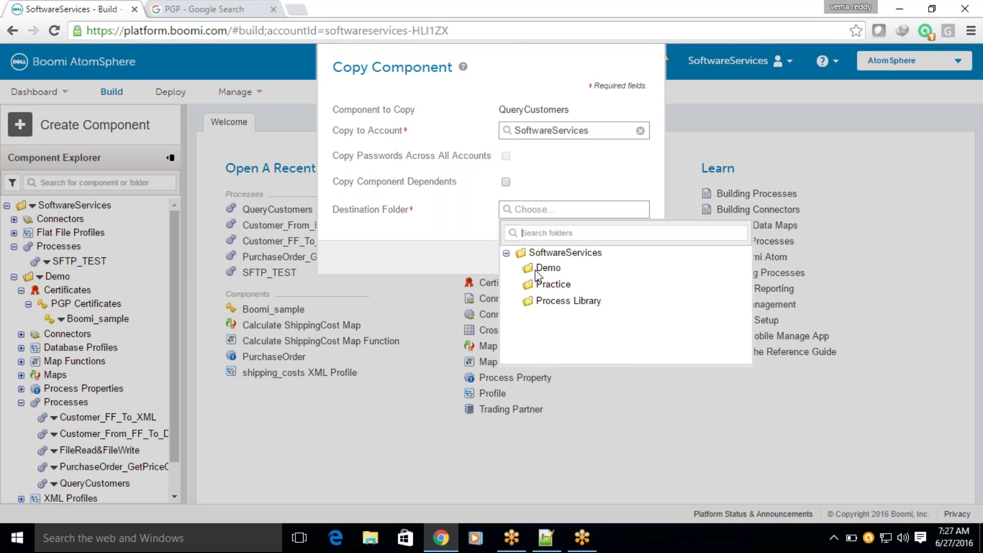
click(547, 268)
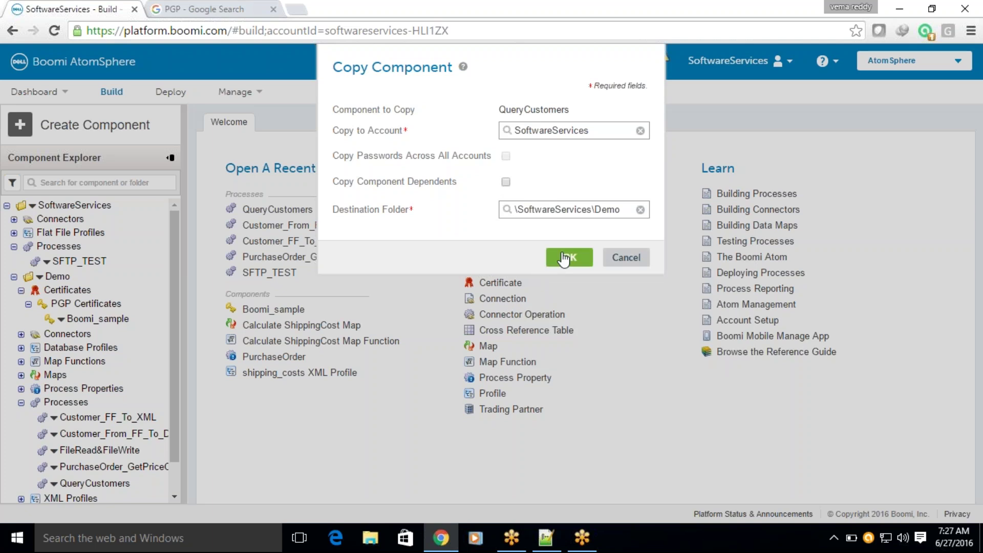
click(563, 260)
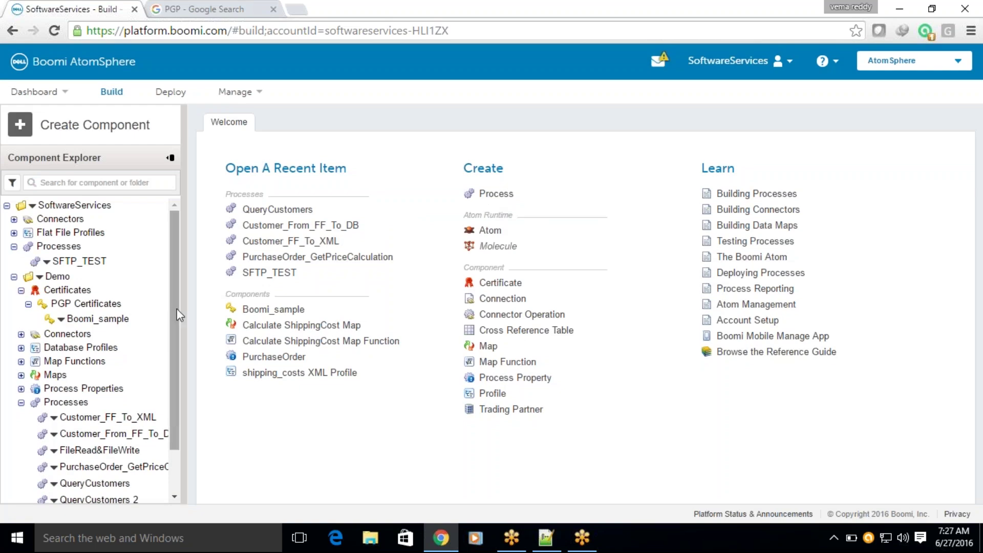
scroll(171, 322, down, 1)
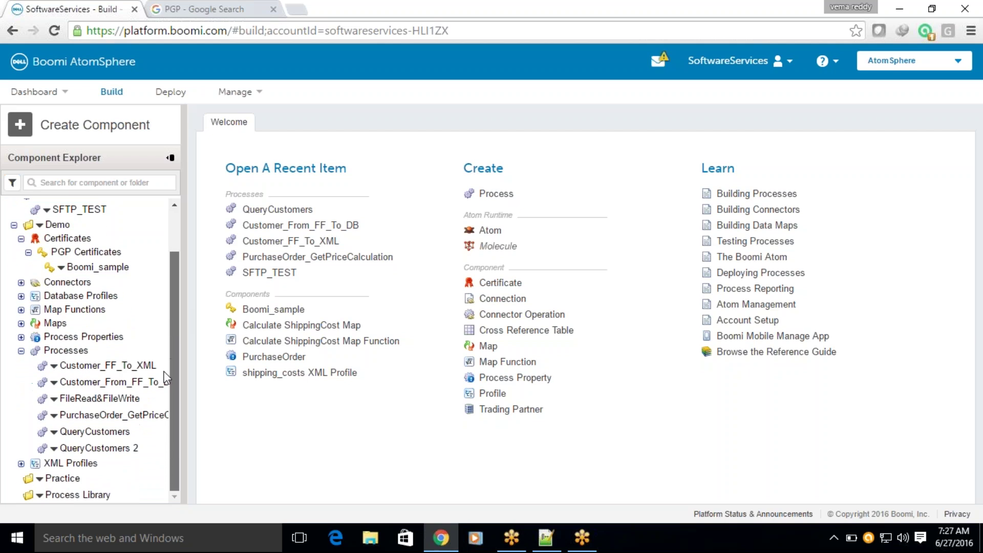
Open QueryCustomers 2 and the original QueryCustomers, then open QueryCustomer_FromDB_To_FF from the copy.
click(102, 447)
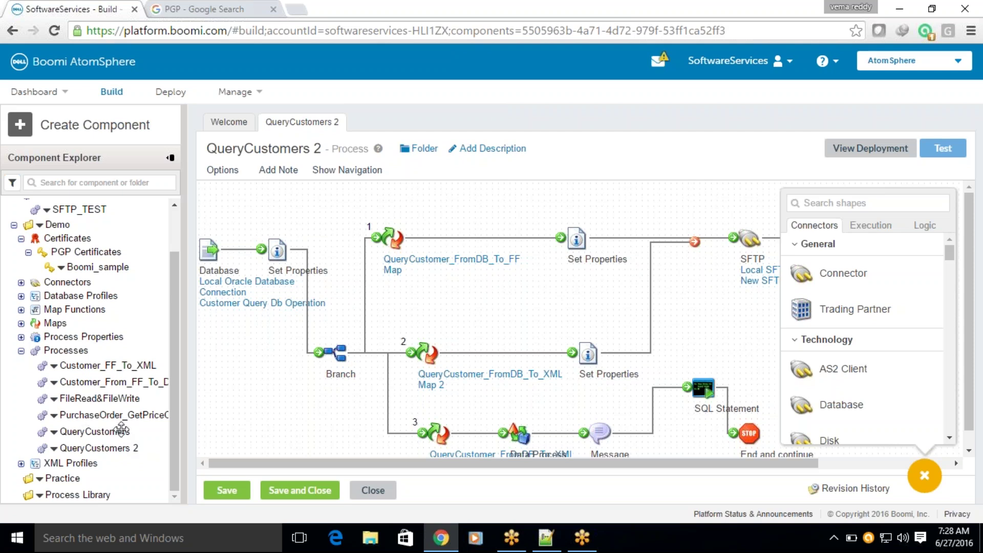
click(112, 430)
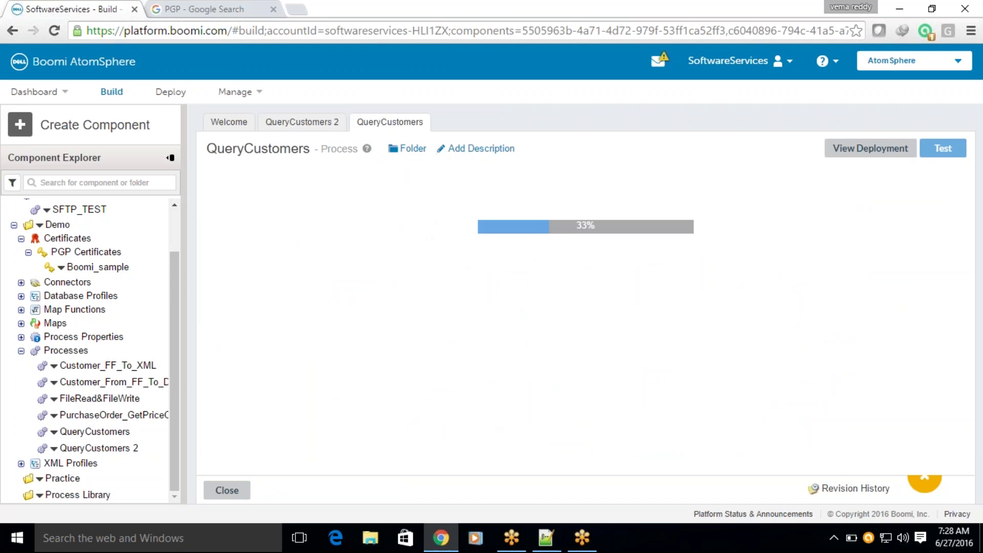
click(423, 266)
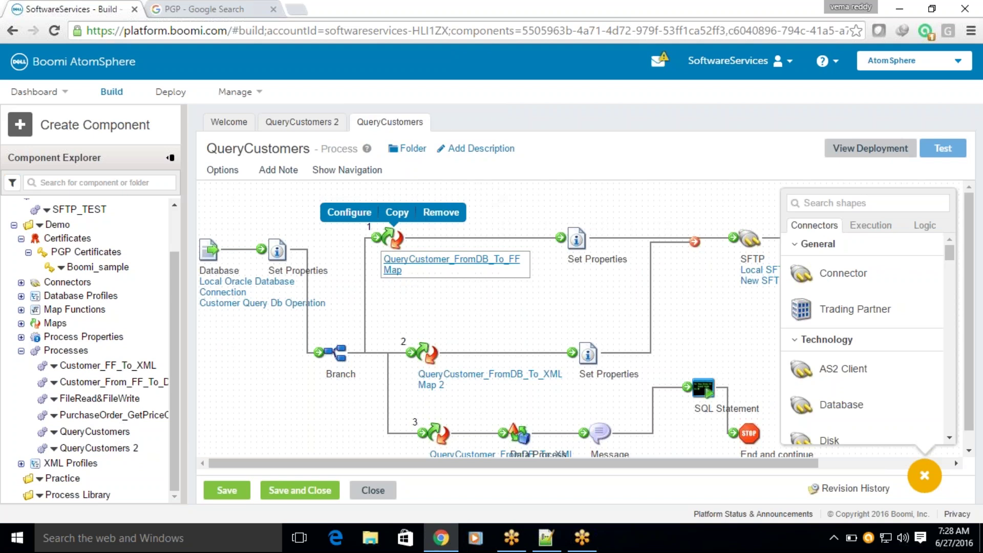
click(399, 270)
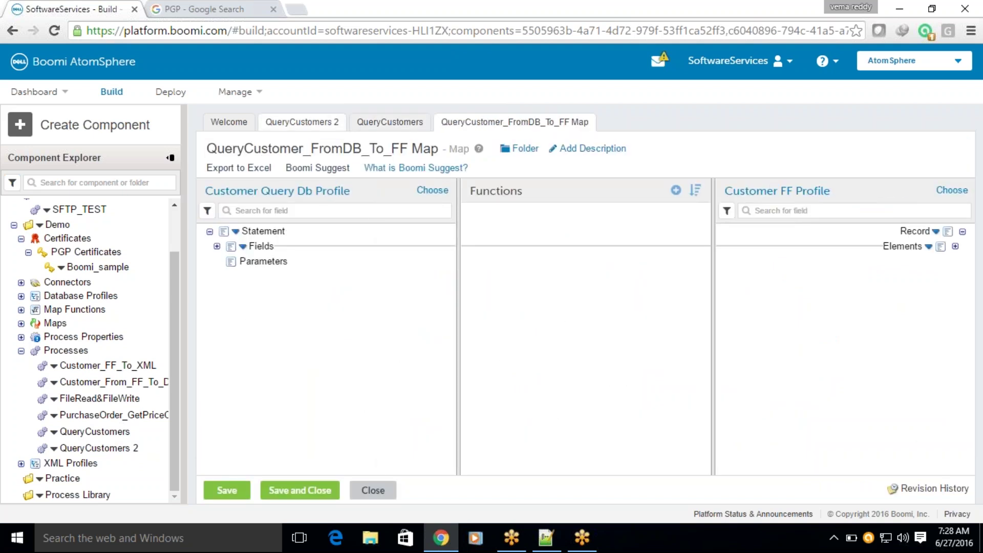
click(294, 126)
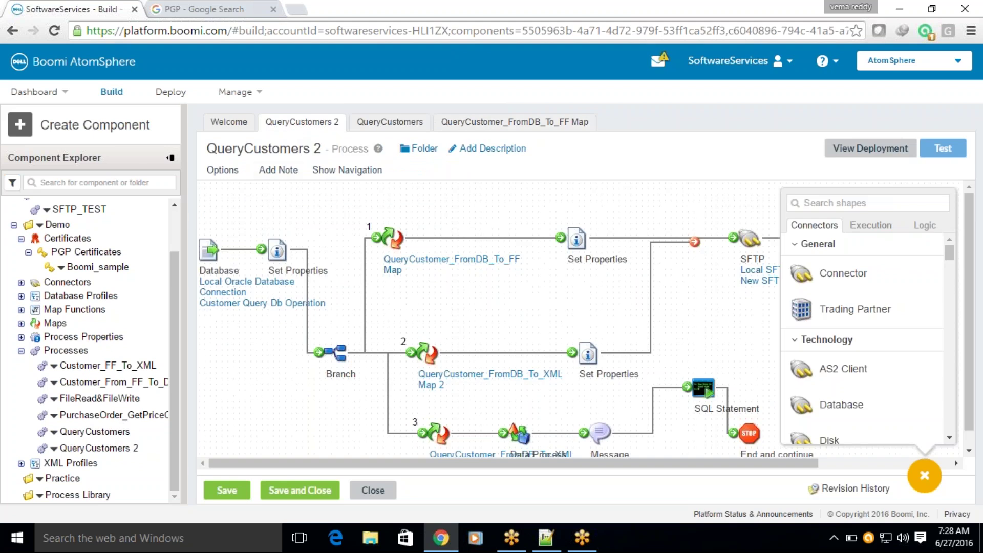
click(514, 122)
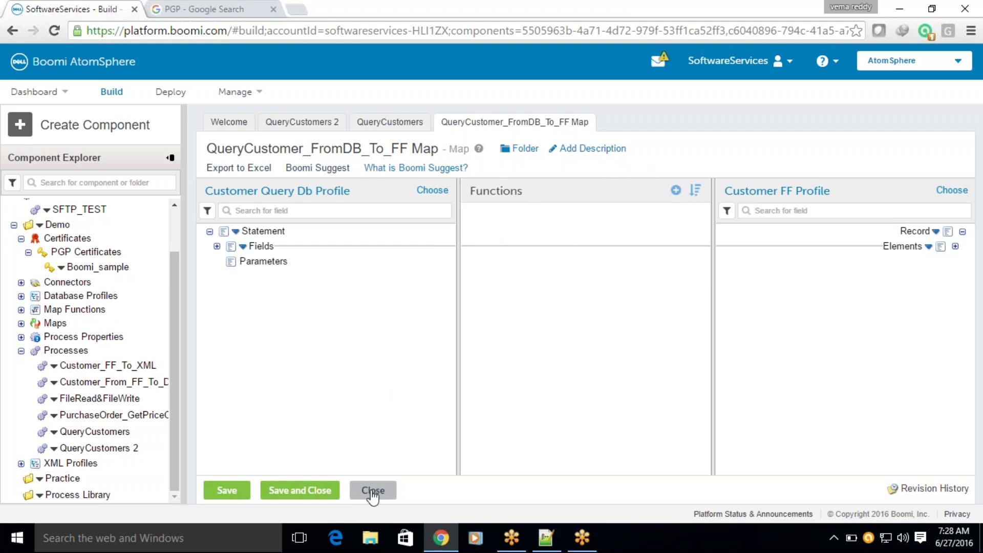
Open the original process's map, check which folder it belongs to, and close it.
click(388, 121)
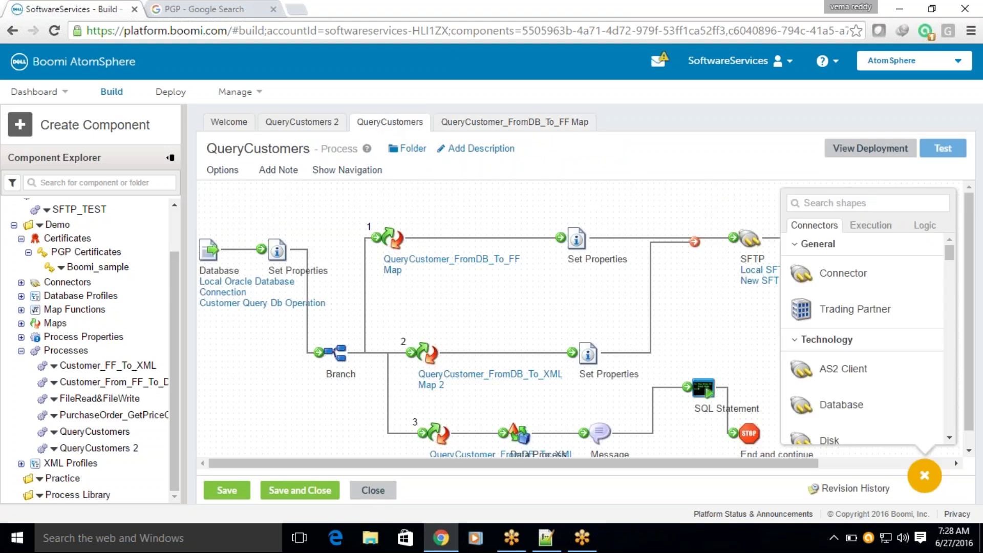
click(402, 267)
click(402, 267)
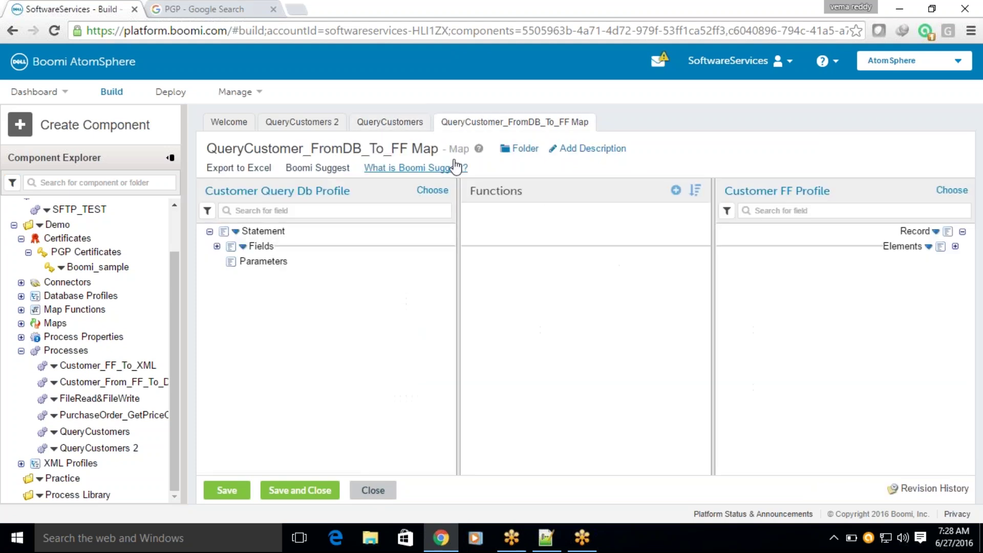
click(519, 149)
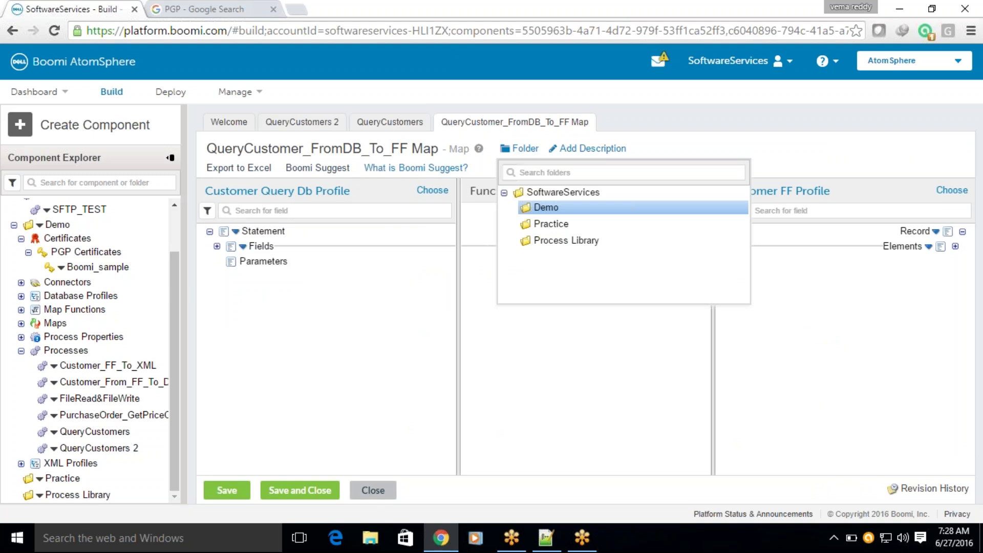
click(376, 492)
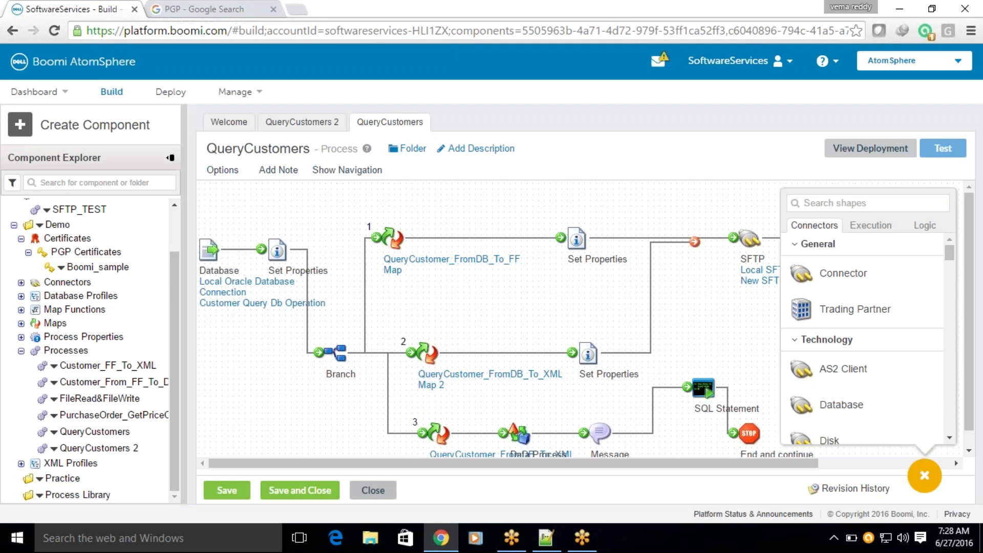
Close the original, then rename QueryCustomers 2 to QueryCustomers_PGP and save it.
click(374, 490)
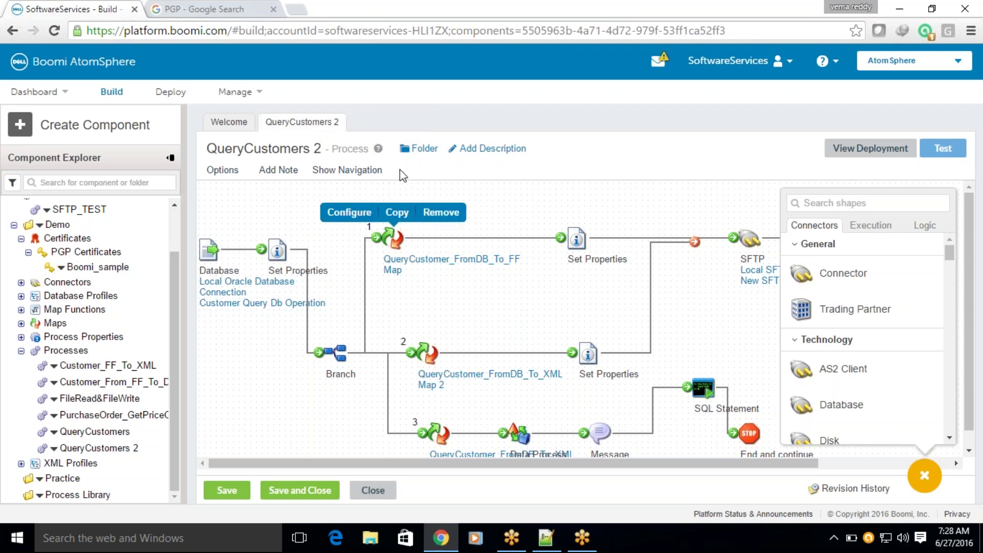
click(319, 148)
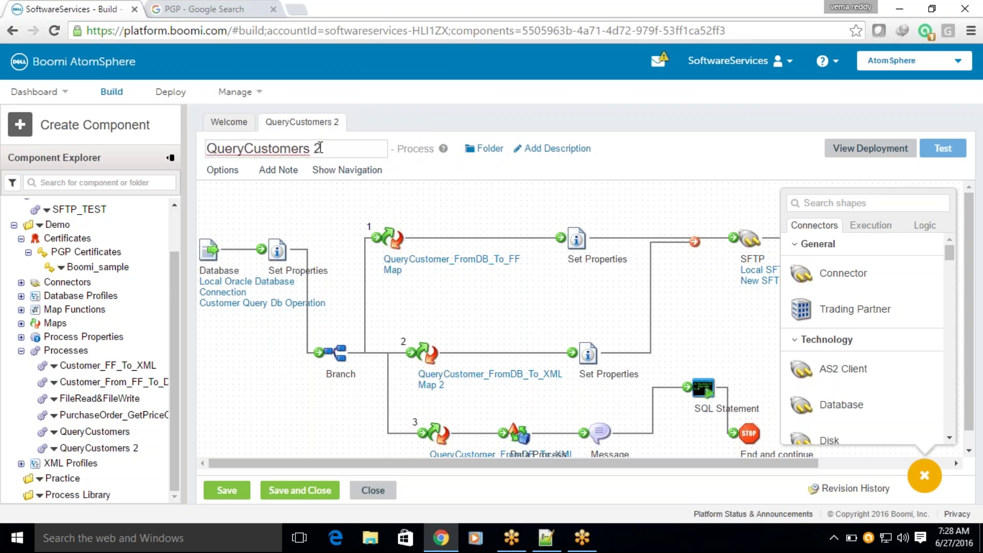
key(BackSpace)
text(_PGP)
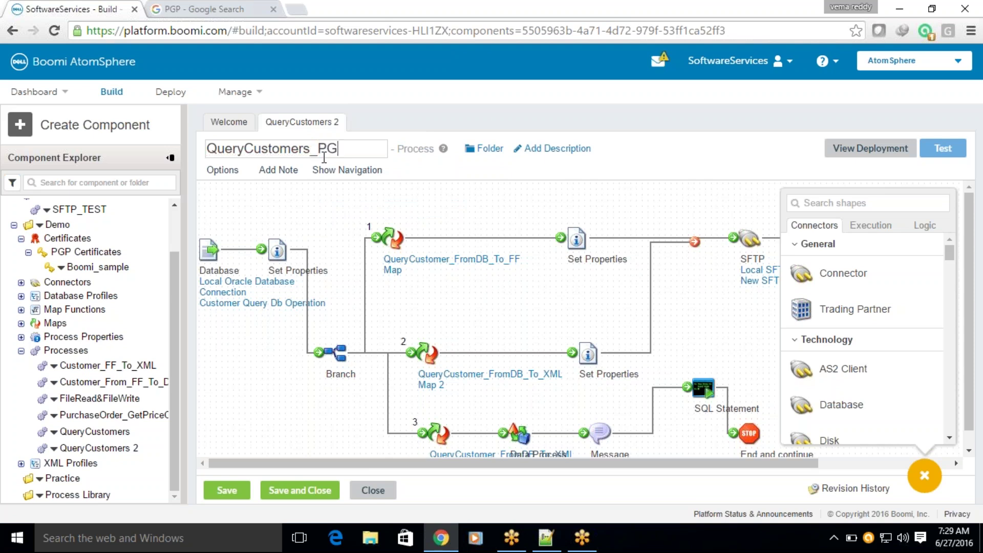
click(227, 490)
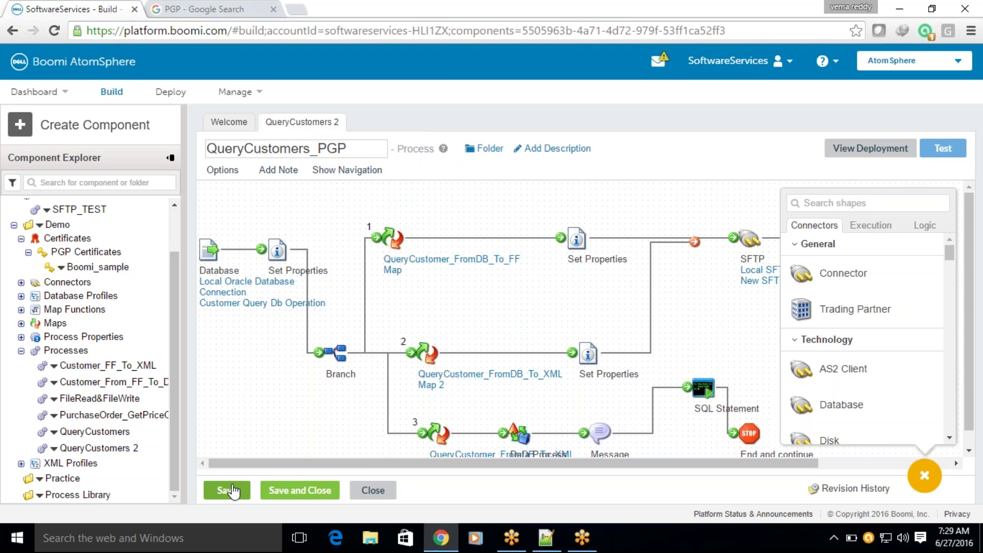
mouse_move(554, 365)
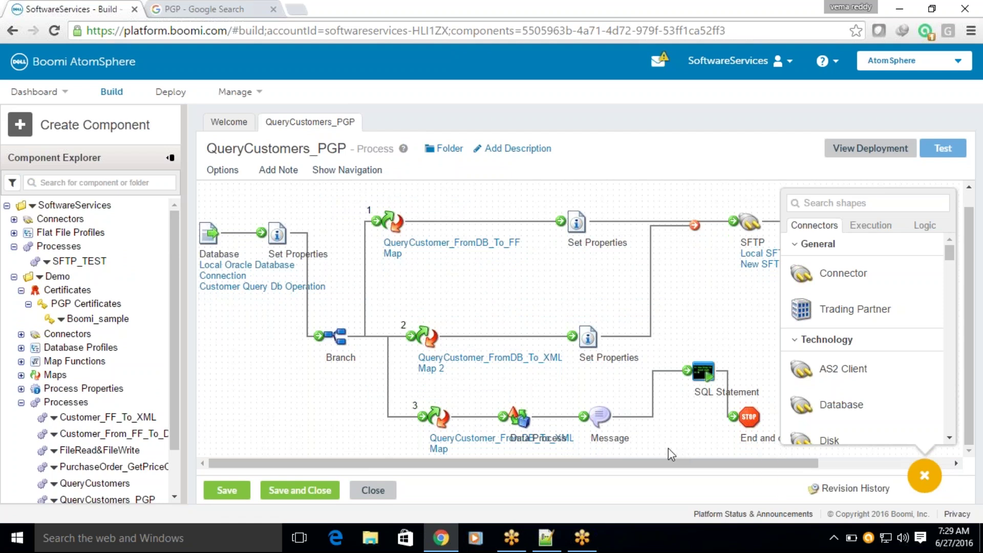
Delete the Branch step, the flat-file map with its Set Properties, and the third path's five steps.
mouse_move(350, 352)
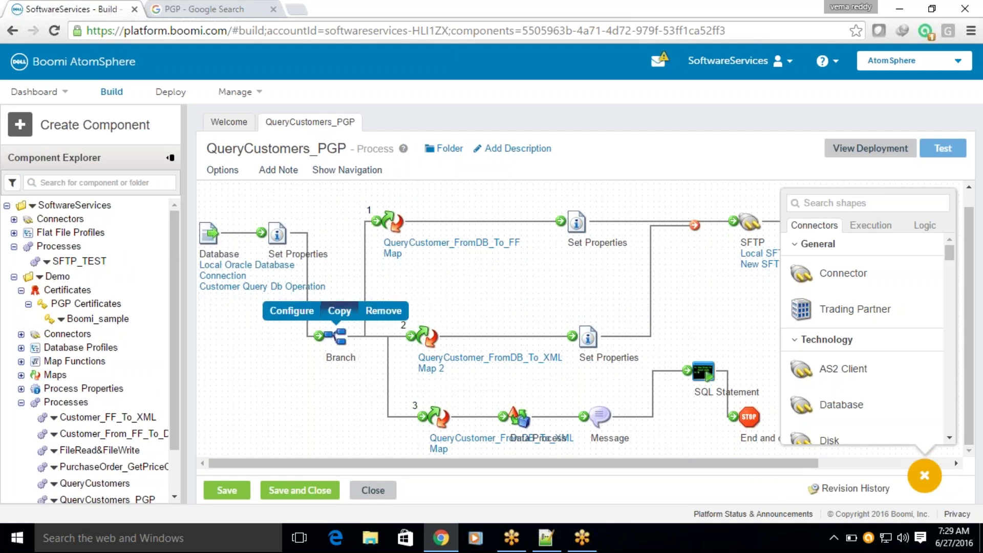
click(383, 308)
click(533, 127)
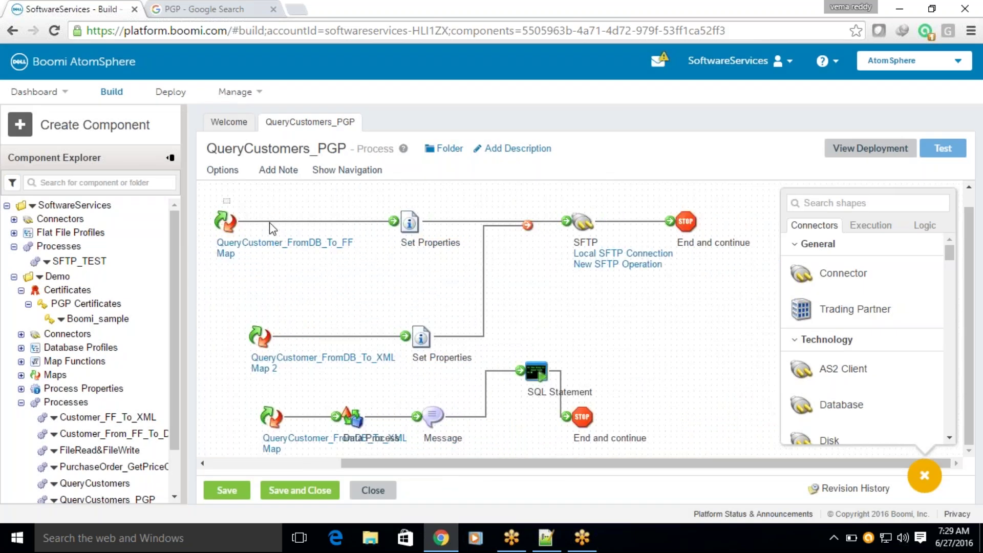
drag(224, 200, 428, 253)
click(372, 198)
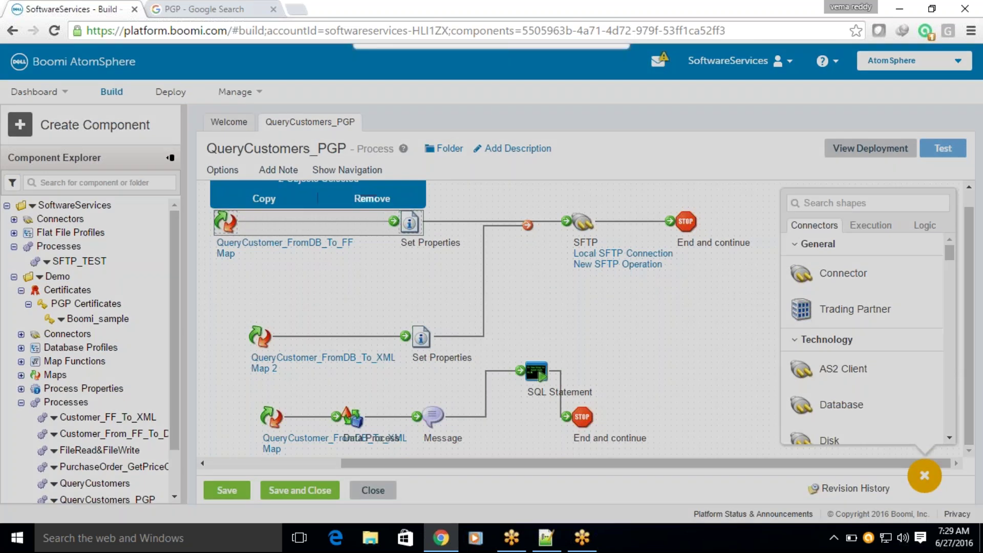
click(533, 128)
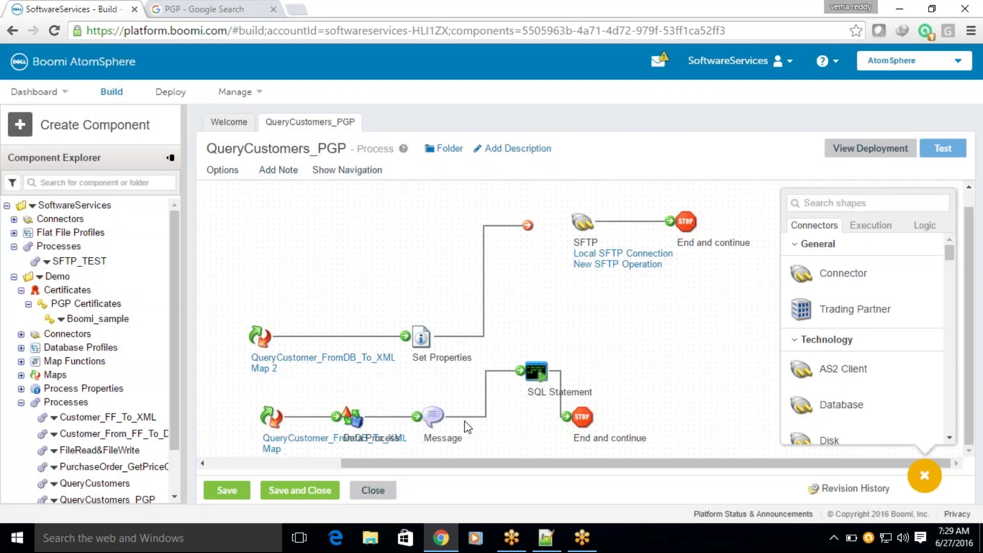
drag(694, 439, 244, 373)
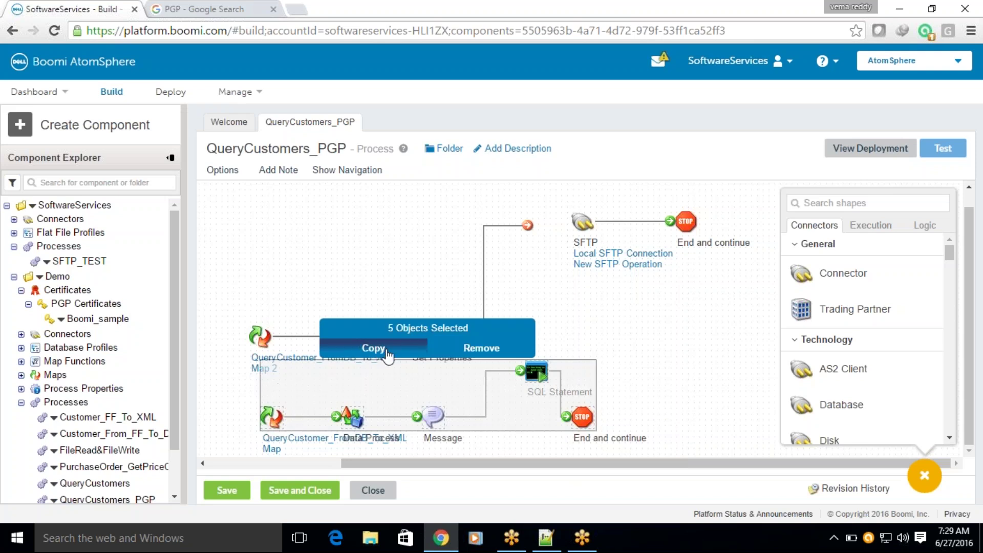
click(468, 354)
click(532, 127)
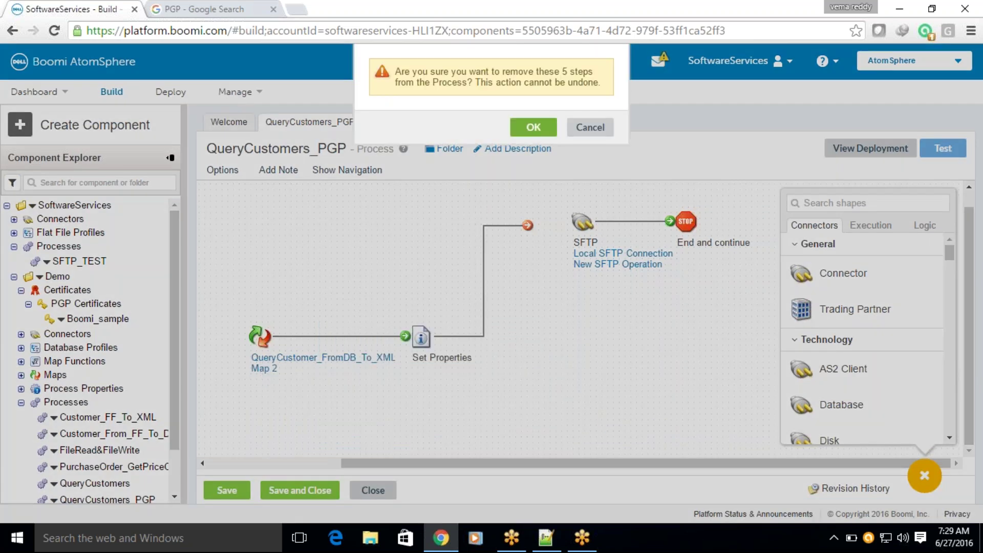
Connect the first Set Properties to the XML map and route the second Set Properties to SFTP.
drag(395, 465, 251, 468)
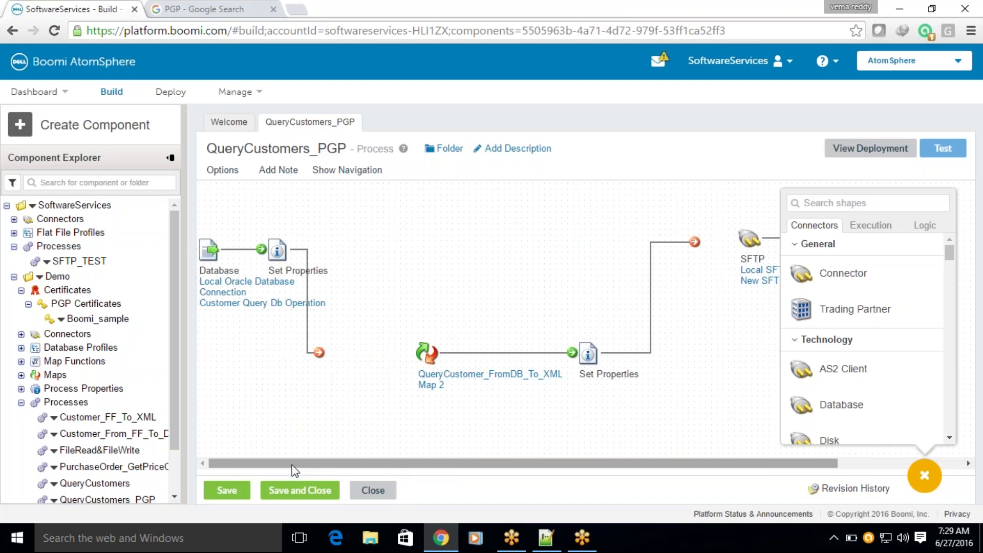
drag(681, 402, 361, 252)
click(406, 361)
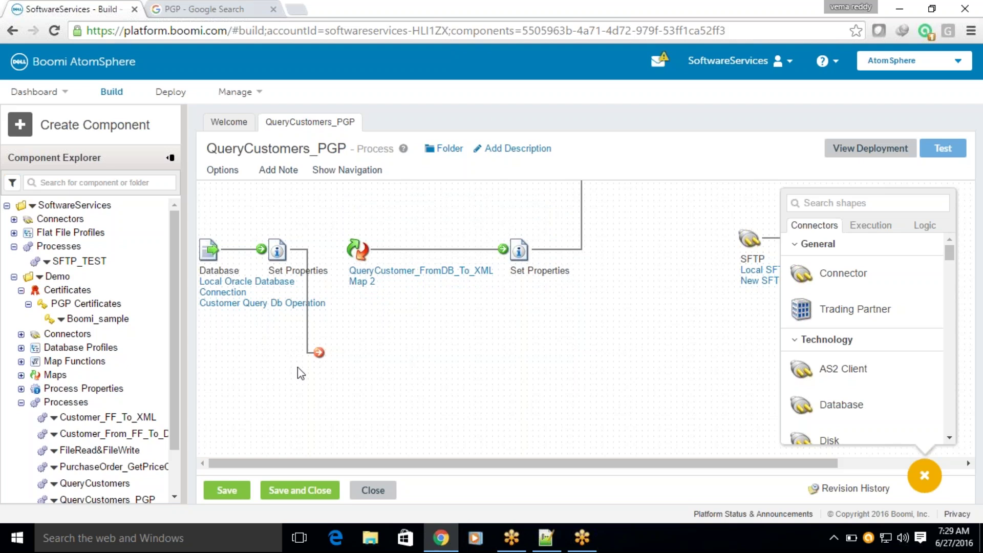
drag(317, 359, 359, 251)
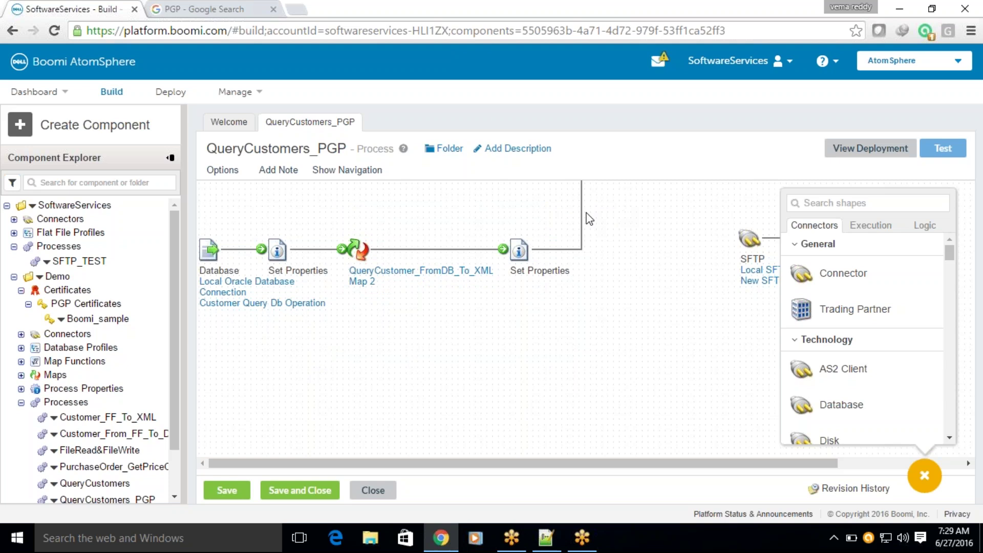
drag(581, 182, 642, 247)
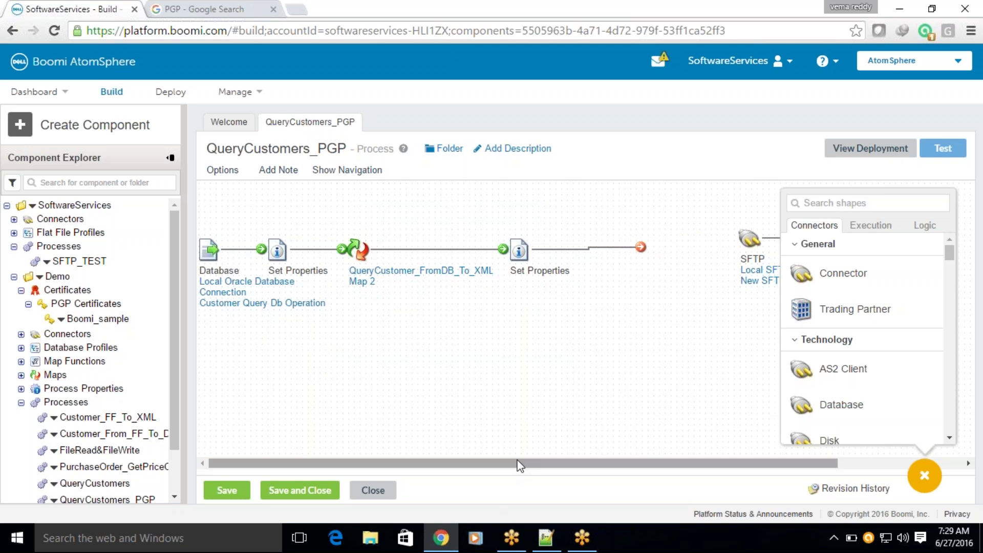
Move the second Set Properties further right and detach the map's connector from it.
drag(522, 463, 569, 464)
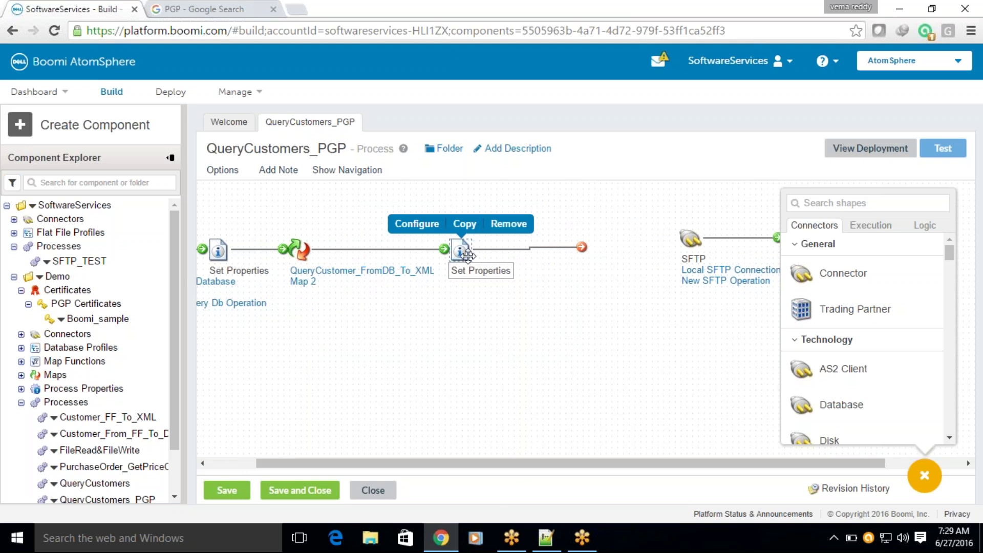
drag(459, 259, 528, 251)
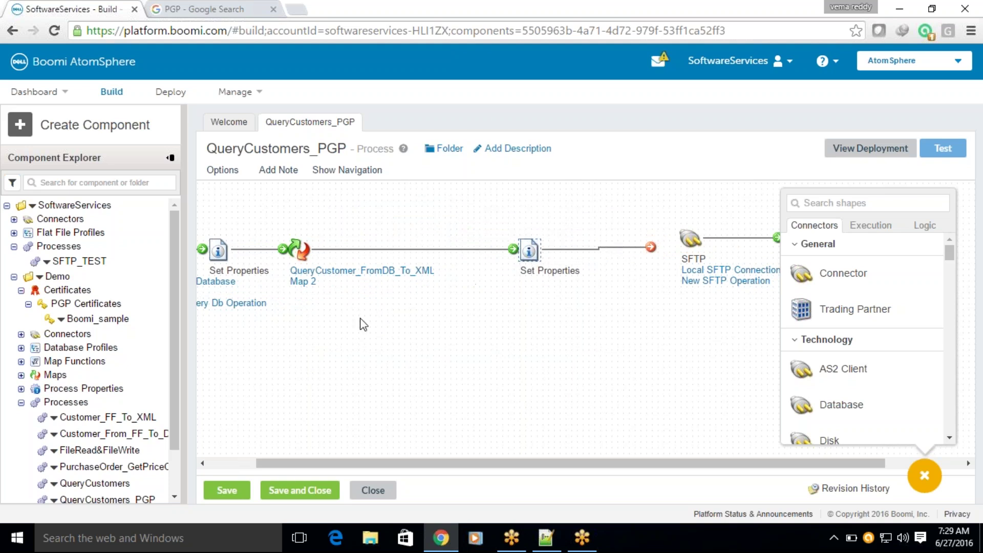
drag(368, 469, 305, 462)
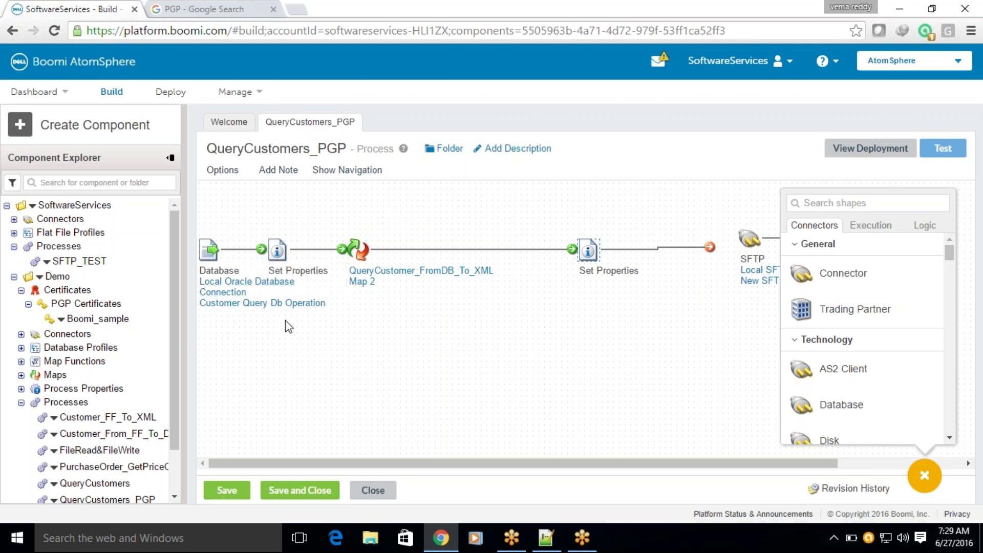
mouse_move(296, 293)
drag(572, 249, 422, 250)
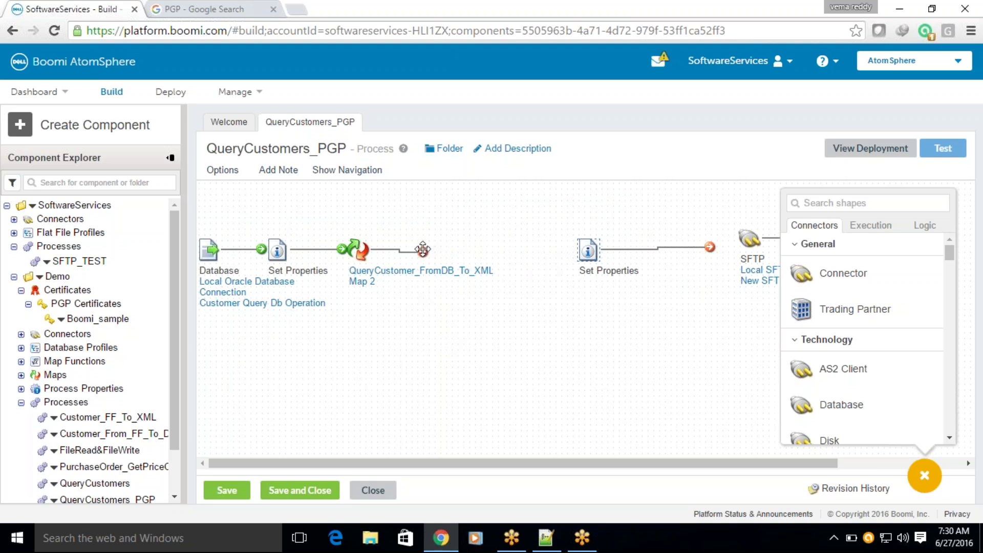
Drop a Data Process shape into the gap with a PGP Encrypt processing step.
click(875, 231)
scroll(880, 337, down, 5)
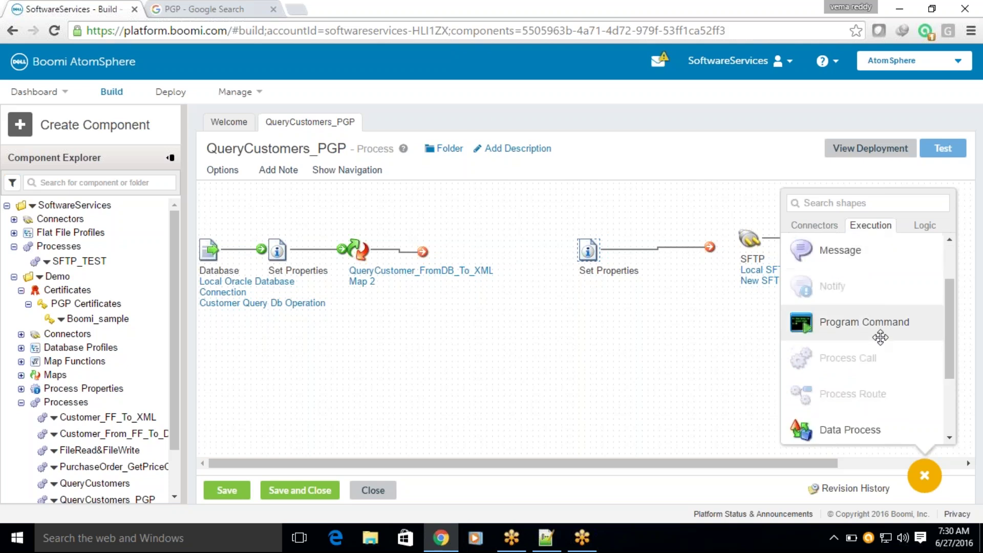
drag(853, 322, 507, 260)
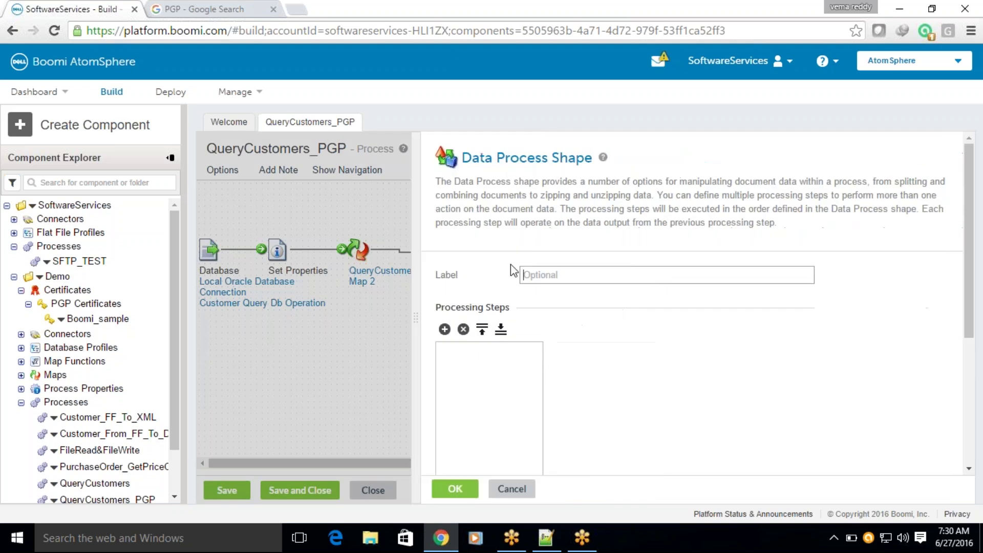
click(444, 330)
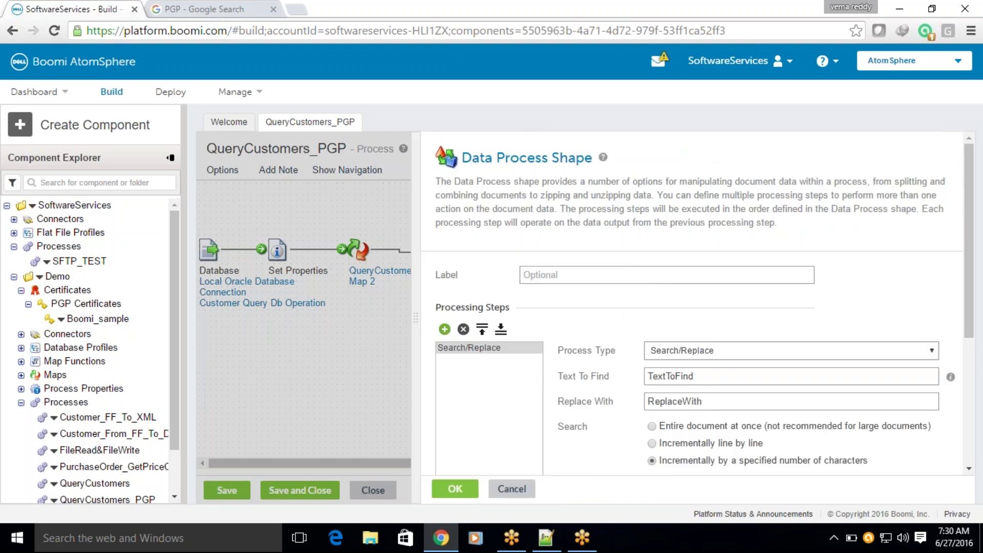
click(719, 350)
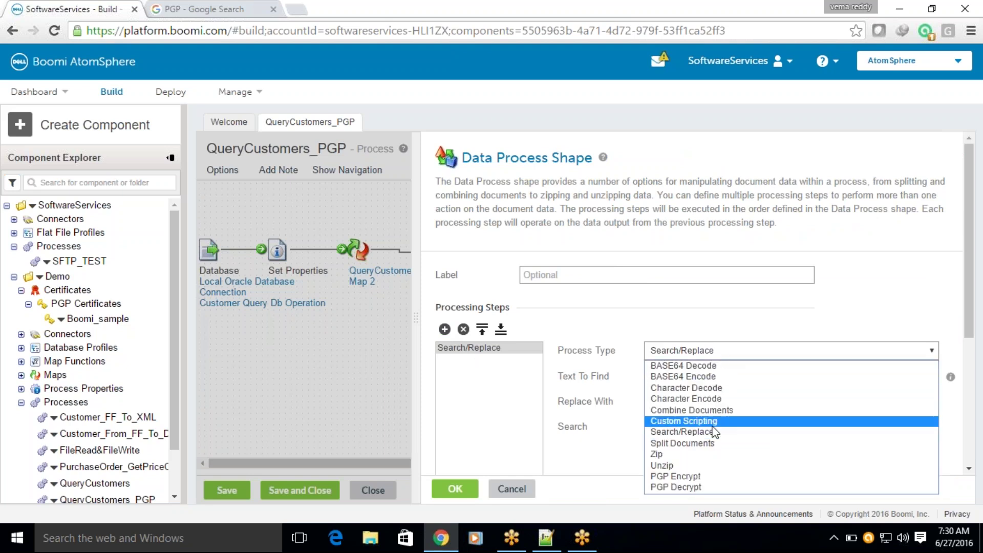
click(679, 477)
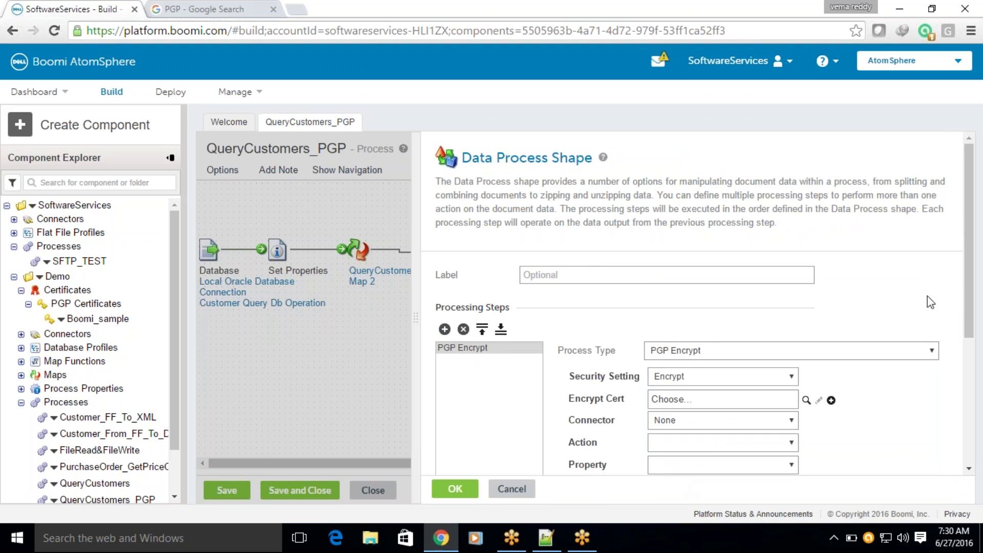
Keep the PGP Encrypt step's Security Setting on Encrypt.
drag(966, 204, 979, 284)
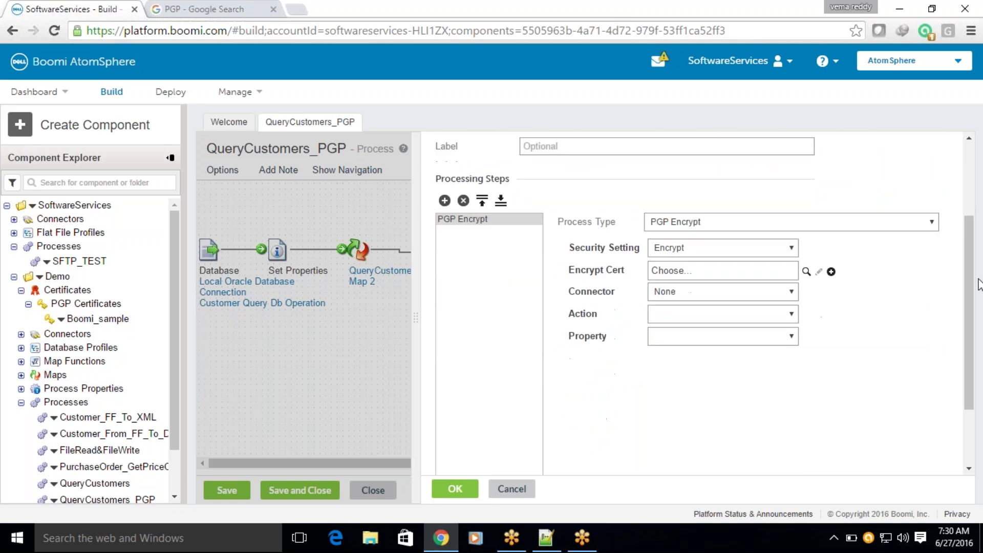
click(738, 250)
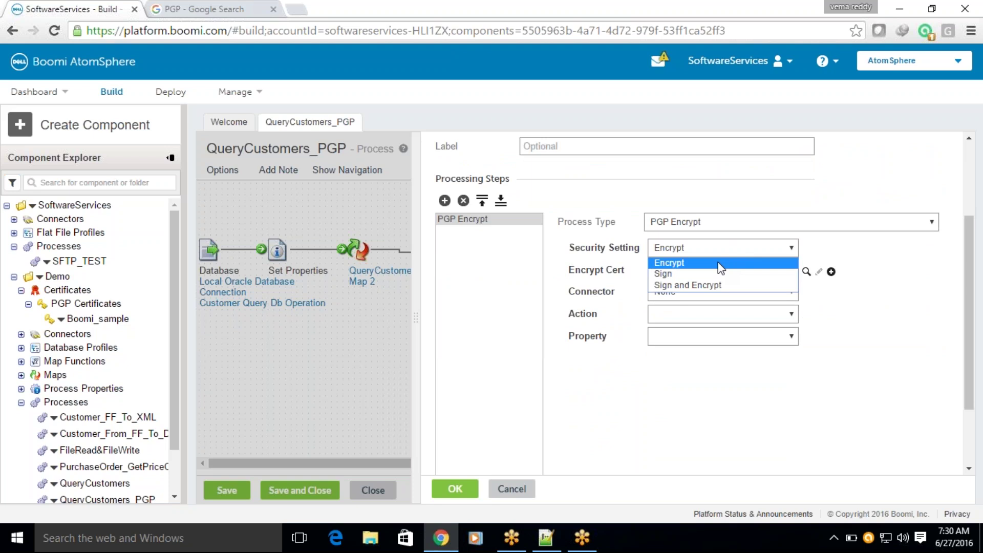
click(718, 264)
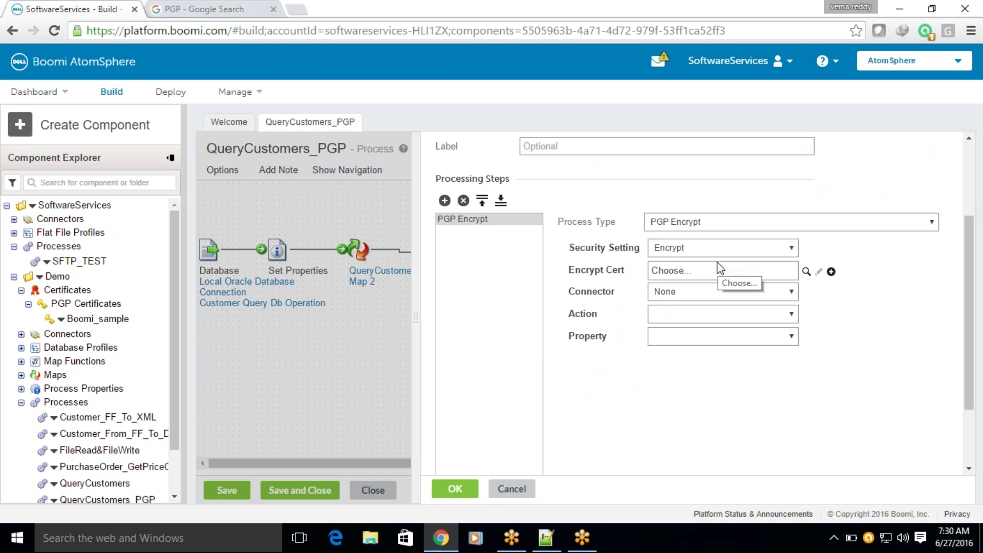
click(728, 250)
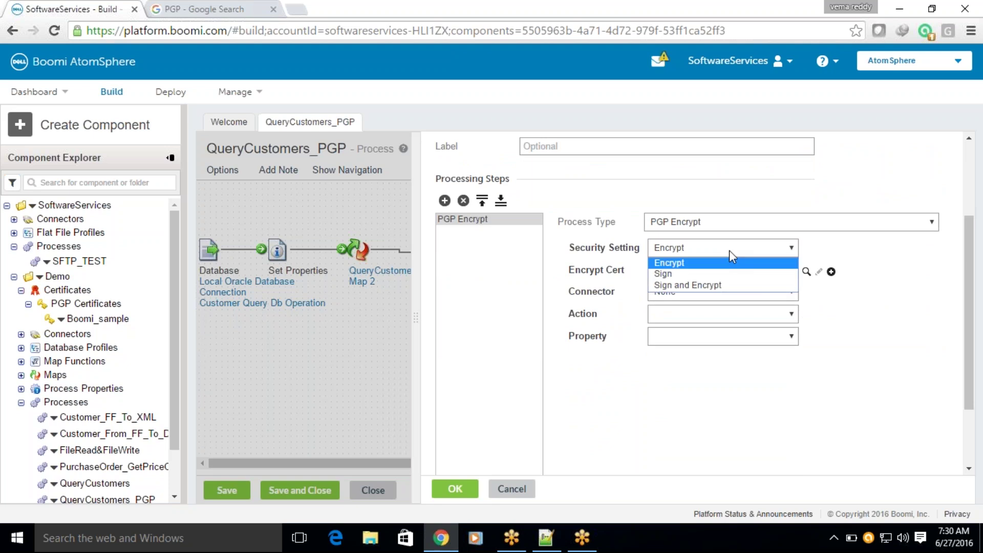
click(685, 265)
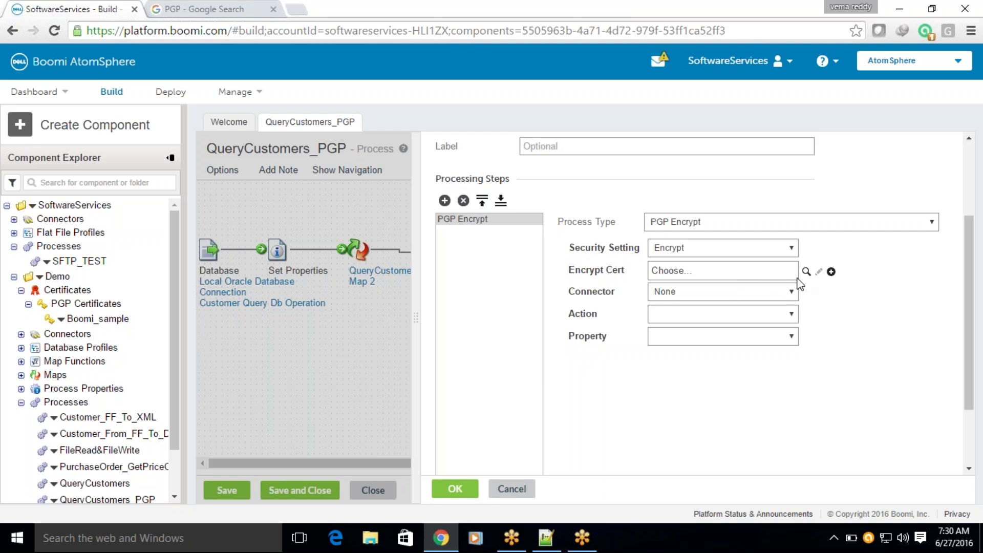
List the encryption certificates under Demo, then switch to the Notepad++ certificate notes.
click(716, 270)
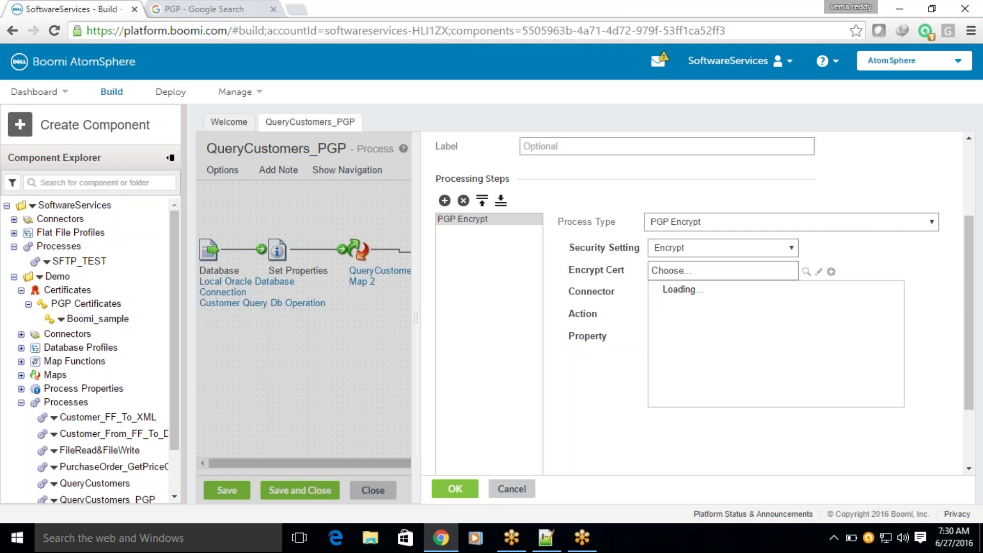
click(669, 302)
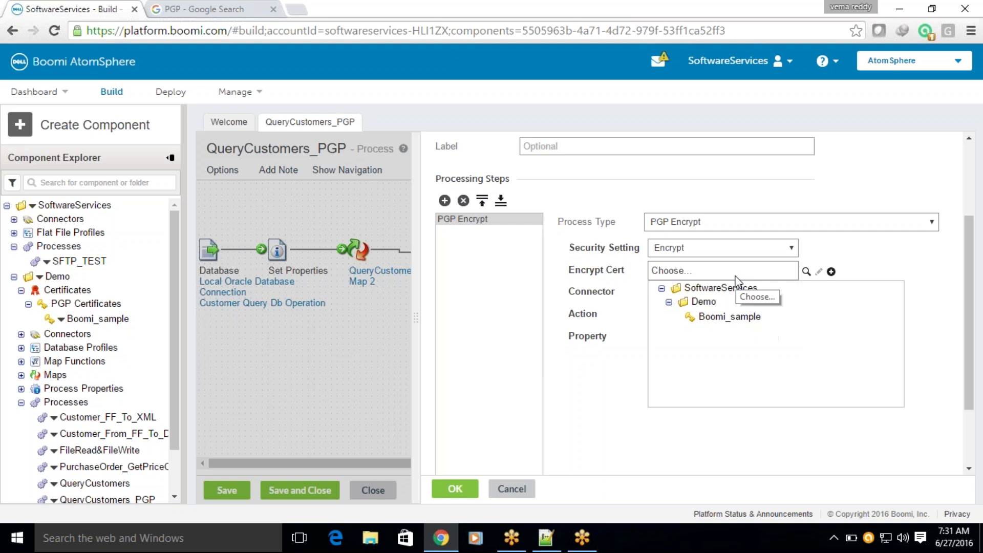
click(546, 546)
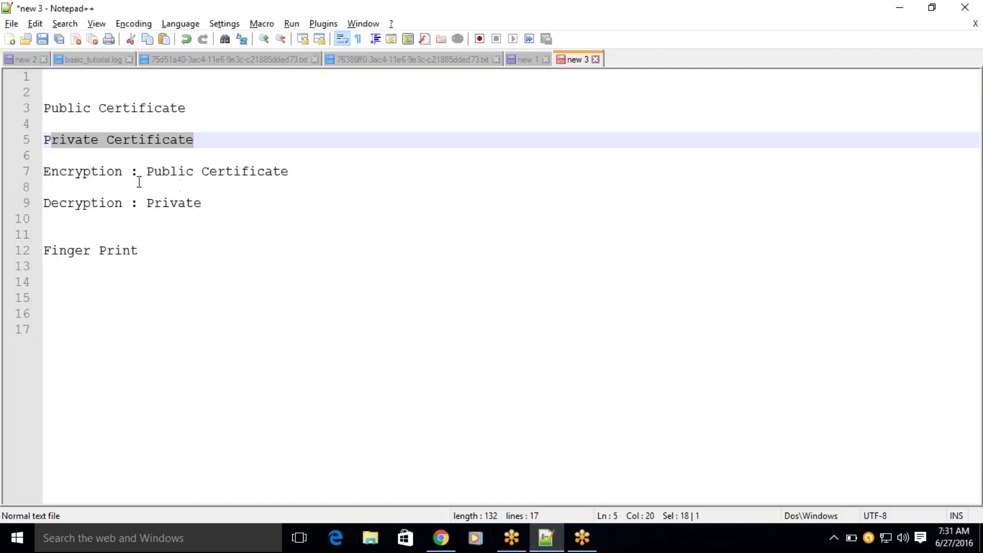
Highlight 'Public Certificate' as the encryption key in the notes, then return to Chrome.
drag(147, 171, 292, 177)
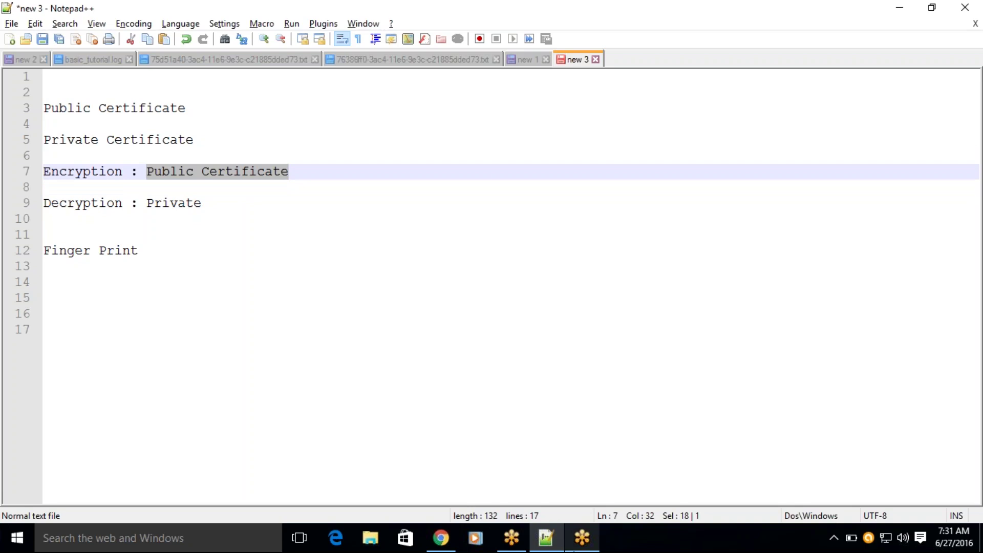
click(546, 539)
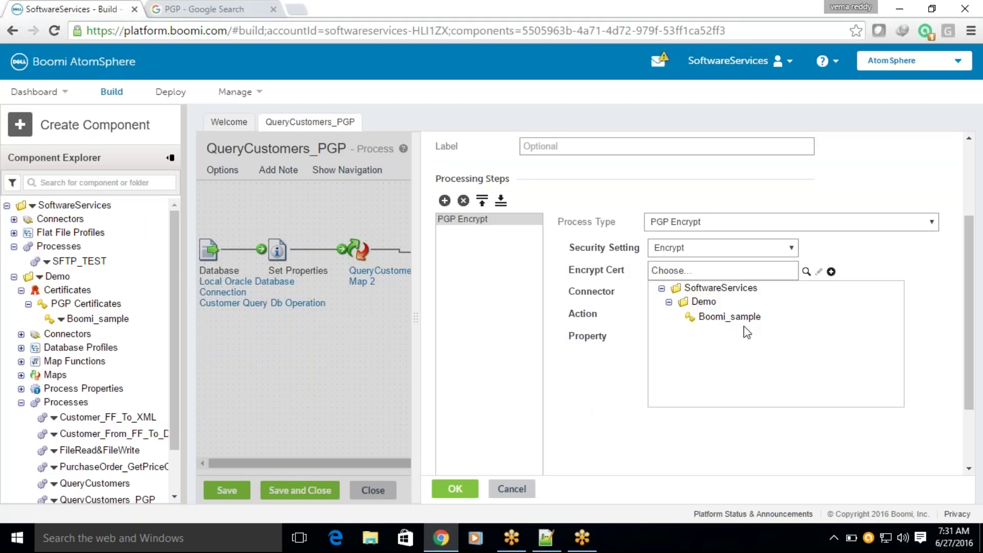
Open the Boomi_sample certificate, highlight its key type, and return to QueryCustomers_PGP.
click(87, 318)
click(82, 319)
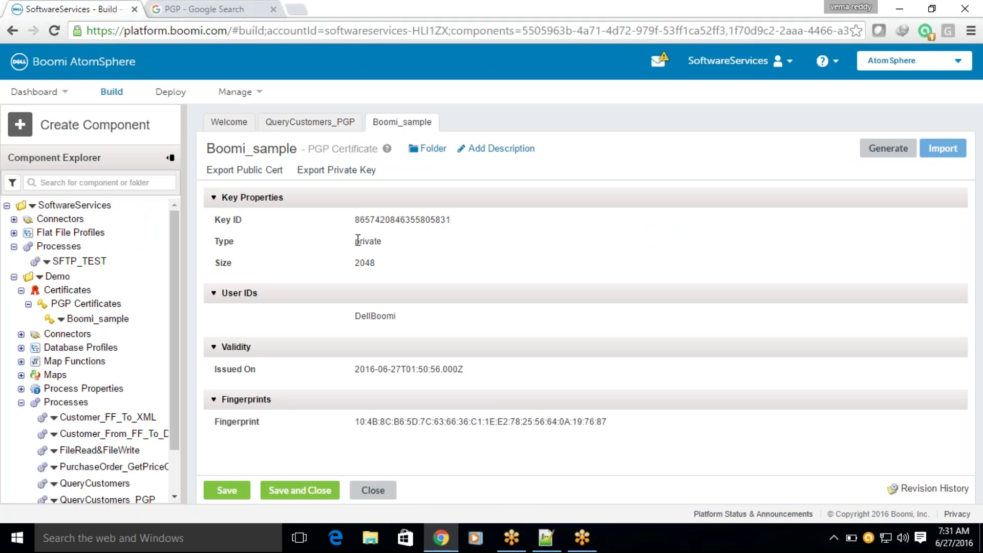
drag(357, 240, 386, 247)
click(309, 124)
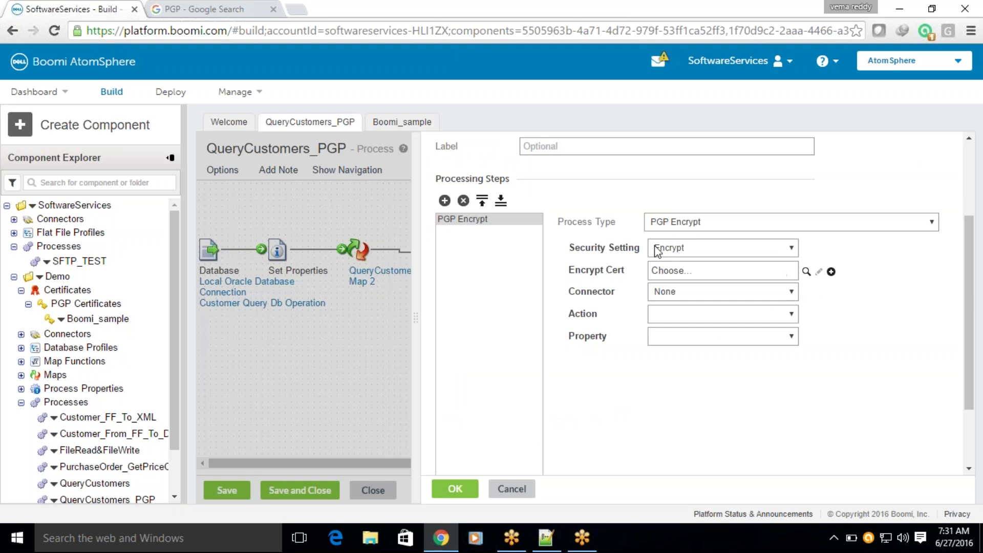
Choose Boomi_sample from Demo as the Encrypt Cert, label the step PGP, and confirm.
click(807, 271)
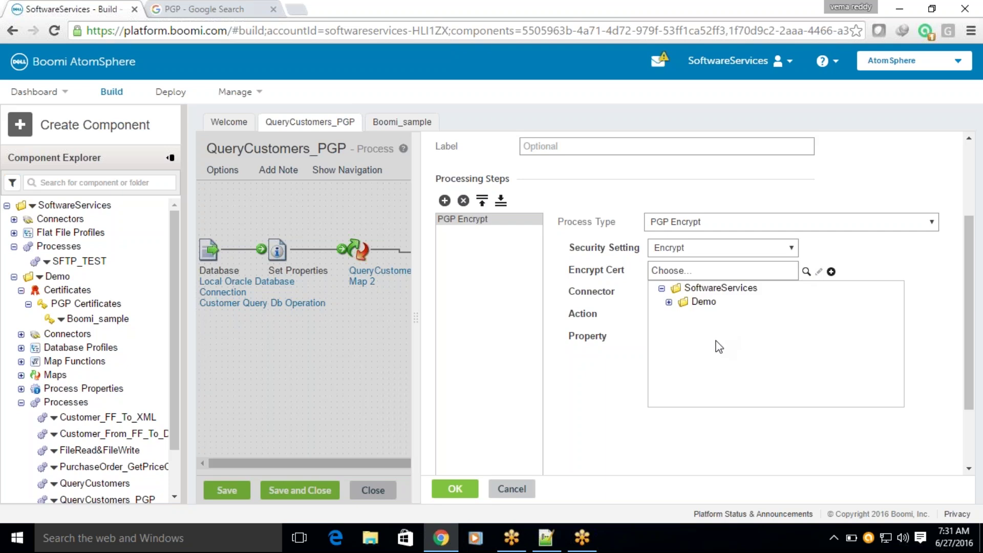
click(669, 303)
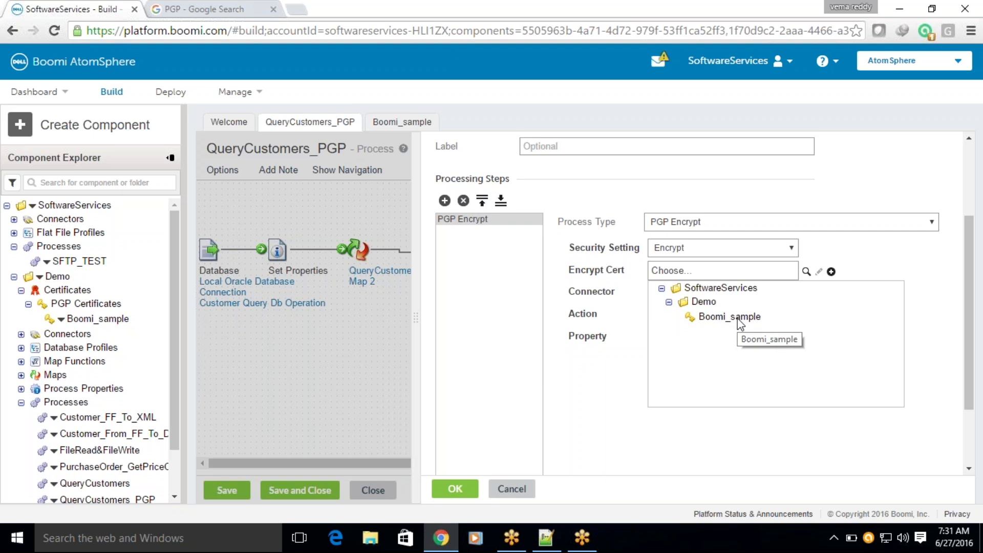
click(739, 320)
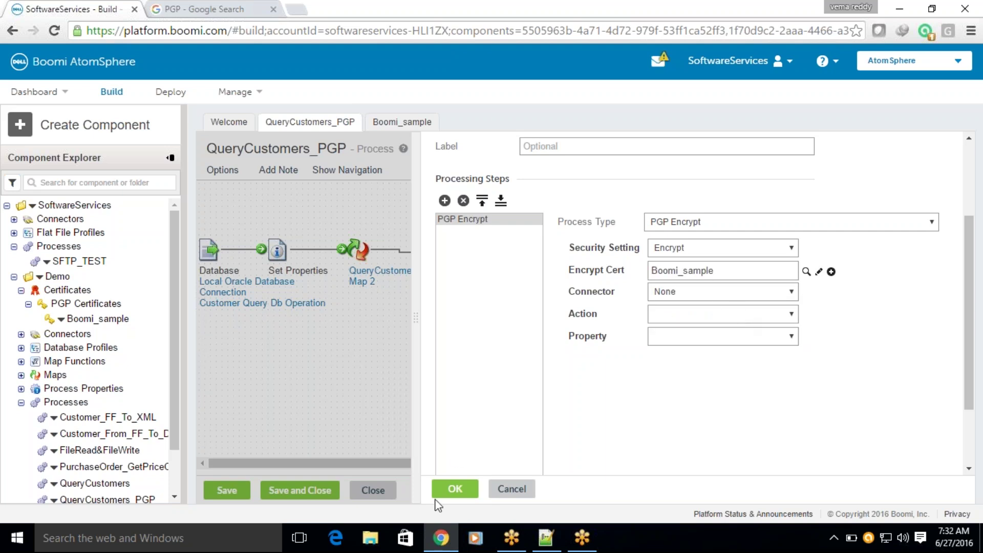
click(560, 148)
text(PGP Encrypt)
click(453, 490)
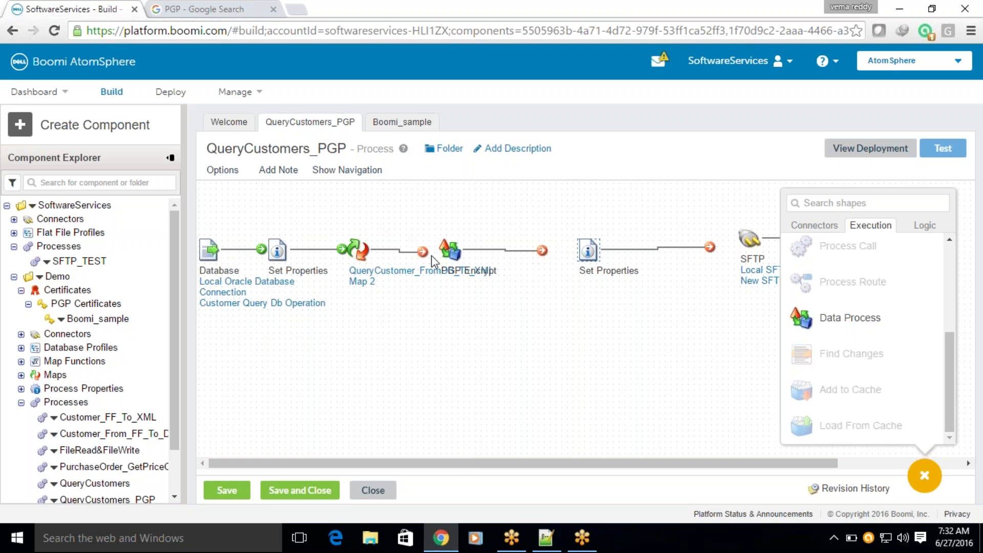
Connect the map's output to the PGP Encrypt step, then bring up File Explorer.
drag(423, 251, 460, 251)
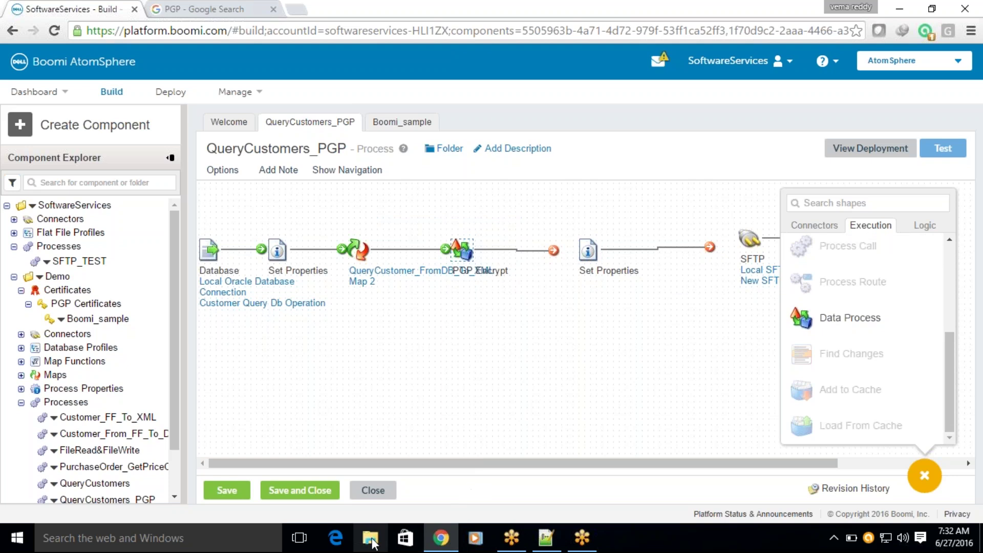
click(372, 540)
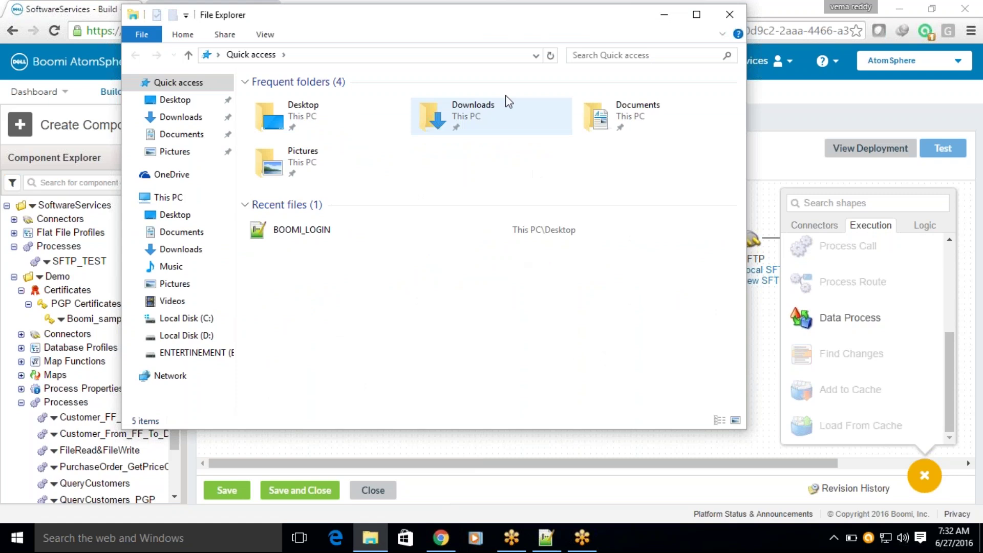
Launch RebexTinySftpServer.exe from C:\RebexTinySftpServerBin.
click(169, 319)
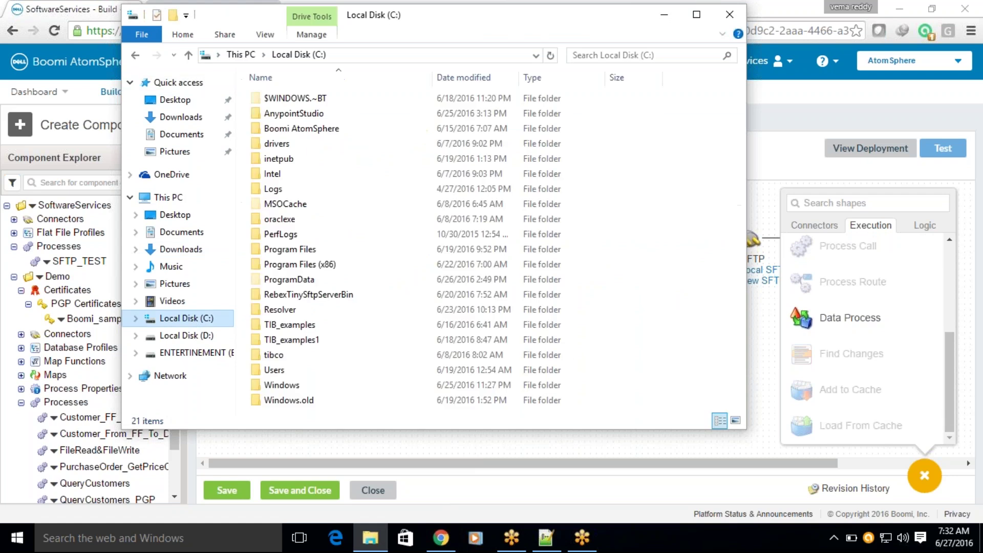
double_click(307, 295)
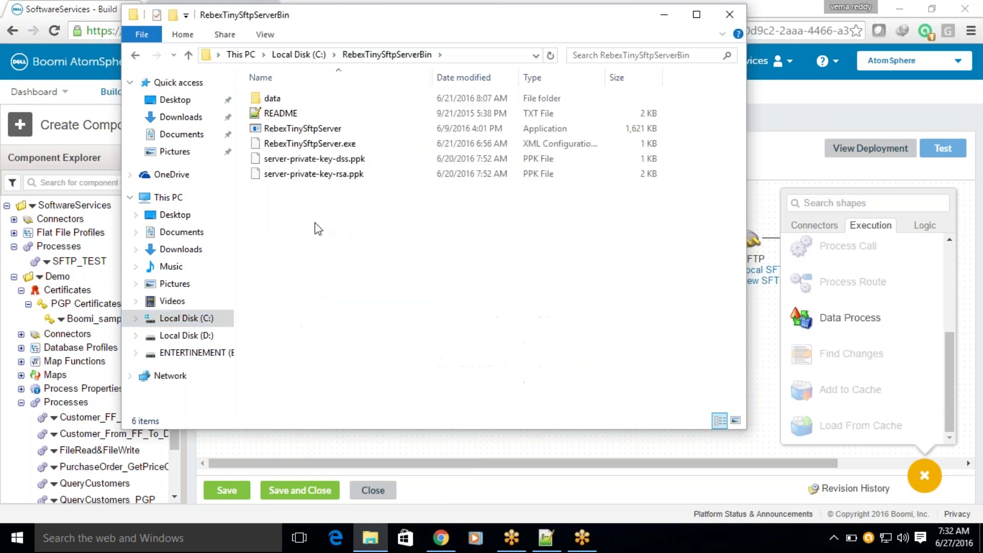
double_click(294, 128)
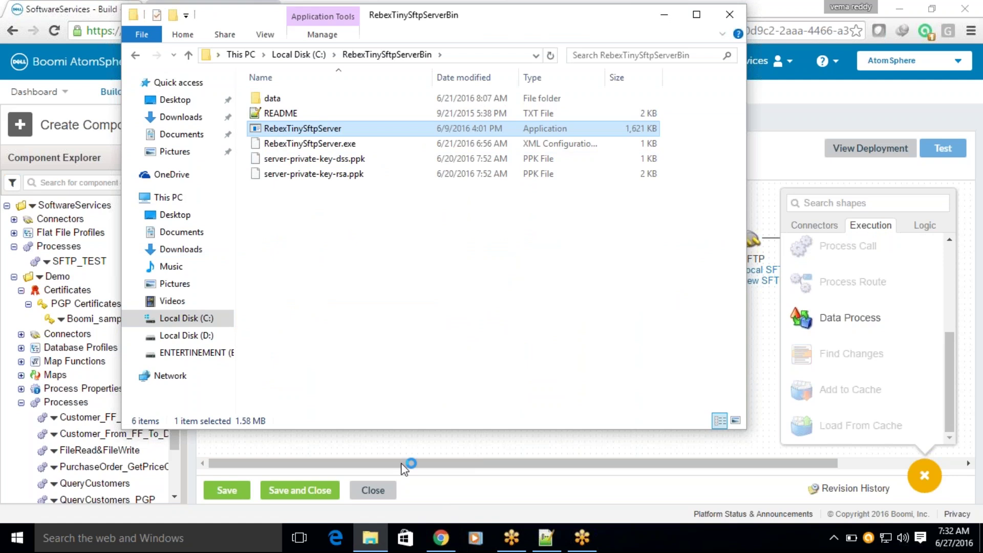
click(526, 455)
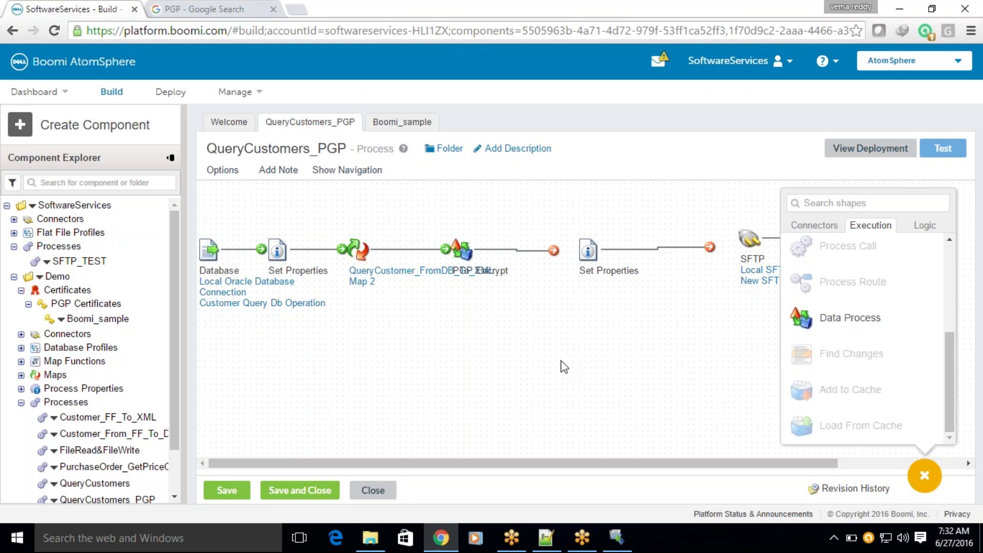
Start the Rebex Tiny SFTP Server and return to the Boomi process canvas.
click(617, 536)
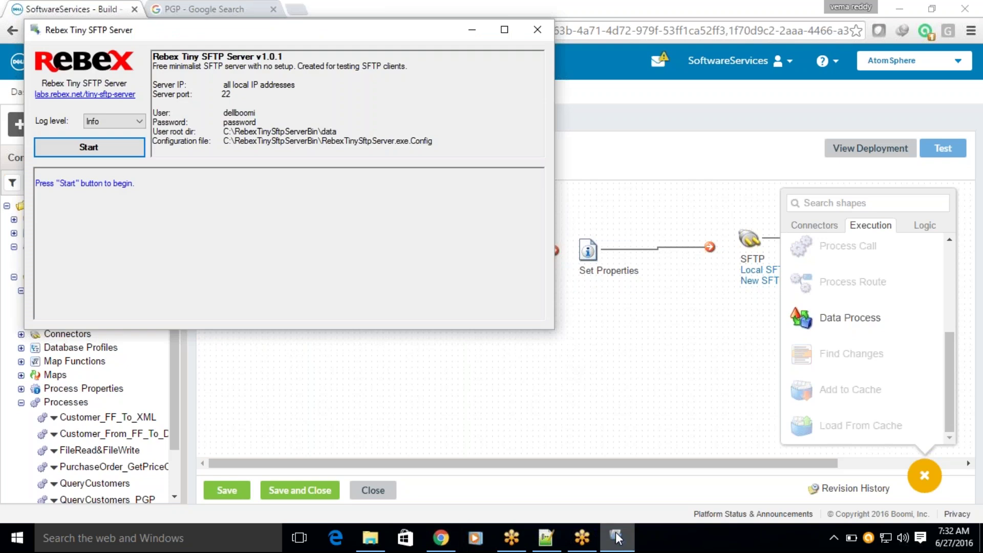
click(88, 147)
click(601, 395)
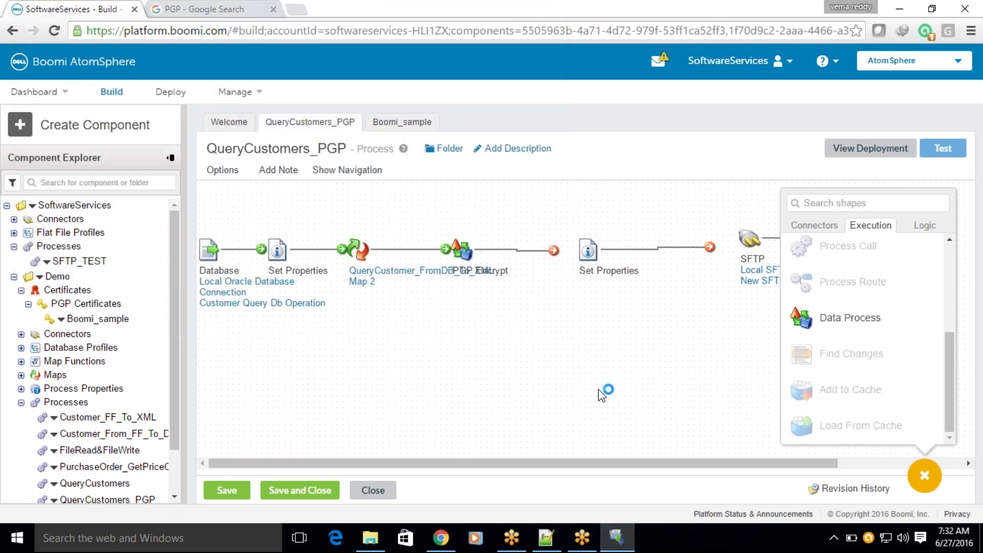
Wire the dangling connector to the second Set Properties, then Set Properties to SFTP and End.
click(931, 484)
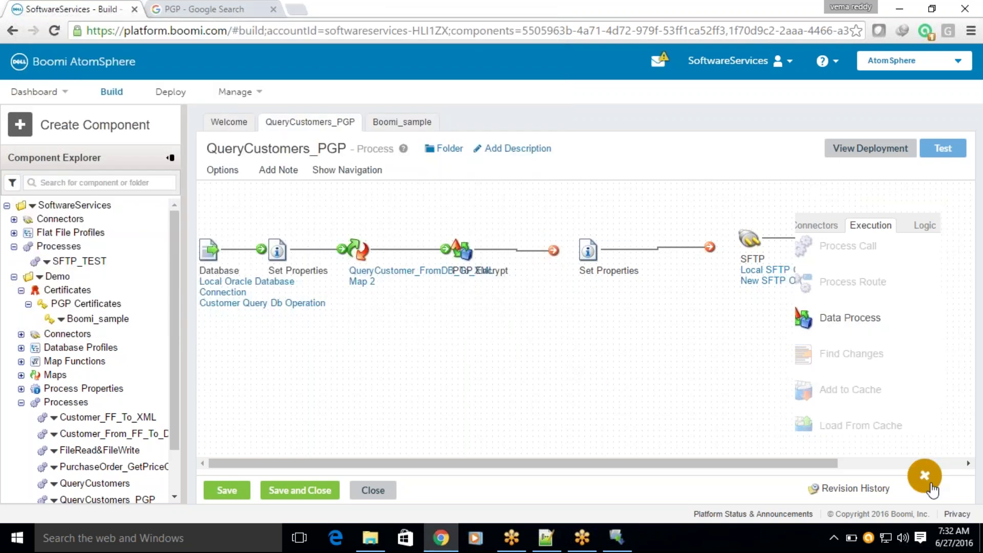
drag(552, 251, 591, 251)
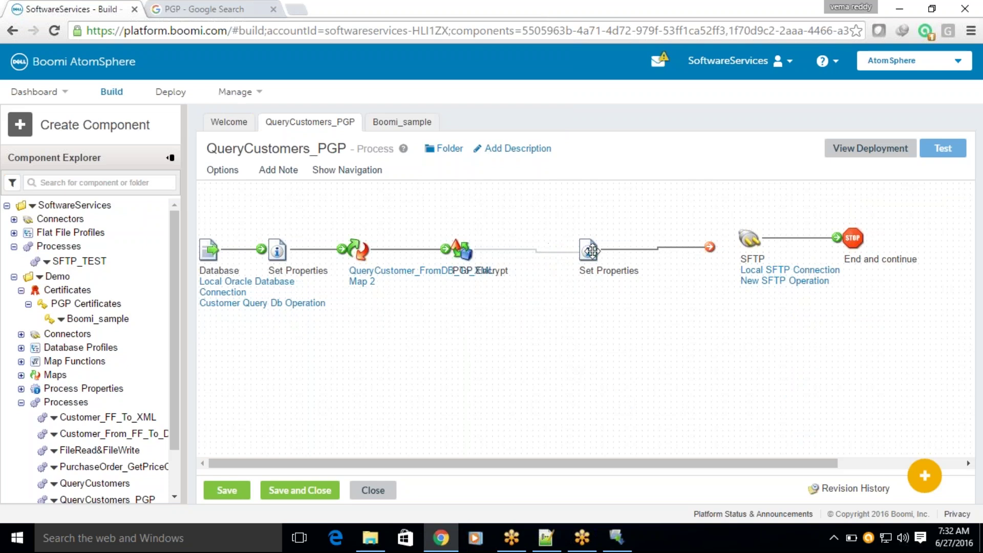
mouse_move(710, 247)
mouse_down()
mouse_move(747, 238)
mouse_move(719, 250)
mouse_up()
drag(852, 238, 855, 248)
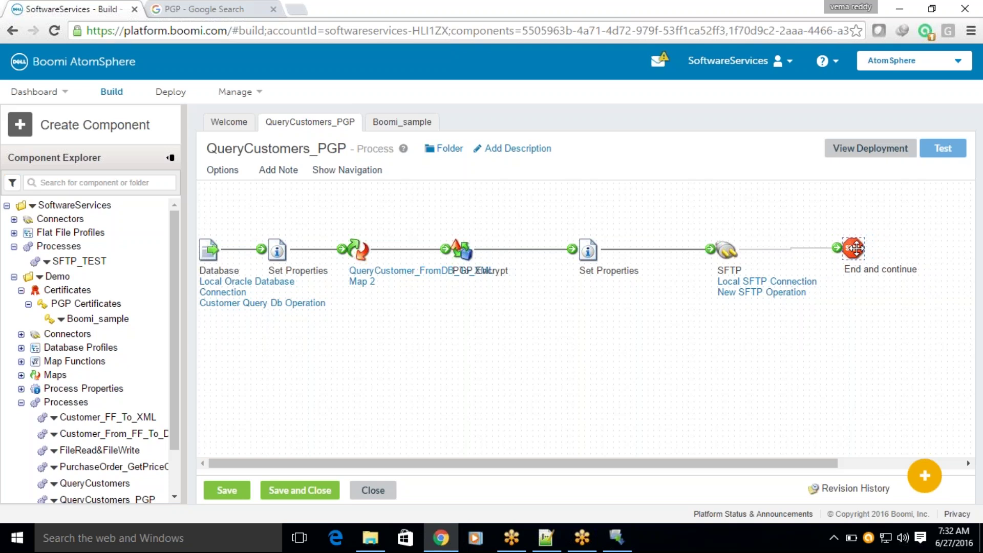
Add a static '.pgp' parameter after '.xml' in the SFTP - File Name property and confirm.
click(588, 250)
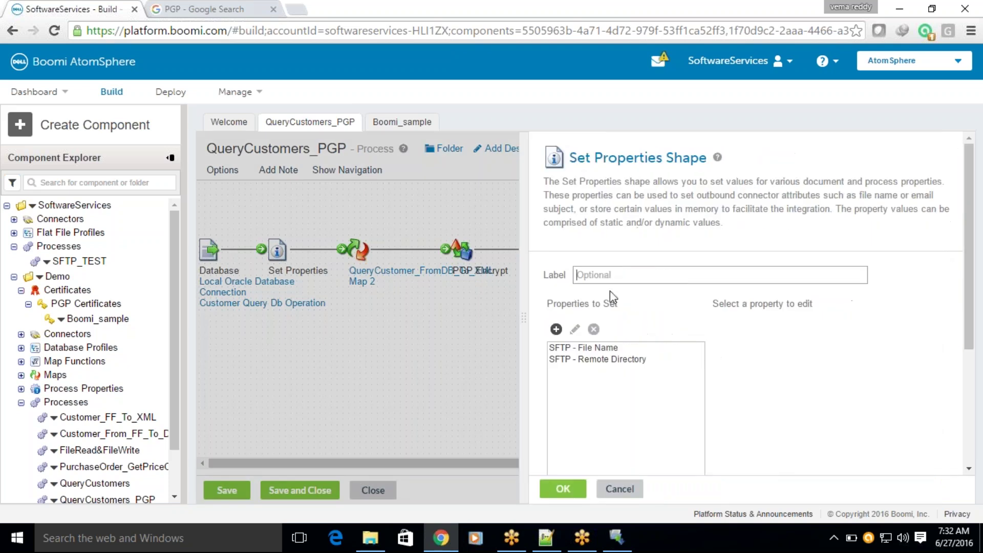
click(609, 350)
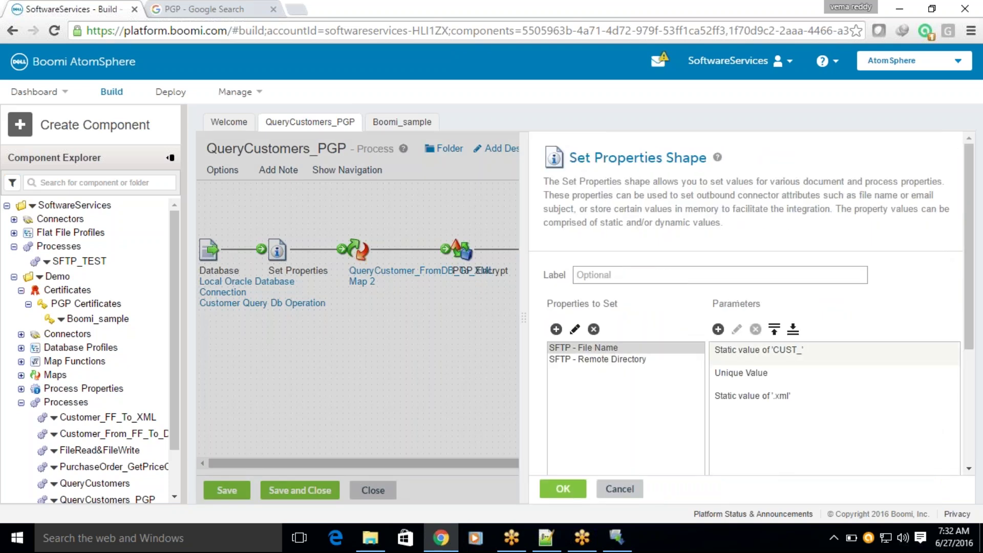
click(737, 395)
click(717, 329)
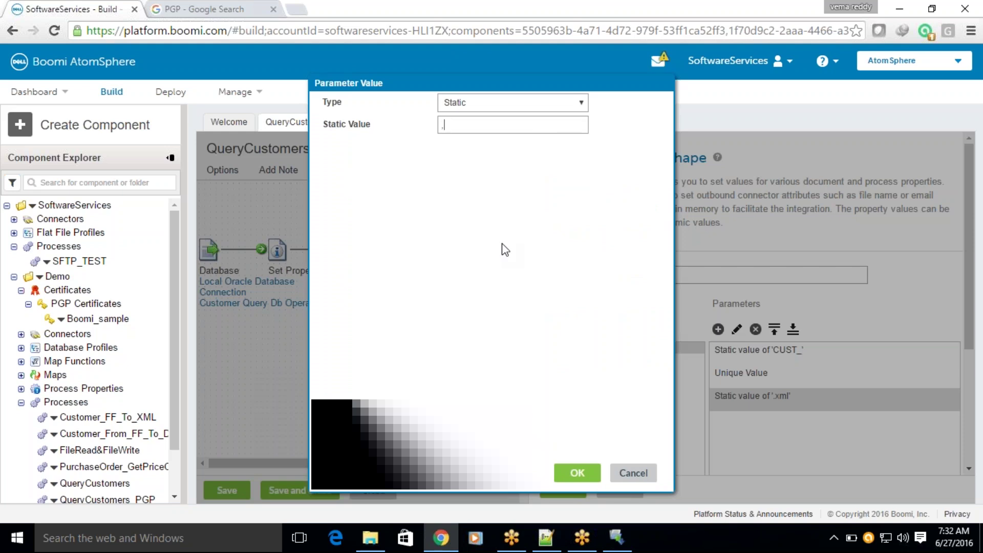
text(.pgp)
click(578, 473)
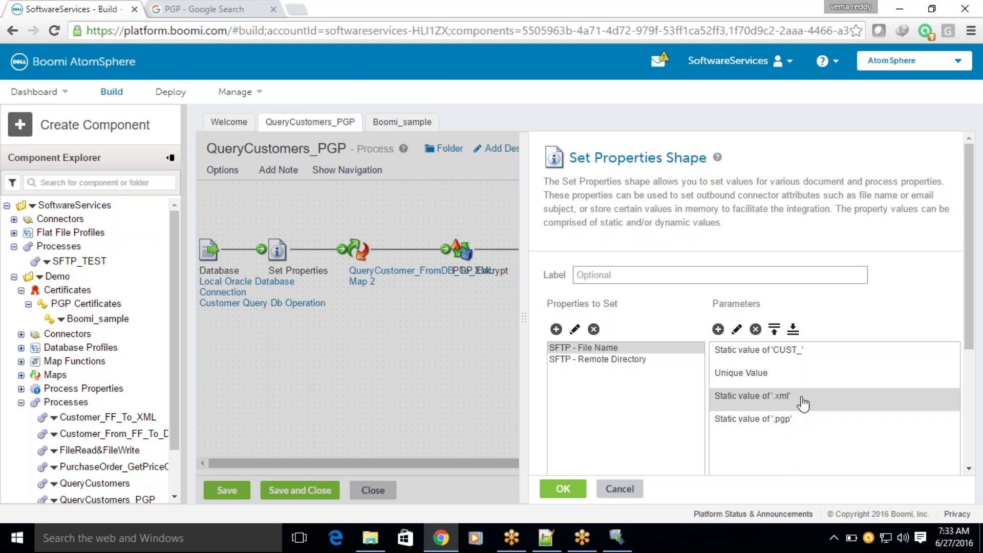
click(561, 489)
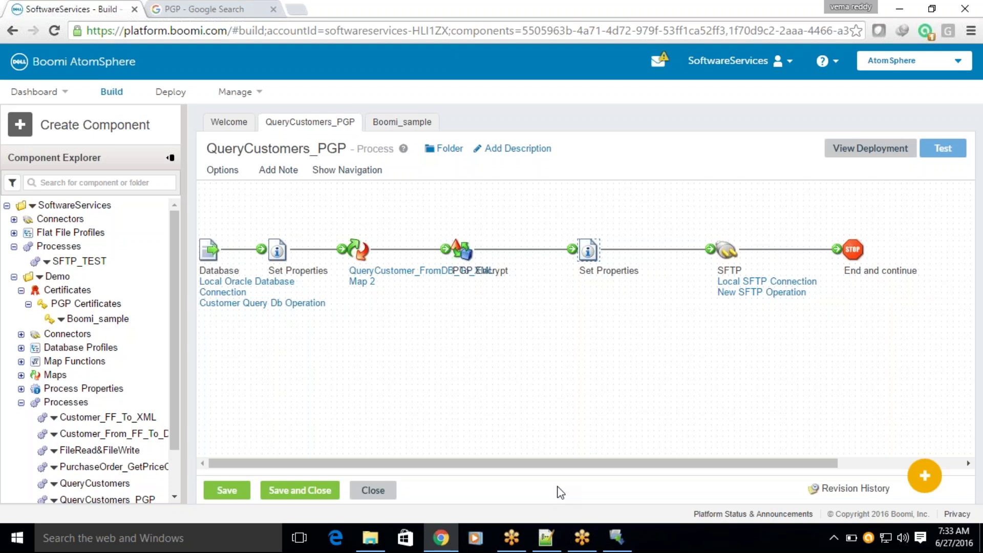
Move PGP Encrypt and the second Set Properties right to space the shapes evenly.
drag(458, 249, 509, 251)
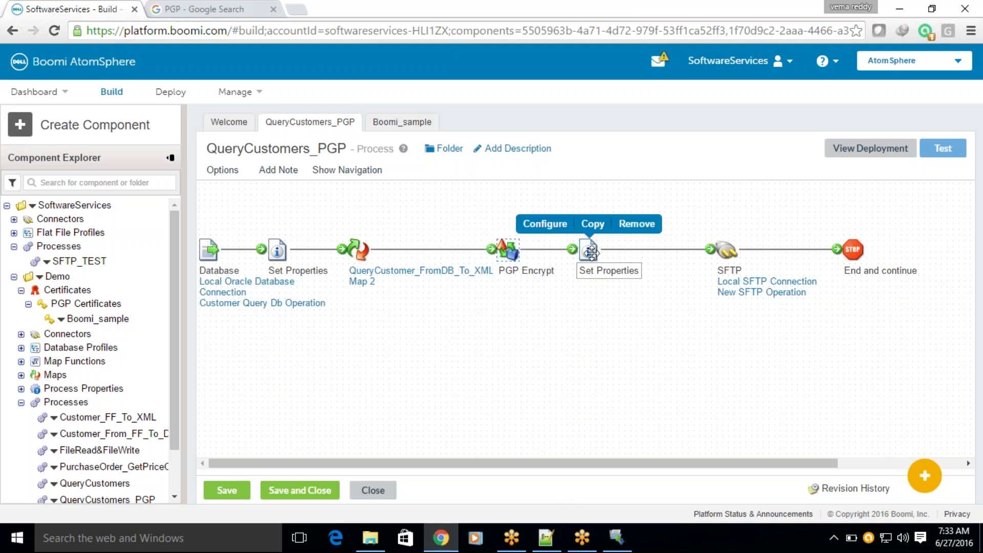
drag(589, 250, 624, 251)
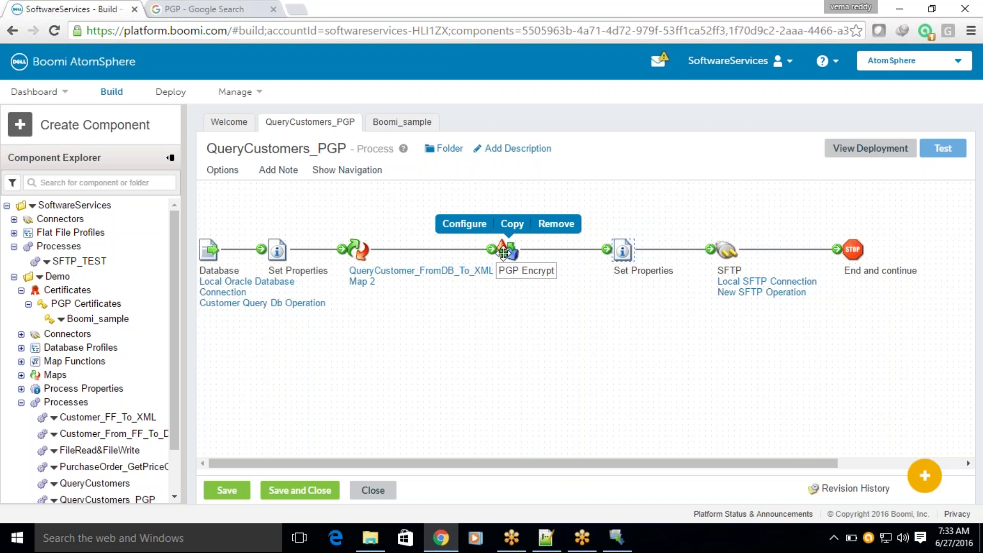
drag(506, 250, 529, 250)
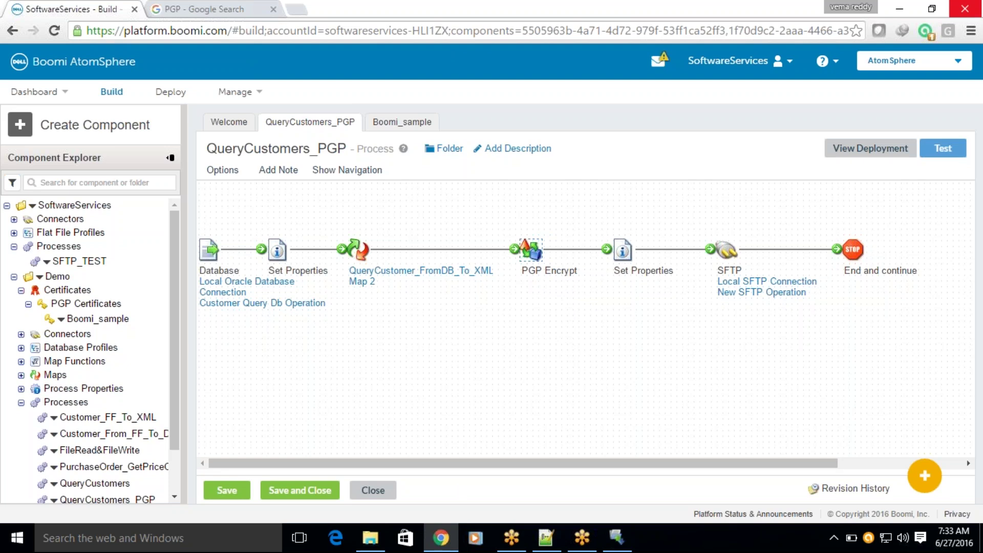
Save QueryCustomers_PGP and run a test on the BOOMI-LOCAL atom.
click(941, 151)
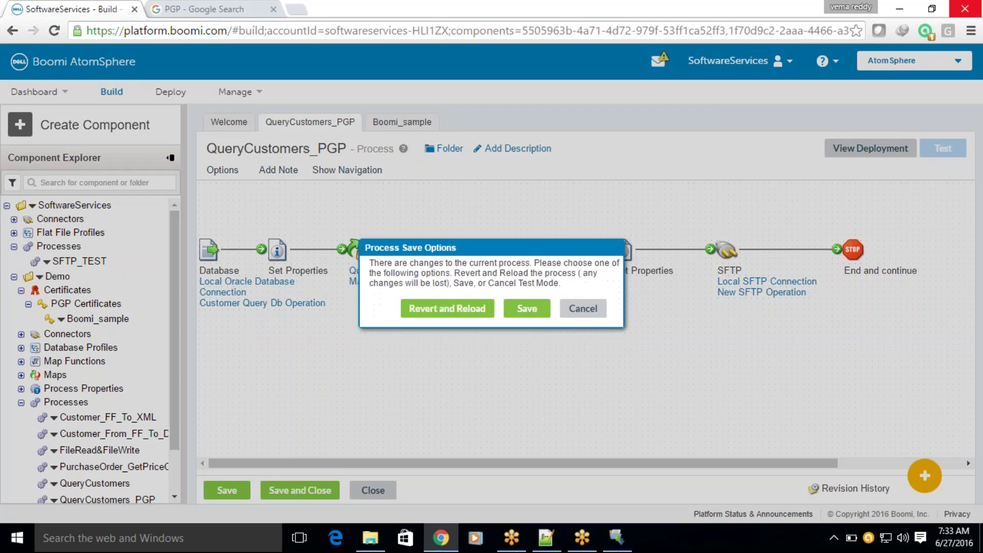
click(533, 308)
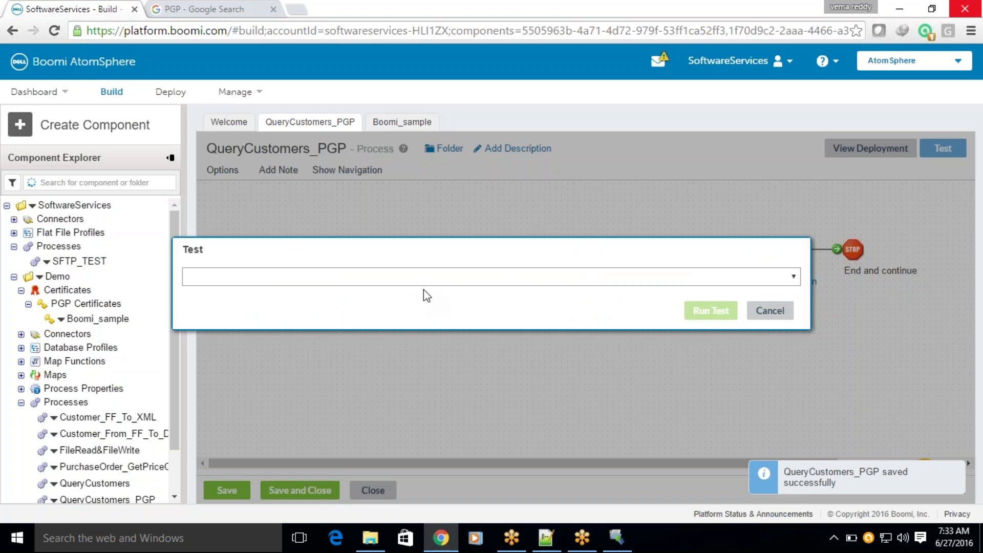
click(420, 279)
click(314, 313)
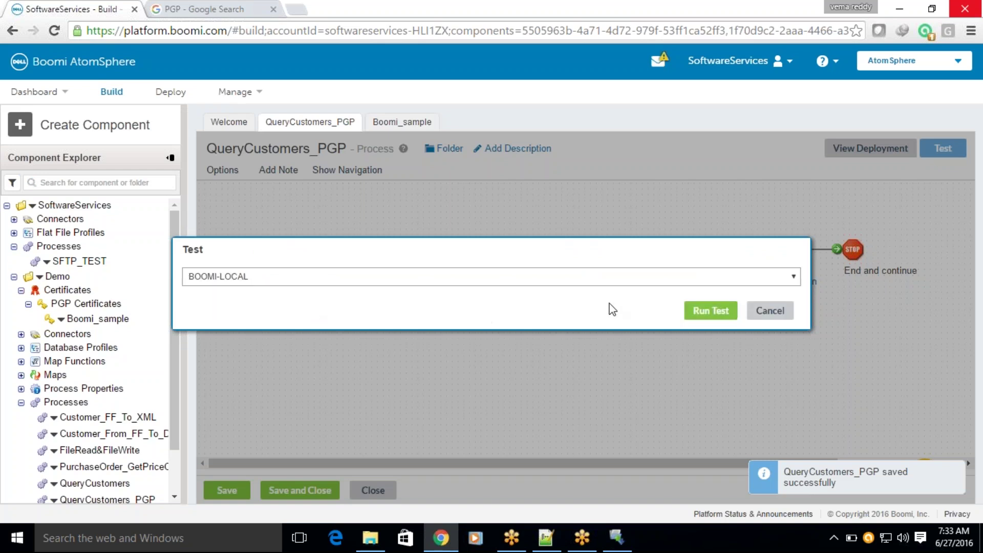
click(712, 310)
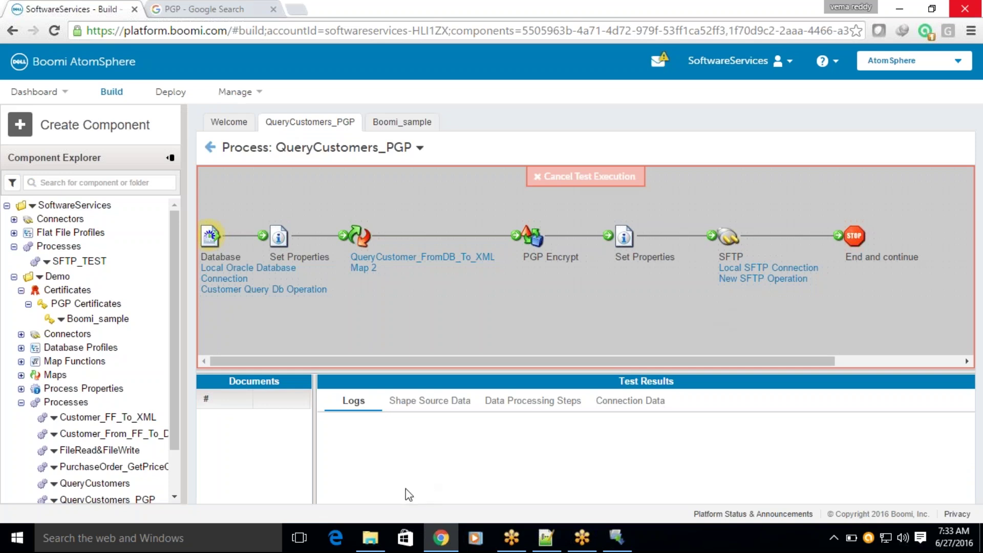
Launch services.msc from the RebexTinySftpServerBin Explorer window's address bar.
mouse_move(370, 537)
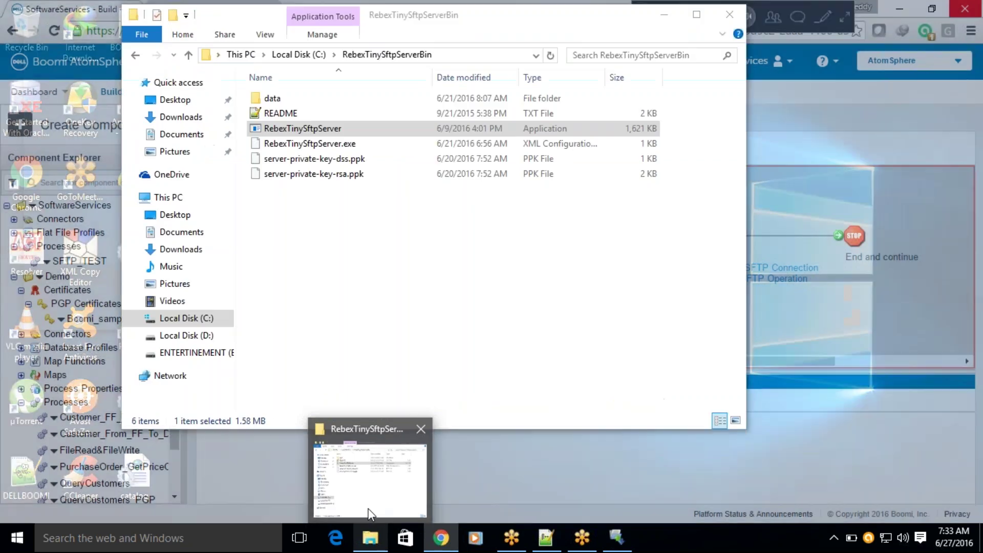
click(367, 508)
click(266, 55)
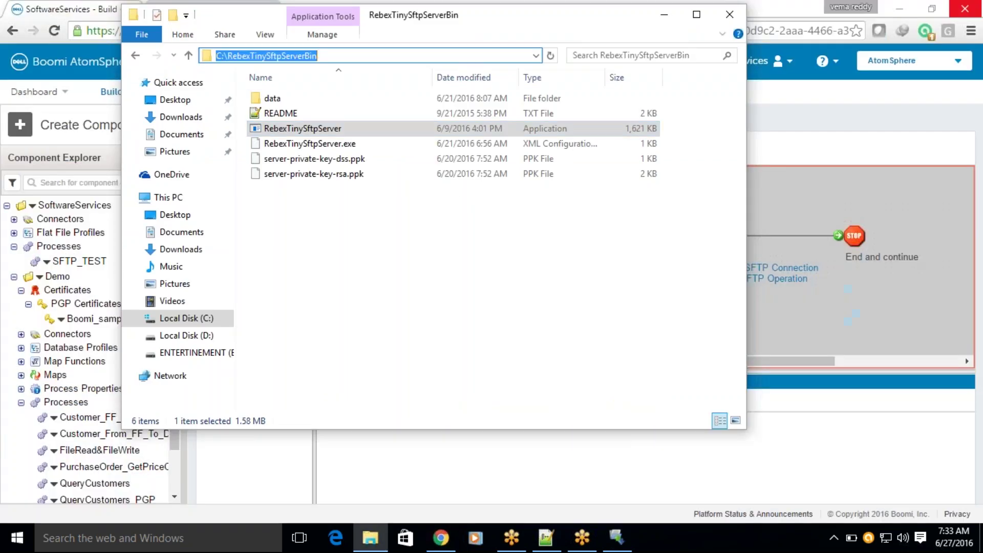
text(services.msc)
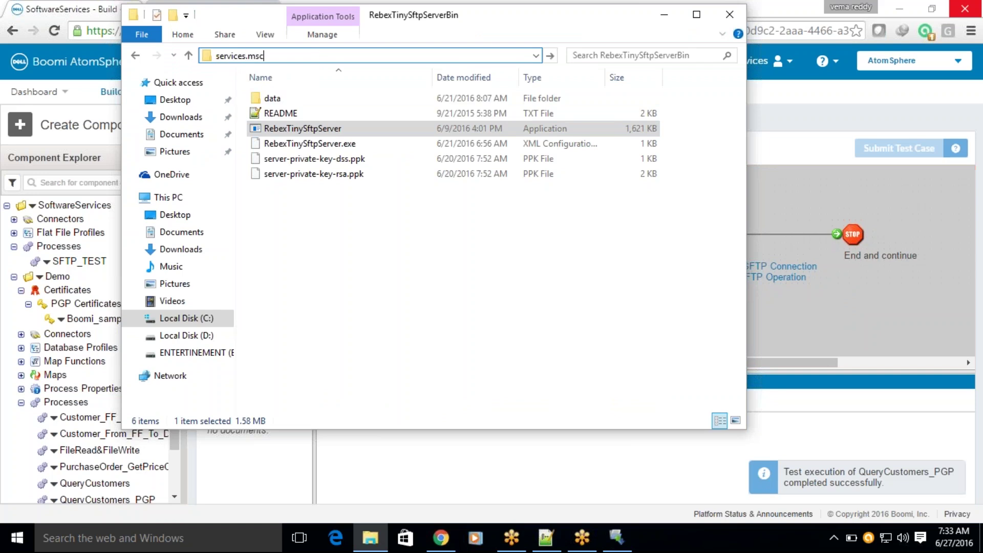
key(Return)
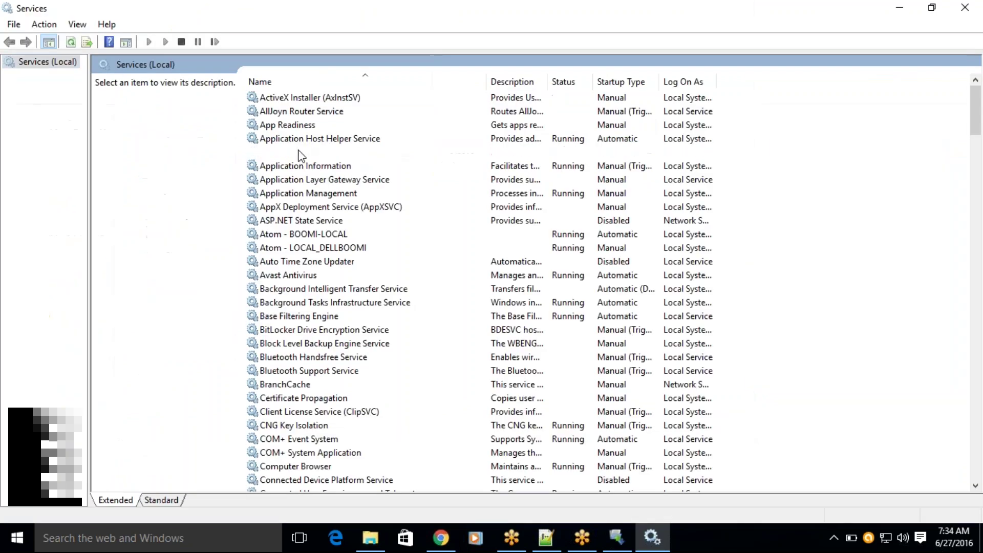
Find OracleServiceXE in Services to check it's running, then go back to Chrome.
click(301, 152)
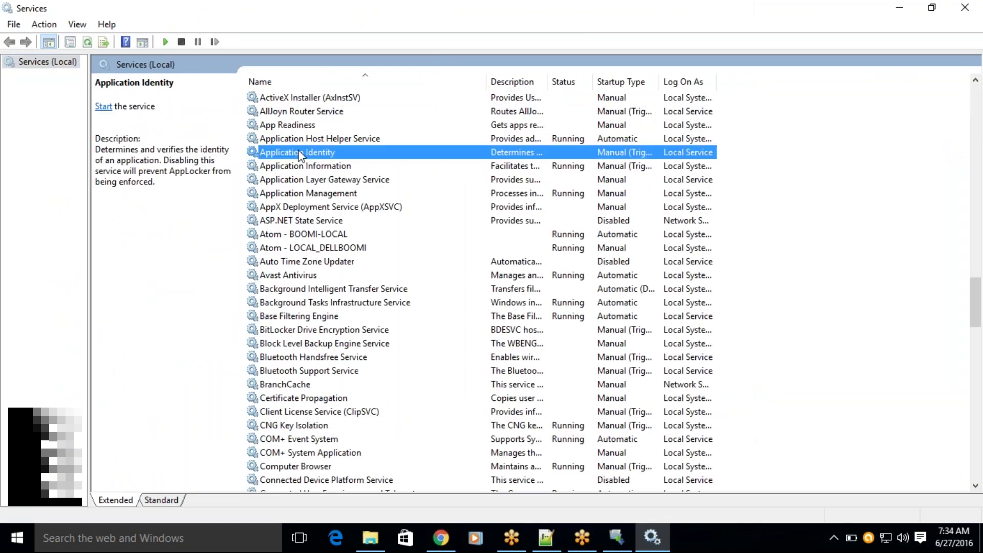
text(ora)
click(277, 170)
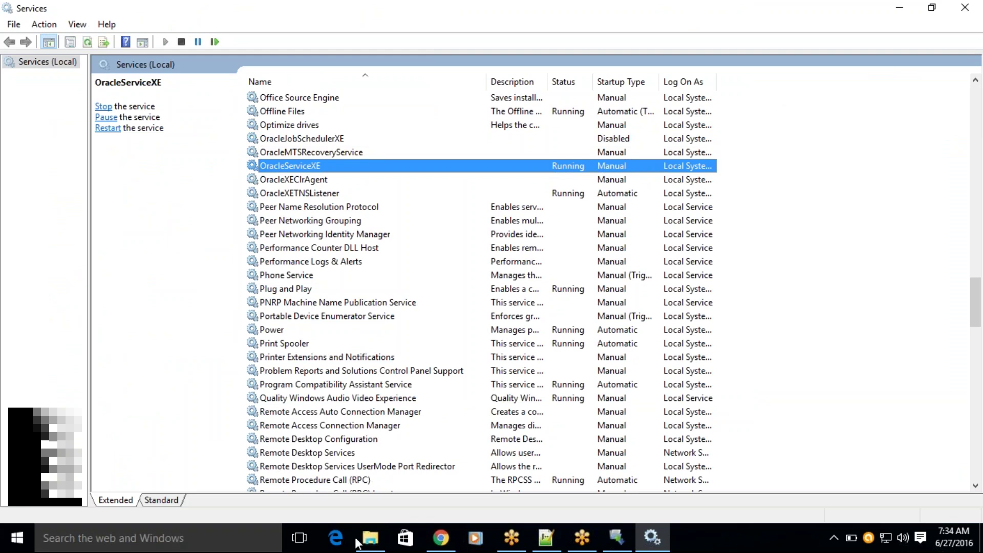
click(434, 547)
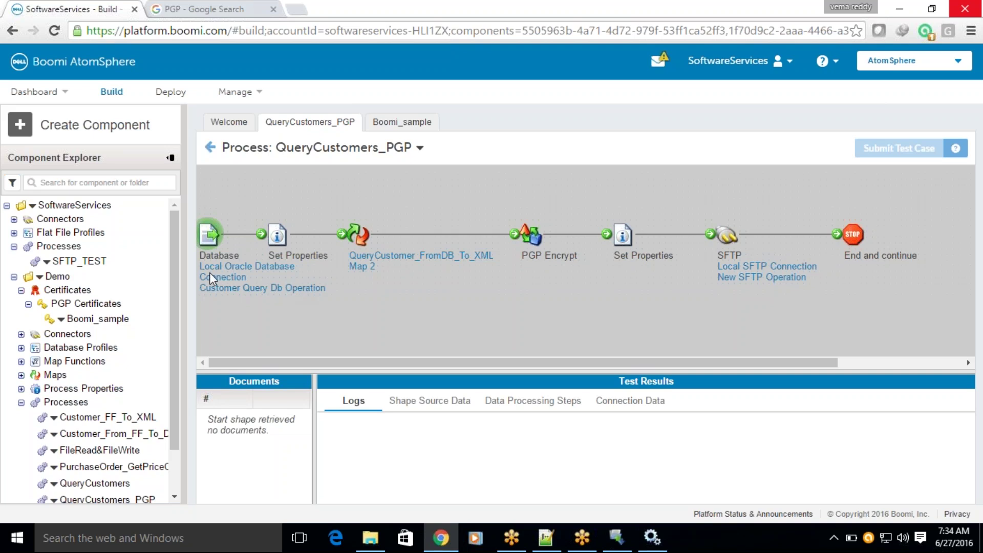
Open Customer_From_FF_To_DB, test it on BOOMI-LOCAL, and check its True and False branches.
scroll(169, 266, down, 1)
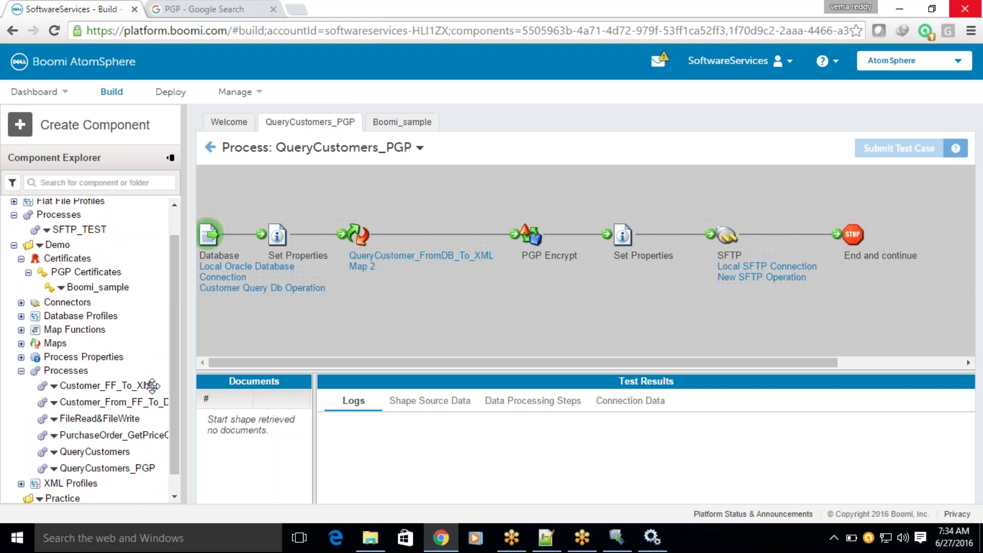
click(138, 402)
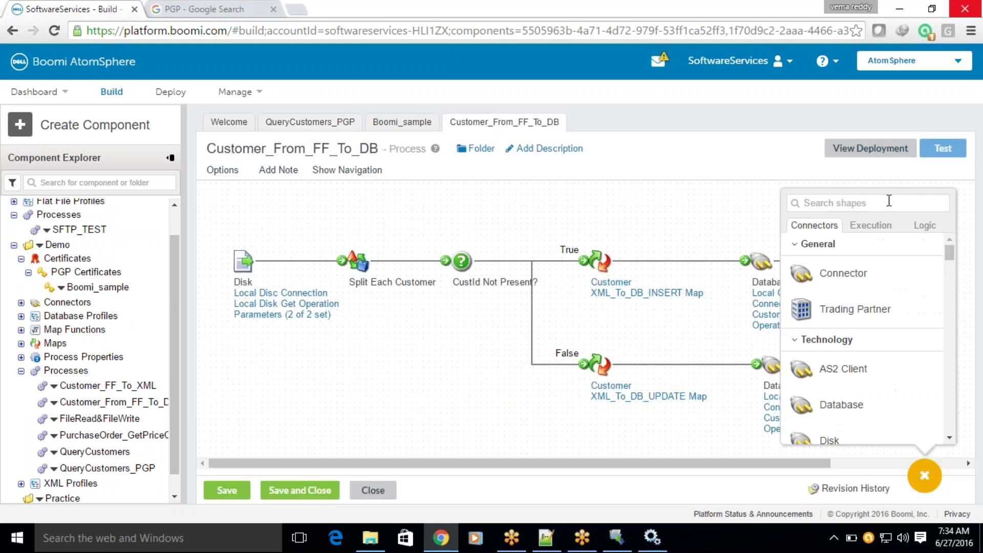
click(941, 154)
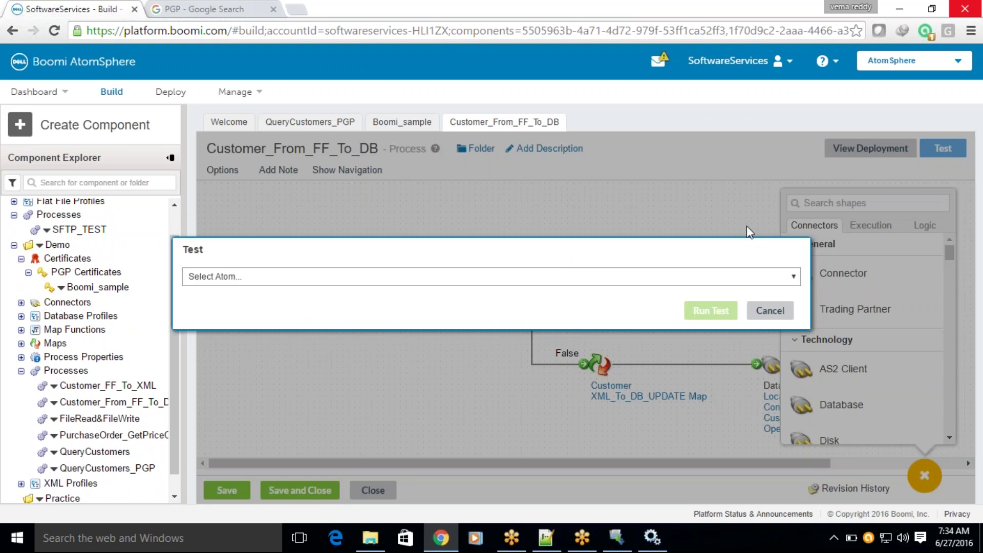
click(417, 277)
click(323, 316)
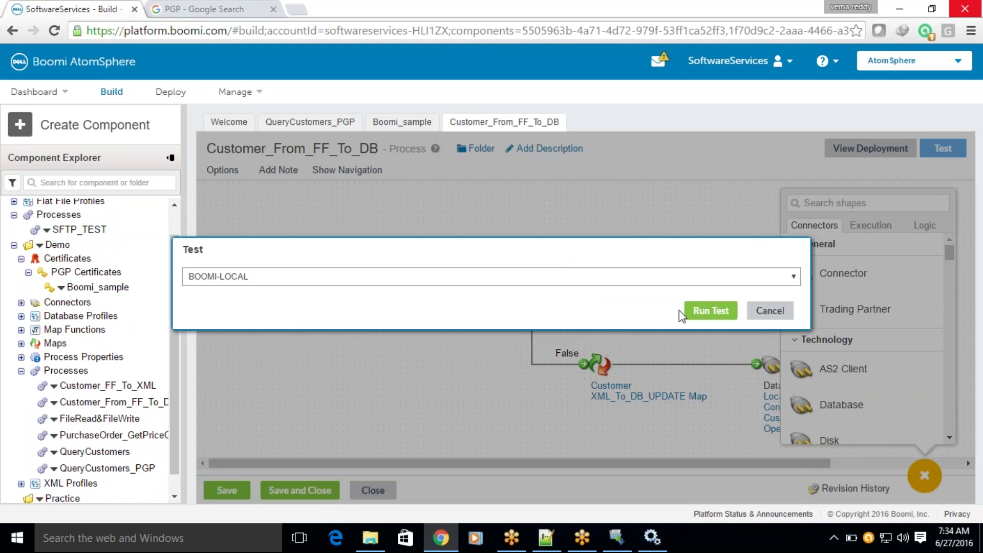
click(710, 310)
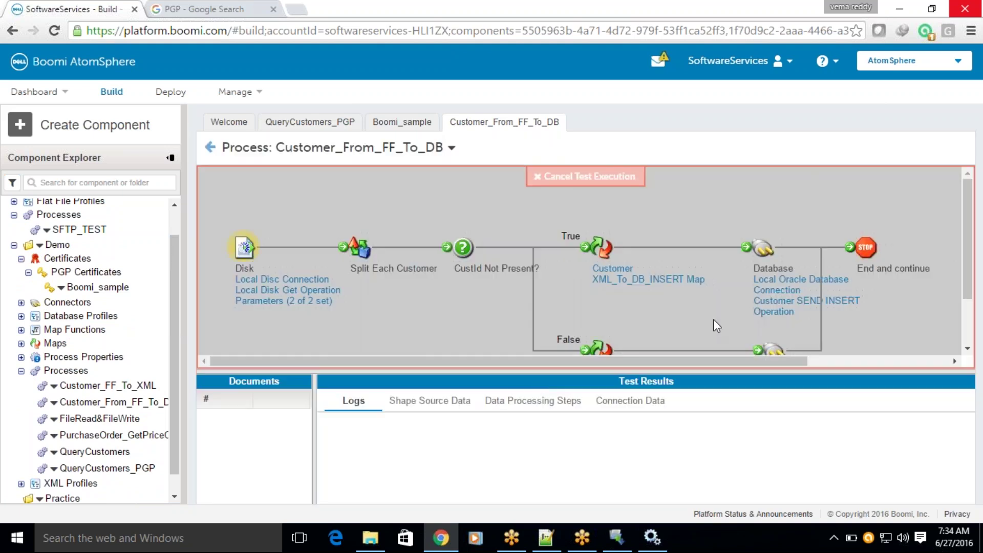
scroll(717, 299, down, 2)
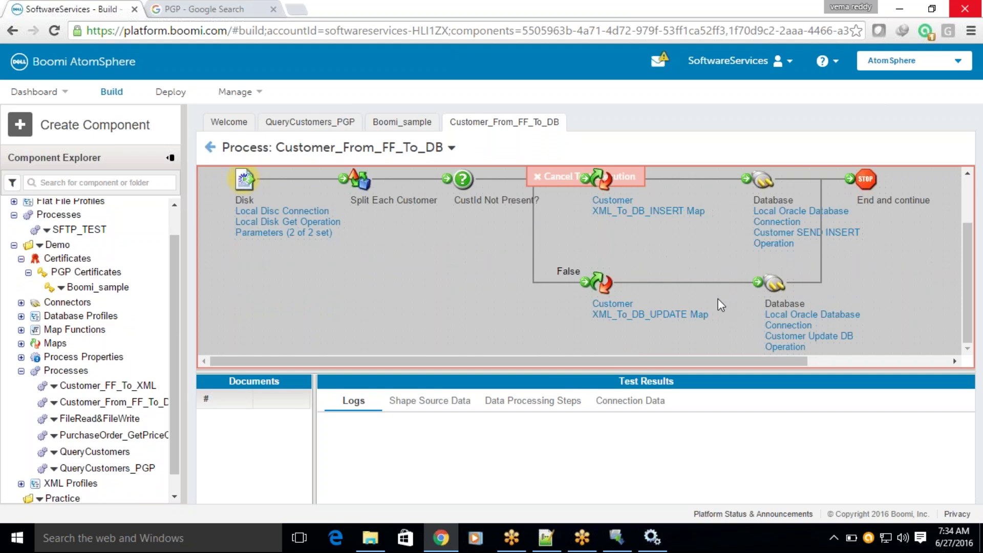
scroll(717, 299, up, 2)
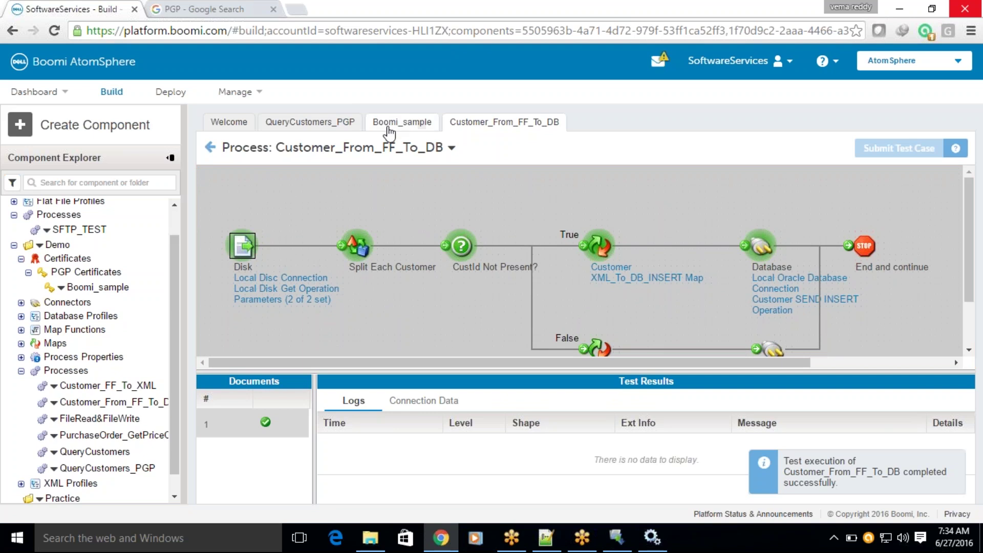
Rerun the QueryCustomers_PGP test on BOOMI-LOCAL and enlarge the SFTP step's upload logs.
click(314, 123)
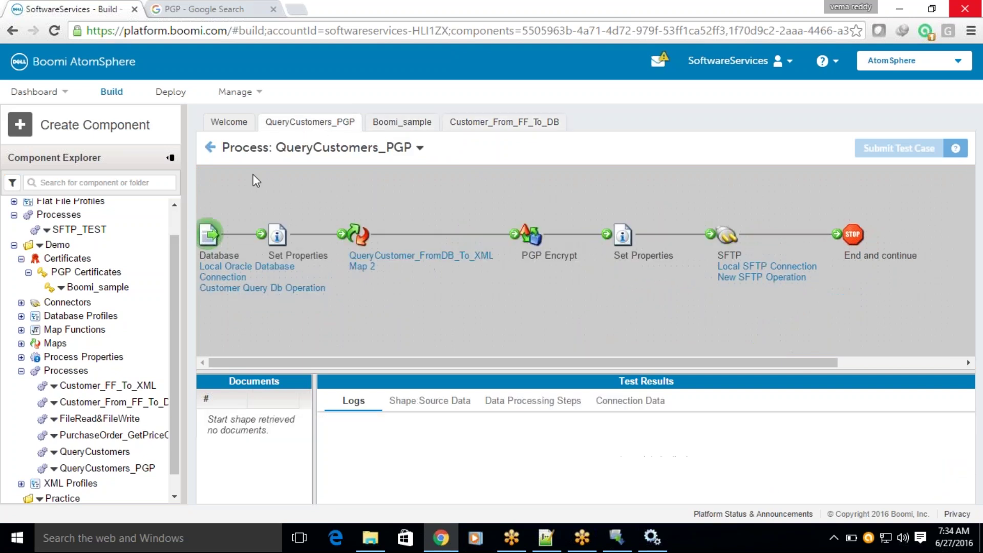
click(210, 148)
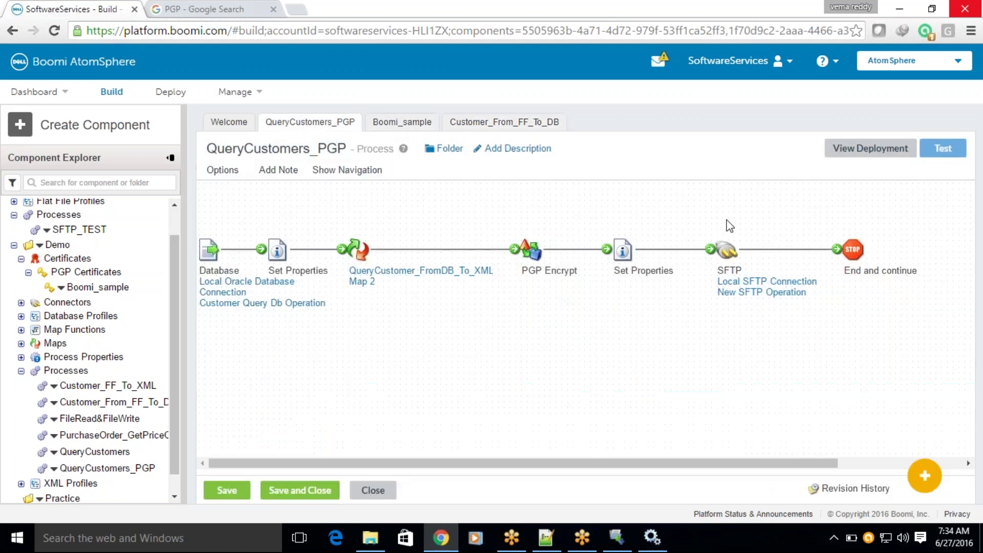
click(943, 153)
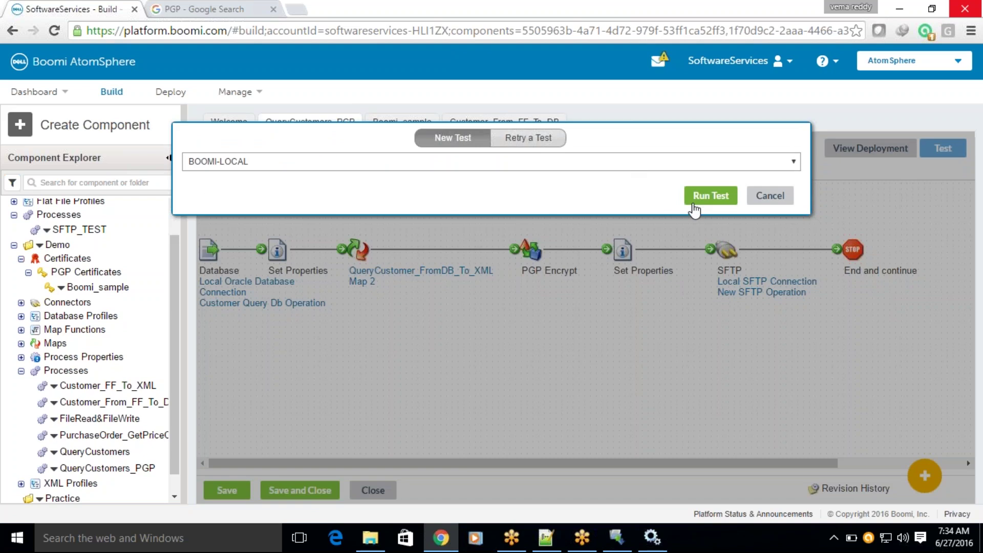
click(705, 198)
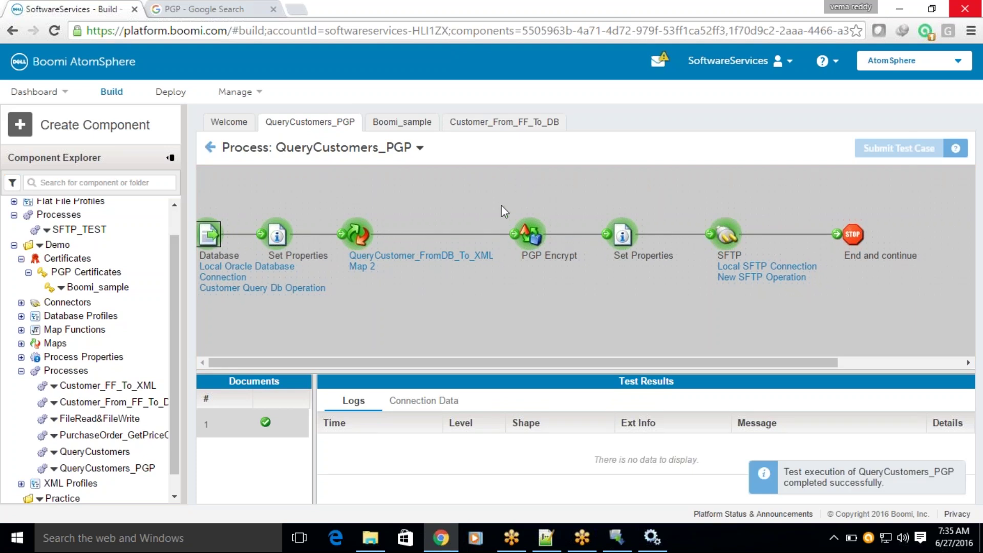
click(729, 236)
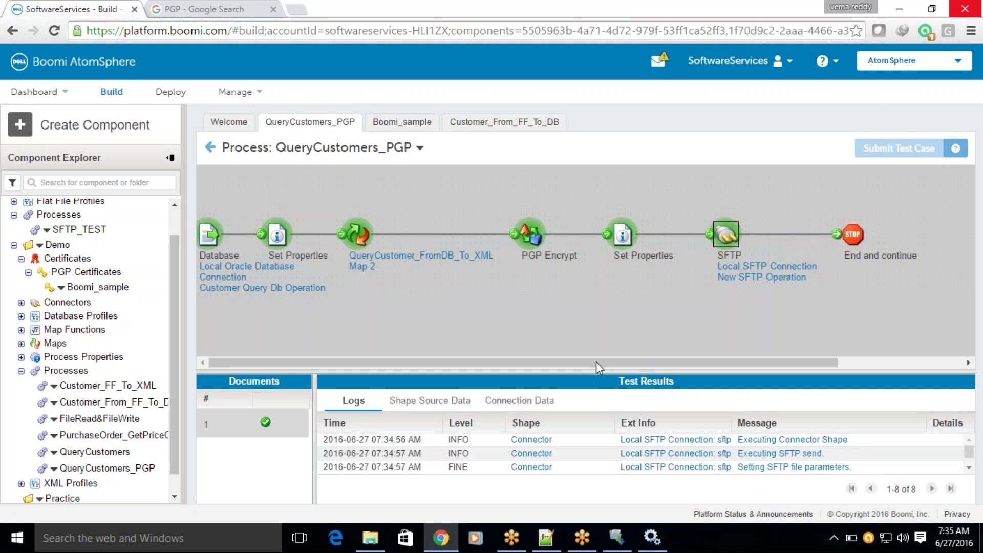
drag(596, 373, 615, 265)
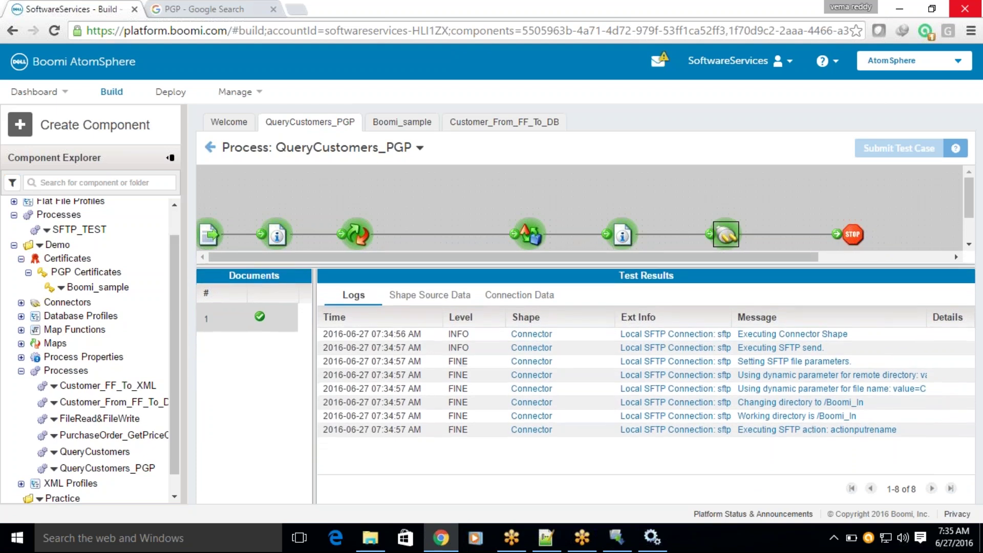
Open the CUST_ .xml.pgp file from data\Boomi_In in Notepad++.
mouse_move(372, 546)
click(371, 474)
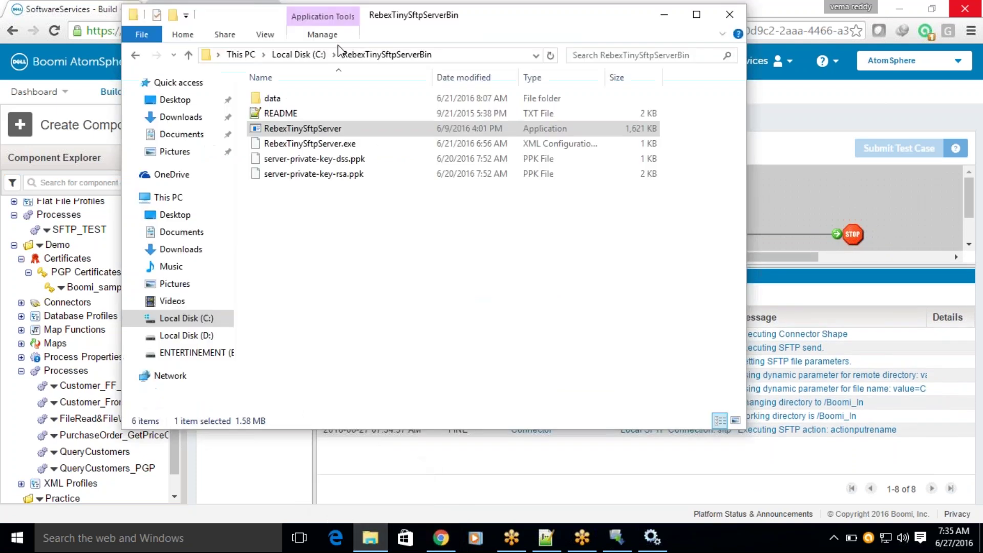
double_click(277, 99)
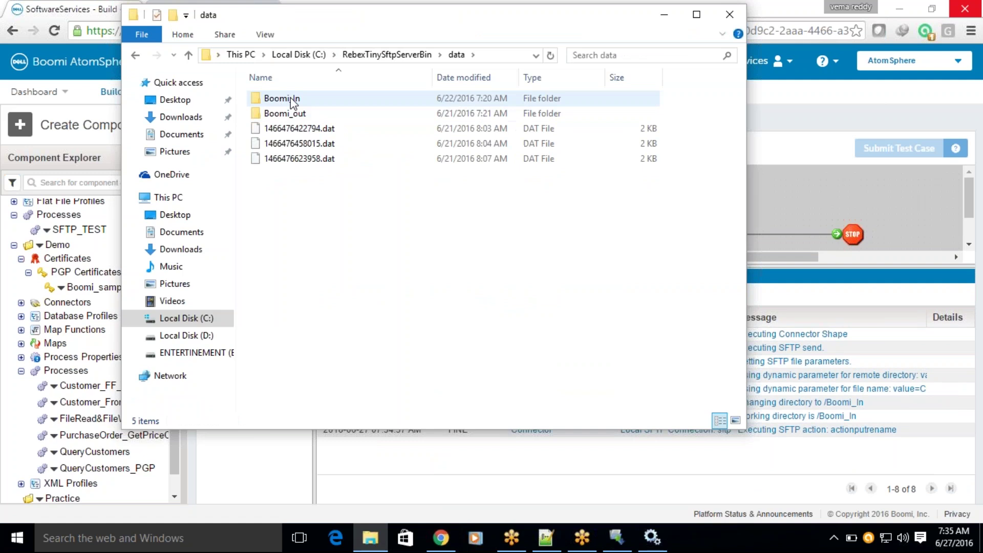
double_click(289, 99)
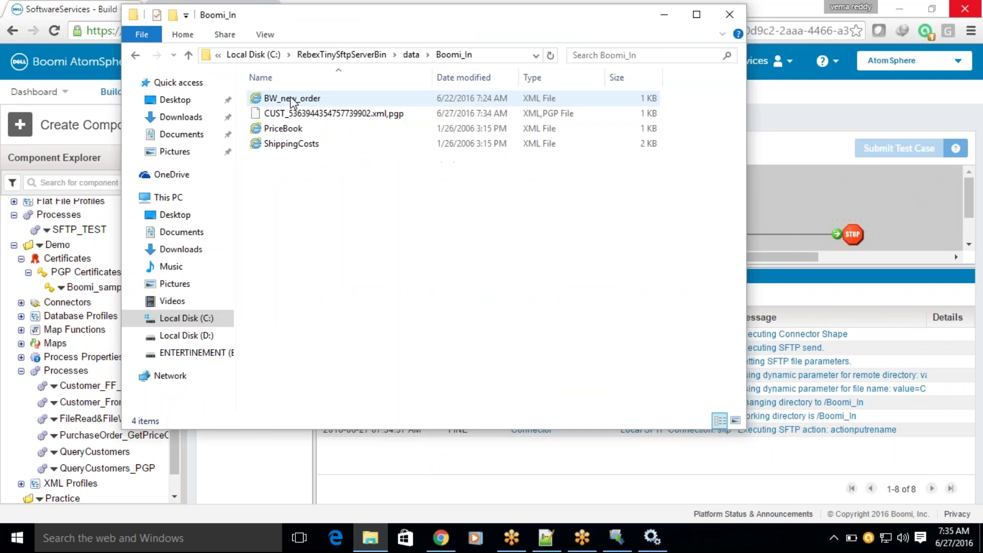
click(336, 115)
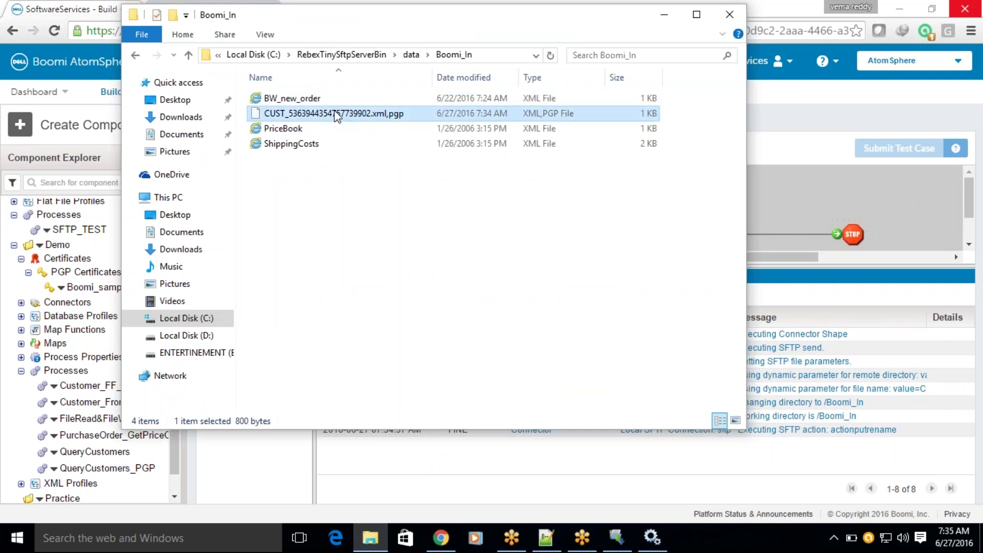
right_click(337, 116)
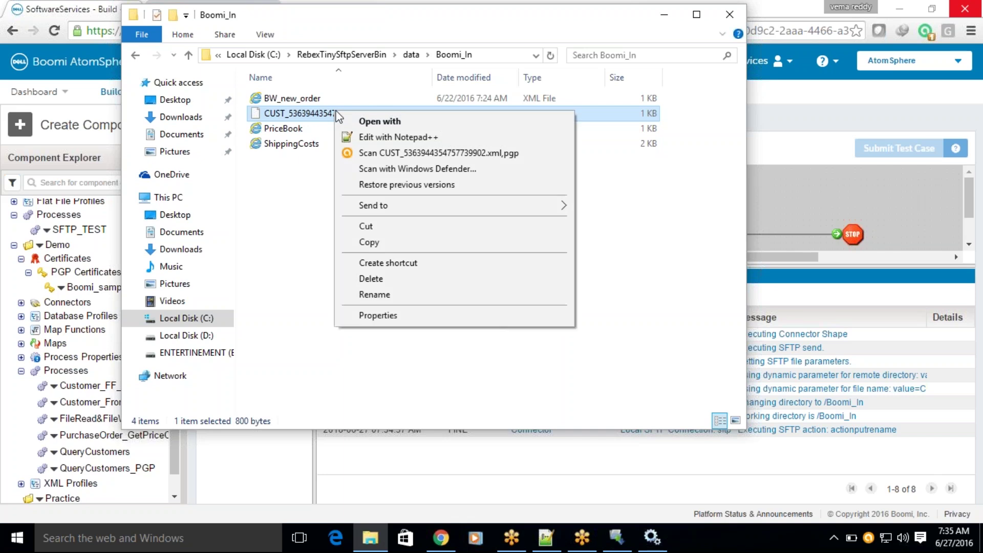
click(350, 138)
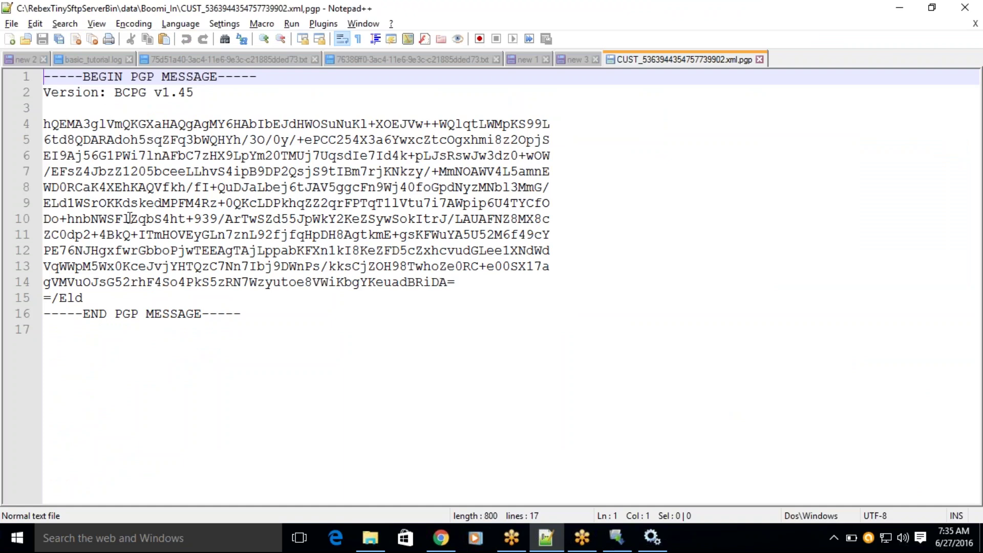
Select the whole PGP message in Notepad++, then Alt+Tab back to Boomi AtomSphere.
click(246, 312)
drag(246, 313, 31, 84)
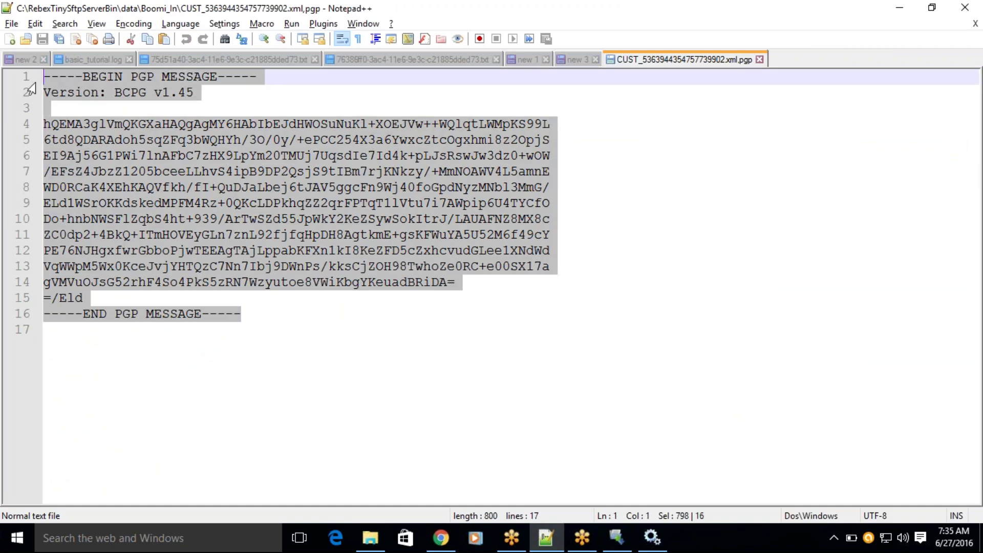
key(alt+Tab)
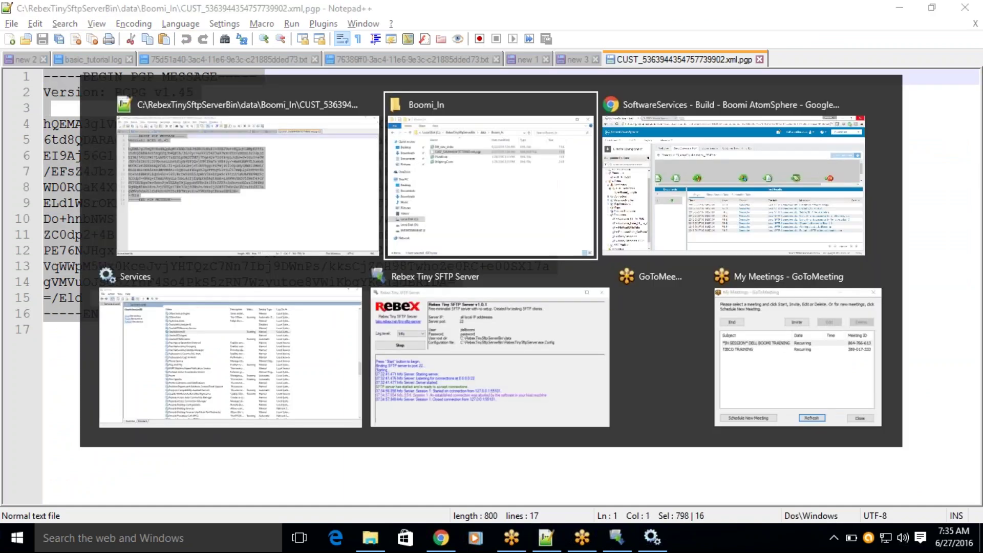
key(alt+Tab)
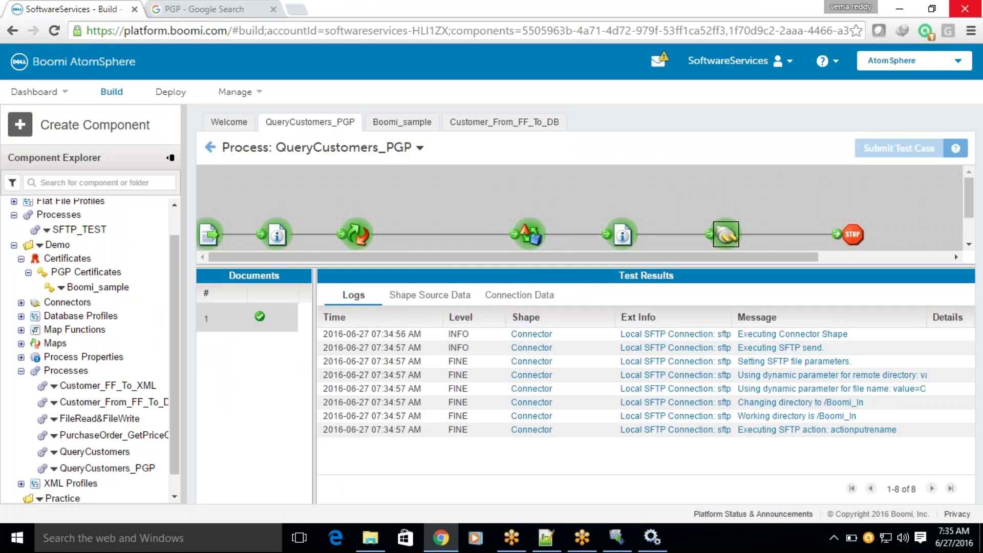
View the database document entering the QueryCustomer_FromDB_To_XML map step.
drag(527, 262, 520, 338)
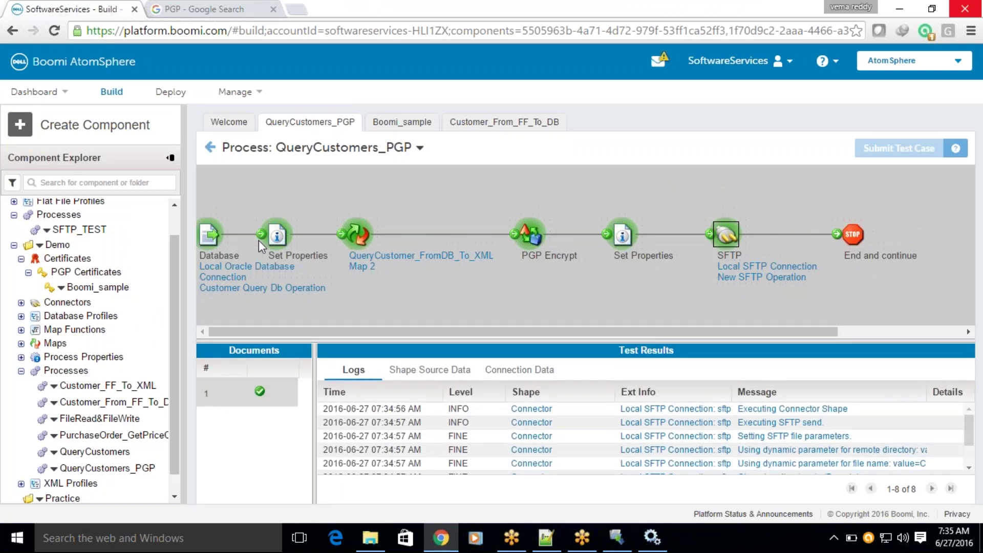
click(530, 234)
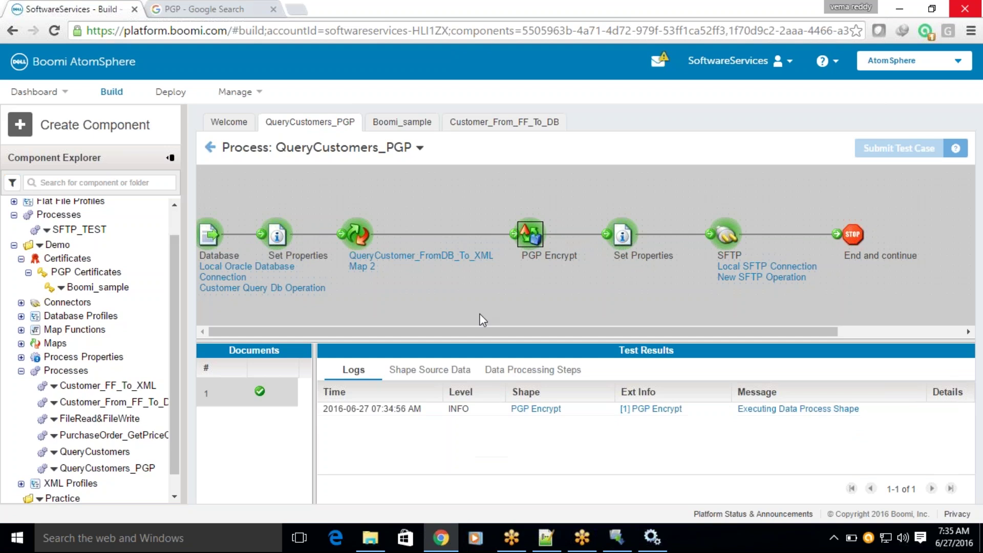
click(366, 234)
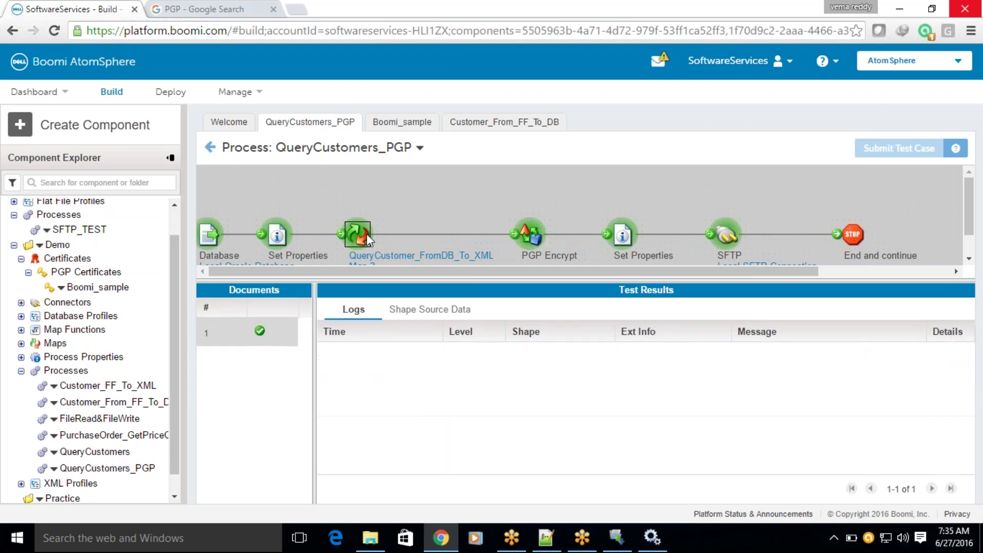
click(432, 311)
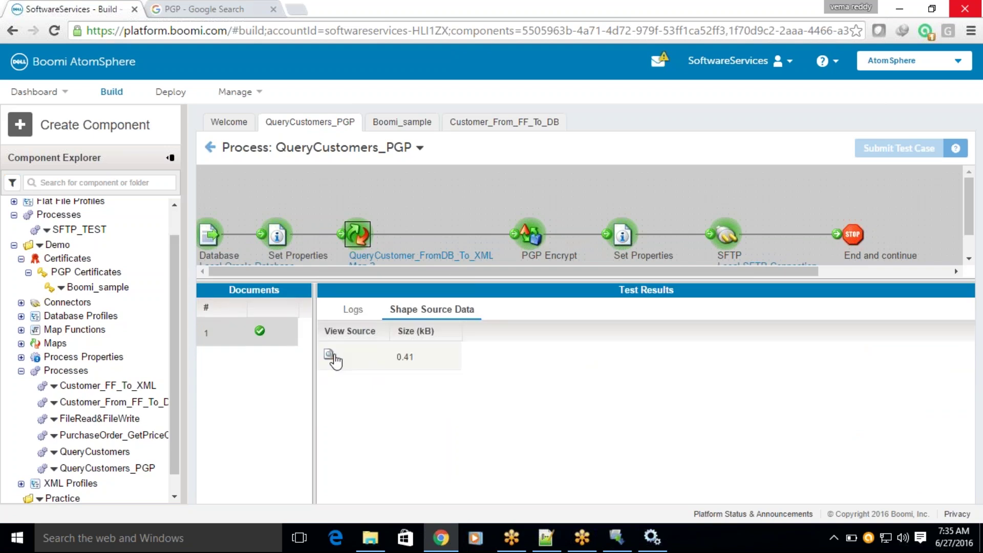
click(332, 360)
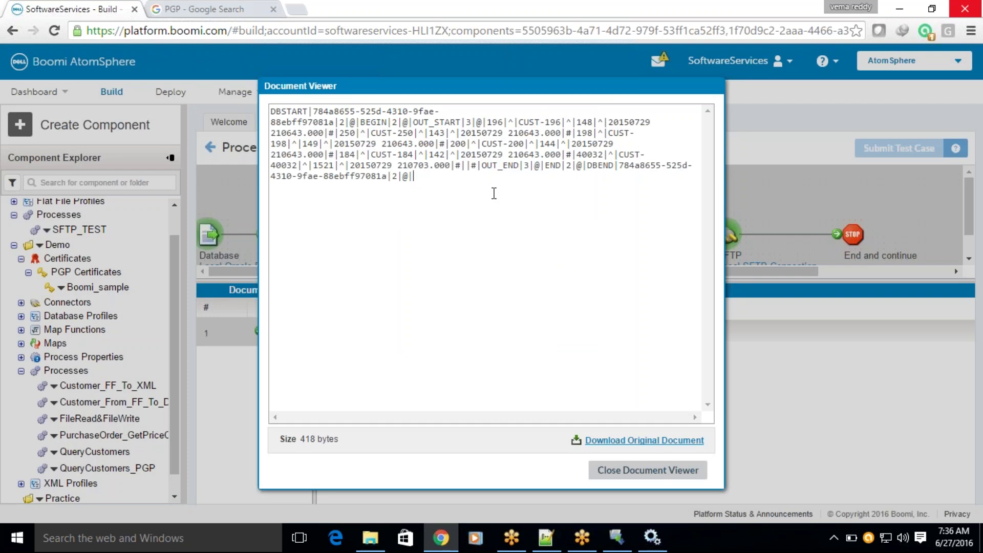
drag(494, 193, 254, 102)
click(601, 475)
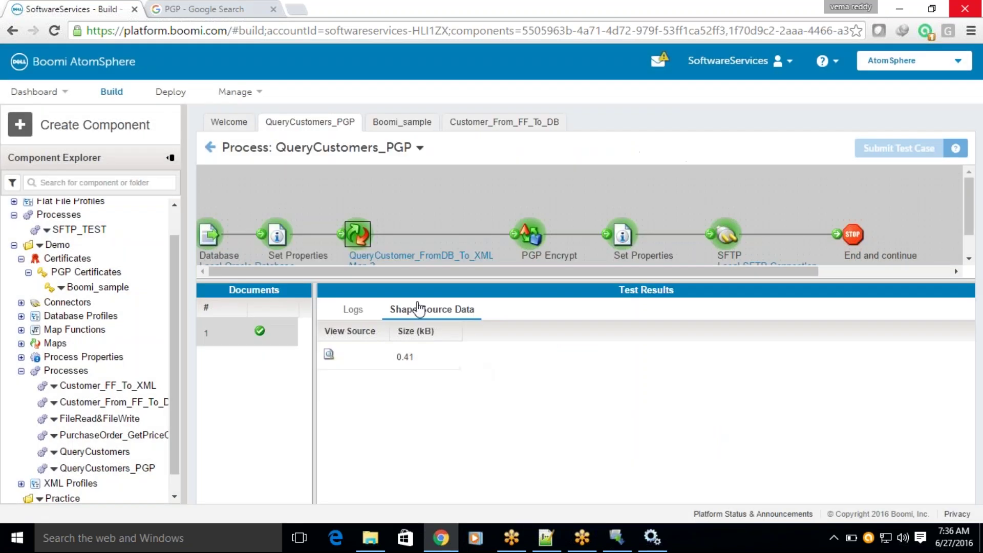
Review the customer XML and processing steps of PGP Encrypt, then Set Properties' logs.
click(527, 241)
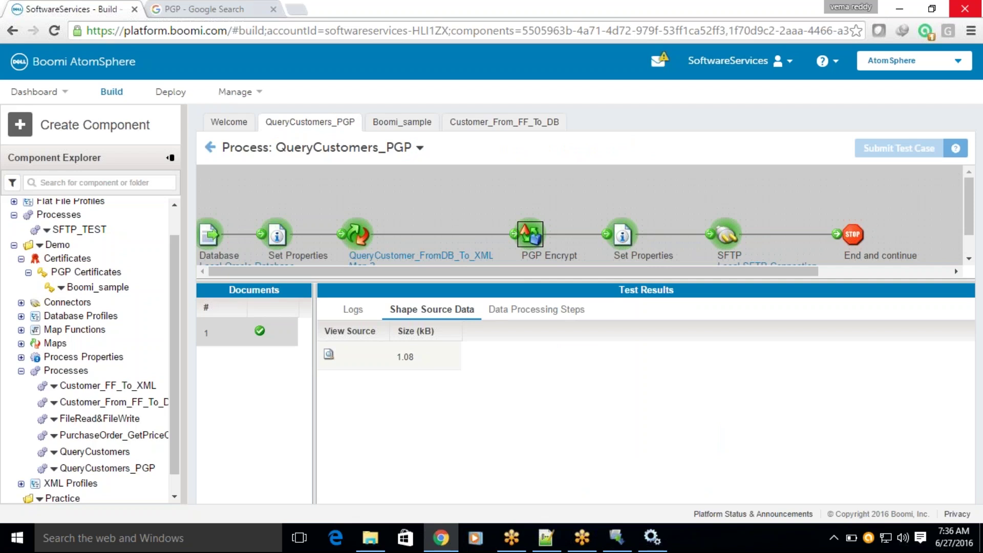
click(328, 354)
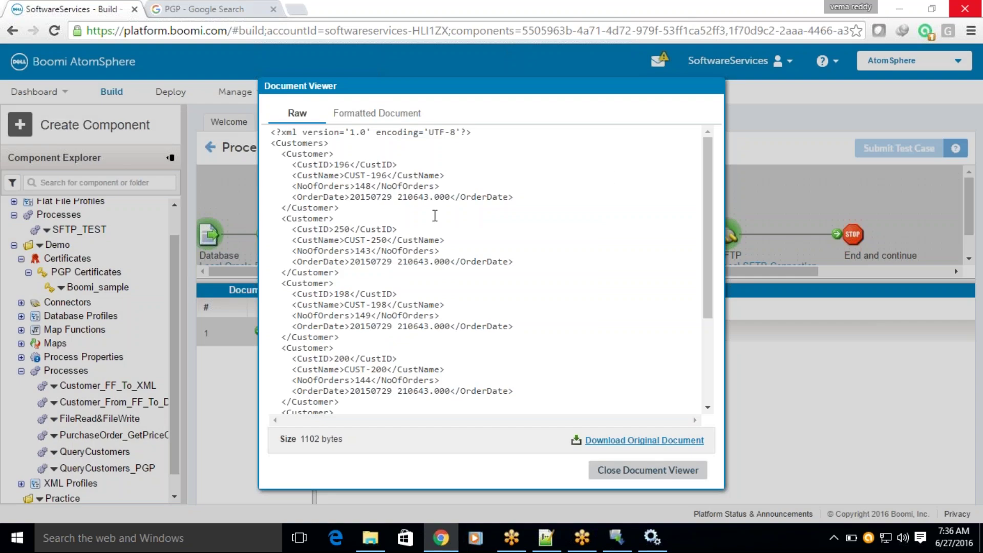
scroll(329, 233, down, 3)
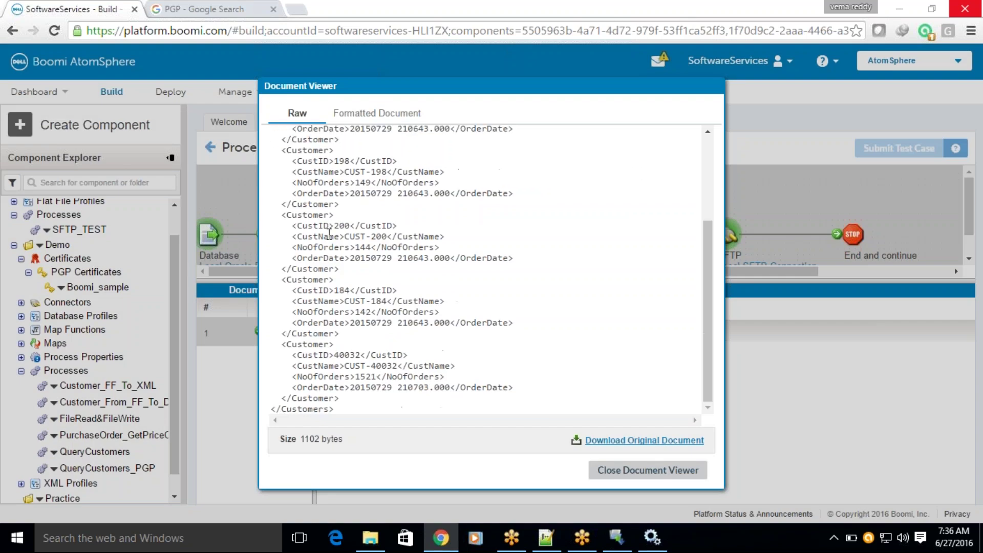
click(611, 471)
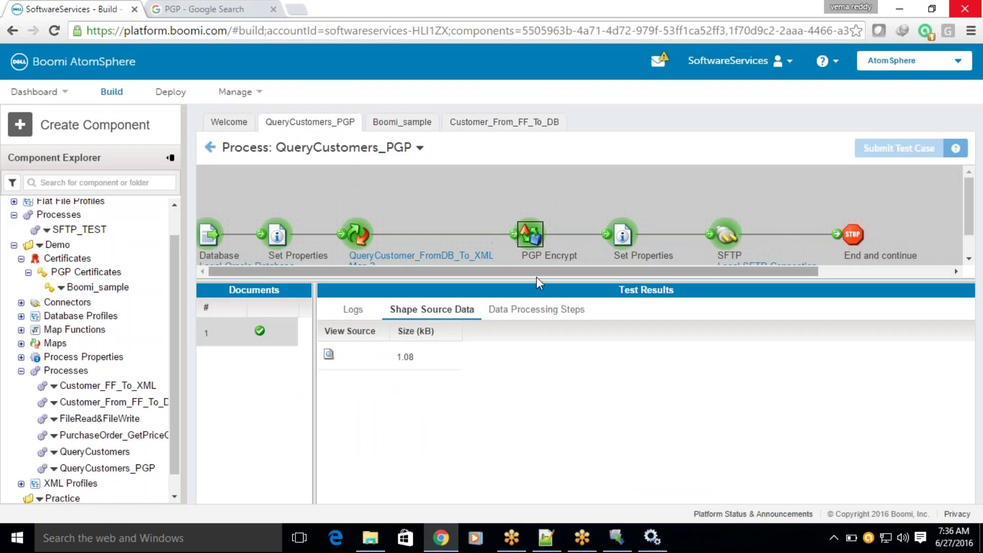
click(522, 317)
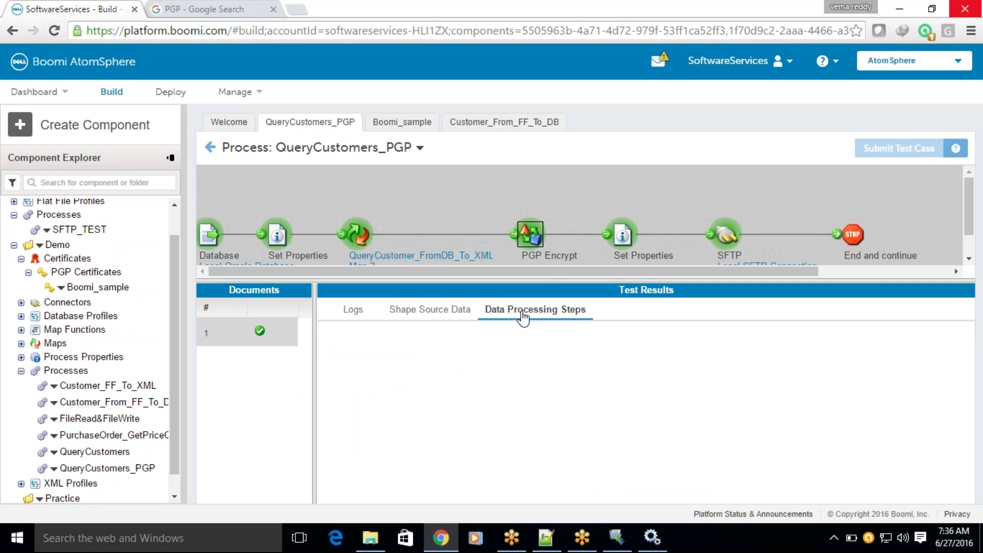
drag(485, 357, 528, 360)
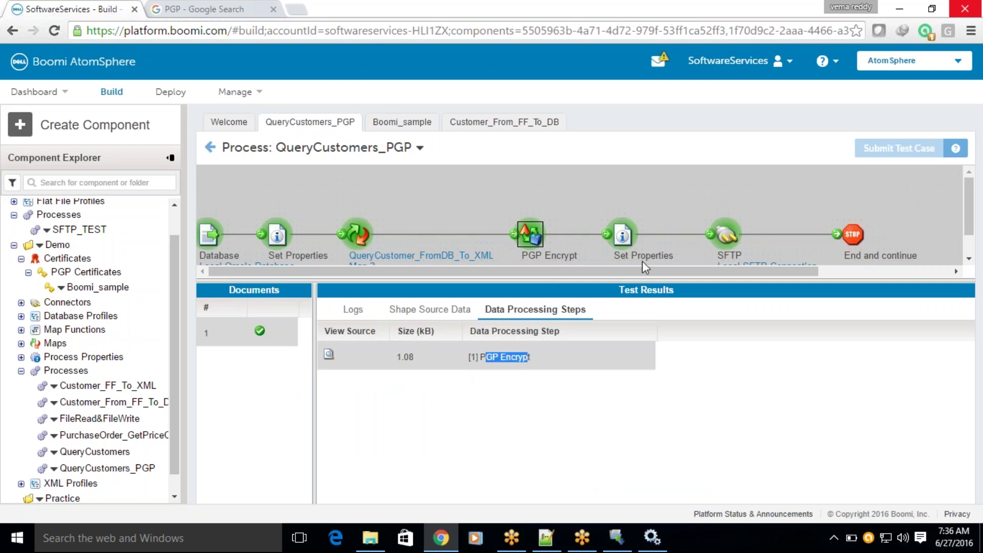
click(629, 236)
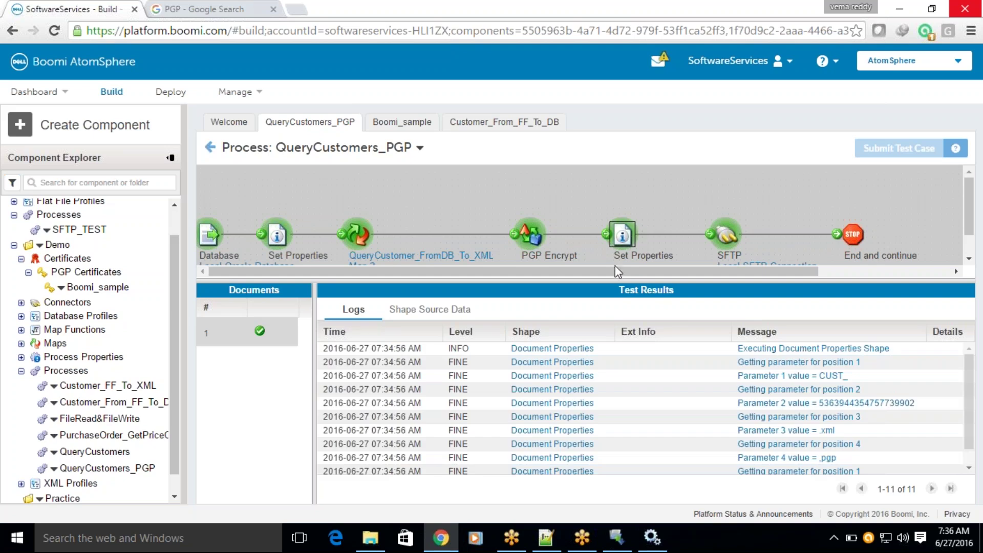
Preview the document entering Set Properties, then show the SFTP step's log entries.
click(440, 309)
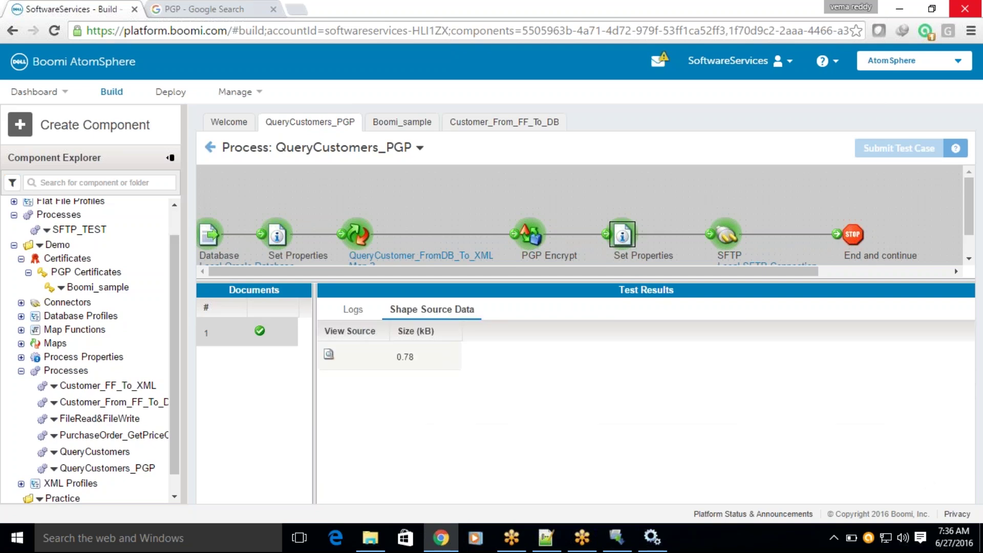
click(328, 355)
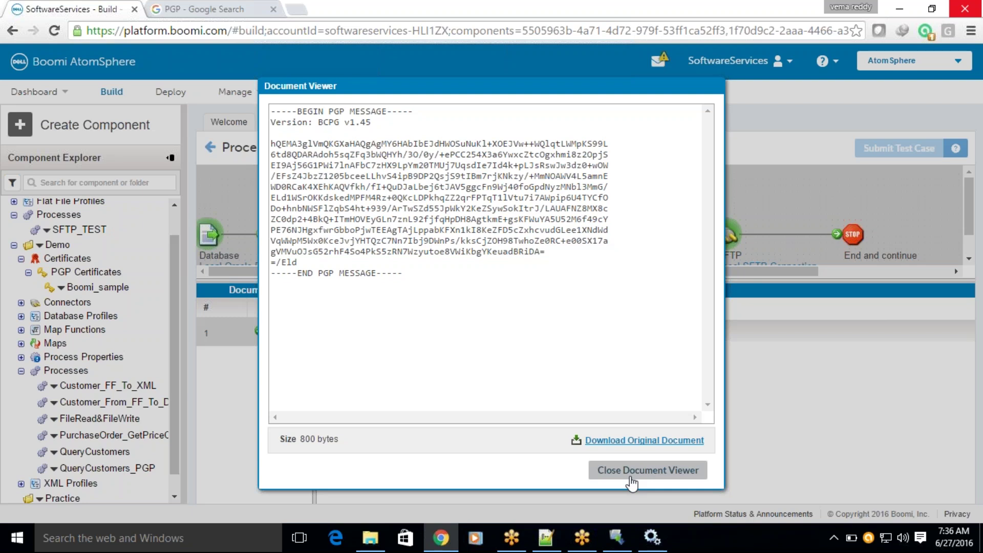
click(631, 474)
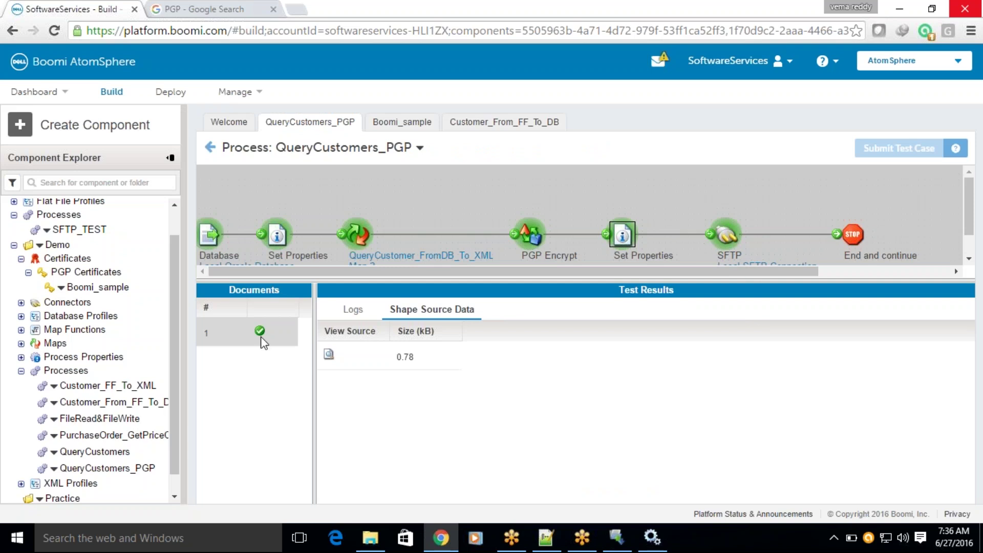
click(722, 236)
click(352, 310)
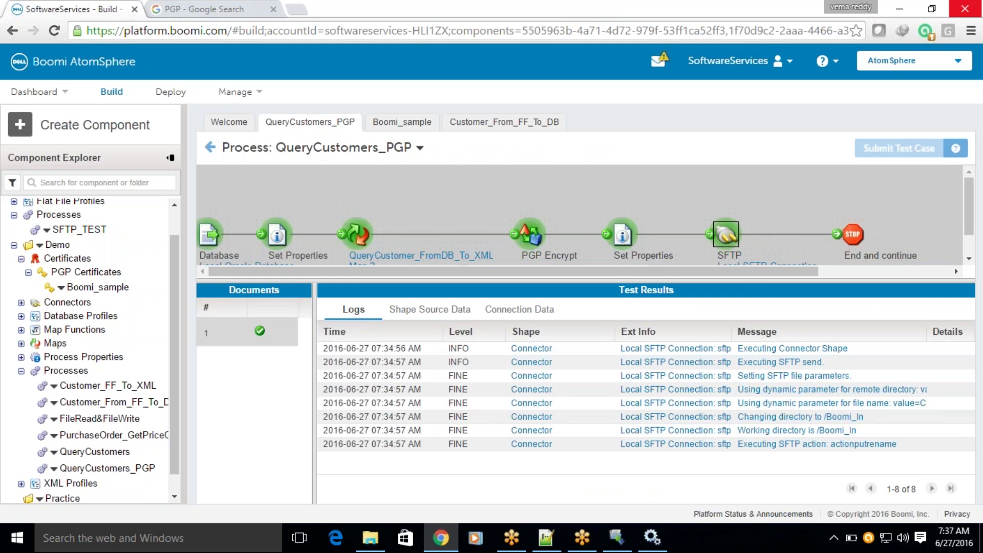
click(760, 444)
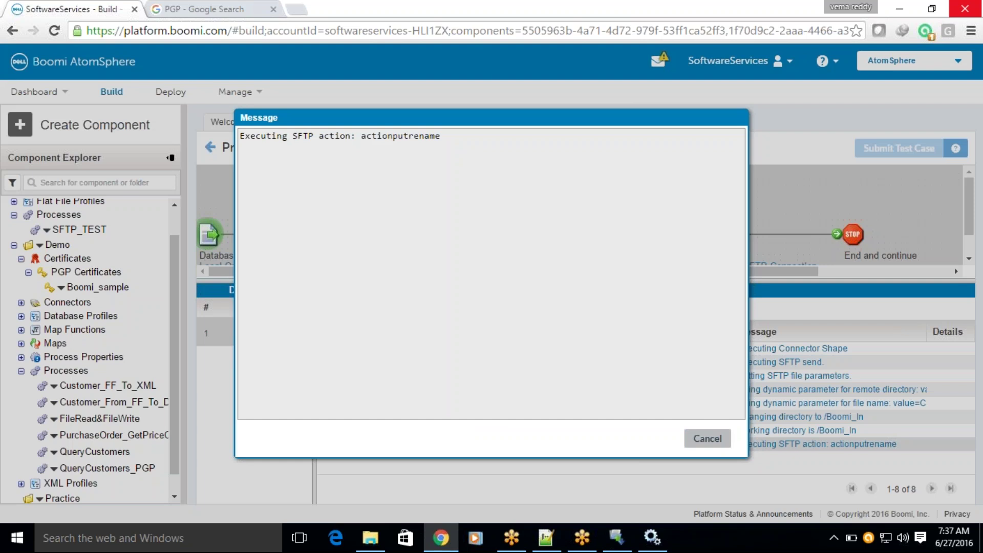
click(707, 438)
click(807, 391)
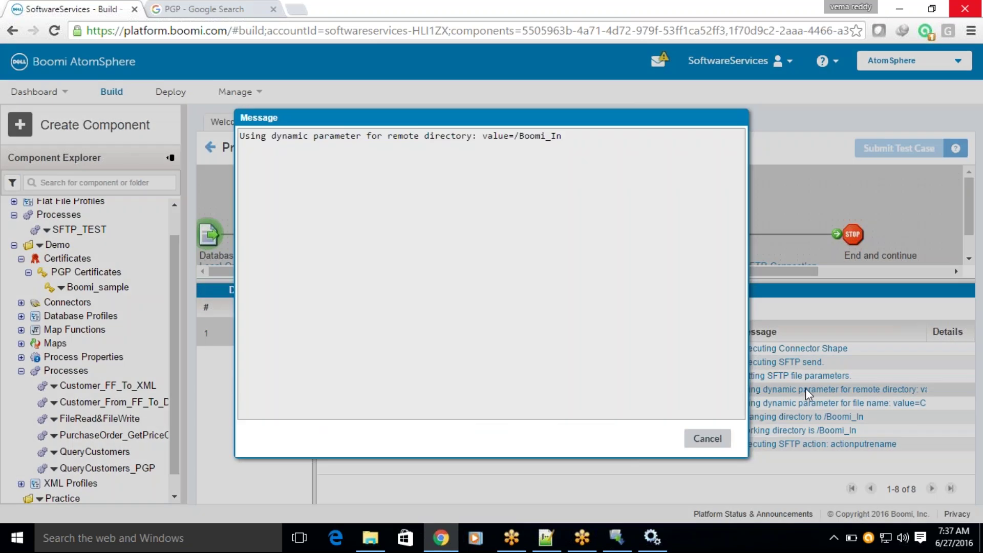
click(695, 441)
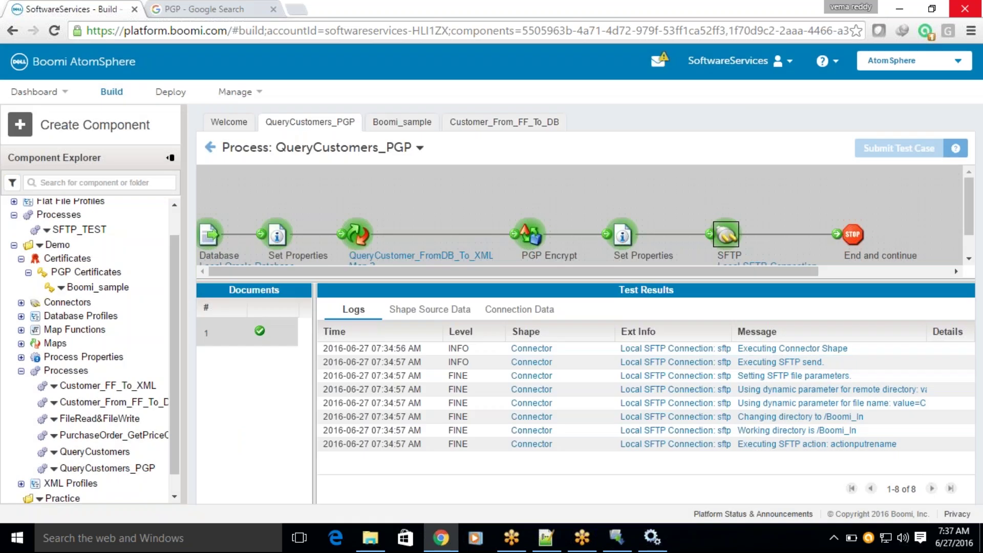
click(778, 403)
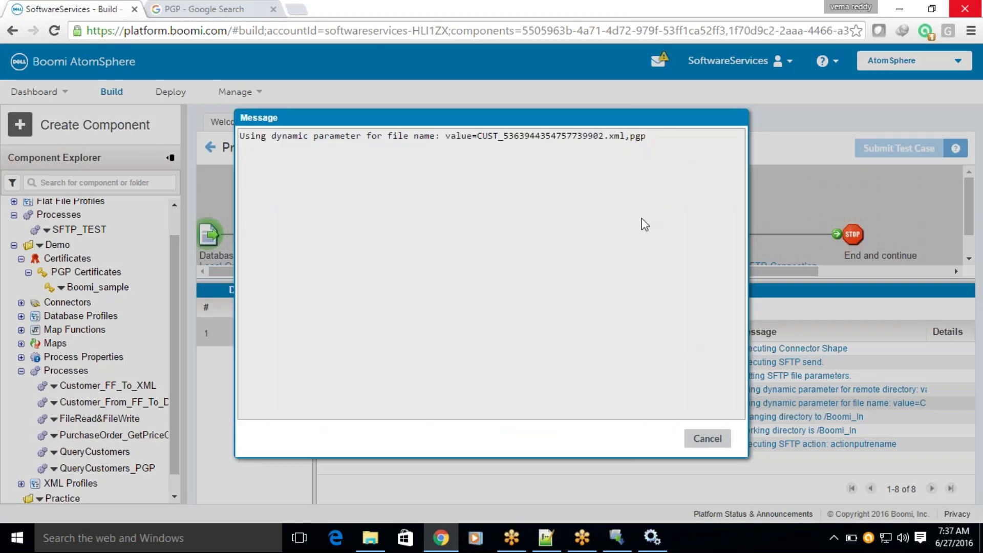
double_click(627, 136)
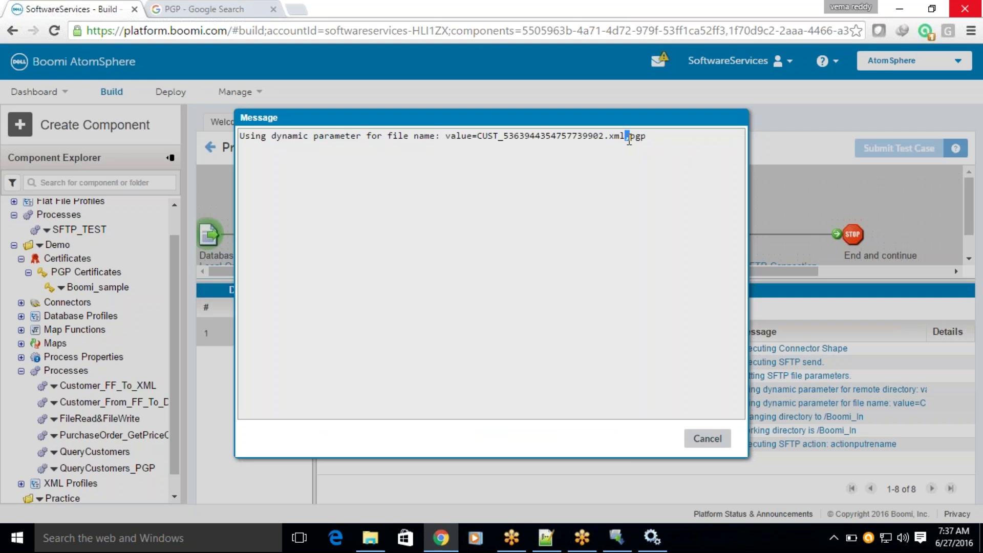
click(707, 438)
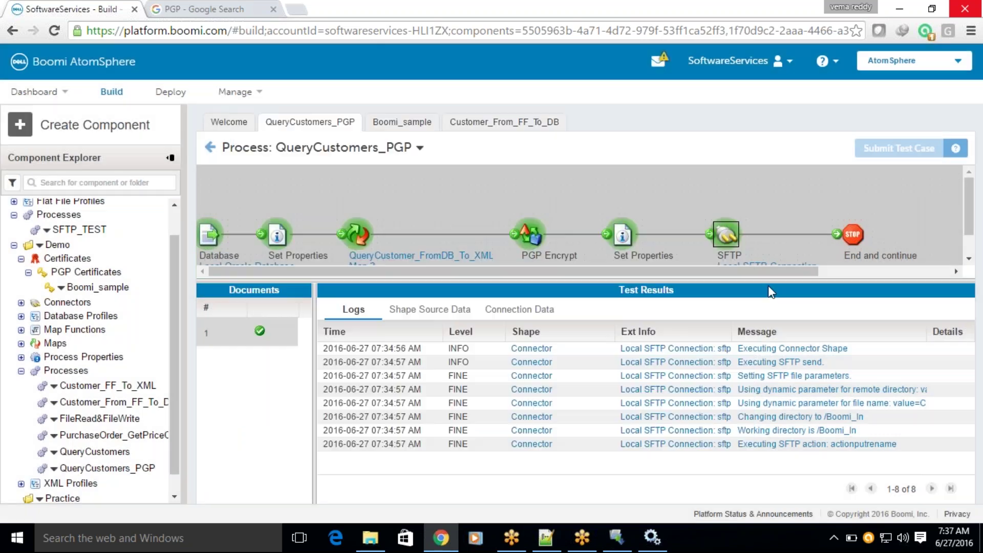
Leave test mode and review the PGP Encrypt step's settings without changes.
click(210, 147)
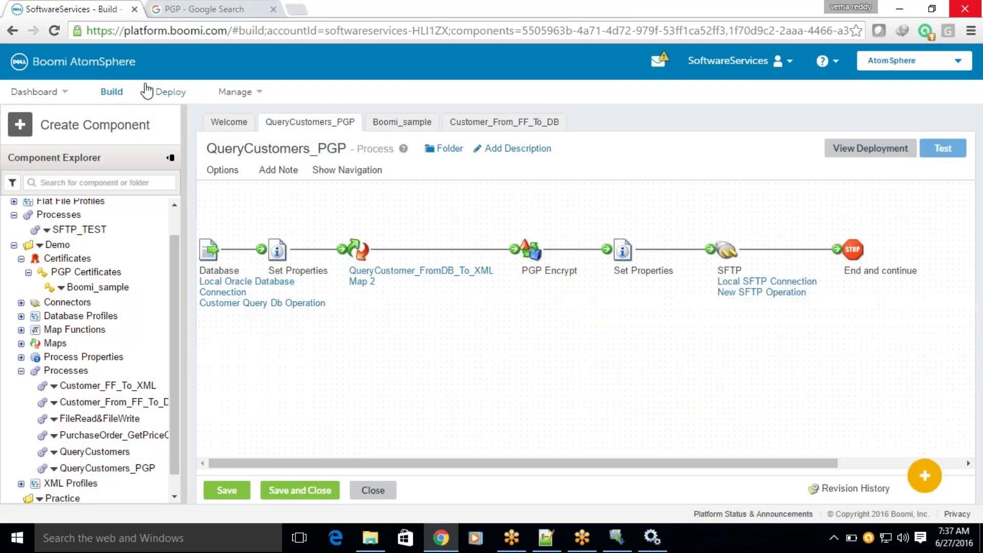
mouse_move(357, 250)
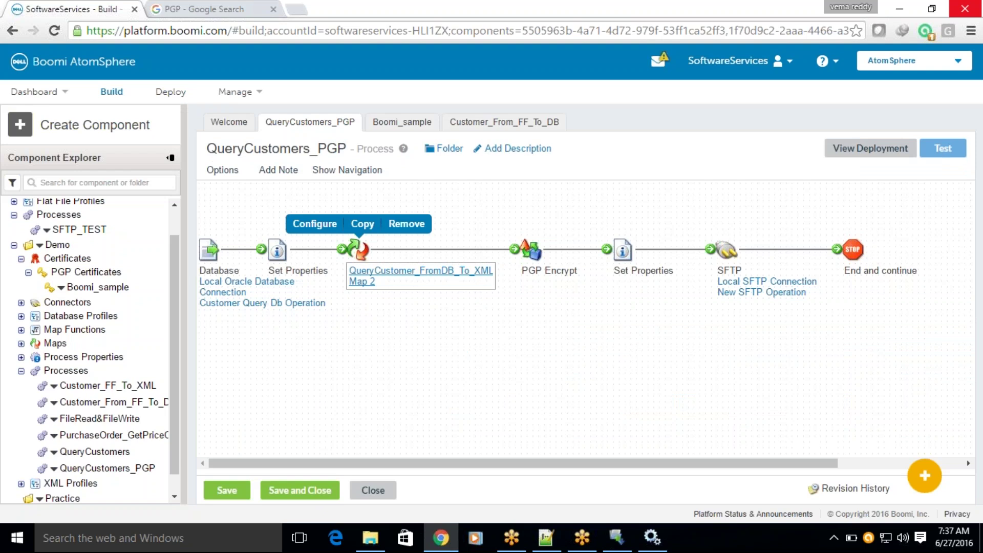
click(534, 254)
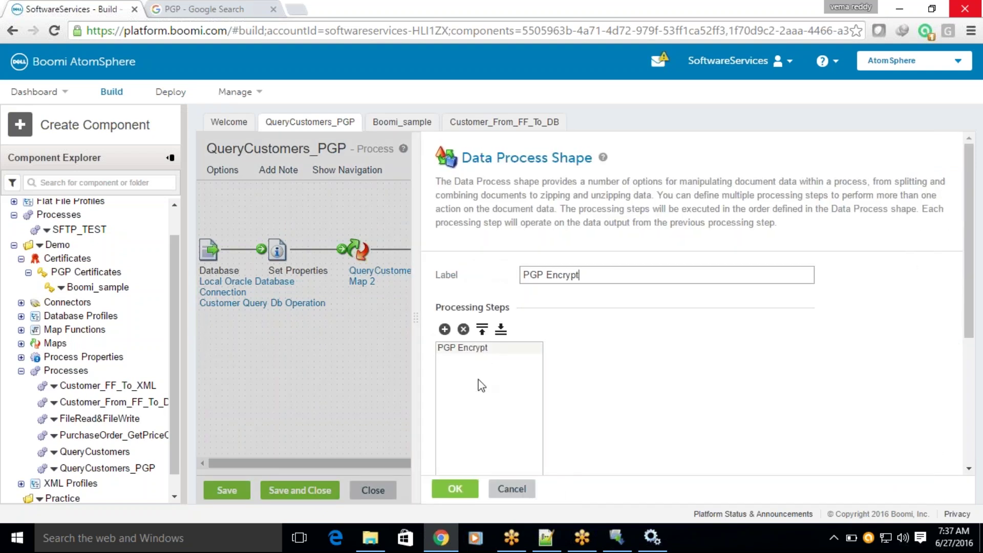
click(511, 488)
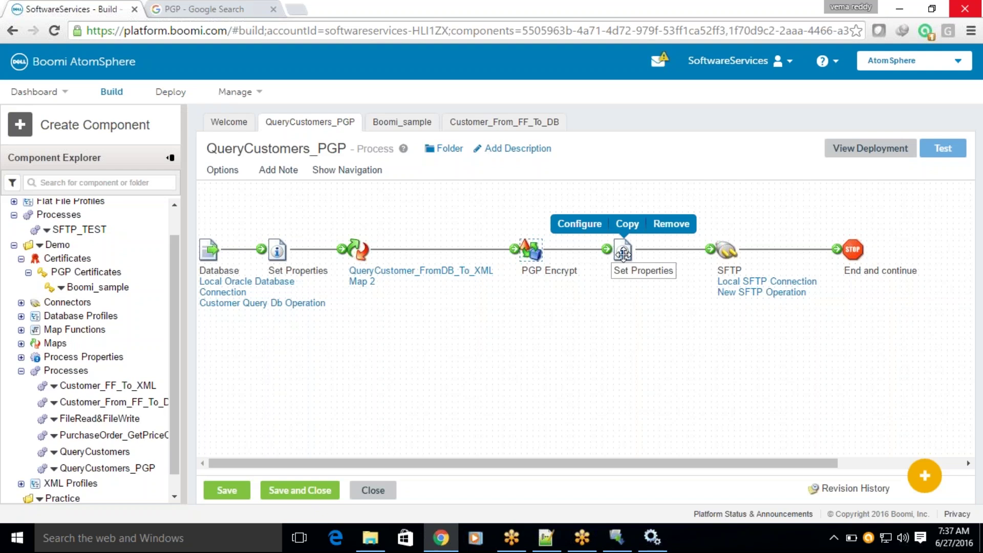
Review and confirm the .pgp parameter building the SFTP file name in Set Properties.
click(623, 253)
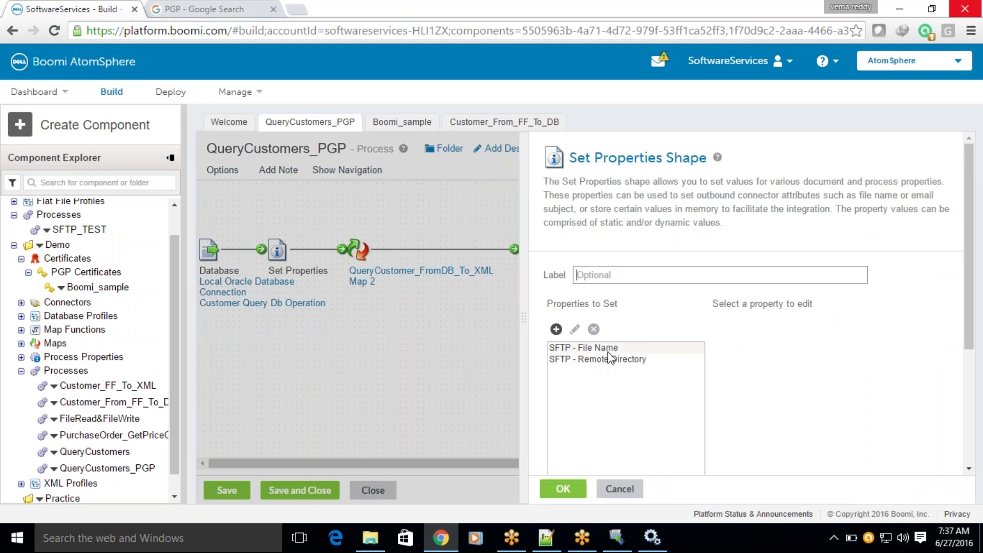
click(609, 348)
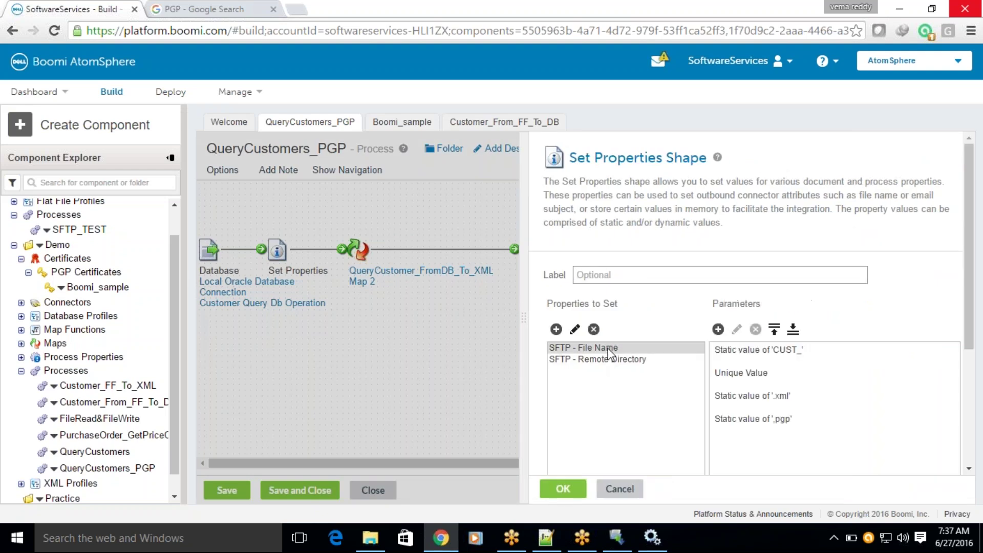
click(753, 426)
click(736, 328)
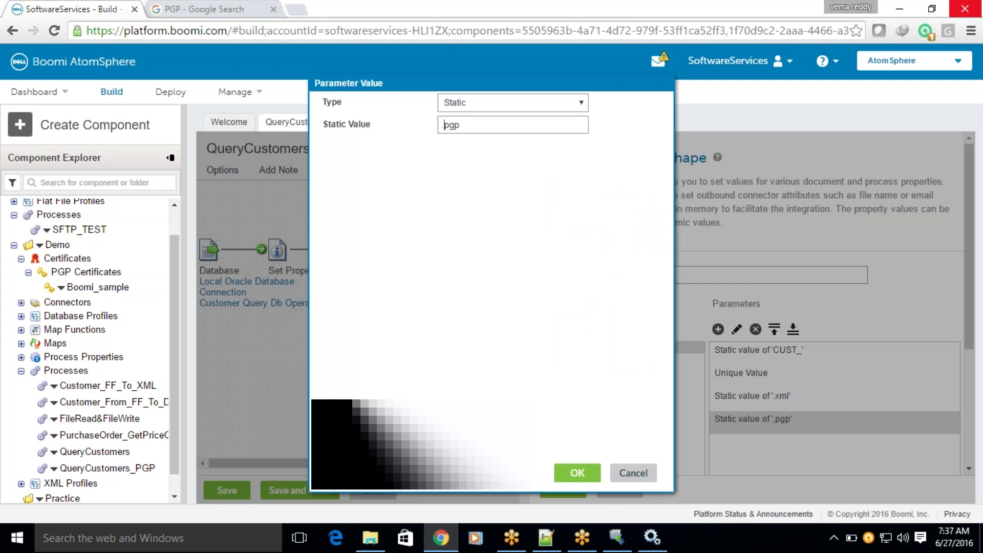
click(577, 472)
click(562, 488)
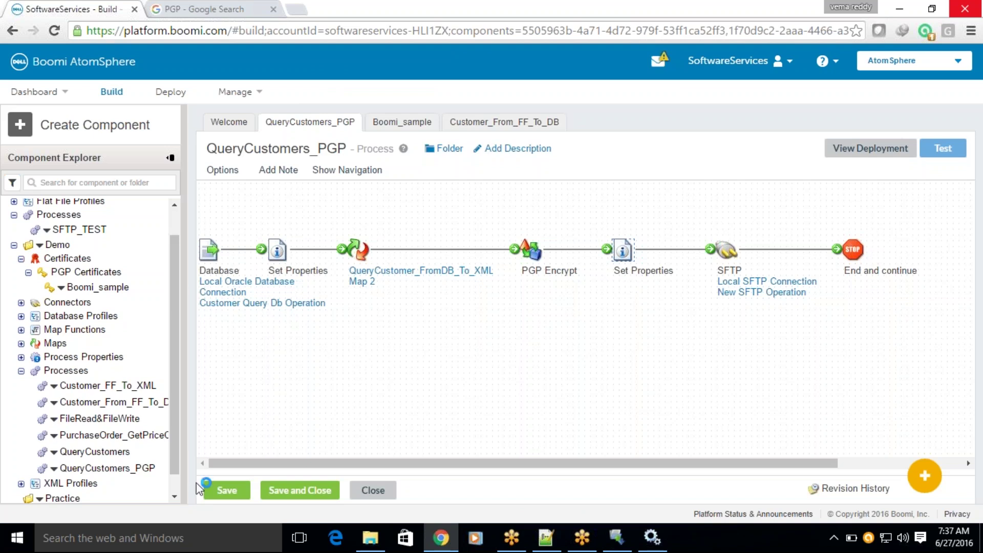
Save QueryCustomers_PGP and recheck that PGP Encrypt still uses the Boomi_sample certificate.
click(231, 490)
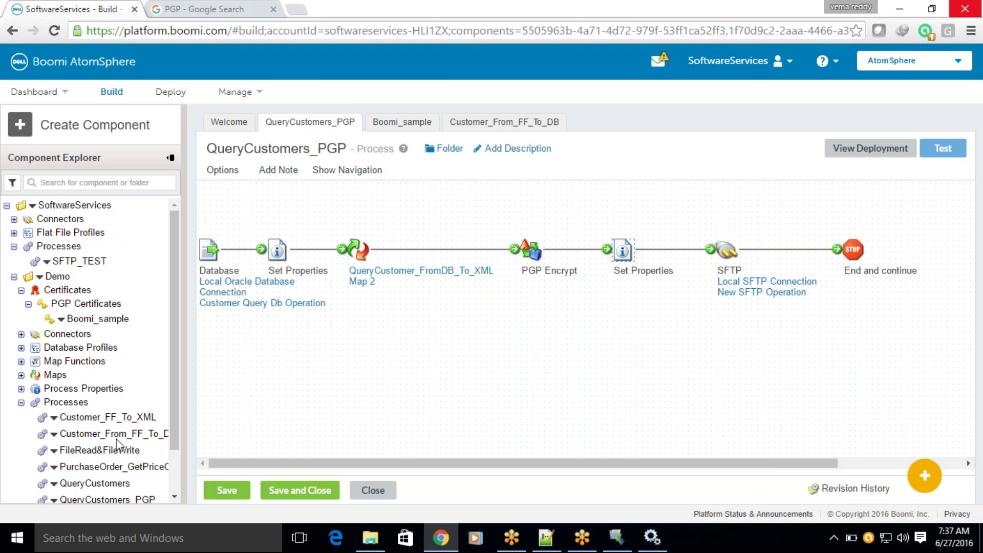
click(531, 252)
click(480, 349)
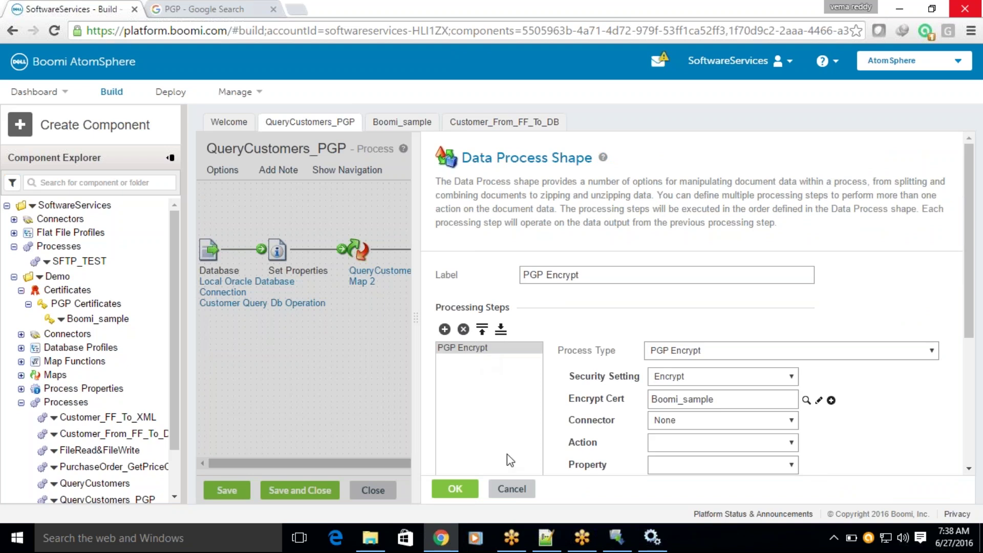
click(513, 488)
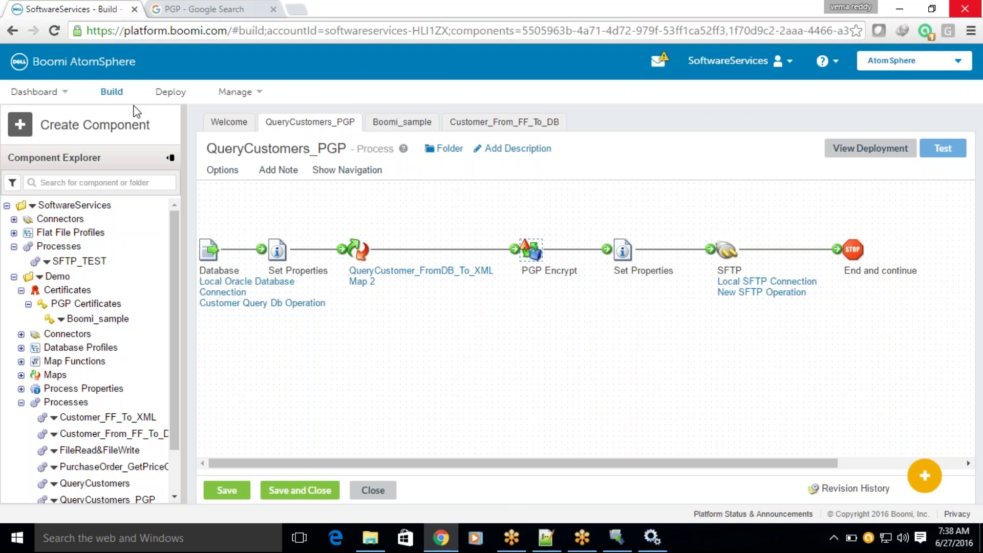
Switch to the Boomi_sample certificate tab showing its 2048-bit DellBoomi key and fingerprint.
click(405, 125)
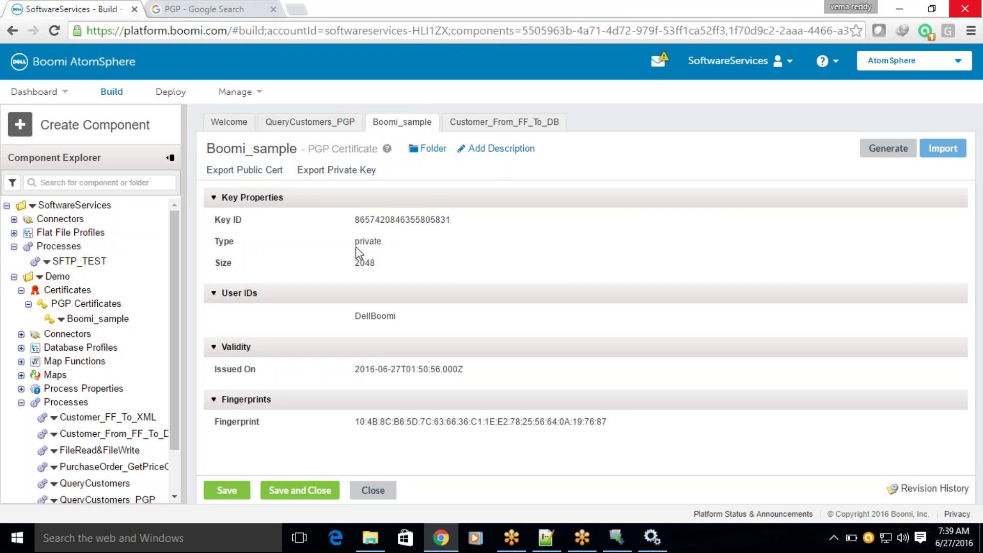
Export the Boomi_sample public key as Boomi_sample_pub.asc and view it in the browser's downloads list.
drag(355, 243, 385, 220)
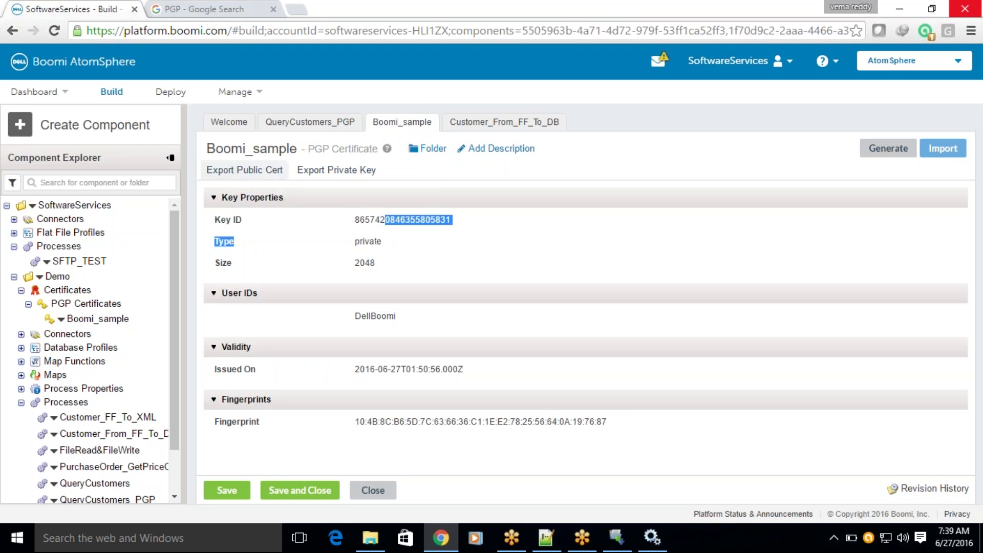
click(265, 173)
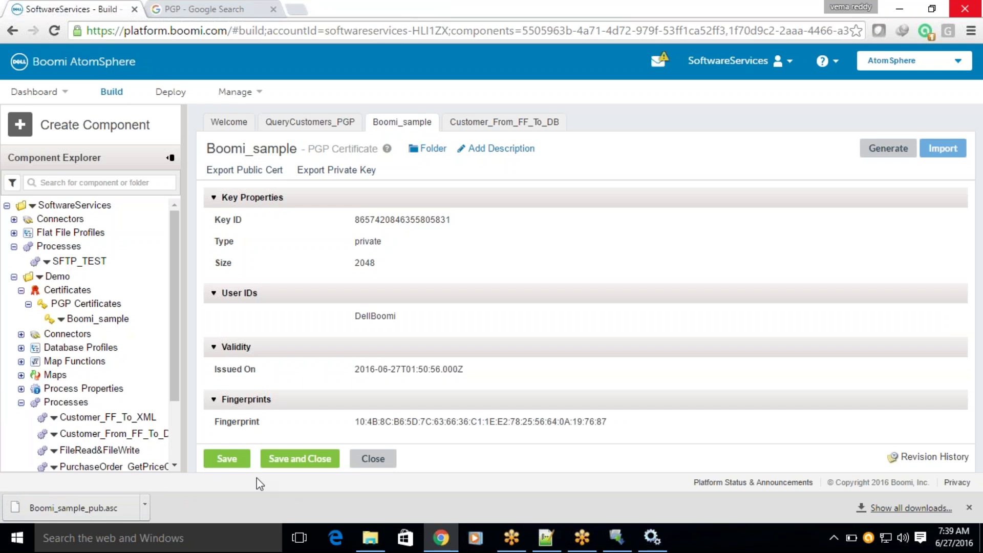
click(894, 510)
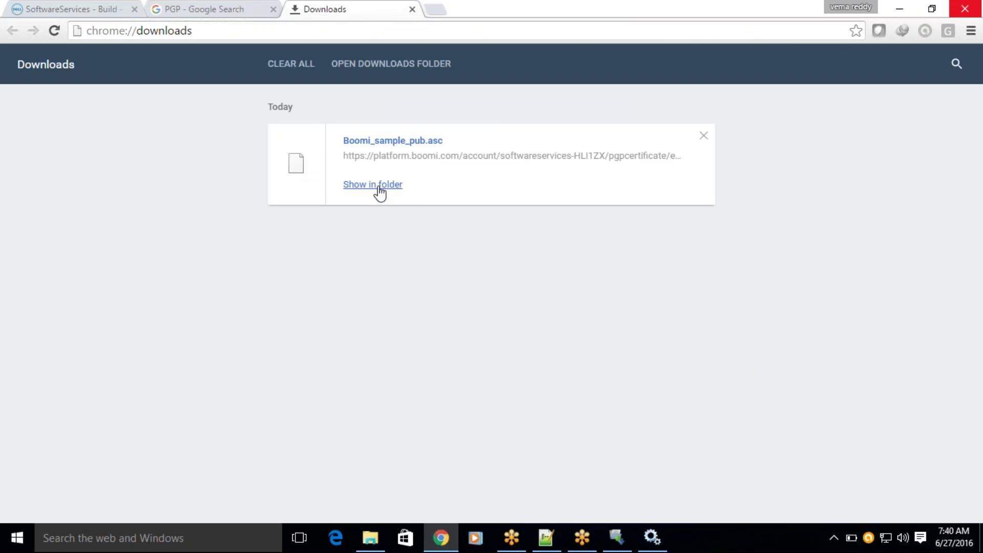
Locate Boomi_sample_pub.asc in the Downloads folder and open it with Notepad++.
click(379, 188)
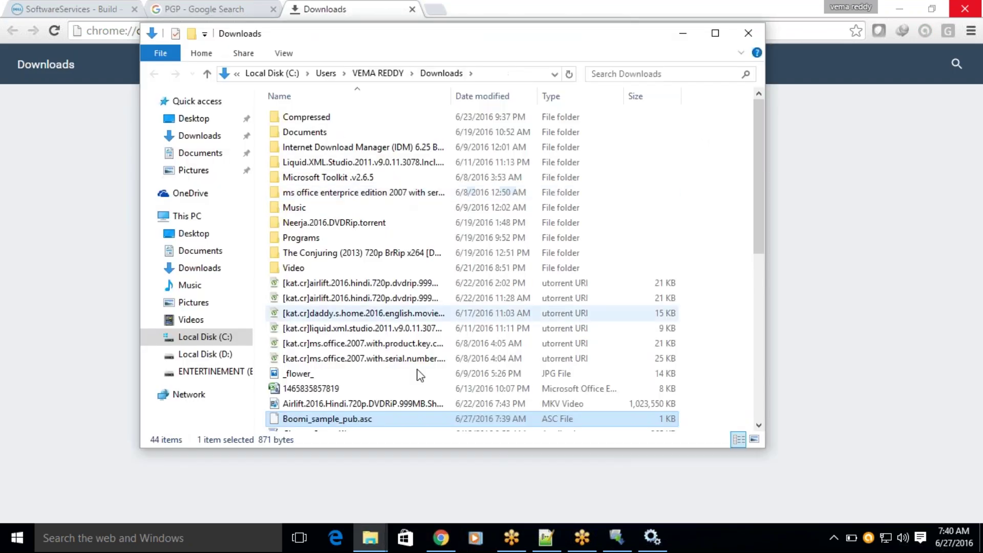
right_click(347, 421)
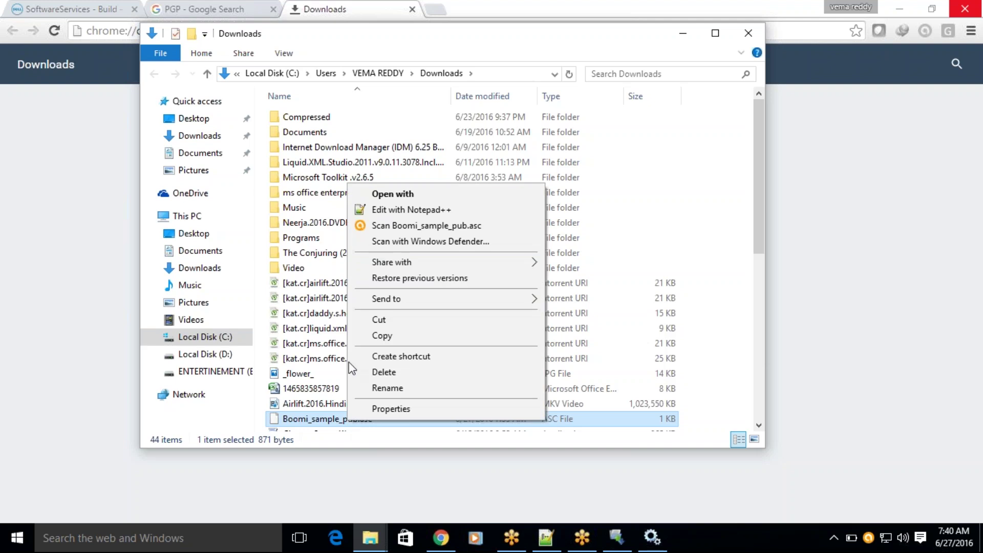
click(400, 210)
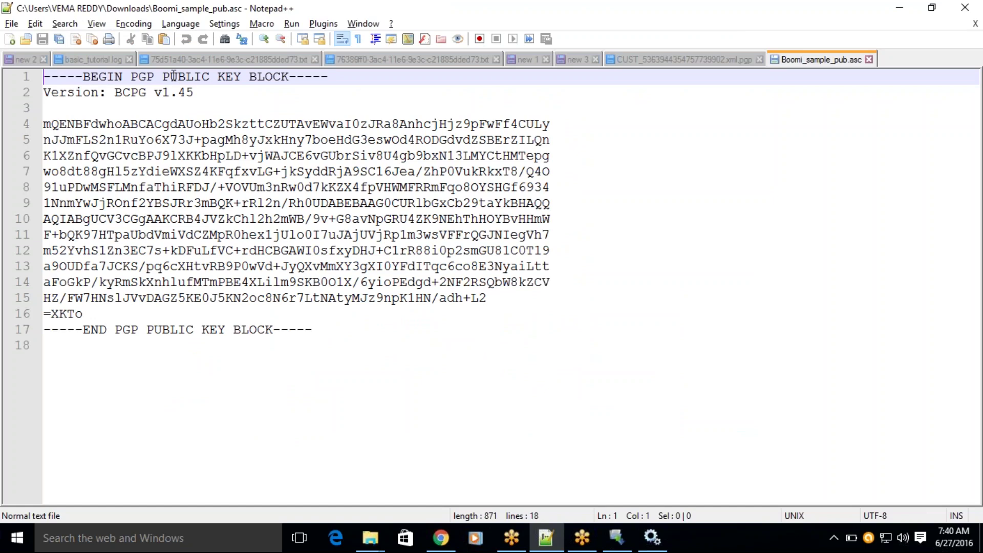
drag(172, 76, 296, 82)
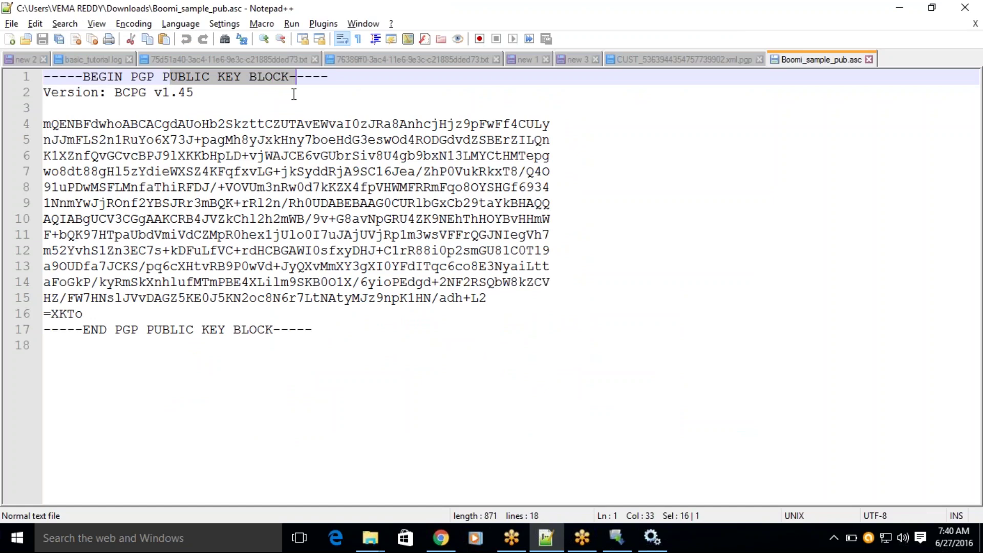
drag(146, 329, 273, 329)
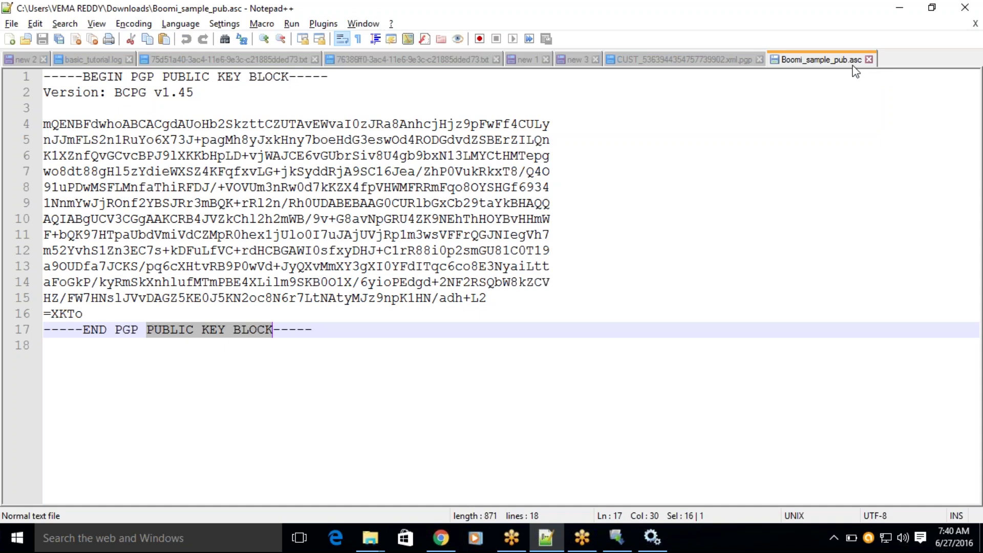
Bring Chrome forward and return to the SoftwareServices - Build tab with the Boomi_sample certificate.
click(446, 537)
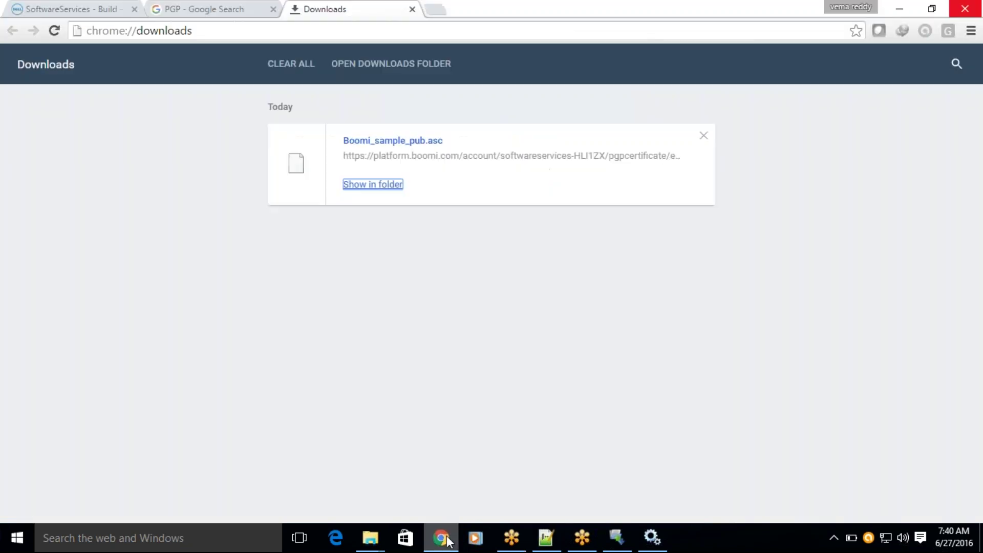
click(104, 10)
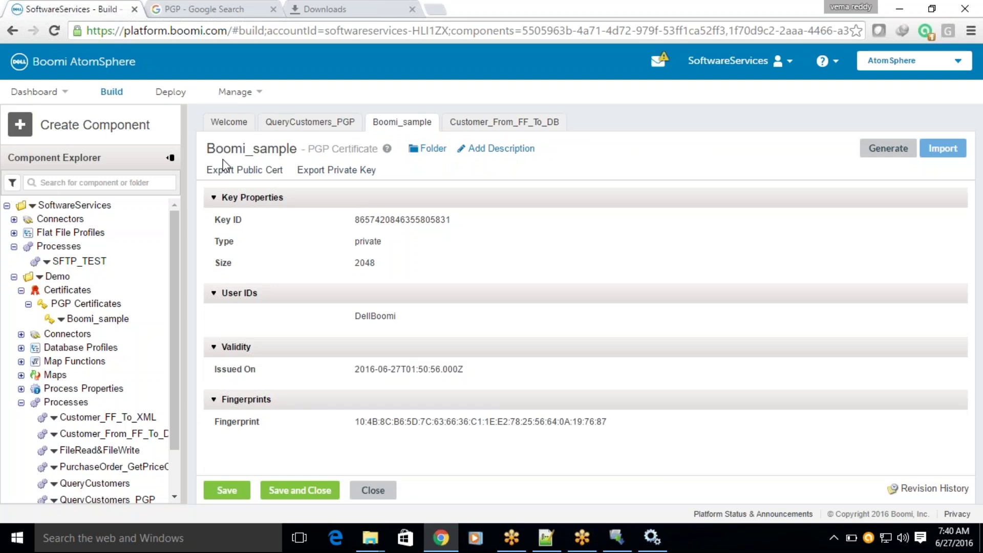
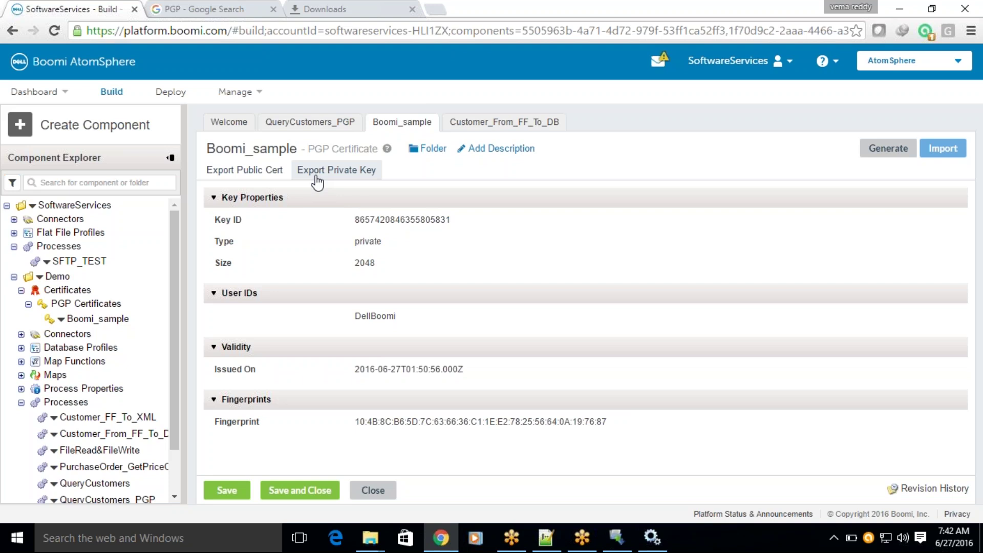
Export the Boomi_sample private key and open the downloaded Boomi_sample_priv.asc in Notepad++.
click(317, 174)
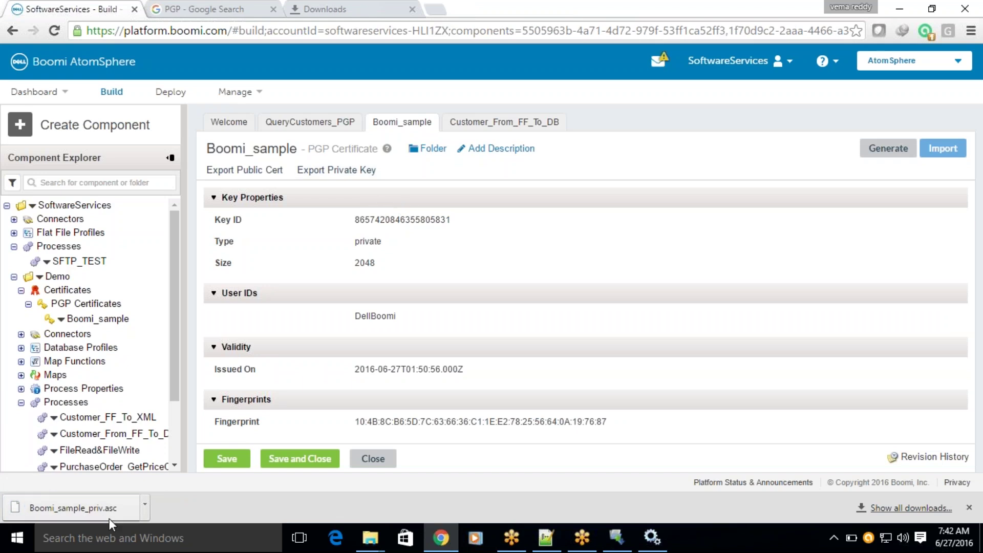
click(372, 9)
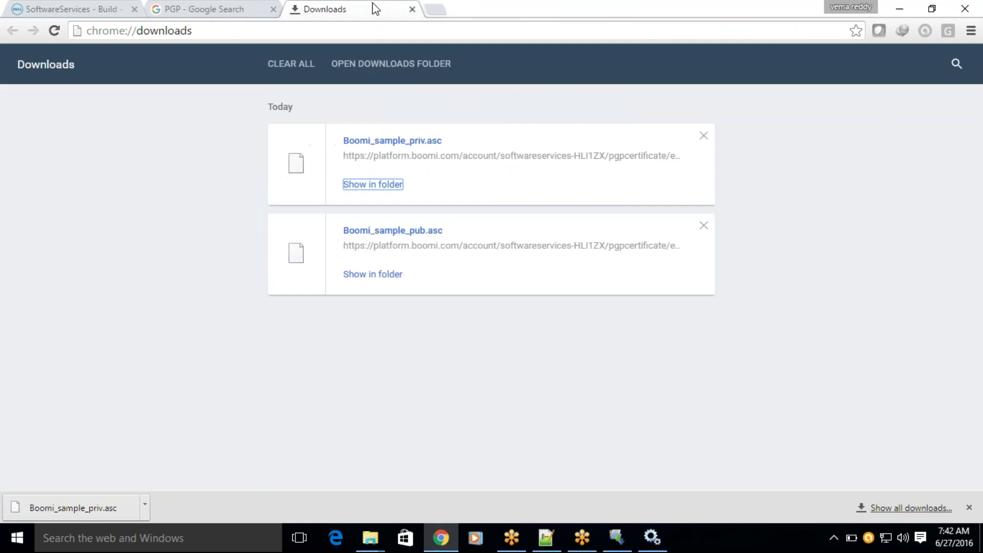
click(373, 185)
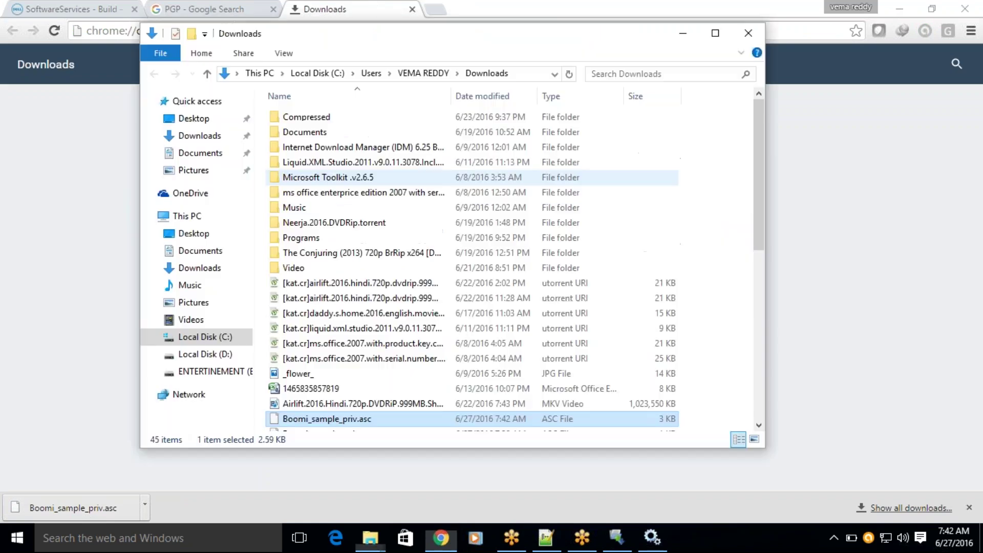
right_click(362, 417)
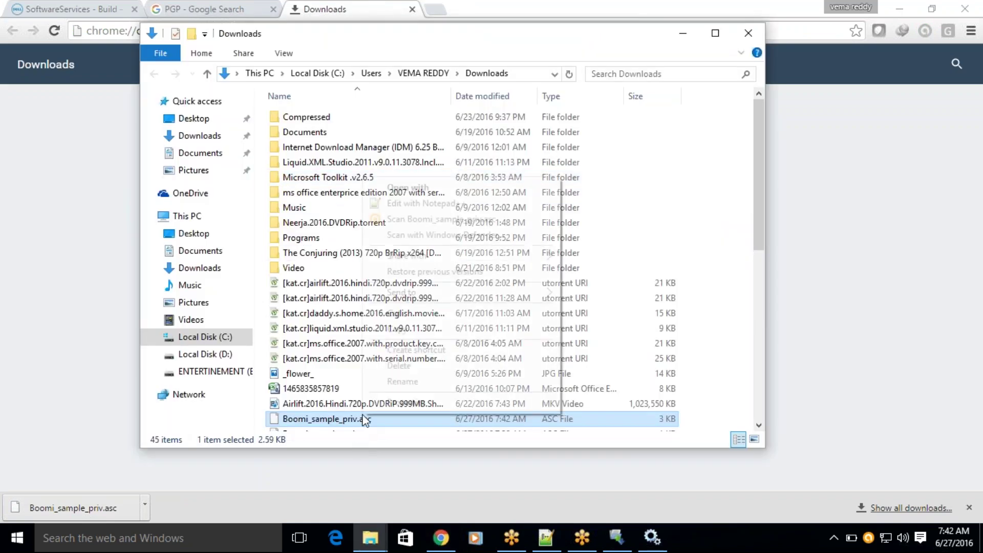
click(429, 204)
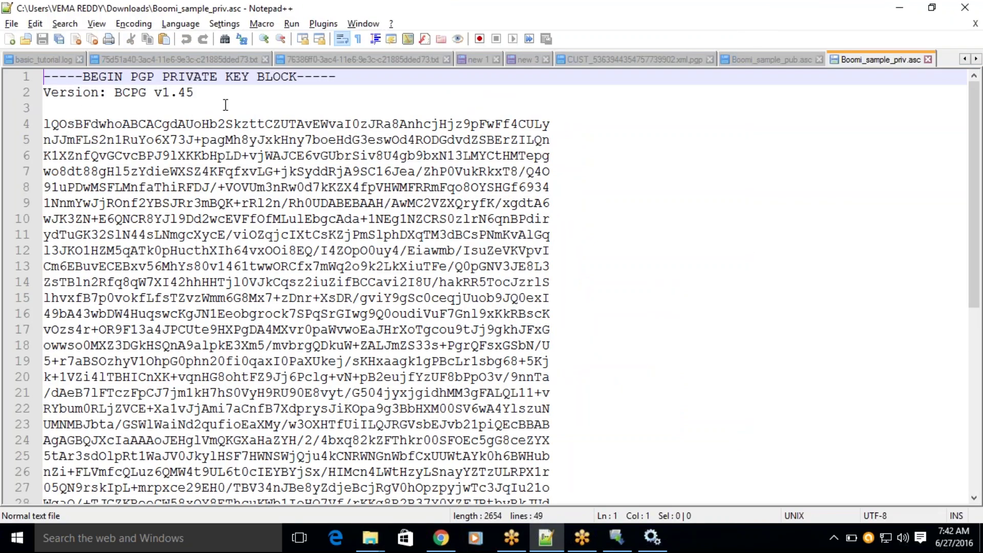
Review the PRIVATE KEY BLOCK and PUBLIC KEY BLOCK in Boomi_sample_priv.asc, then return to Chrome downloads.
drag(169, 77, 296, 75)
scroll(358, 189, down, 6)
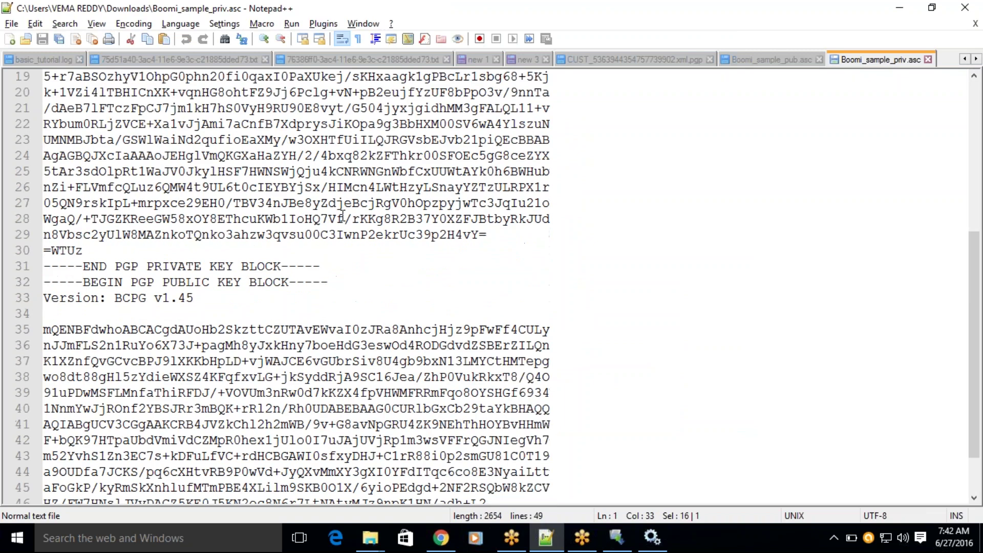
drag(169, 282, 290, 282)
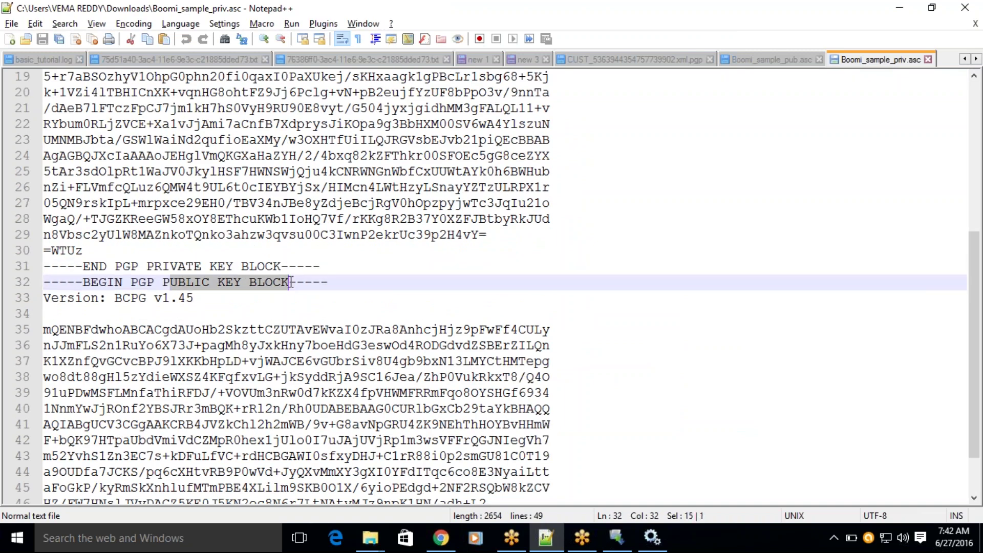
scroll(291, 282, down, 2)
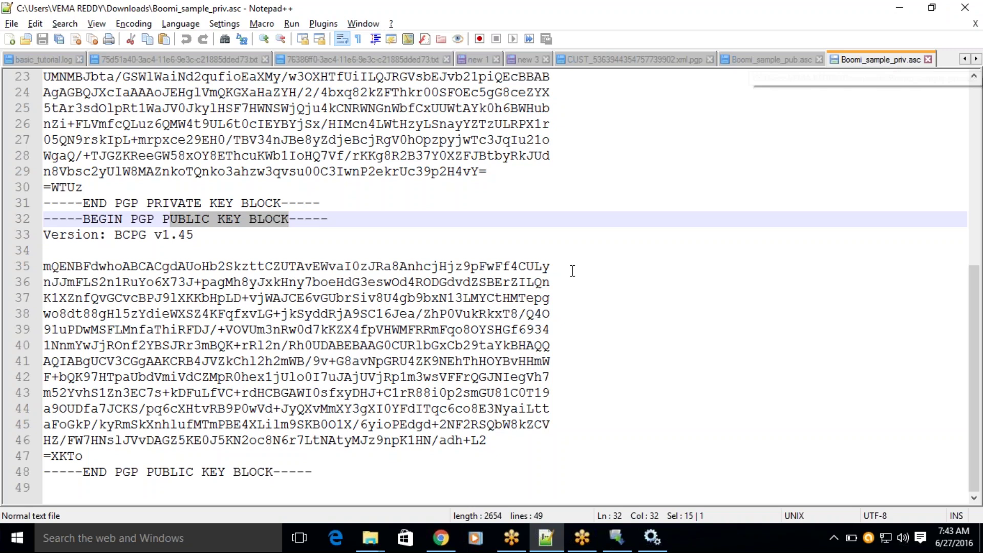
scroll(571, 271, up, 7)
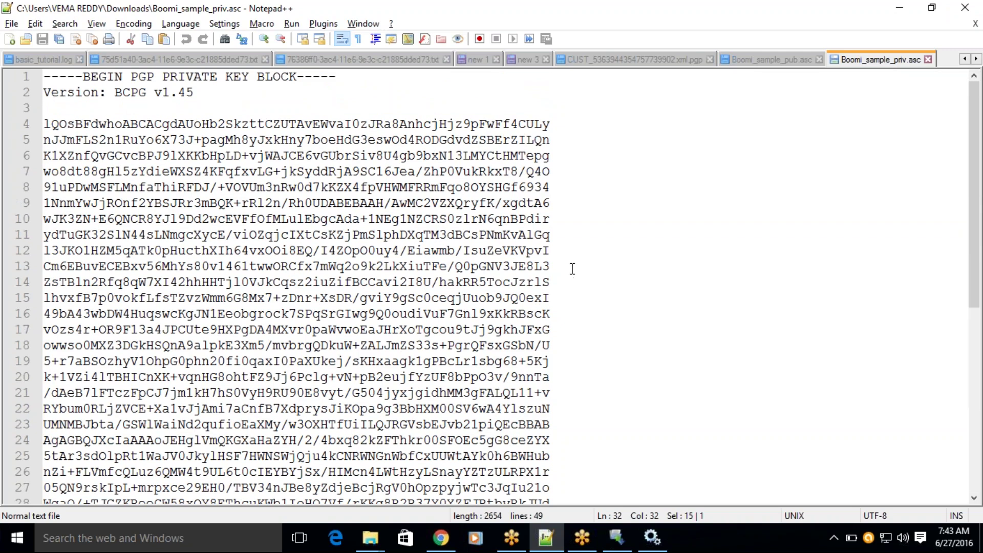
scroll(571, 271, down, 7)
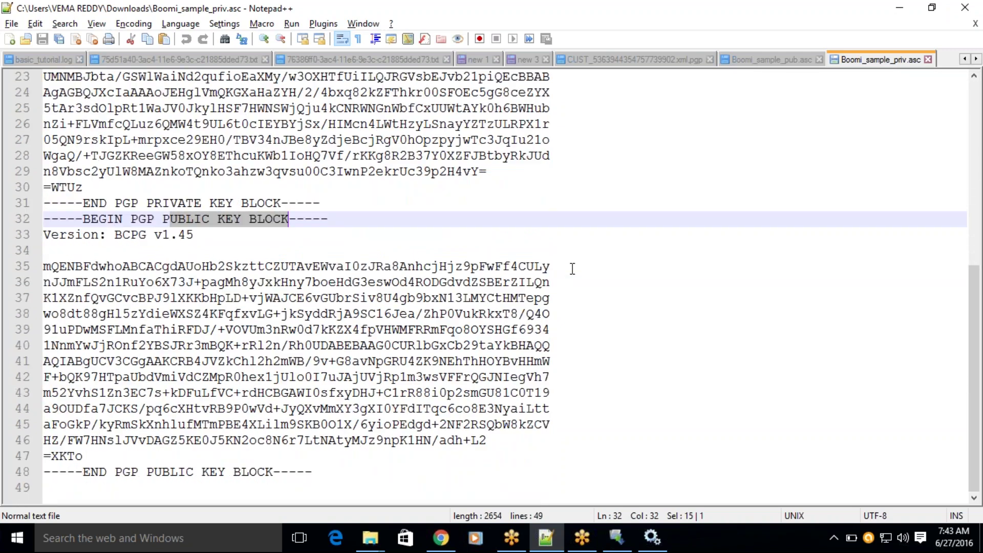
click(440, 536)
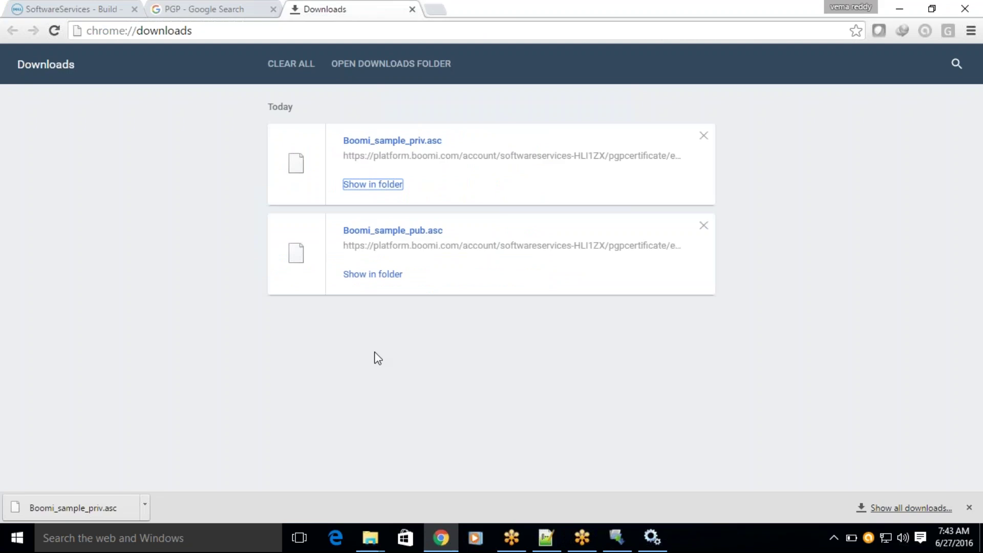
Check that QueryCustomers_PGP's PGP Encrypt step uses Boomi_sample as Encrypt Cert, then return to Notepad++.
click(77, 7)
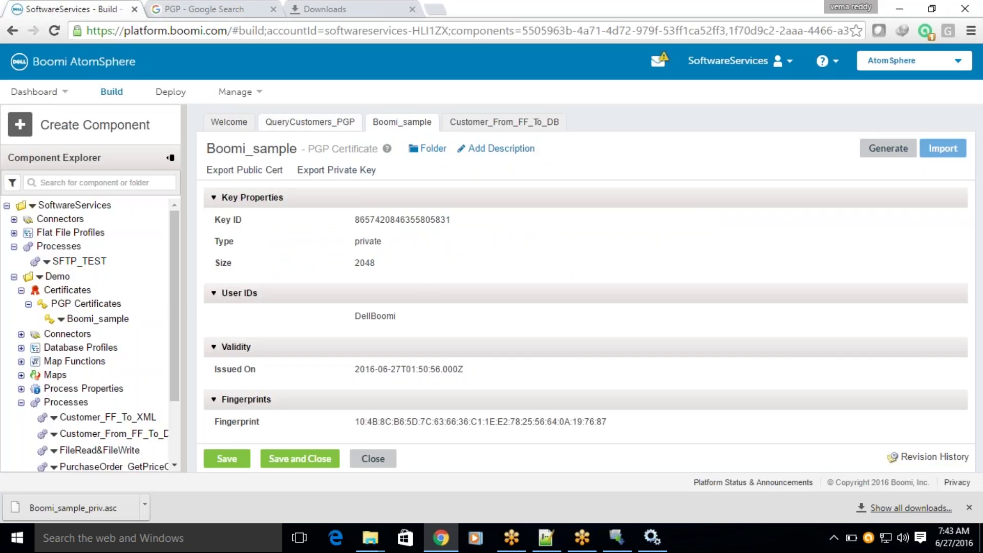
click(303, 124)
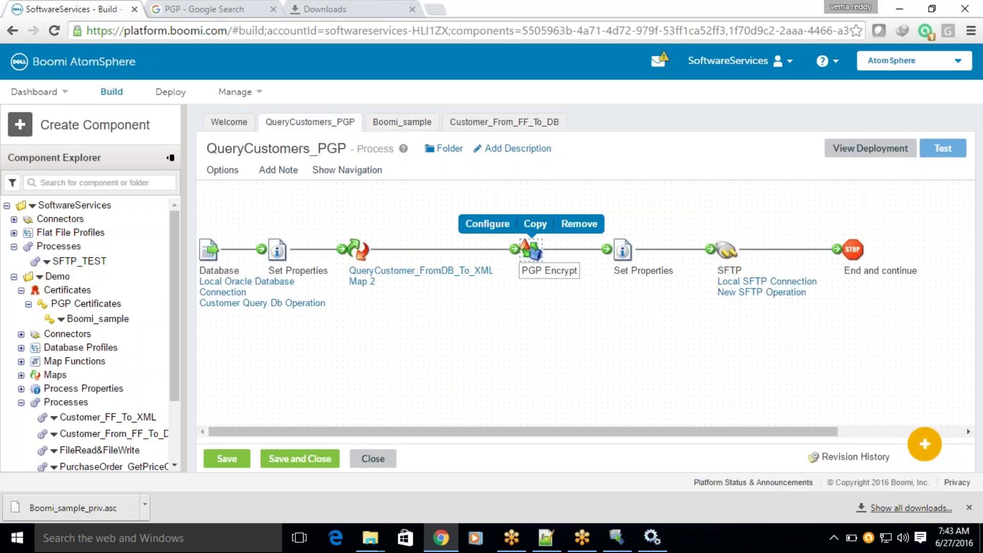
click(531, 250)
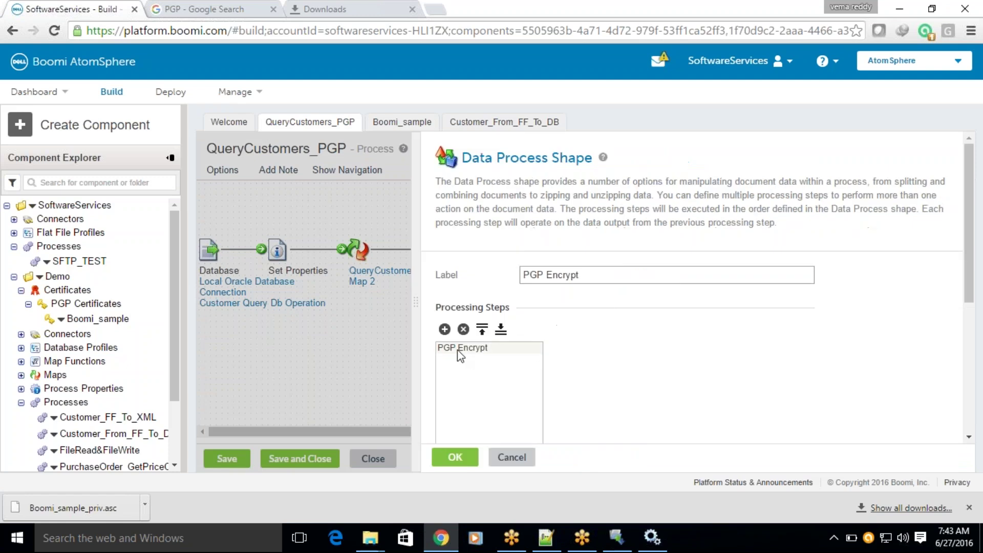
click(458, 348)
click(714, 400)
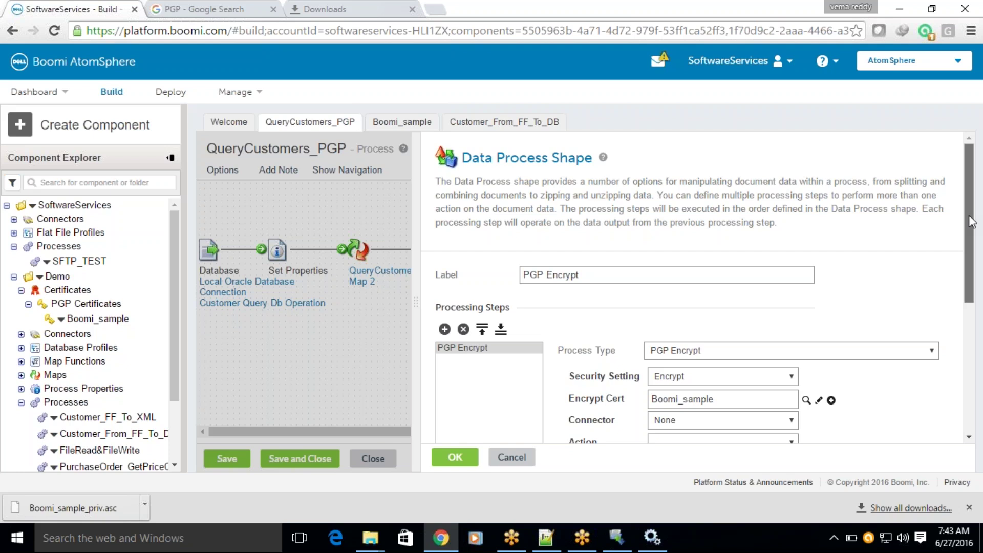
scroll(599, 282, down, 2)
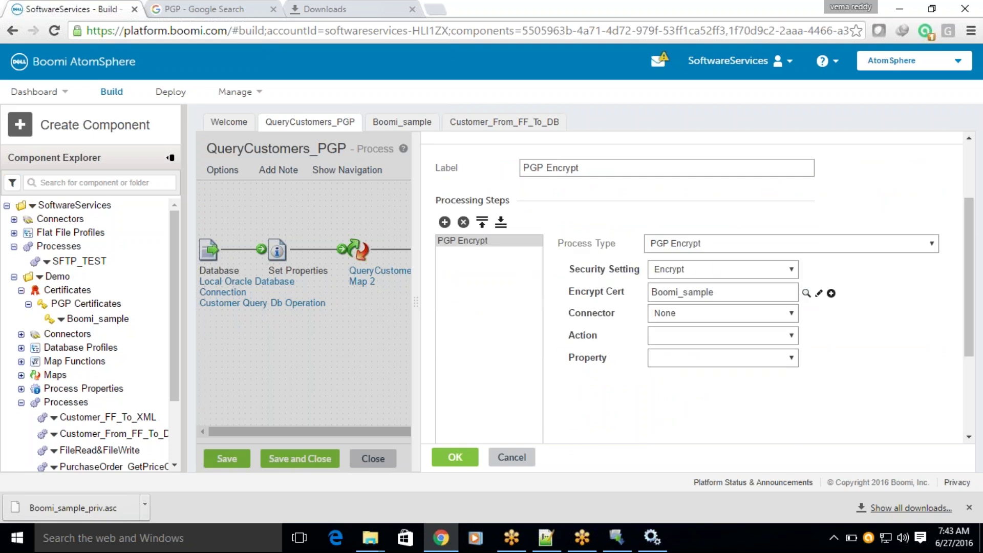
click(806, 295)
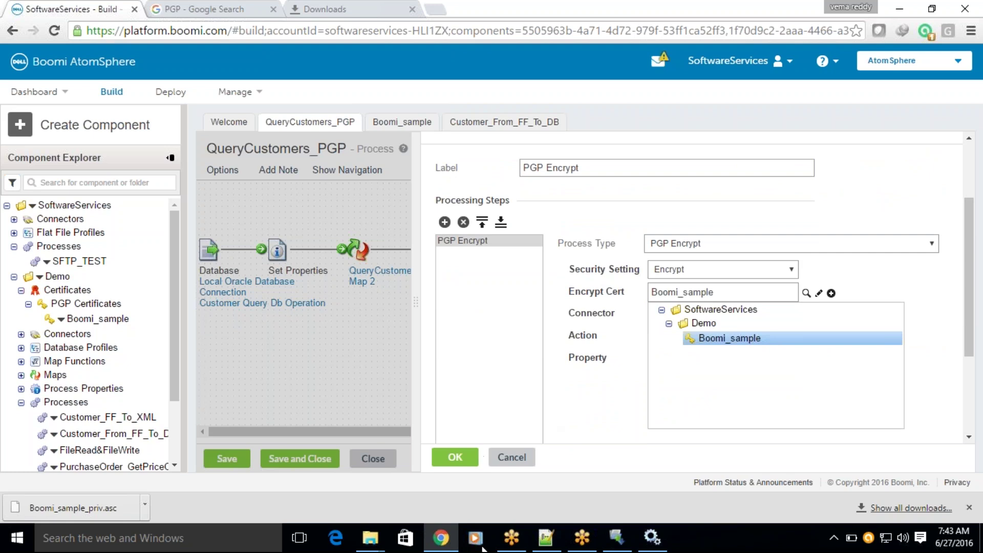
click(546, 538)
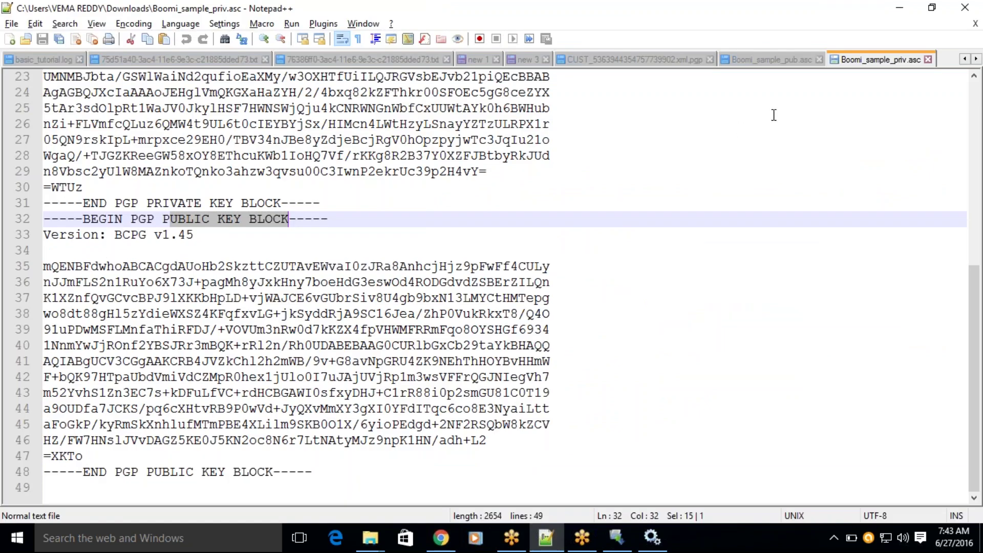
Compare Boomi_sample_pub.asc with Boomi_sample_priv.asc in Notepad++, then go back to the PGP Encrypt settings.
click(757, 59)
click(861, 60)
click(764, 57)
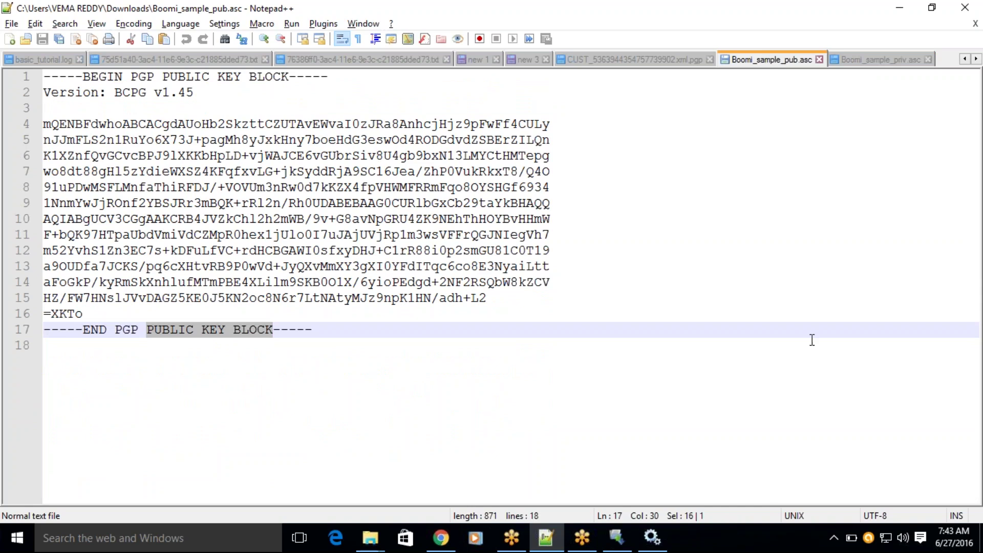
click(442, 537)
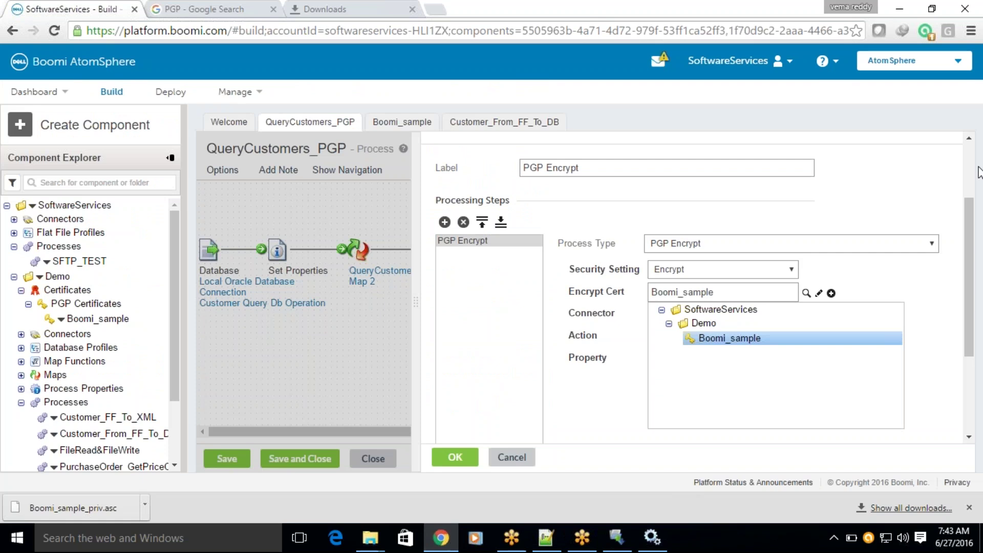
Create a PGP Certificate component named Boomi_sample_pub in the Demo folder.
click(27, 132)
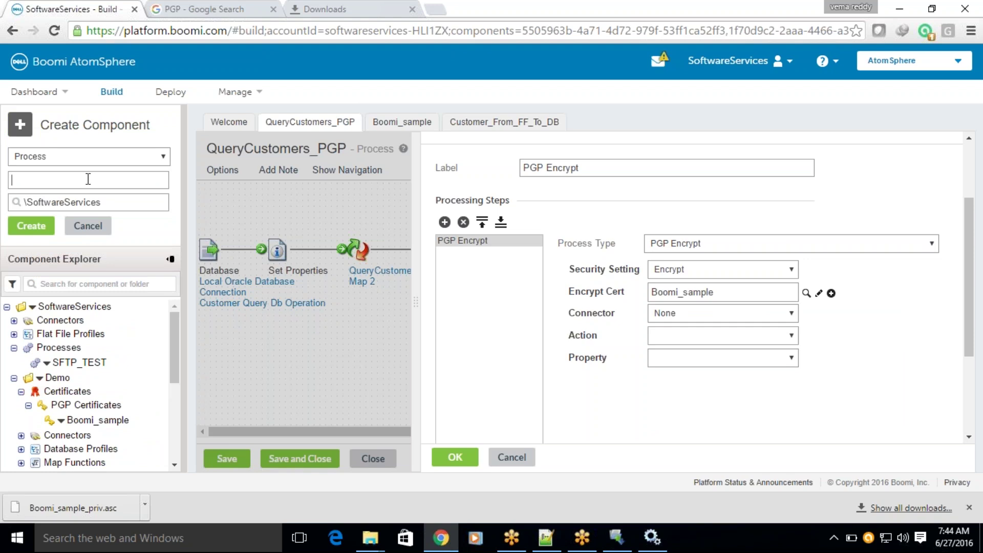
text(Boomi_sample_publ)
key(BackSpace)
click(54, 204)
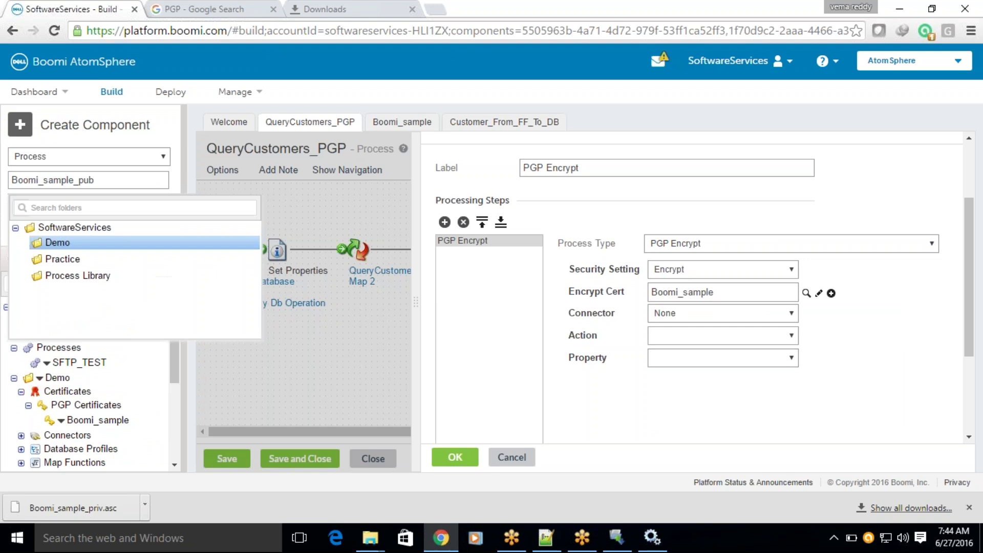
click(58, 245)
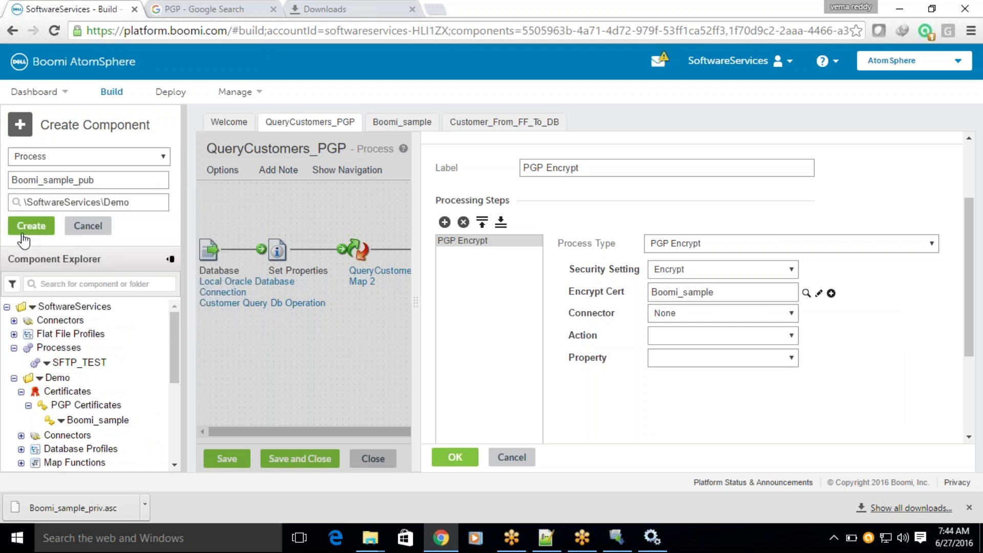
click(78, 156)
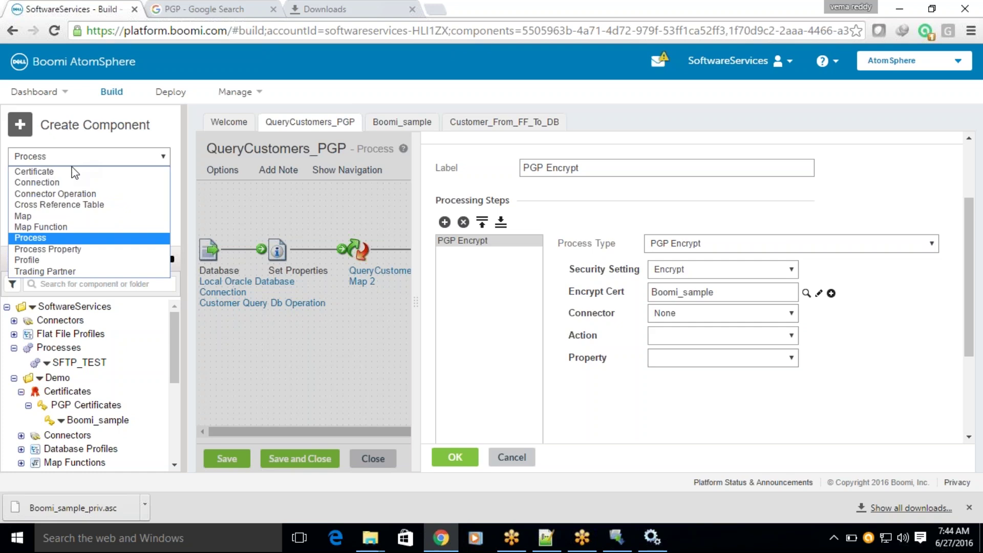
click(65, 171)
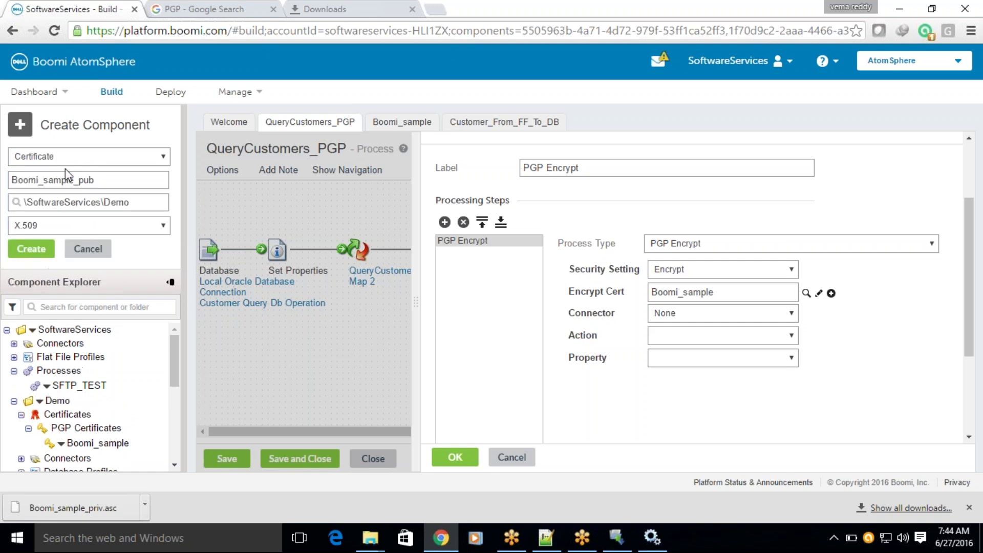
click(31, 225)
click(29, 251)
click(30, 250)
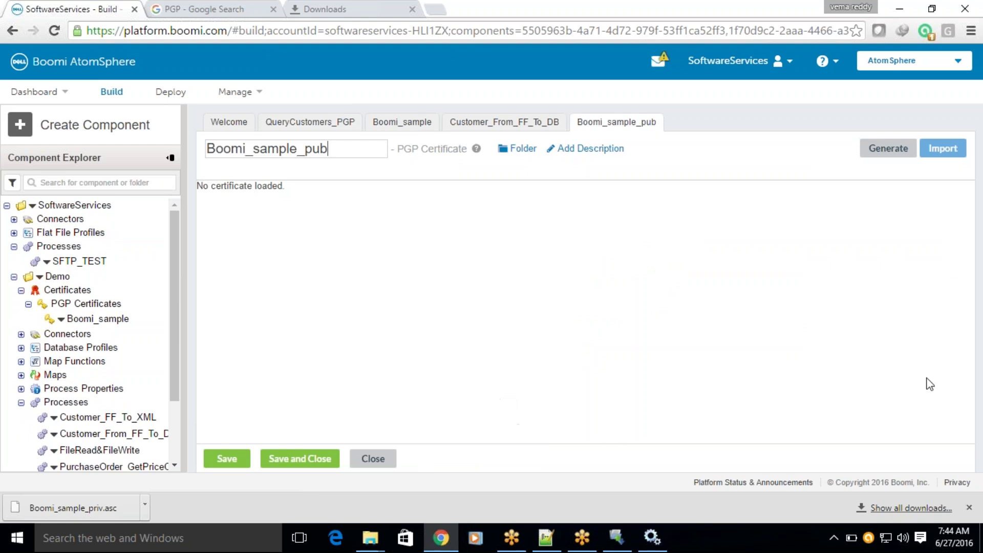
Import the public key from Boomi_sample_pub.asc using its full path copied from Notepad++.
click(943, 154)
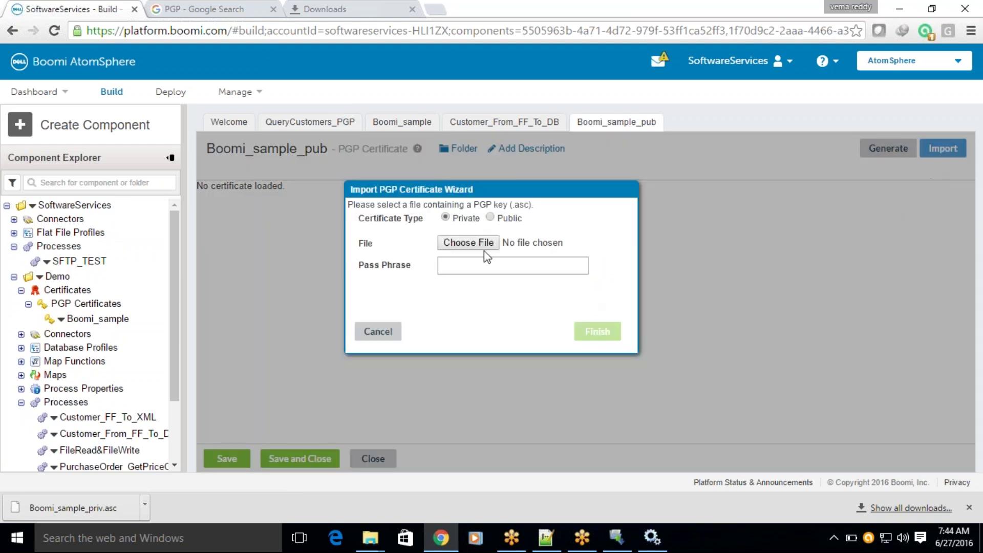
click(489, 218)
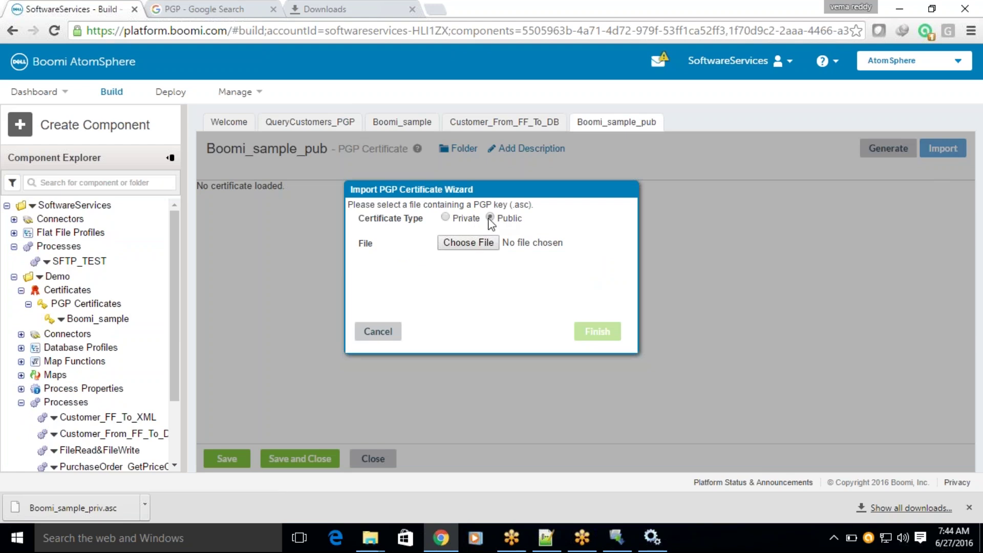
click(458, 244)
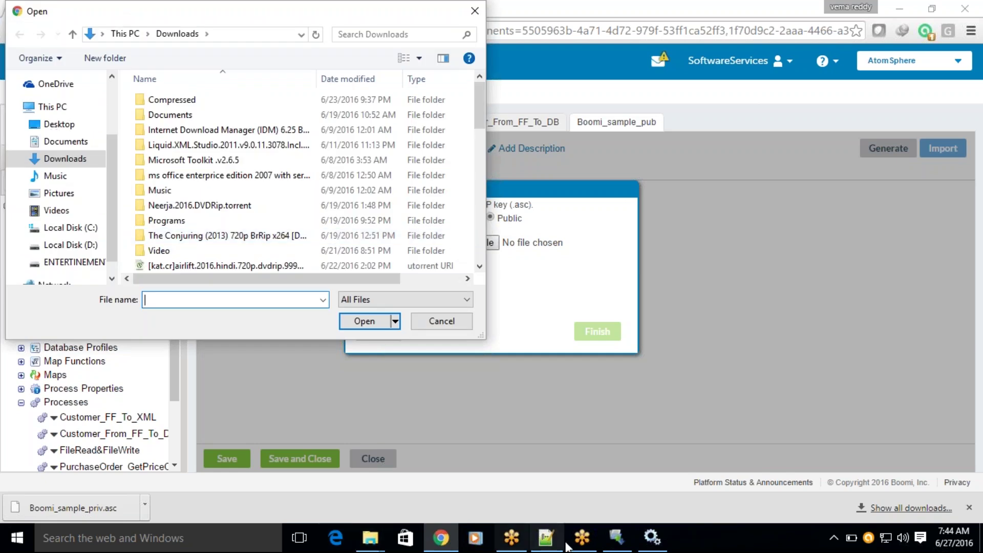
click(547, 539)
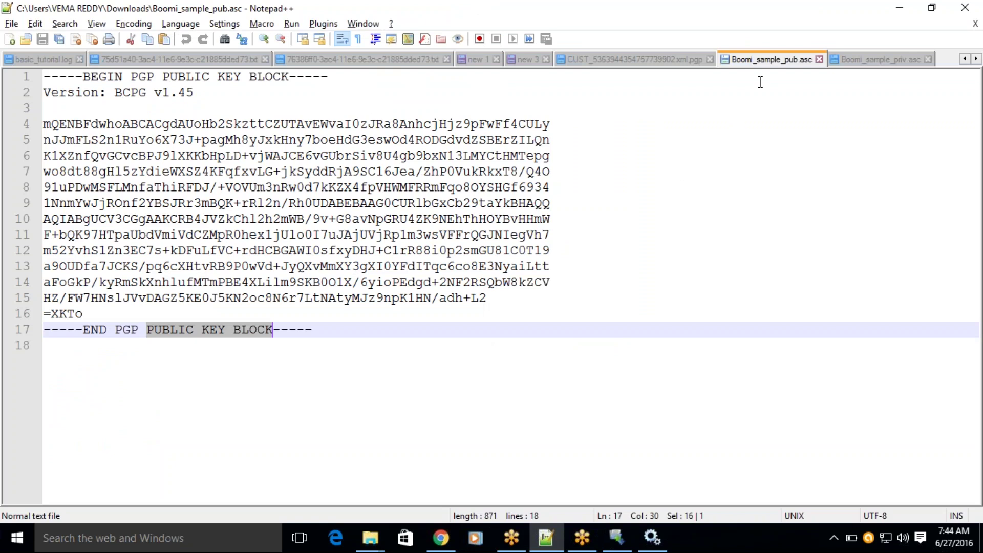
right_click(767, 65)
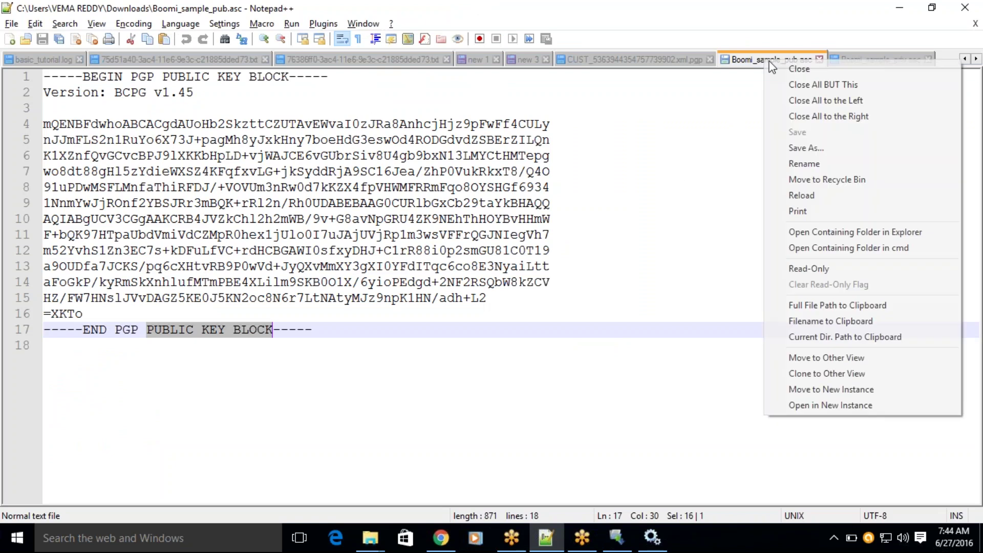
click(822, 305)
key(alt+Tab)
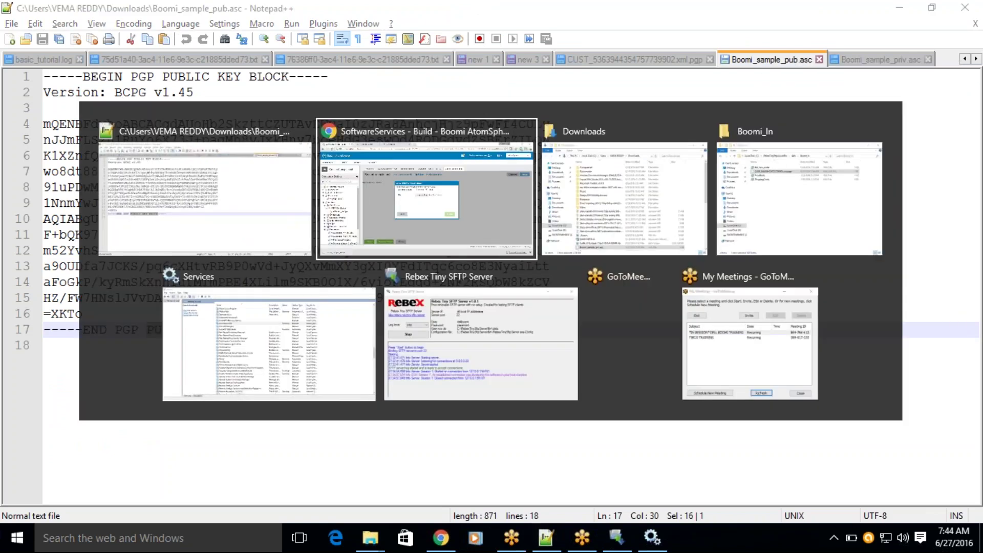
key(ctrl+v)
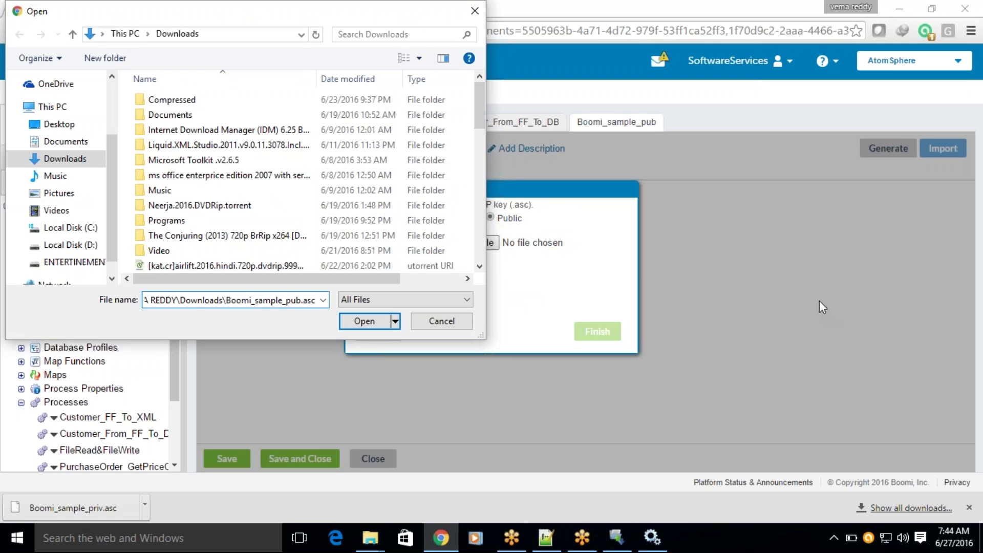
key(Return)
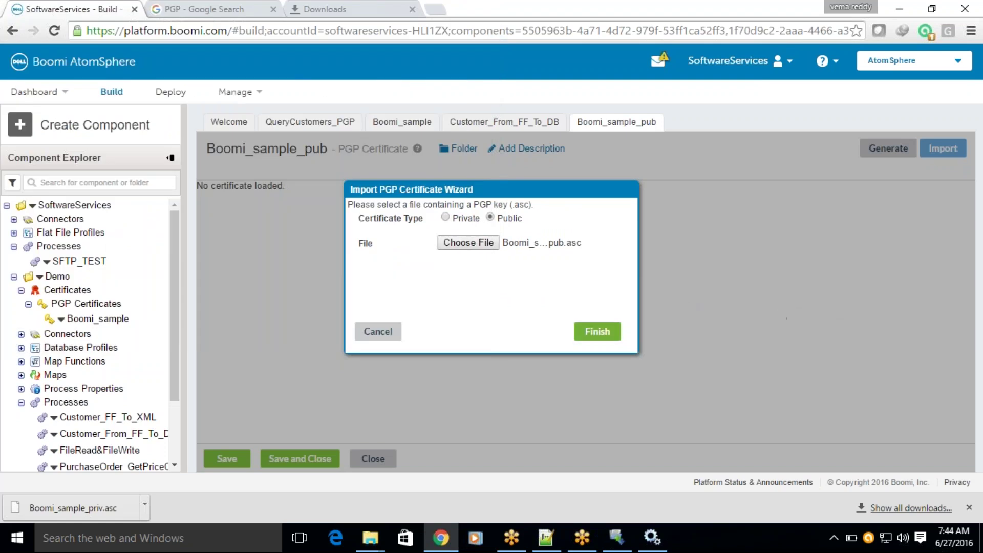
click(598, 332)
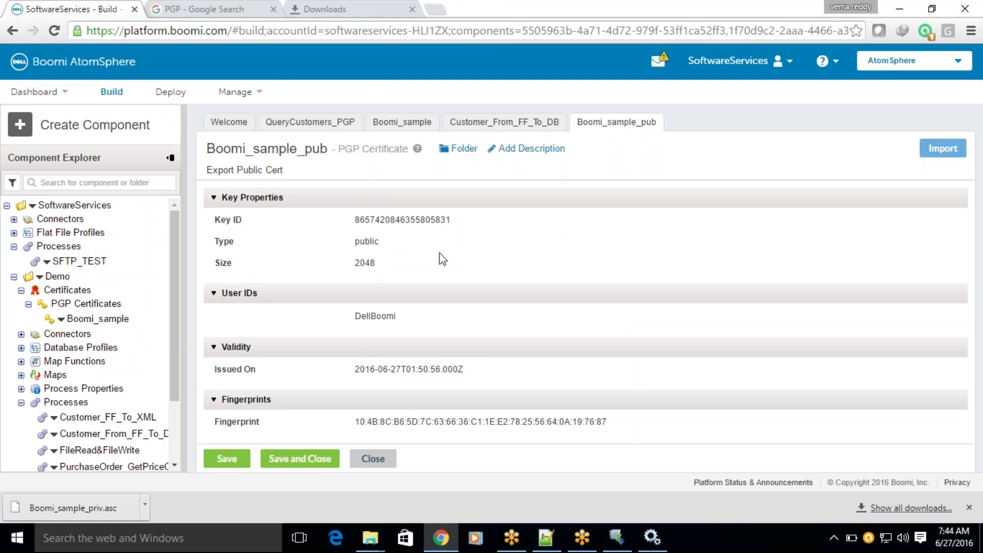
Verify the key is public, 2048-bit, user DellBoomi, and save Boomi_sample_pub.
double_click(367, 241)
double_click(360, 262)
drag(355, 316, 385, 321)
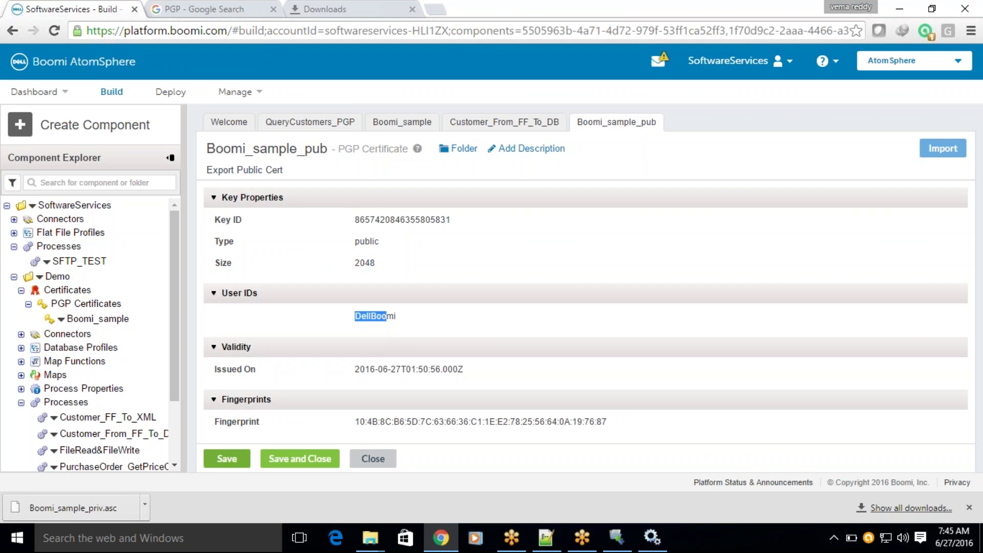
click(237, 459)
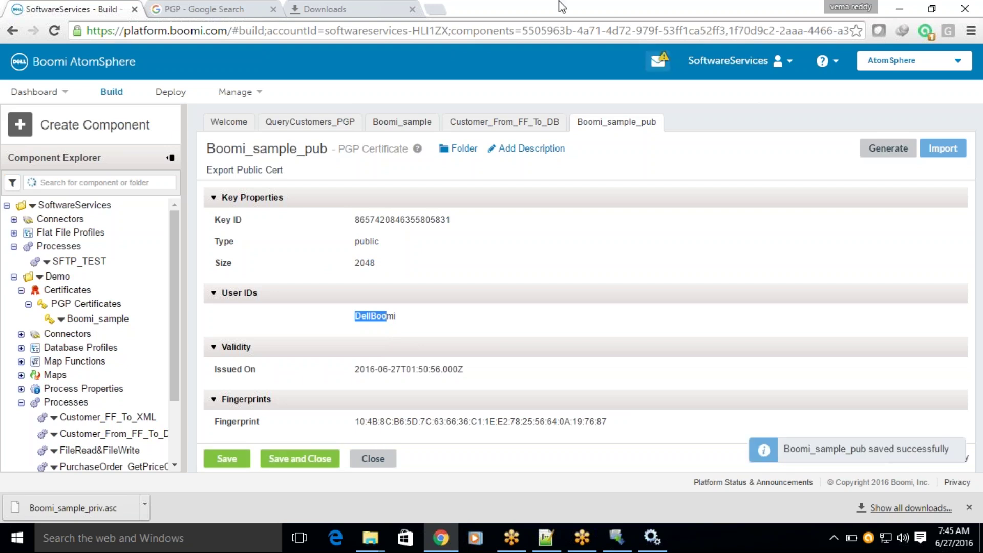
click(20, 130)
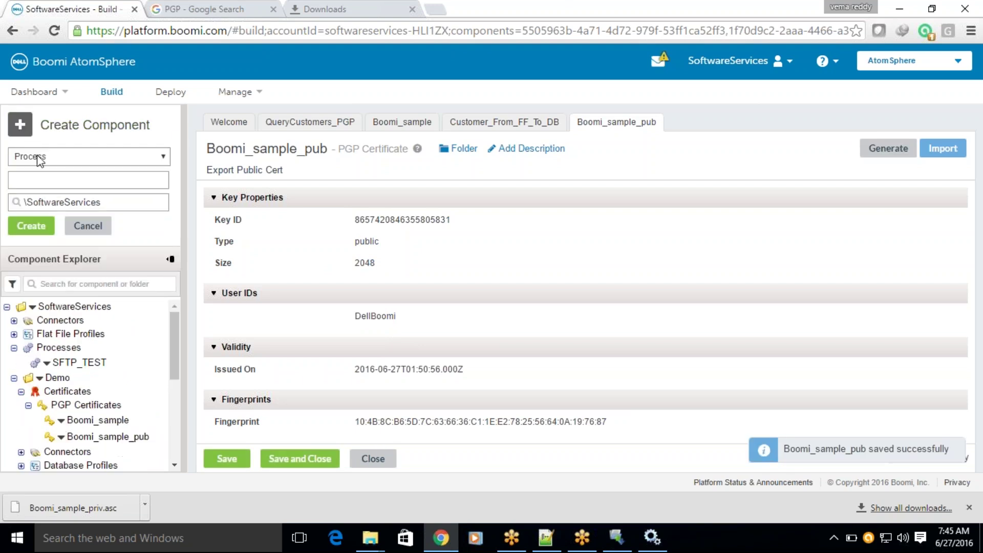
Create a PGP Certificate component named Boomi_sample_priv in the Demo folder.
click(38, 156)
click(31, 171)
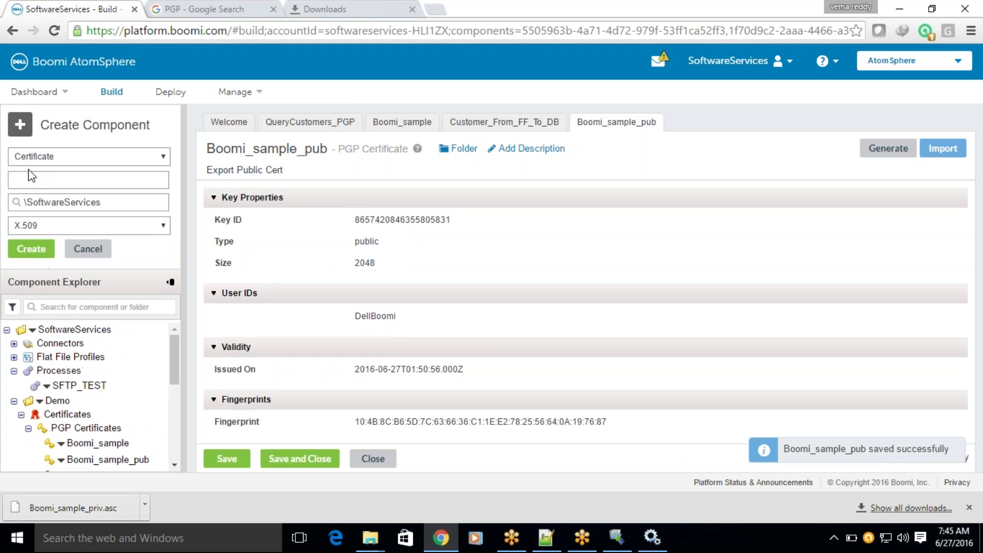
click(32, 225)
click(33, 251)
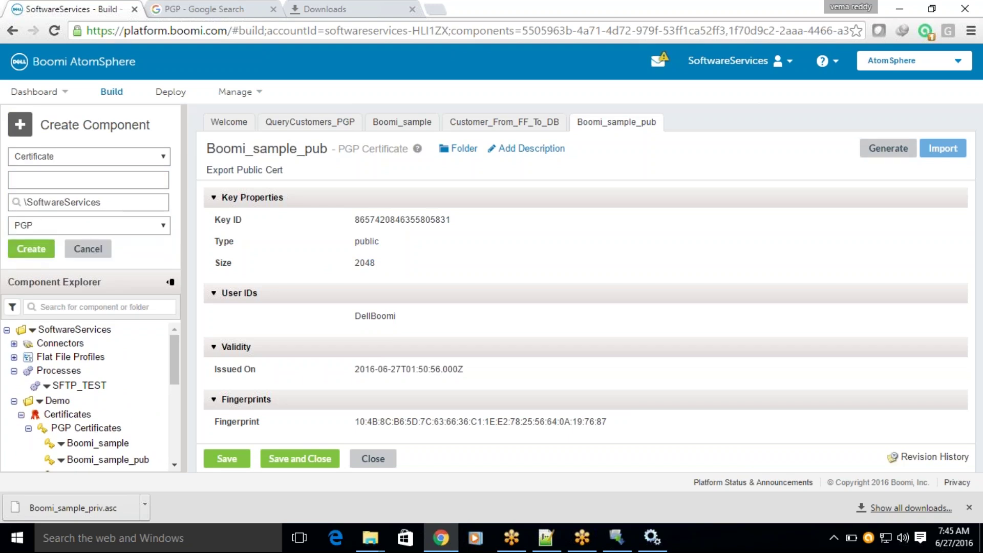
click(40, 202)
click(44, 244)
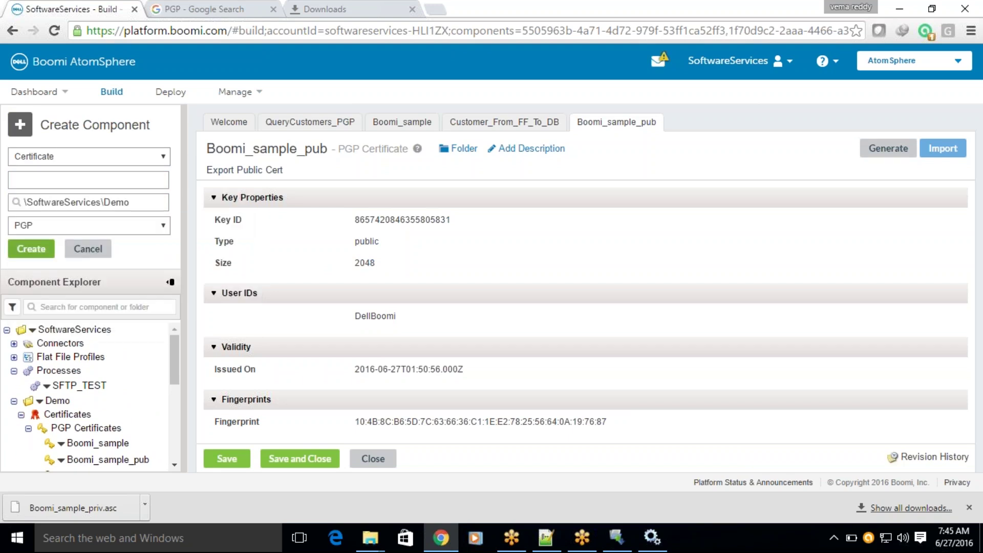
click(47, 179)
text(Boomi_)
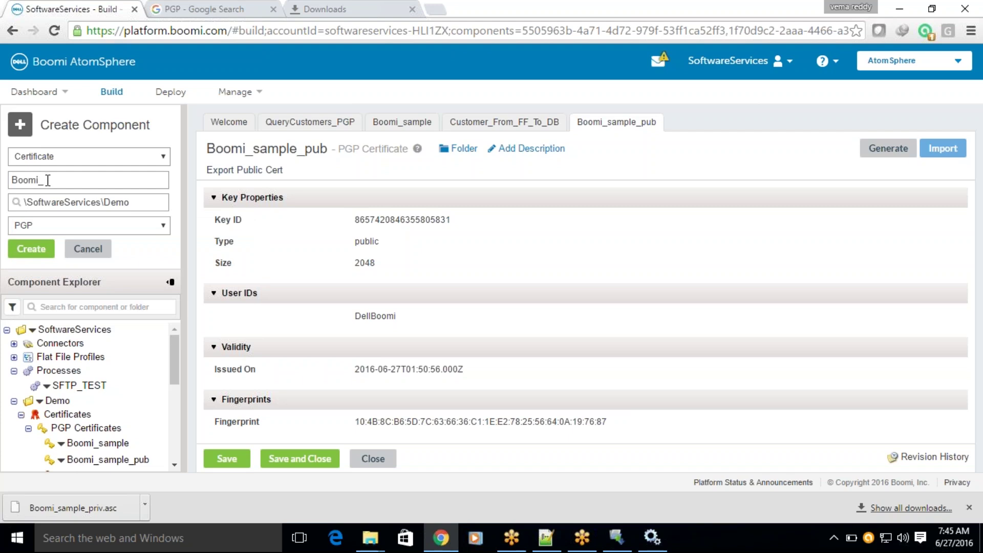
text(sample_priv)
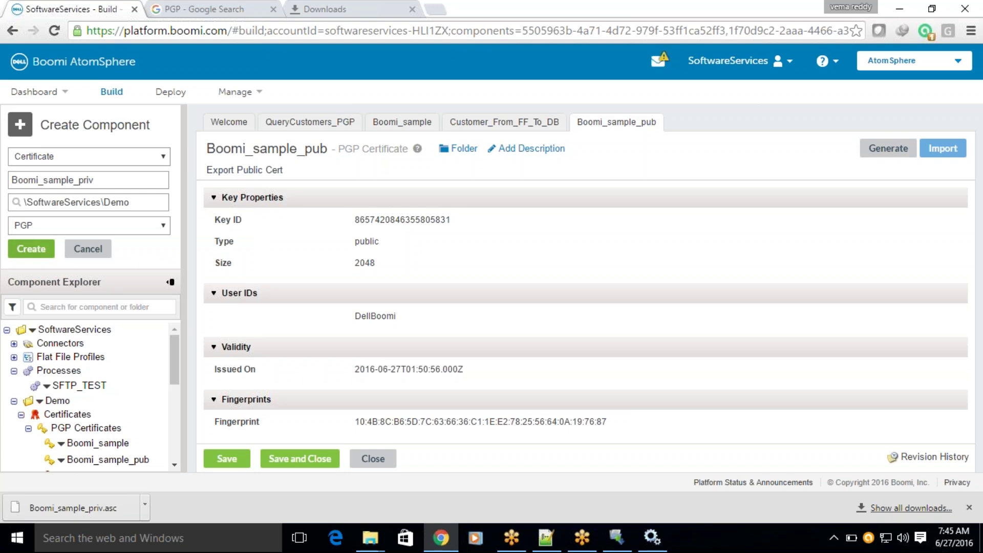
key(Return)
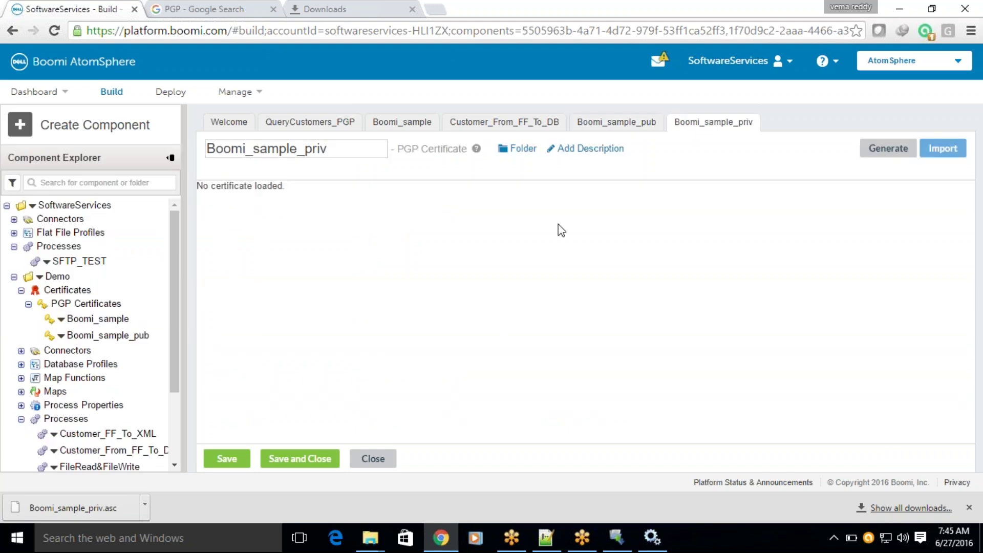
Copy the full file path of Boomi_sample_priv.asc from Notepad++.
click(546, 537)
click(881, 60)
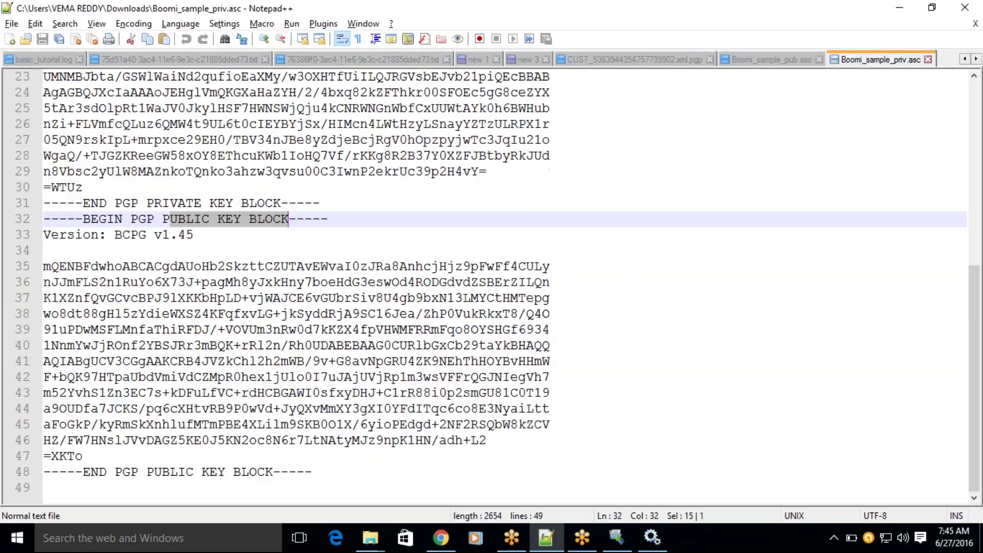
right_click(880, 60)
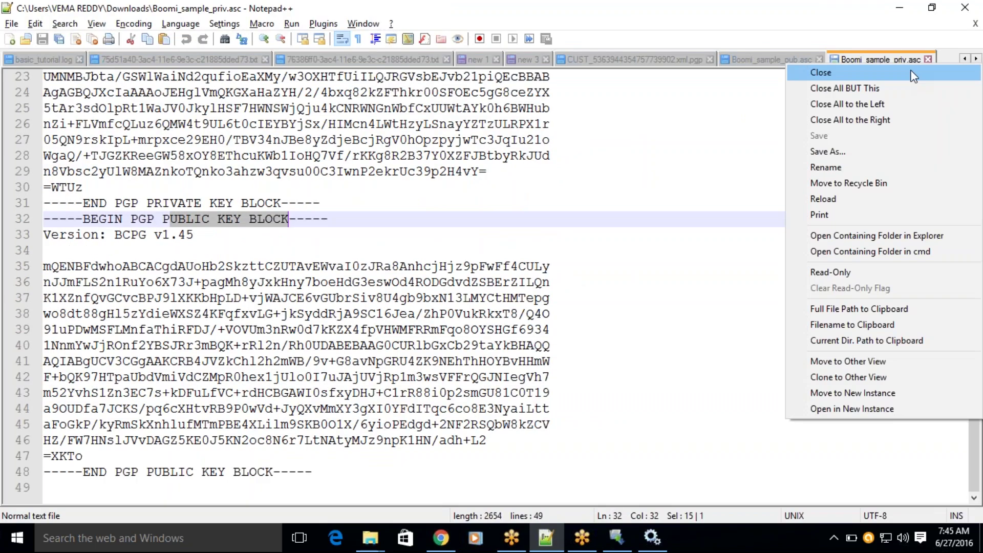
click(857, 308)
key(alt+Tab)
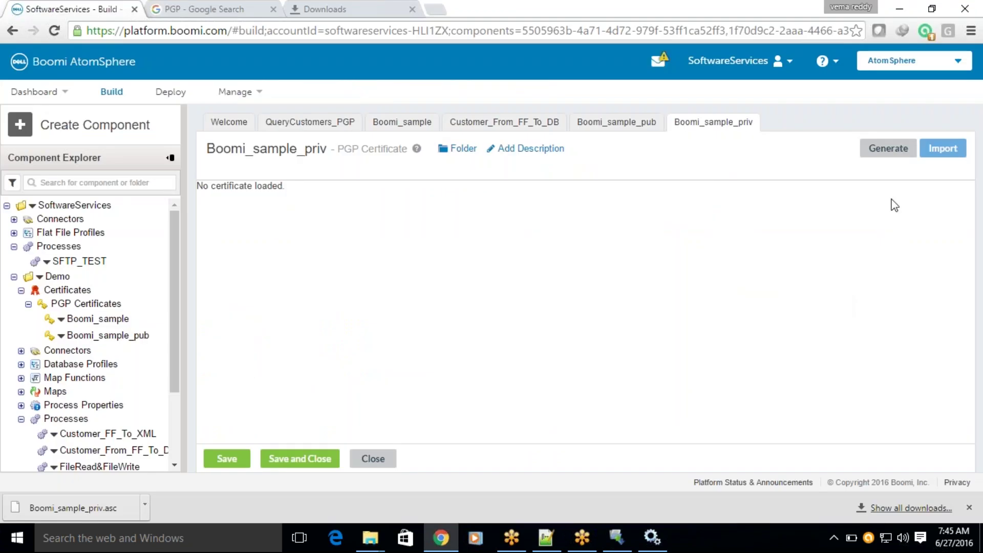
Import the Boomi_sample_priv.asc private key into Boomi_sample_priv, entering the key's pass phrase.
click(954, 153)
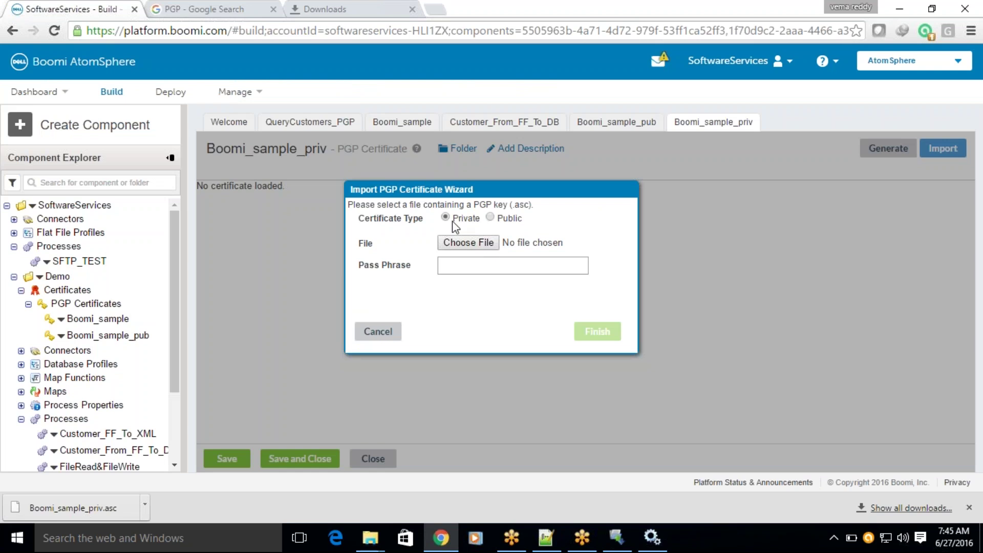
click(472, 241)
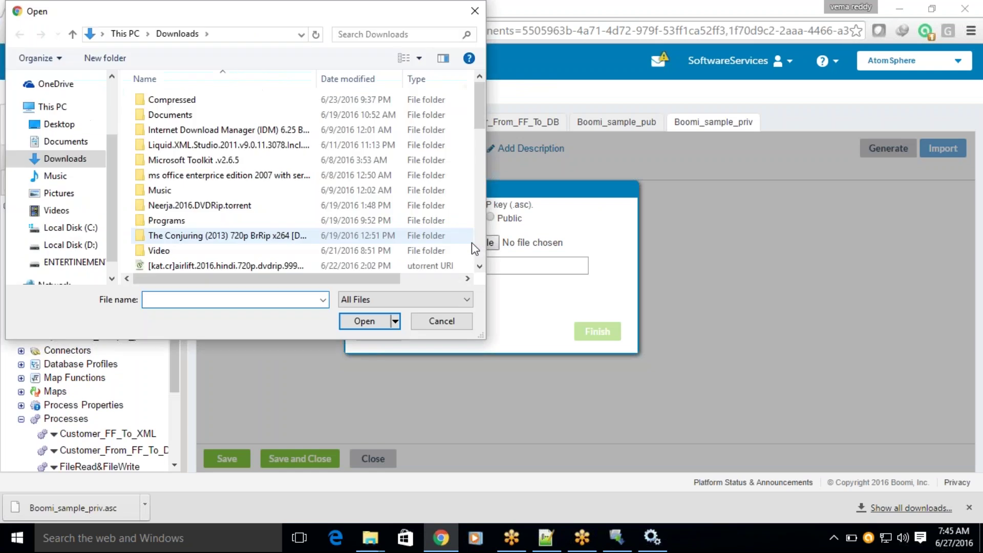
key(ctrl+v)
key(Return)
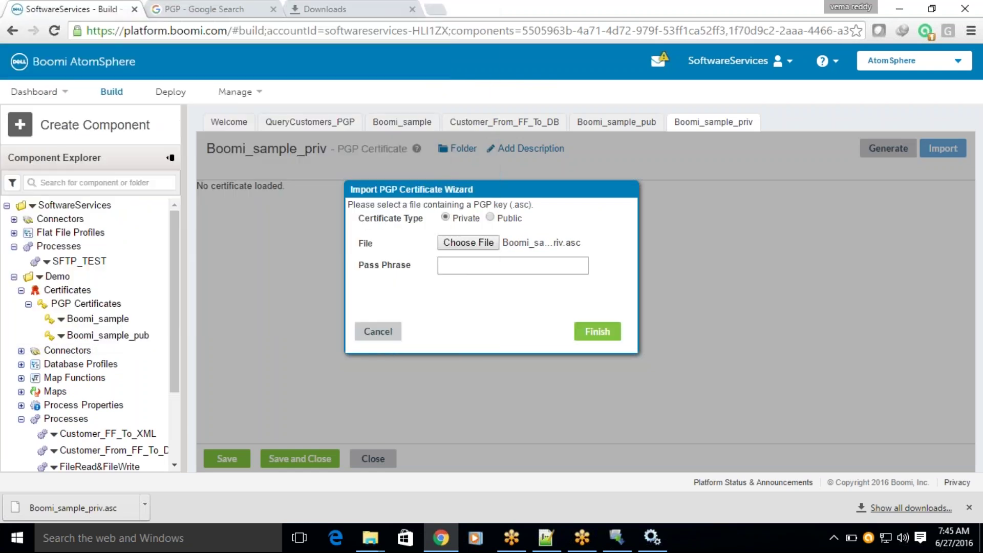
click(478, 264)
text(test12345)
click(597, 332)
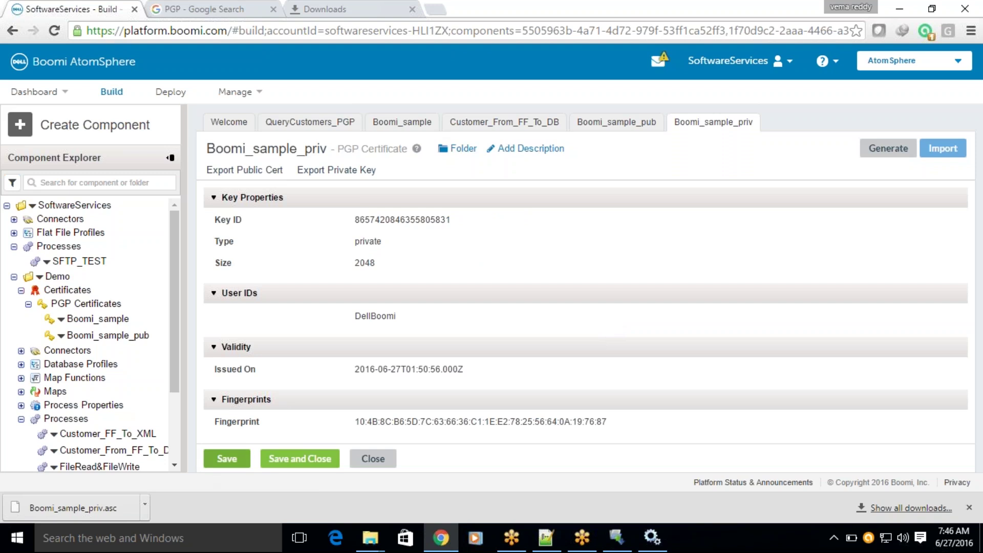
Save Boomi_sample_priv and select its certificate fingerprint.
click(229, 460)
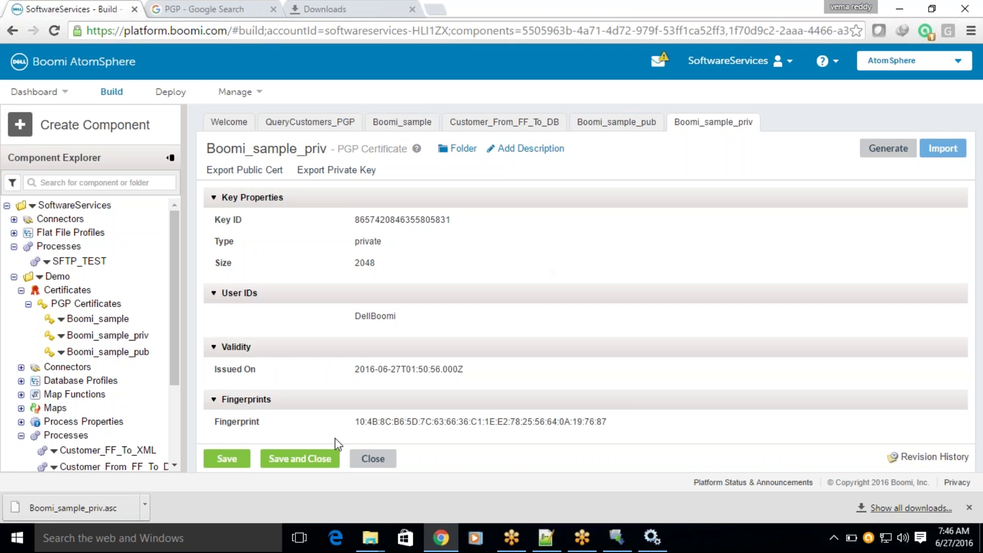
drag(359, 420, 444, 421)
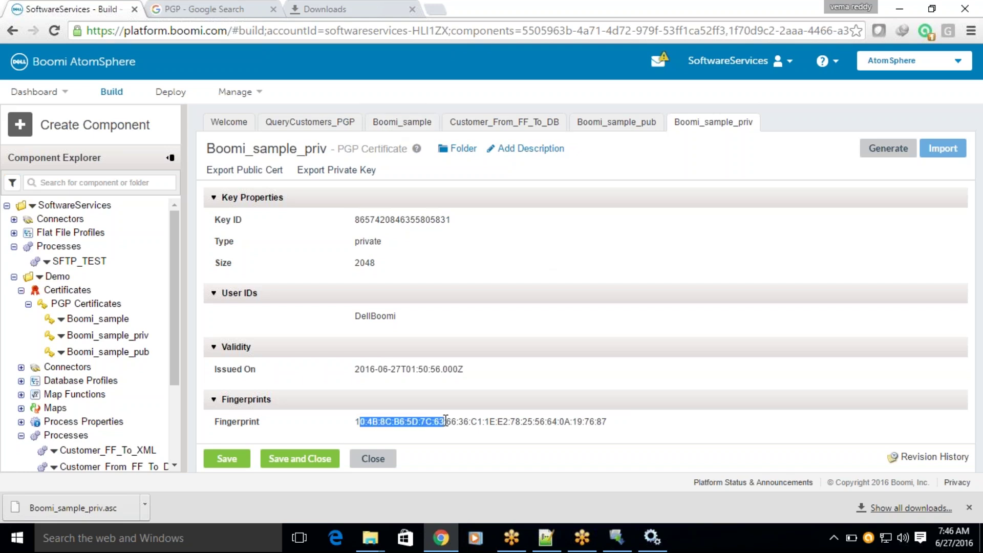
triple_click(605, 424)
drag(604, 424, 519, 404)
drag(213, 399, 357, 419)
key(ctrl+c)
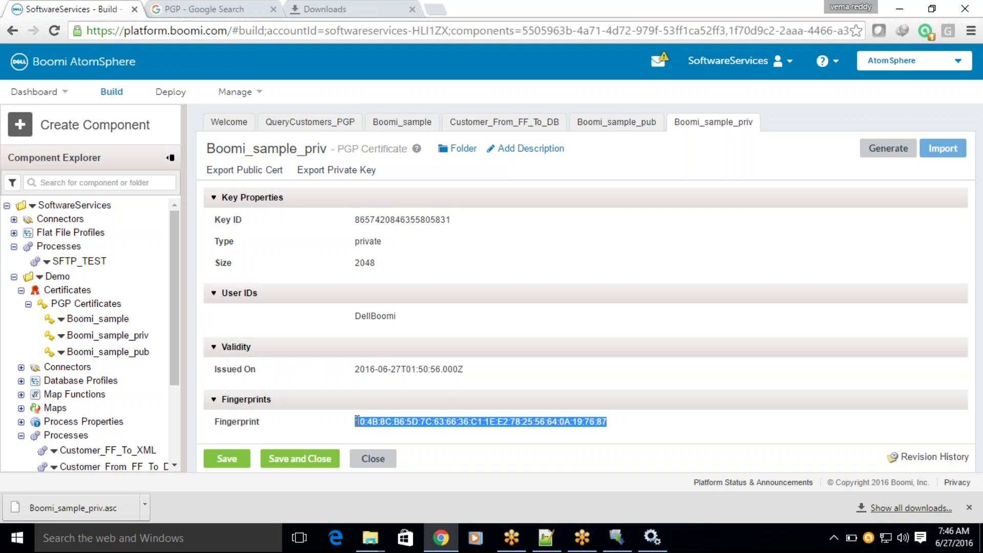
Confirm fingerprint 10:4B:8C…19:76:87 also appears on Boomi_sample_pub and Boomi_sample.
key(ctrl+f)
key(ctrl+v)
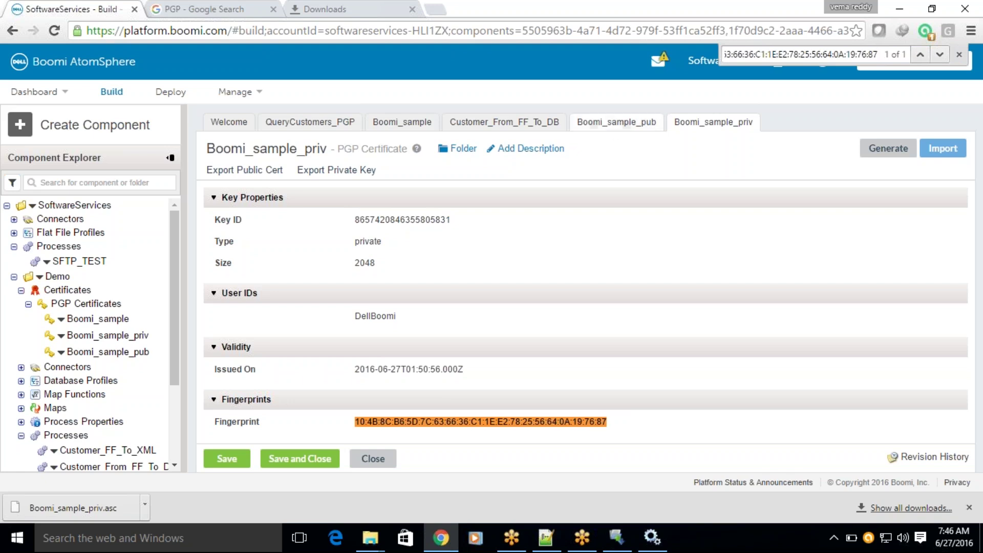
click(612, 123)
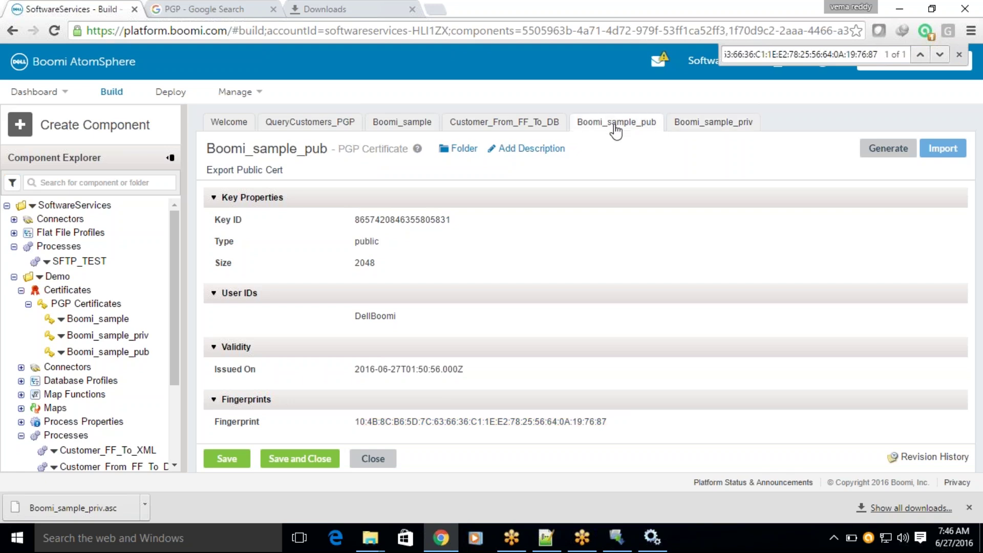
click(939, 55)
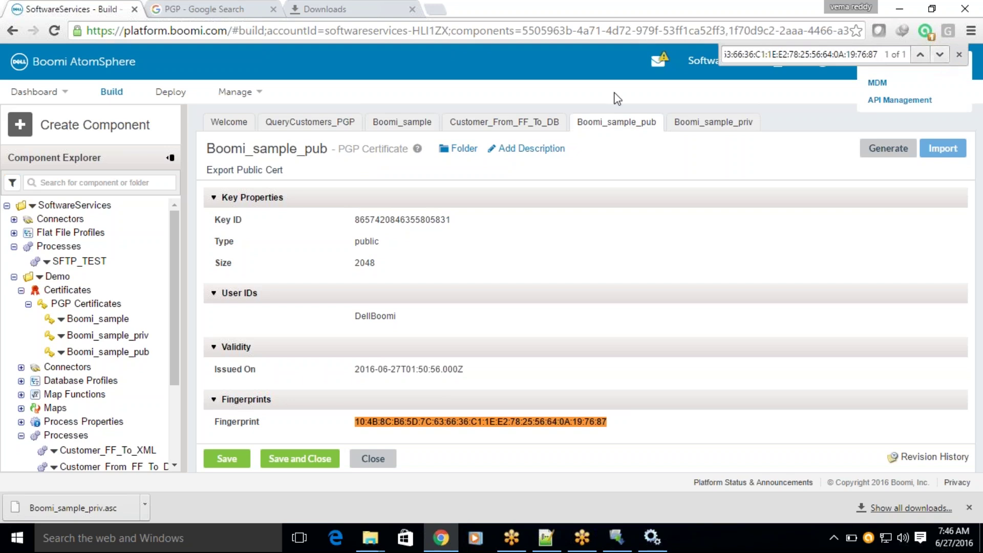
click(402, 122)
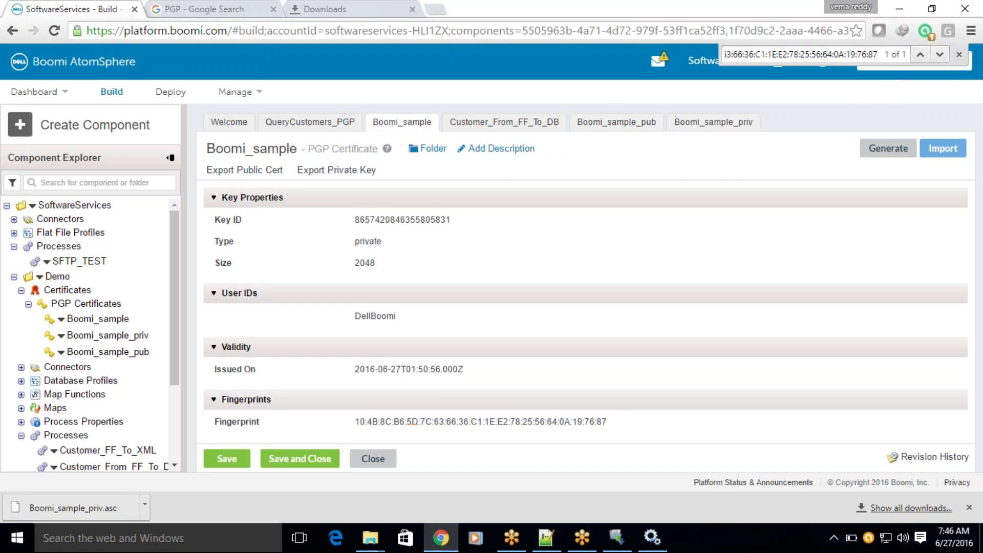
click(939, 54)
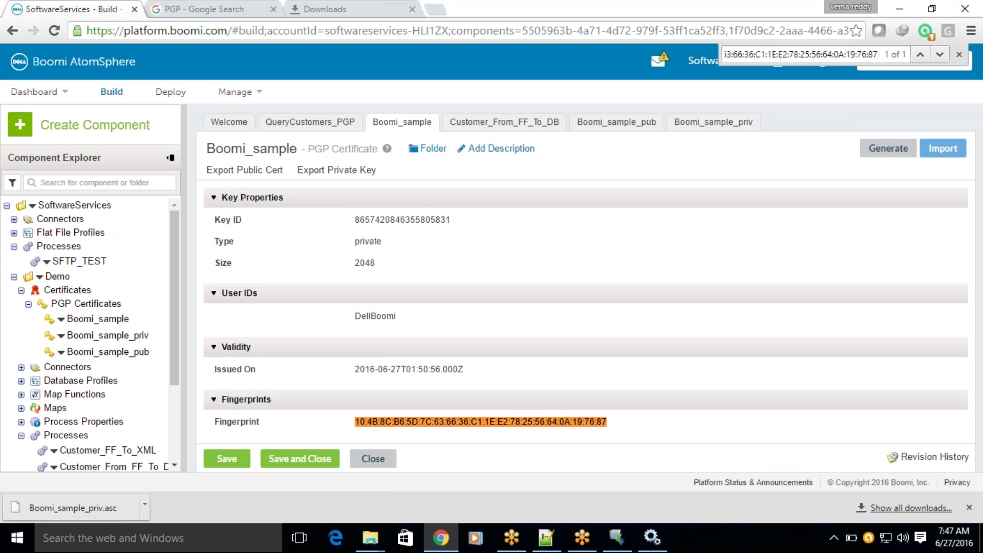
Start a new Certificate component in the Demo folder with PGP format.
click(21, 125)
click(39, 156)
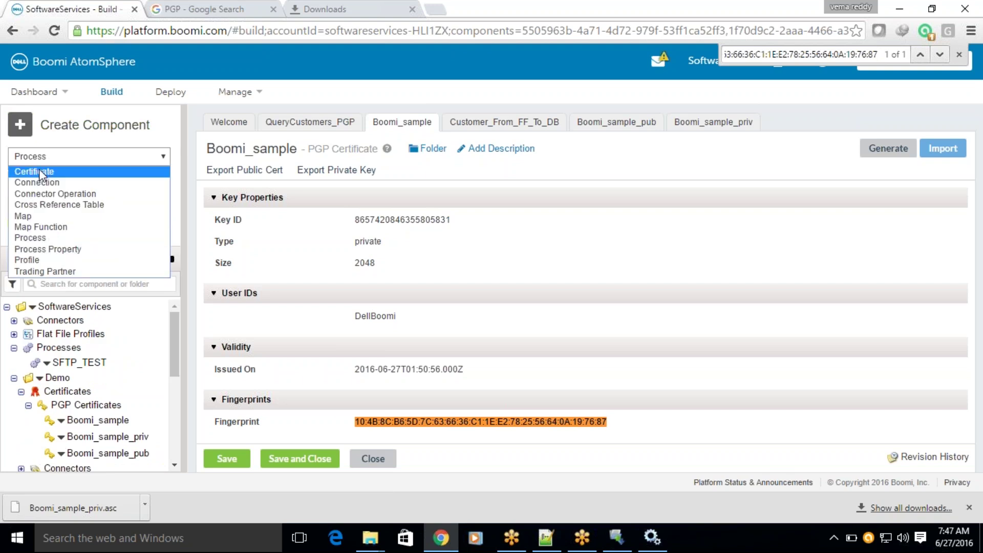
click(39, 171)
click(59, 201)
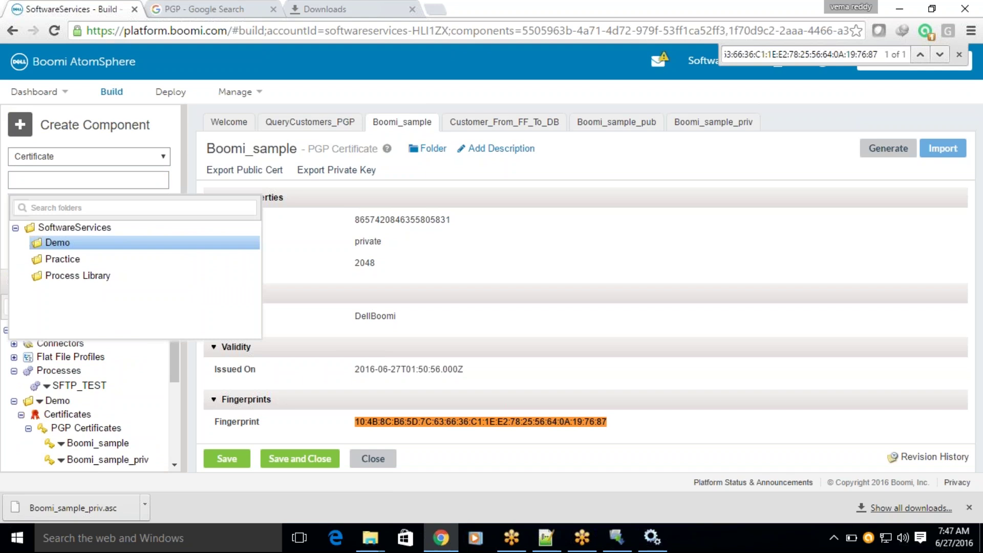
click(53, 244)
click(41, 225)
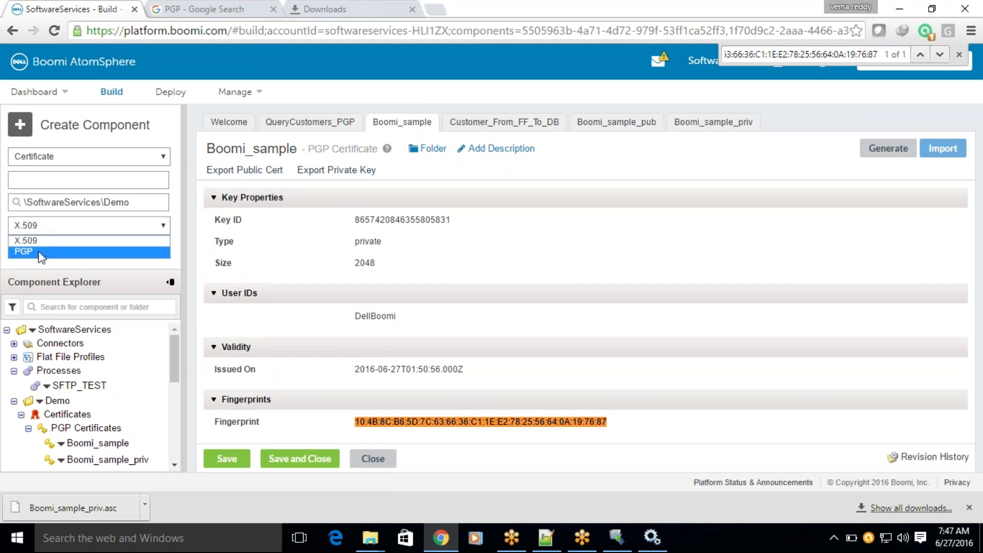
click(41, 252)
Name the certificate Boomi_Test, fixing the capital T, and create it.
click(44, 175)
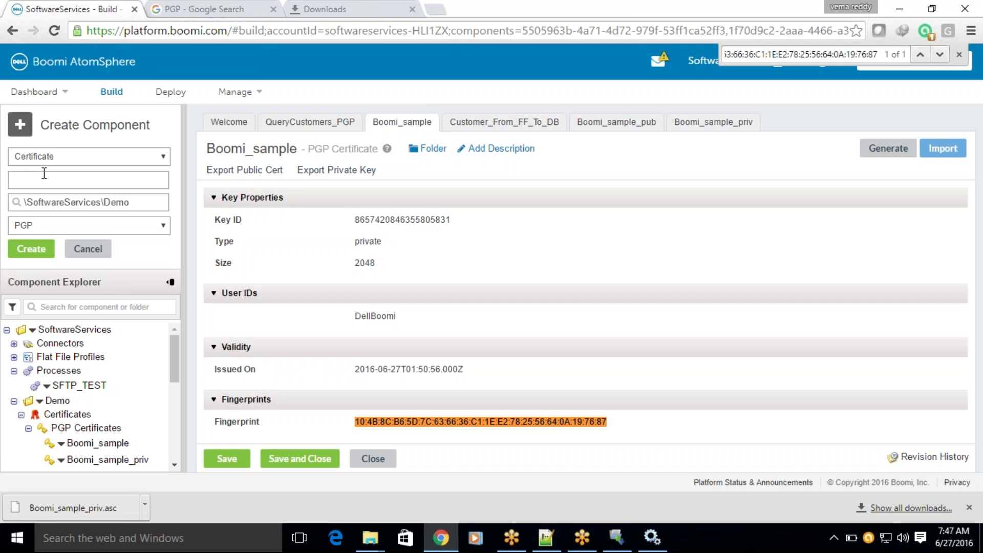
text(Boomi_test)
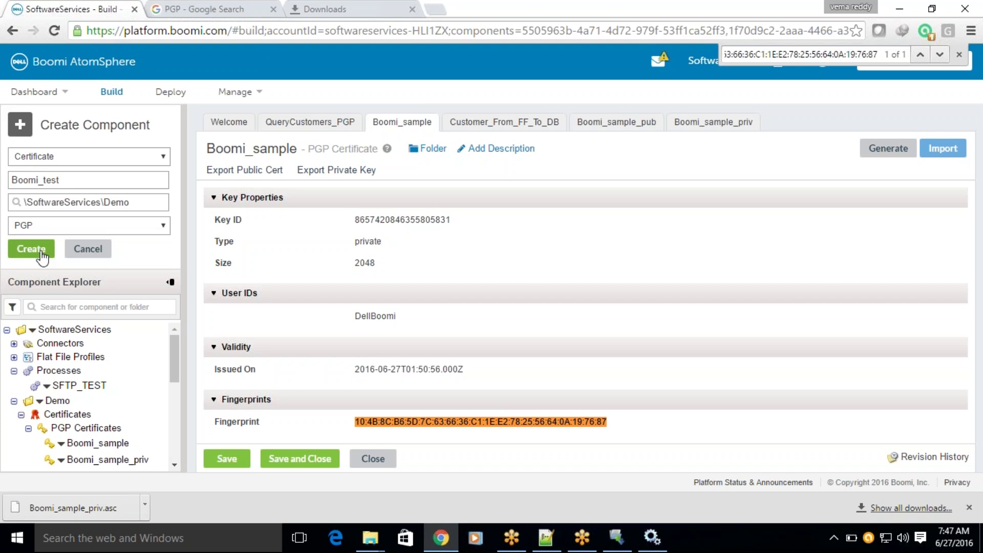
click(47, 179)
key(BackSpace)
text(T)
click(31, 249)
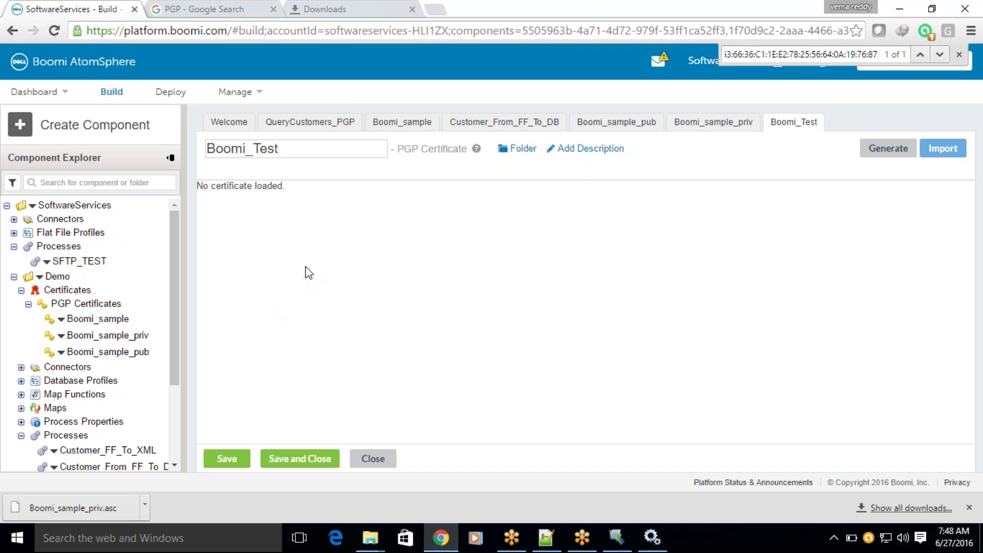
Generate an RSA 2048-bit private key with identity Boomi_Test.
click(883, 151)
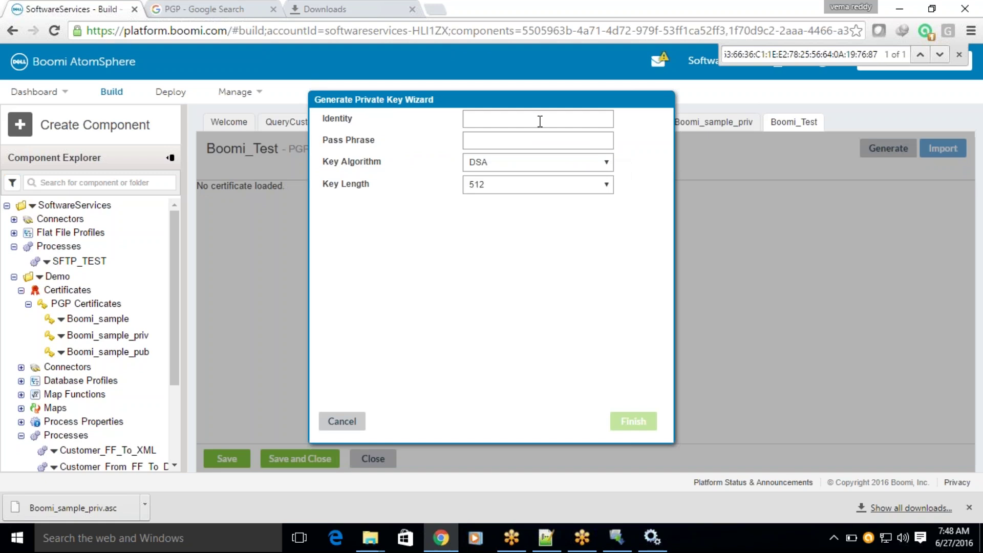
text(b)
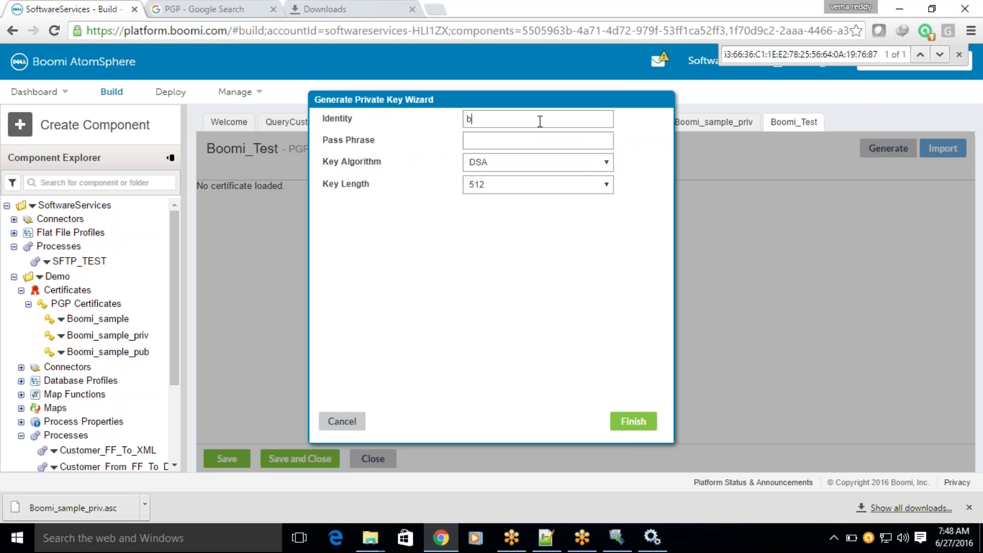
key(BackSpace)
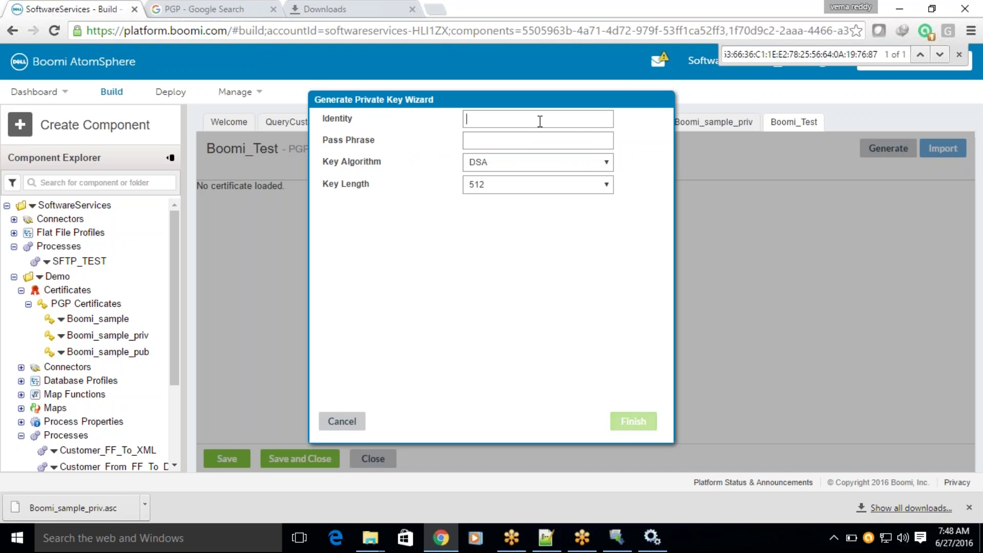
text(Boo)
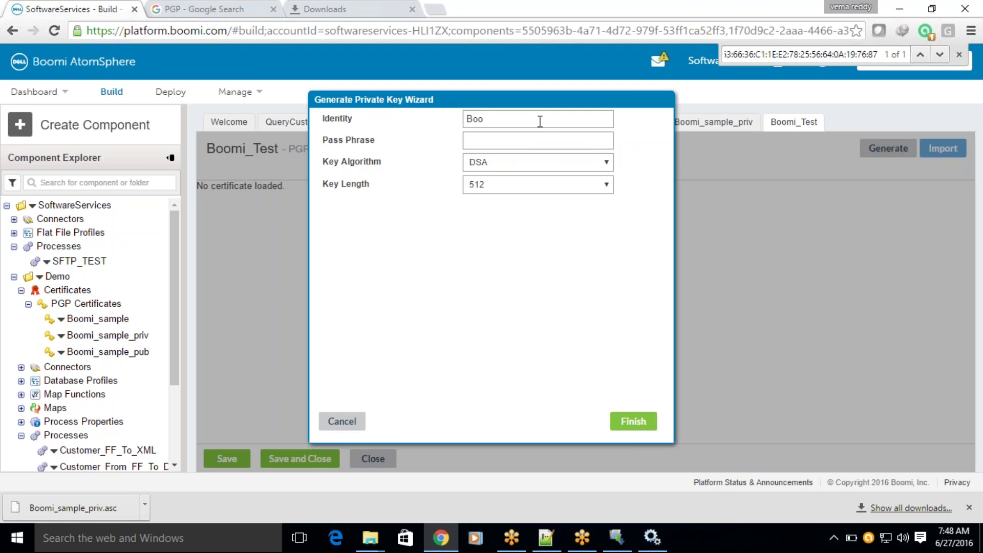
text(mi_Test)
click(484, 162)
click(484, 188)
click(484, 191)
click(484, 223)
click(633, 422)
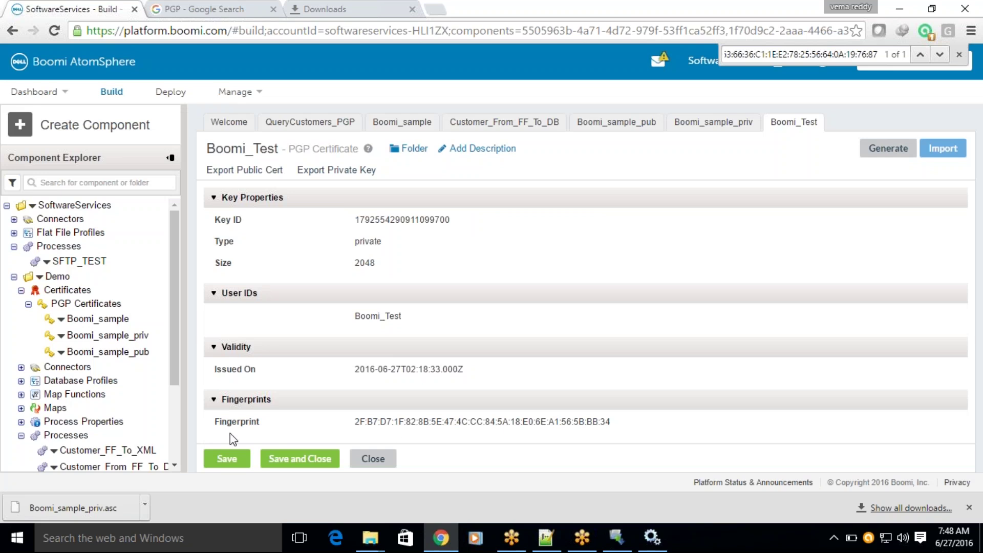
Save Boomi_Test, export its public key as Boomi_Test_pub.asc, and begin another component.
click(227, 458)
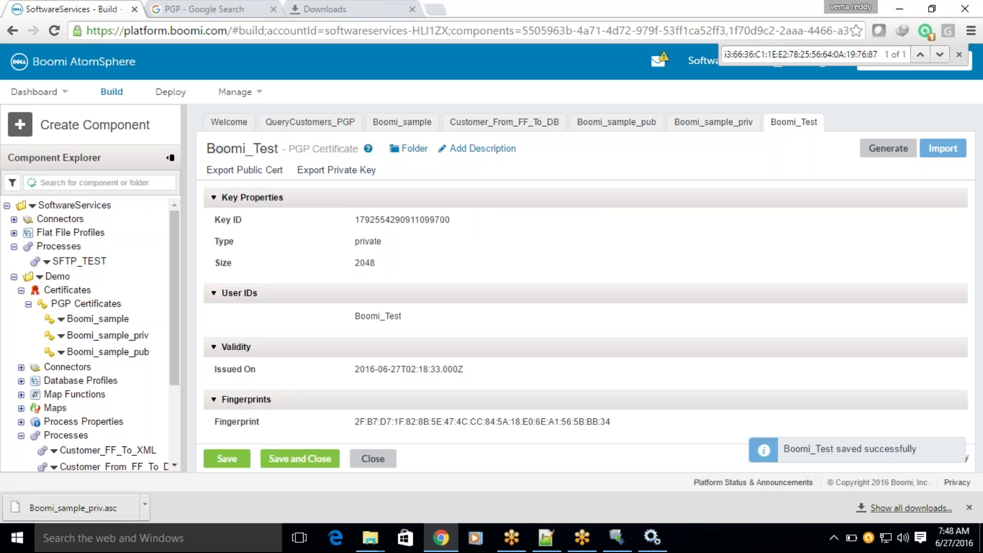
click(266, 170)
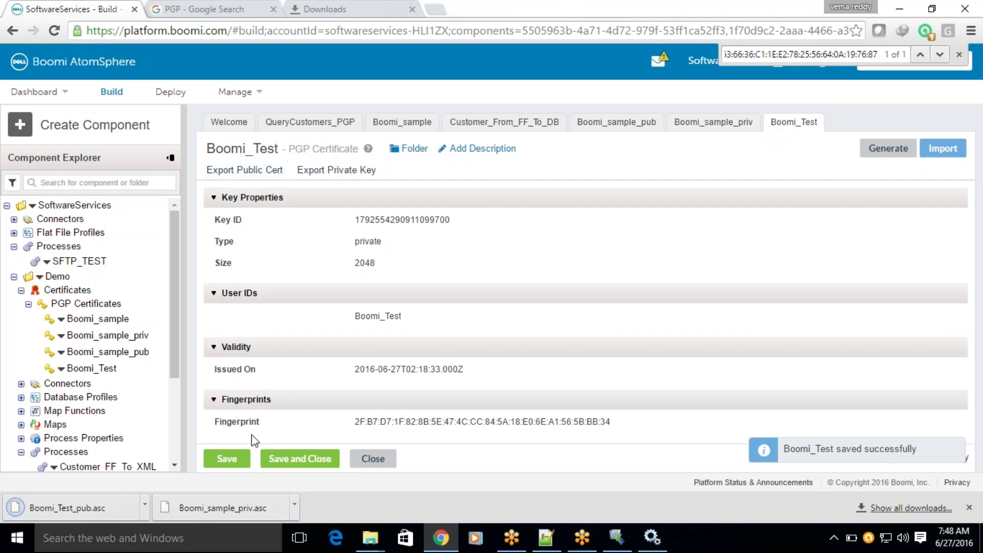
click(227, 458)
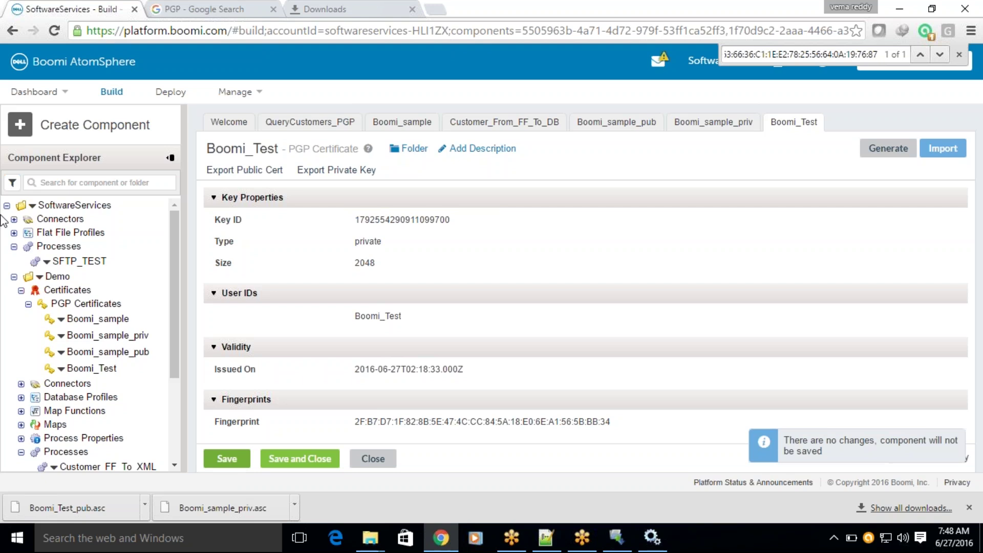
click(24, 131)
click(42, 155)
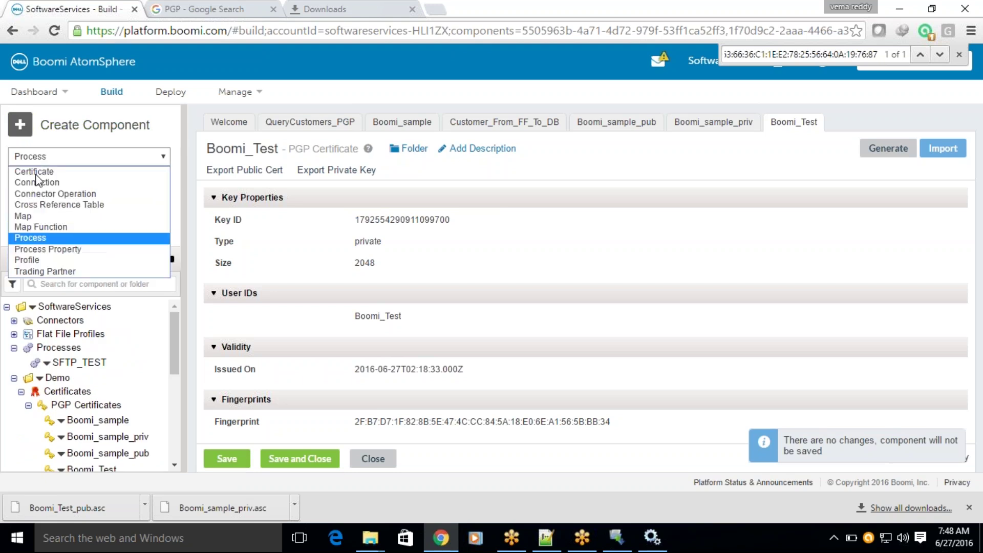
Create a PGP Certificate component named Boomi_Test_Pub in the Demo folder.
click(25, 169)
click(39, 205)
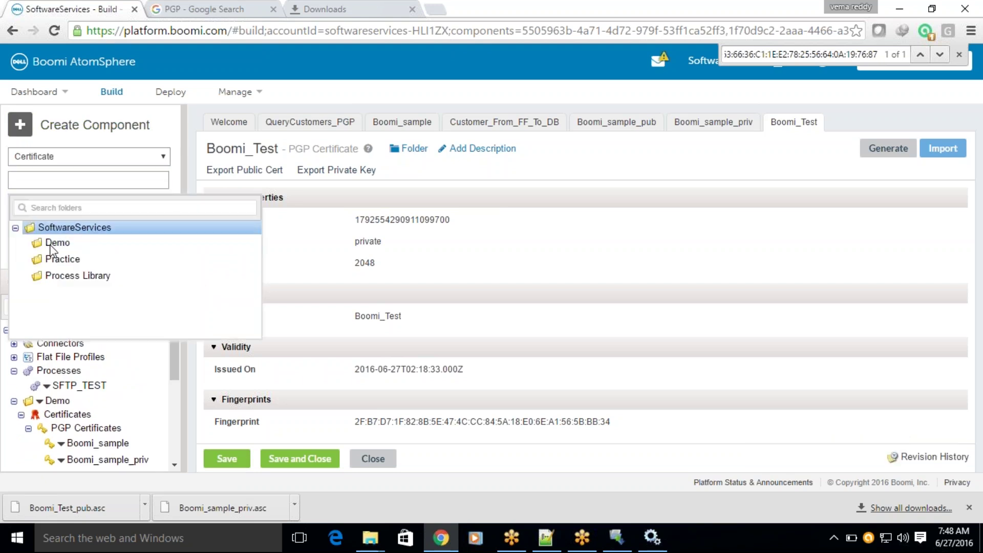
click(54, 242)
click(39, 225)
click(41, 252)
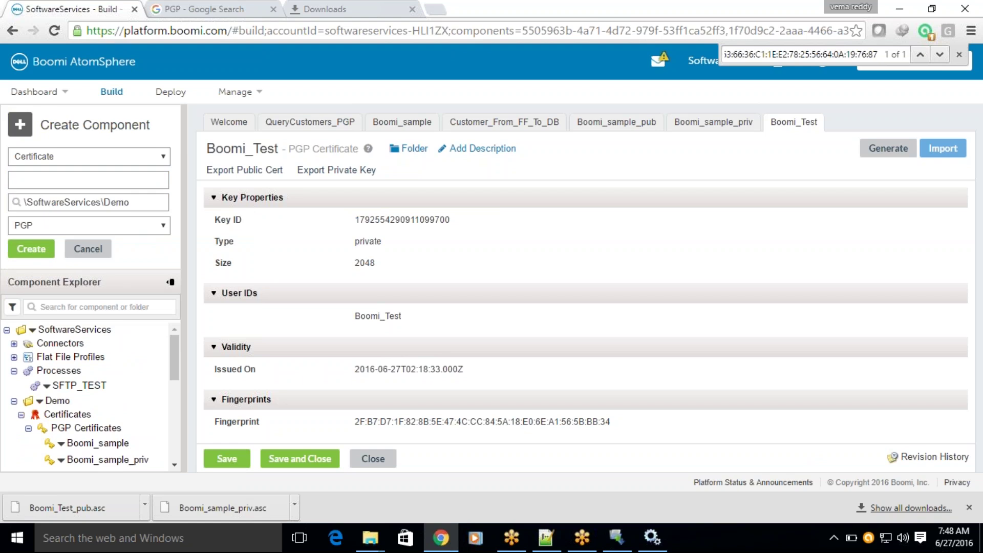
text(Boomi_Test_Pub)
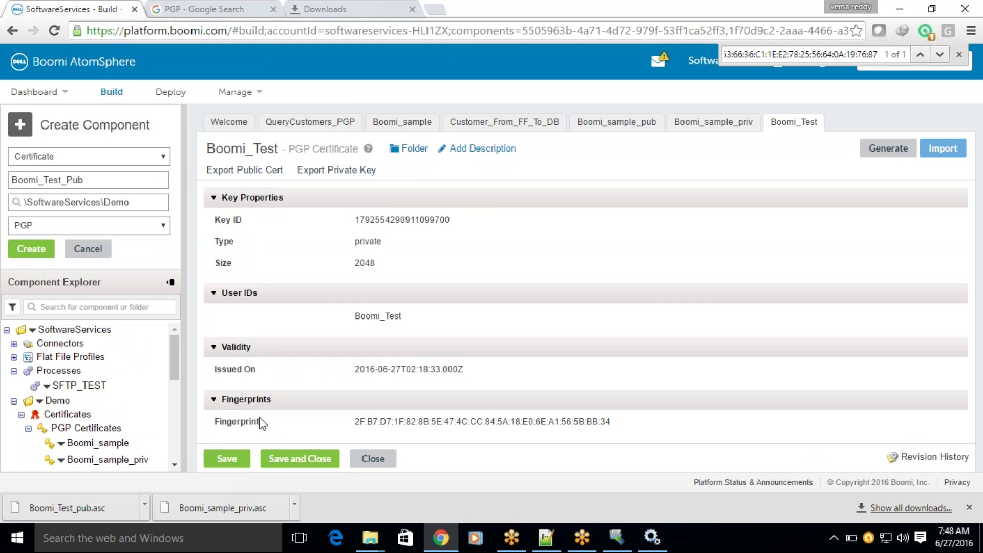
click(34, 250)
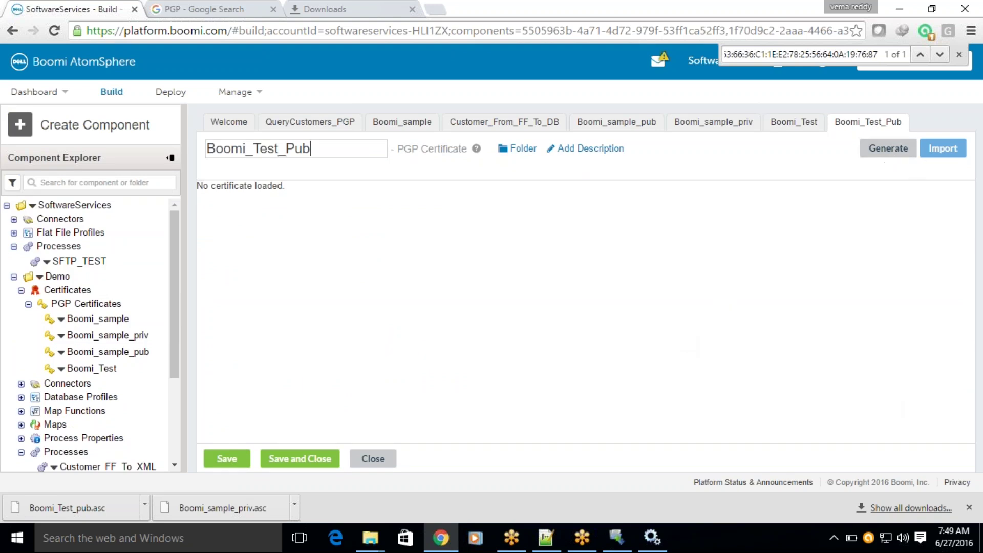
Import Boomi_Test_pub.asc as a public key into Boomi_Test_Pub.
click(942, 149)
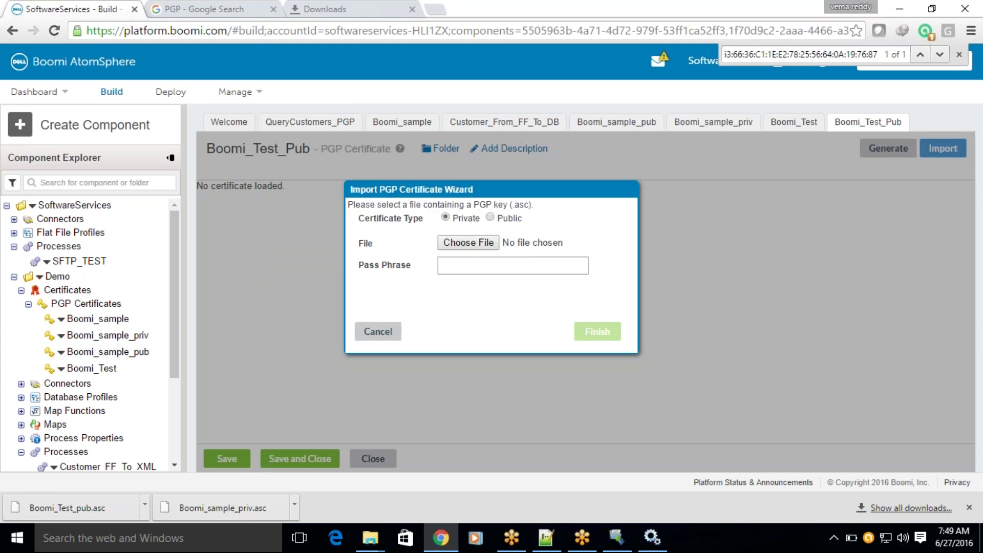
click(490, 217)
click(479, 243)
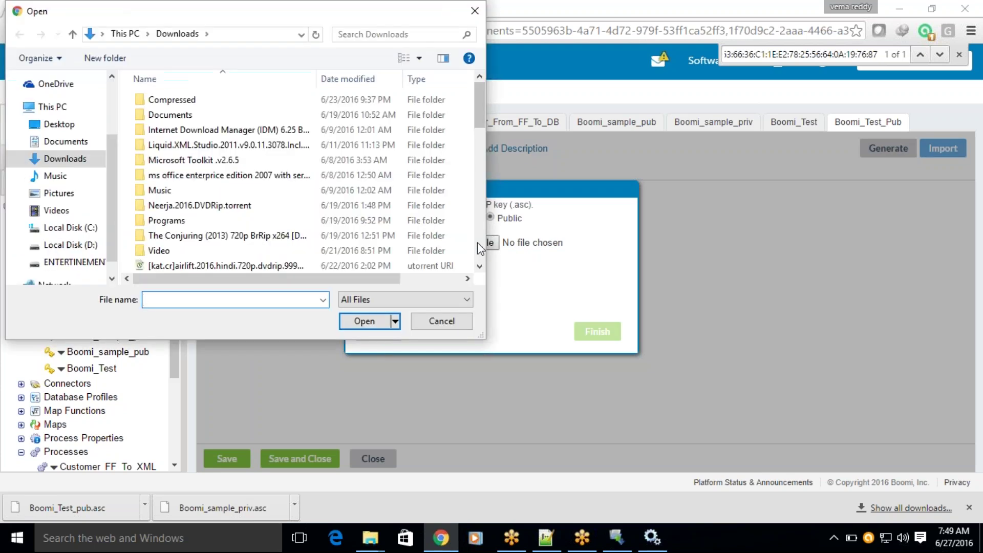
text(Boo)
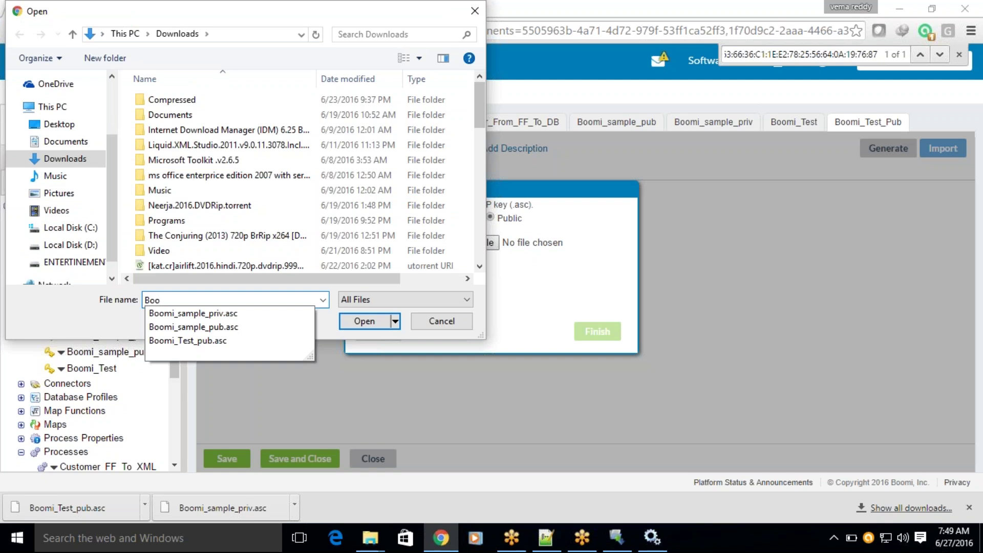
key(Down)
key(Down)
key(Down)
key(Return)
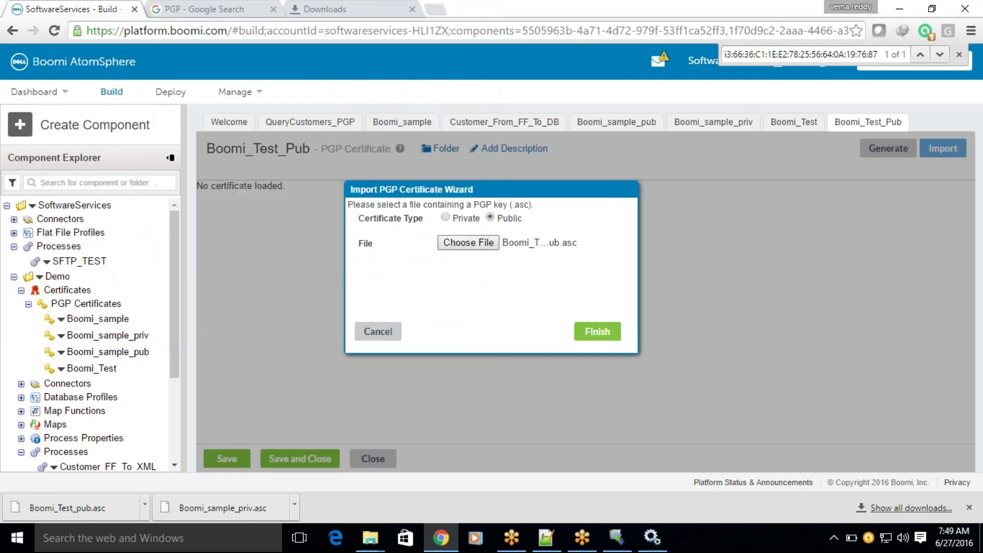
click(586, 332)
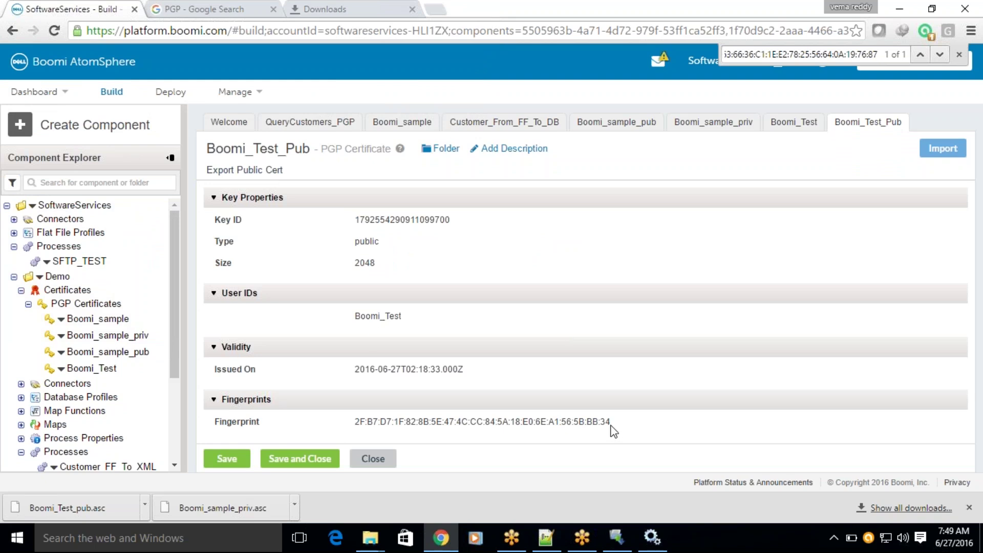
Compare the imported fingerprint against Boomi_Test and Boomi_sample_priv, then close Boomi_Test_Pub.
drag(610, 428, 356, 421)
key(ctrl+c)
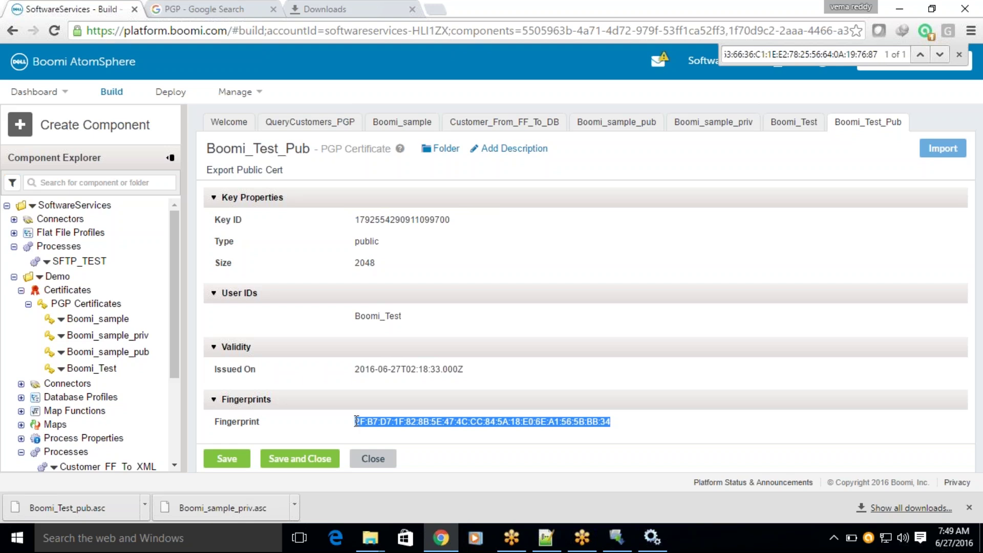
key(ctrl+f)
key(ctrl+v)
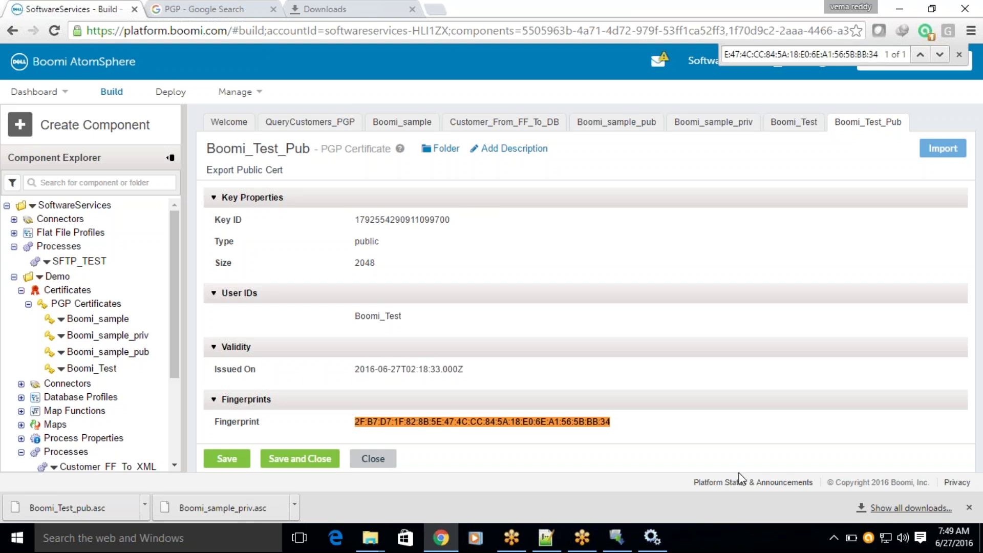
click(807, 124)
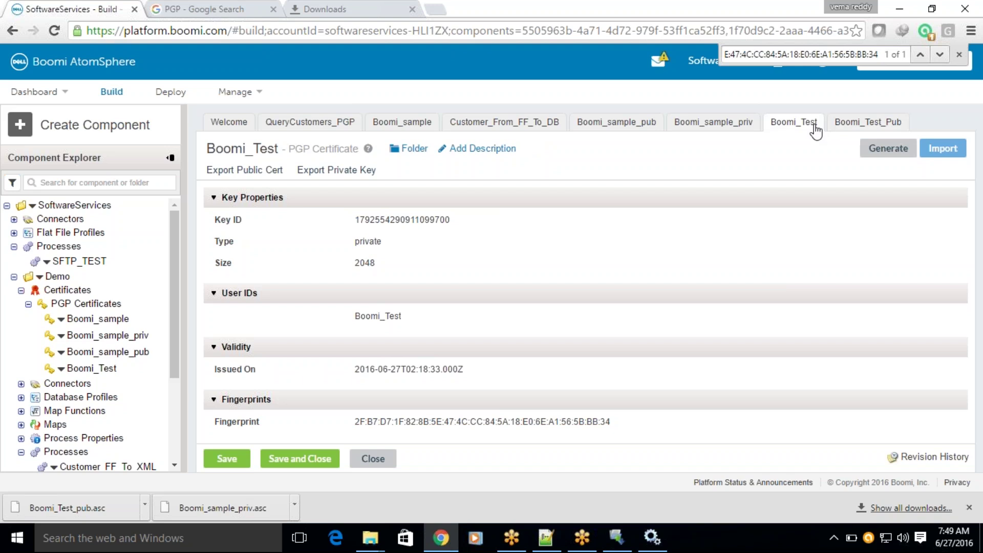
click(939, 56)
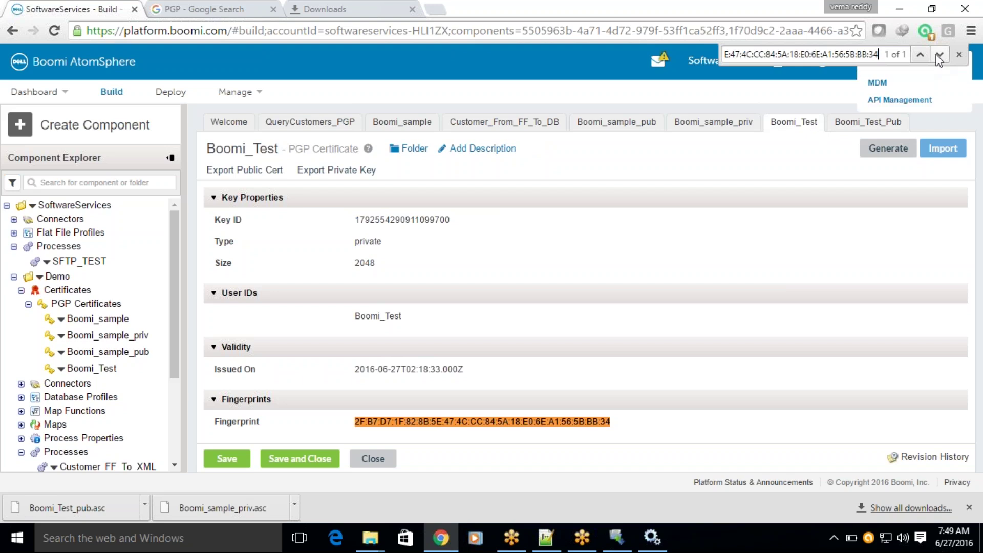
click(712, 128)
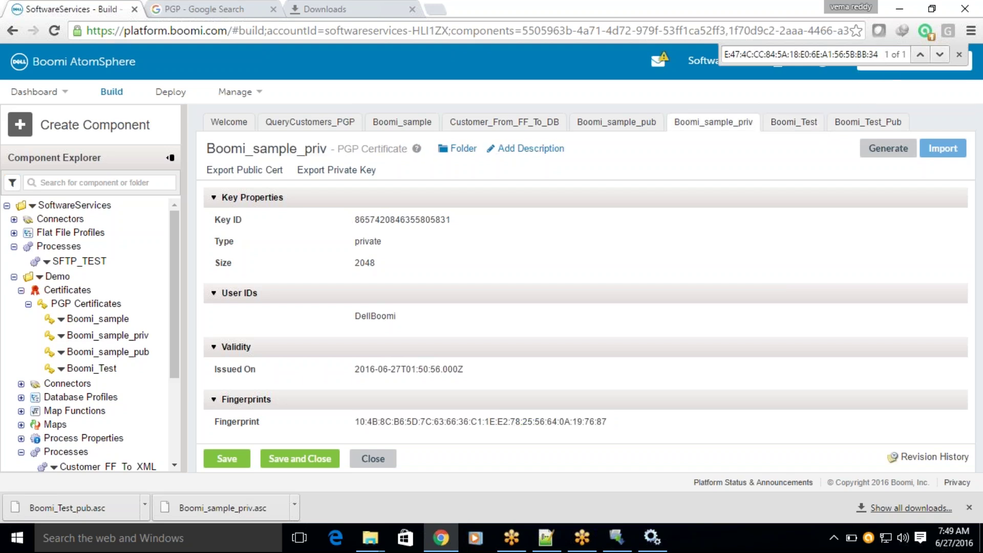
click(940, 53)
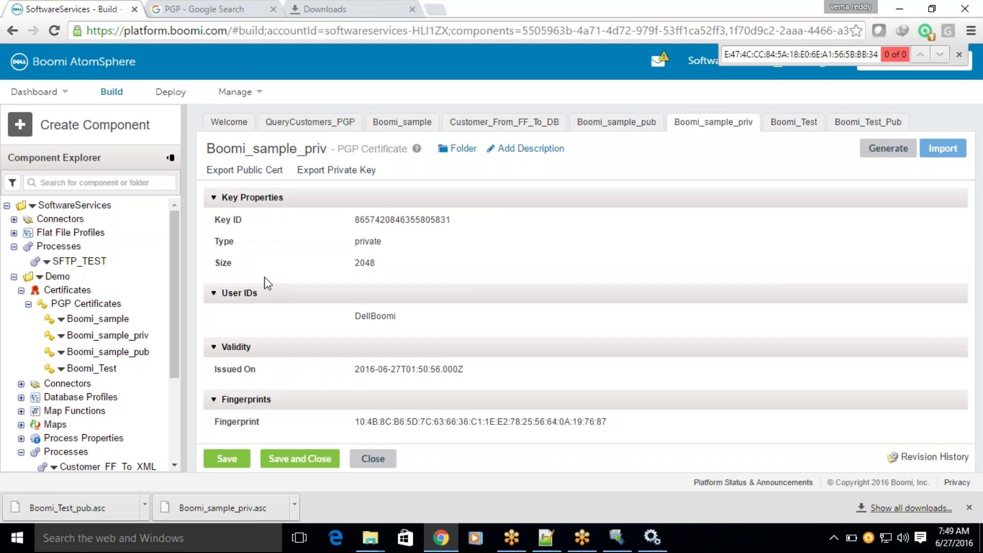
click(960, 54)
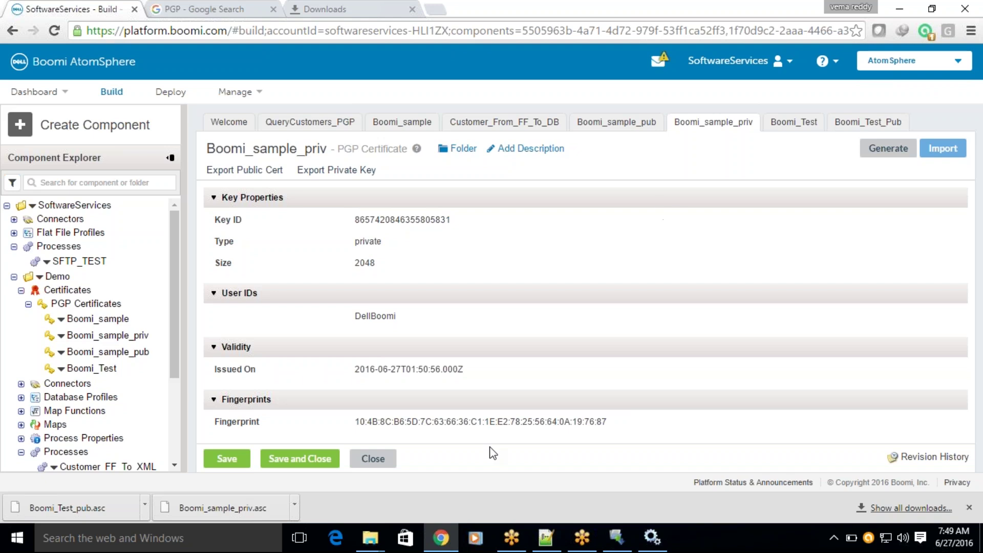
click(851, 124)
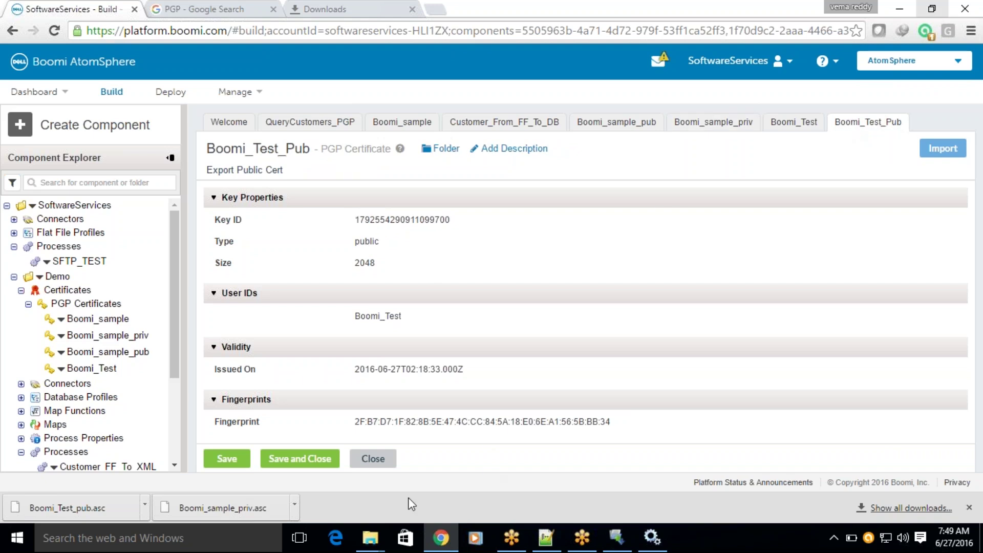
click(366, 464)
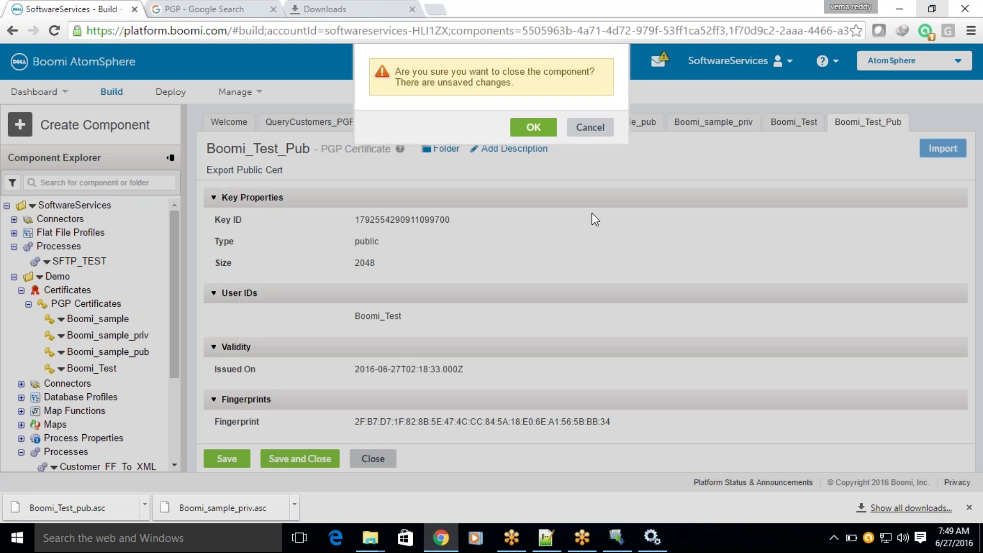
Save Boomi_Test_Pub and close the Boomi_Test_Pub, Boomi_sample_priv, Boomi_Test, Boomi_sample and Boomi_sample_pub tabs.
click(590, 127)
click(240, 462)
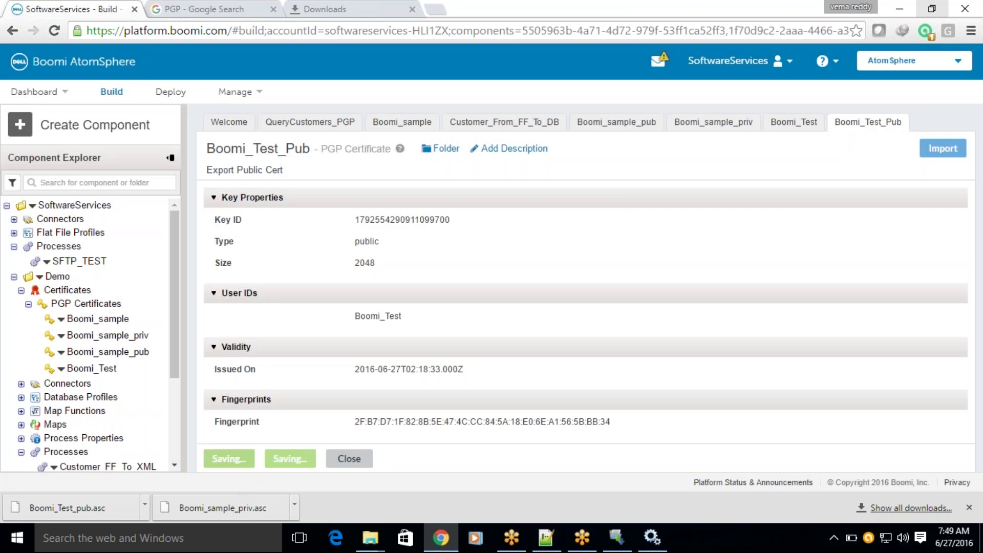
click(373, 459)
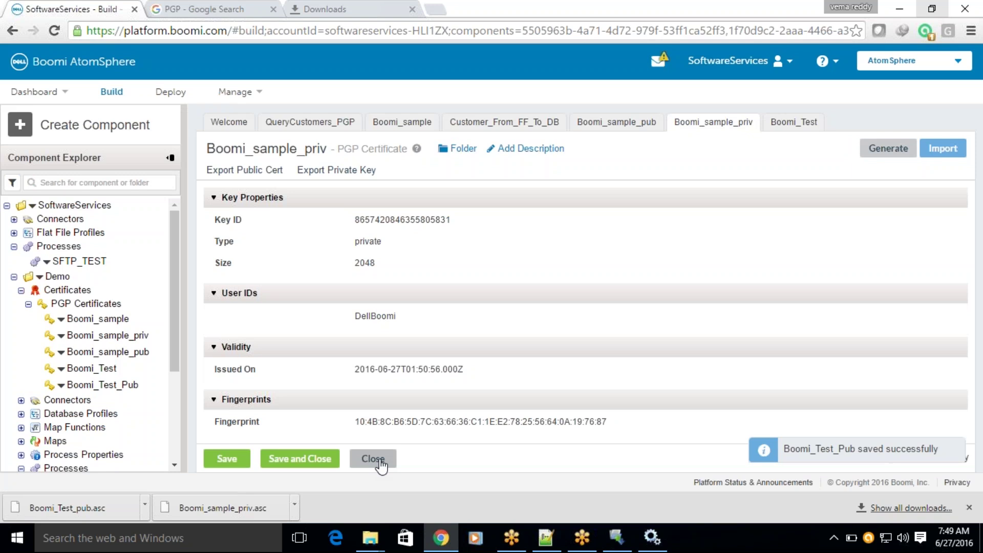
click(380, 459)
click(380, 460)
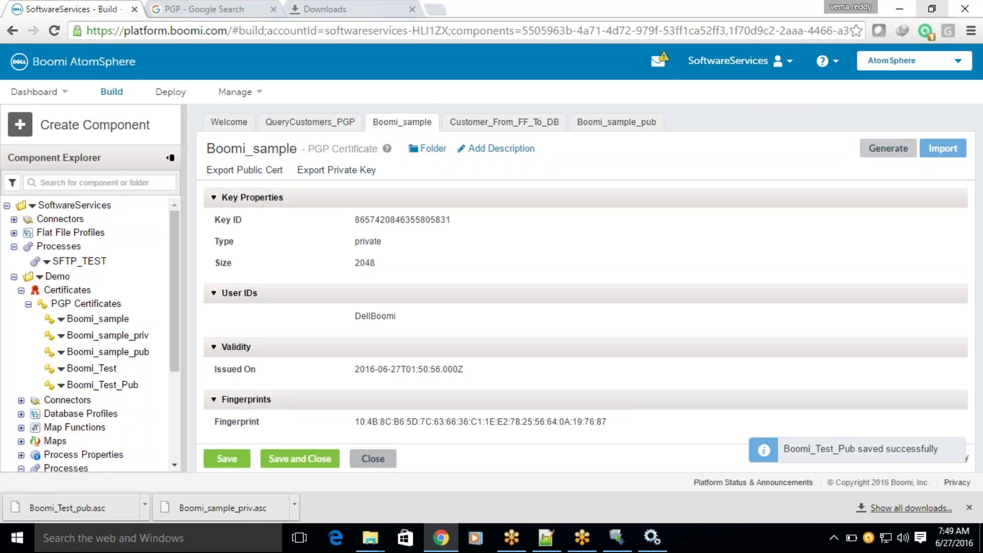
click(373, 458)
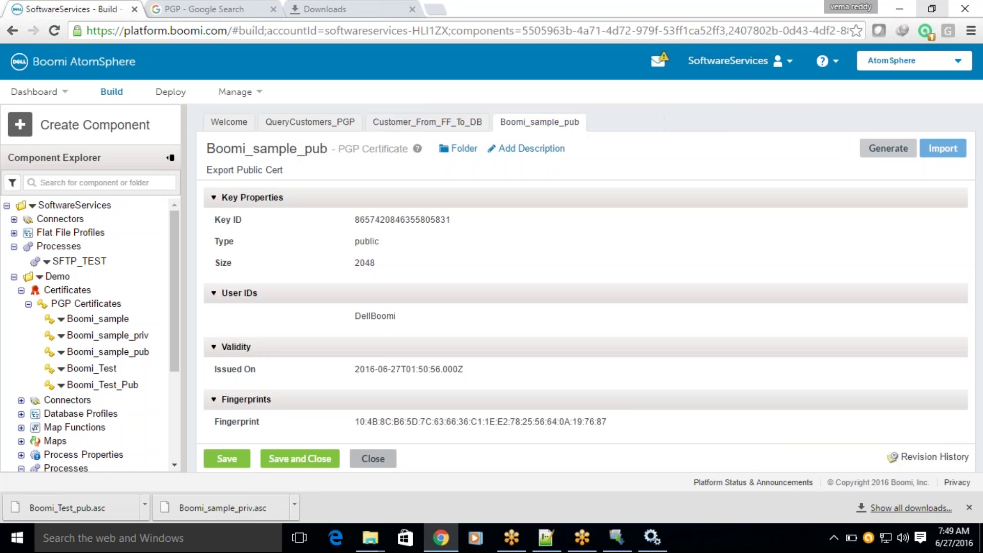
click(377, 459)
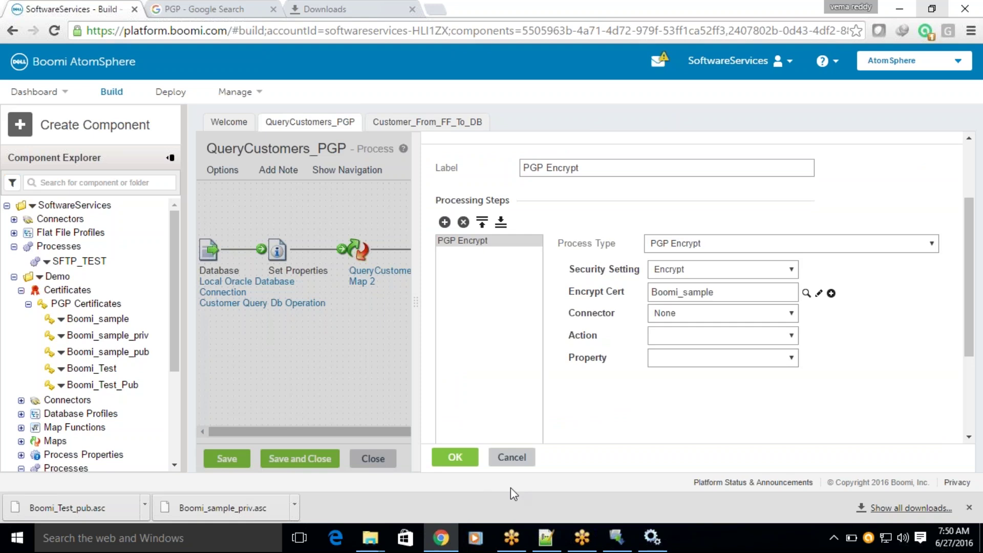
Close the PGP Encrypt settings and the Customer_From_FF_To_DB process.
click(454, 456)
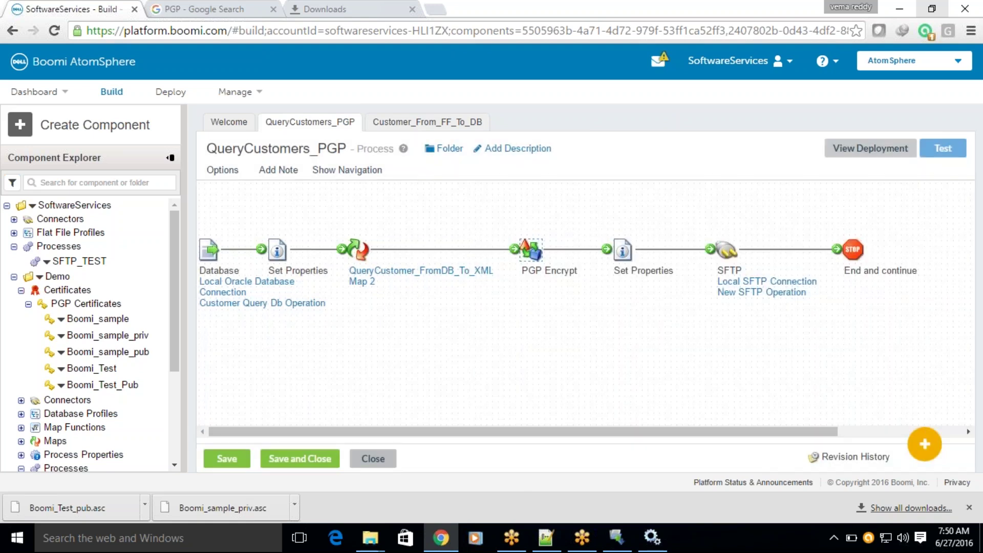
click(410, 124)
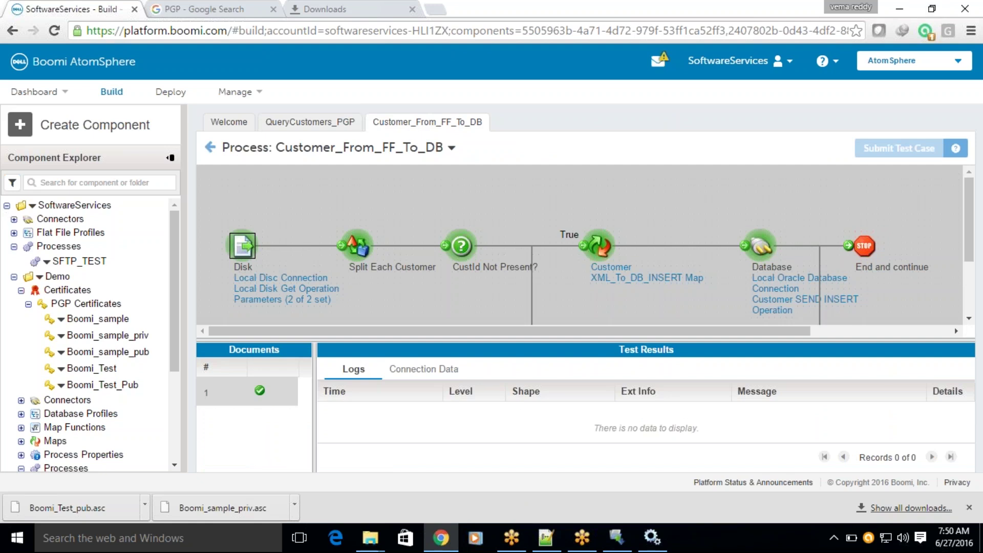
click(210, 147)
click(380, 460)
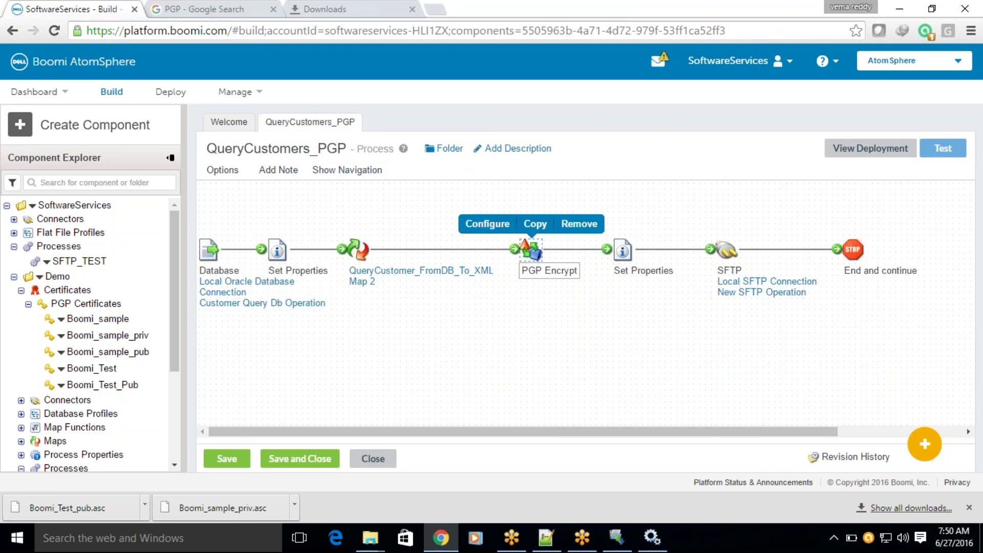
Check the PGP Encrypt step's certificate, keeping Boomi_sample as the Encrypt Cert.
click(535, 243)
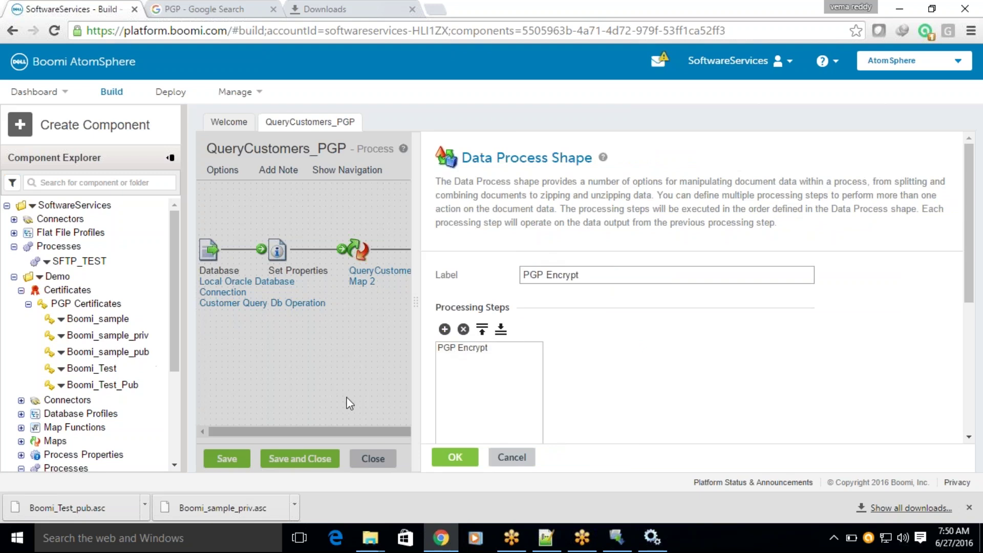
click(466, 348)
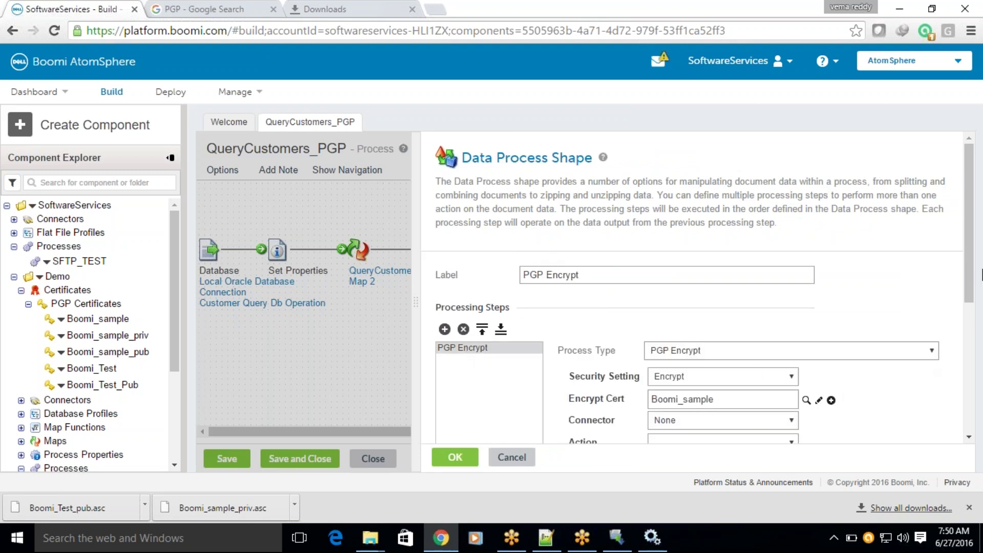
drag(976, 246, 966, 302)
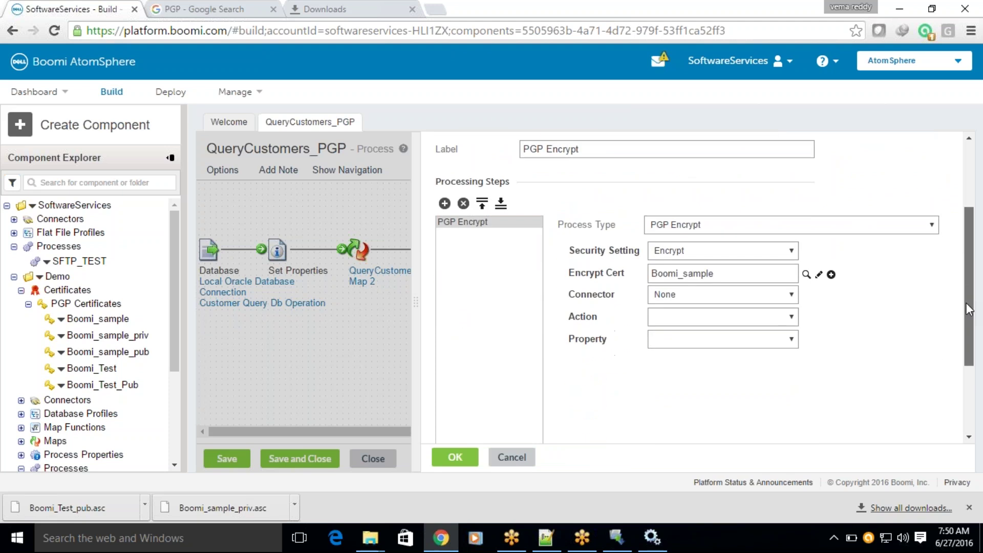
click(804, 271)
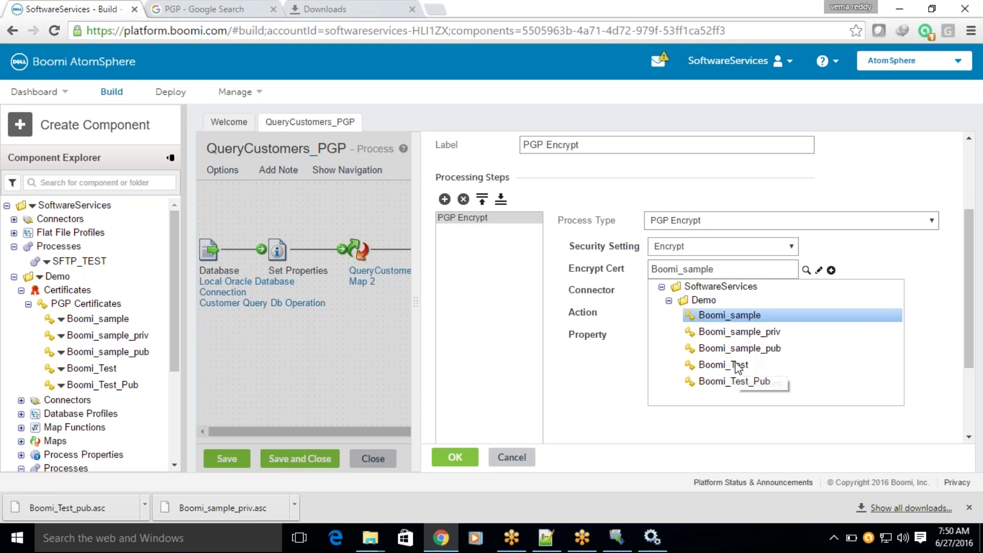
click(565, 359)
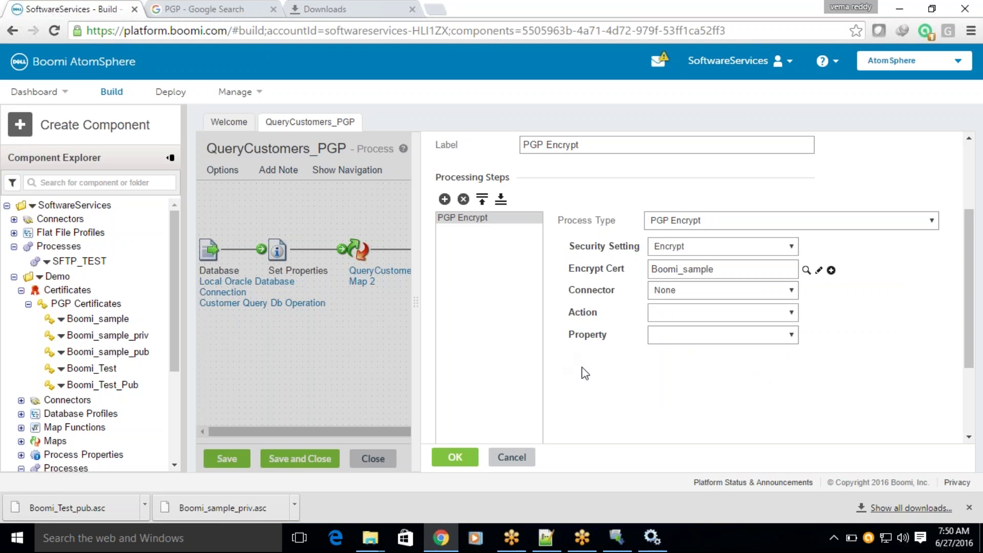
click(454, 457)
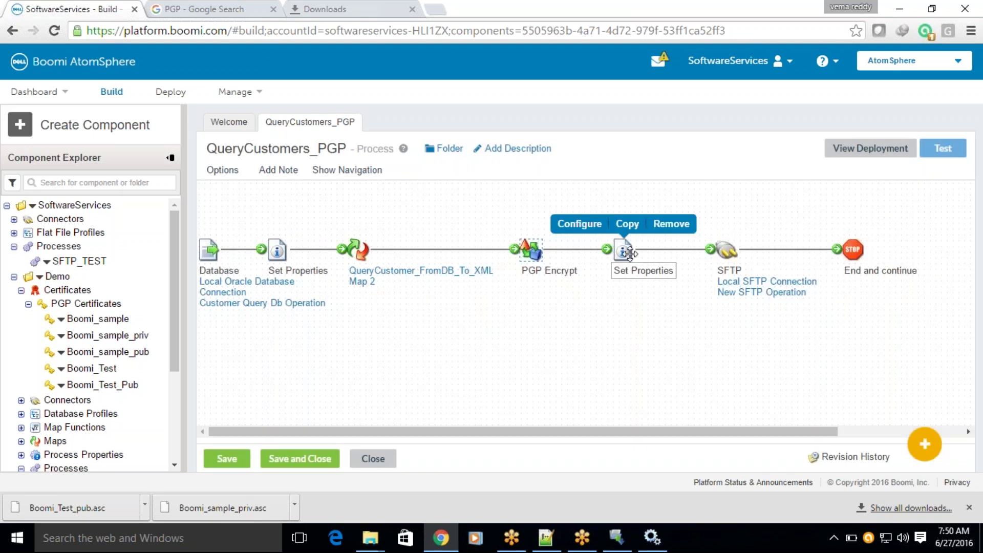
Spread the Set Properties and SFTP shapes further right on the QueryCustomers_PGP canvas.
drag(623, 250, 645, 250)
drag(722, 251, 746, 251)
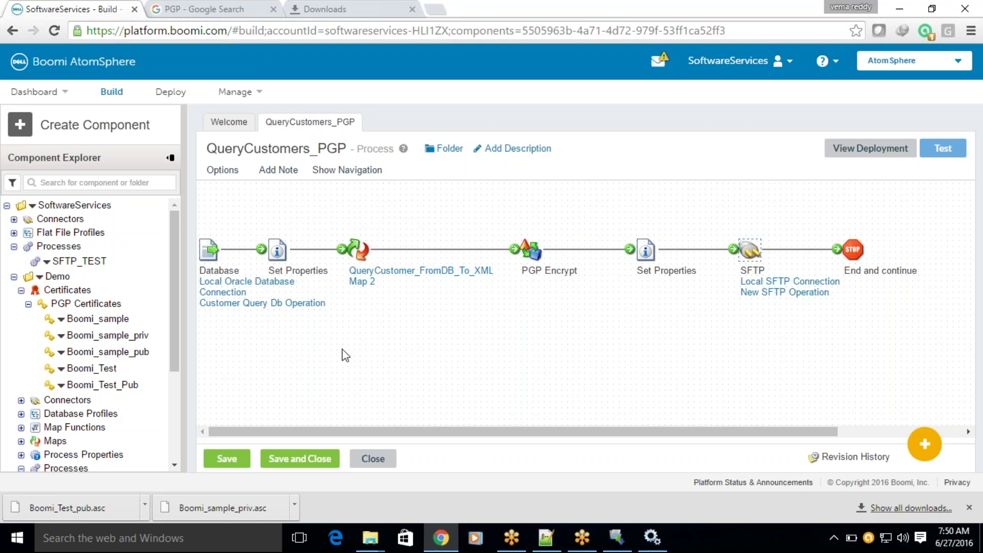
mouse_move(236, 260)
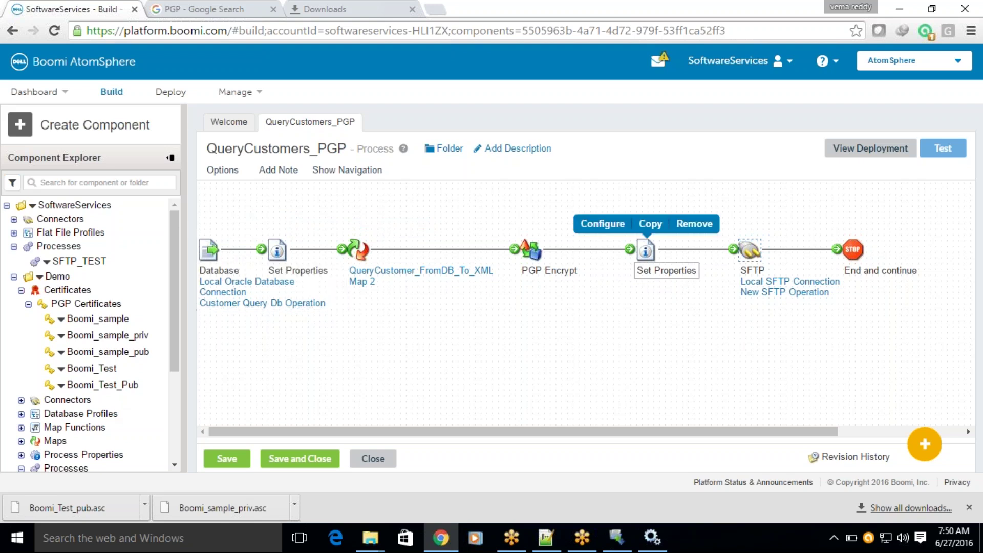
drag(646, 250, 680, 251)
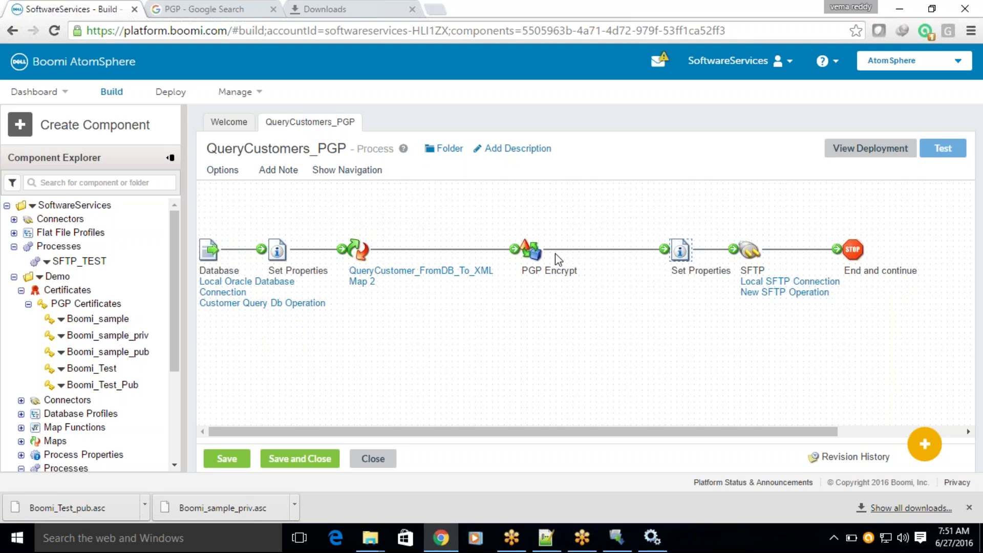
click(525, 254)
scroll(174, 289, down, 3)
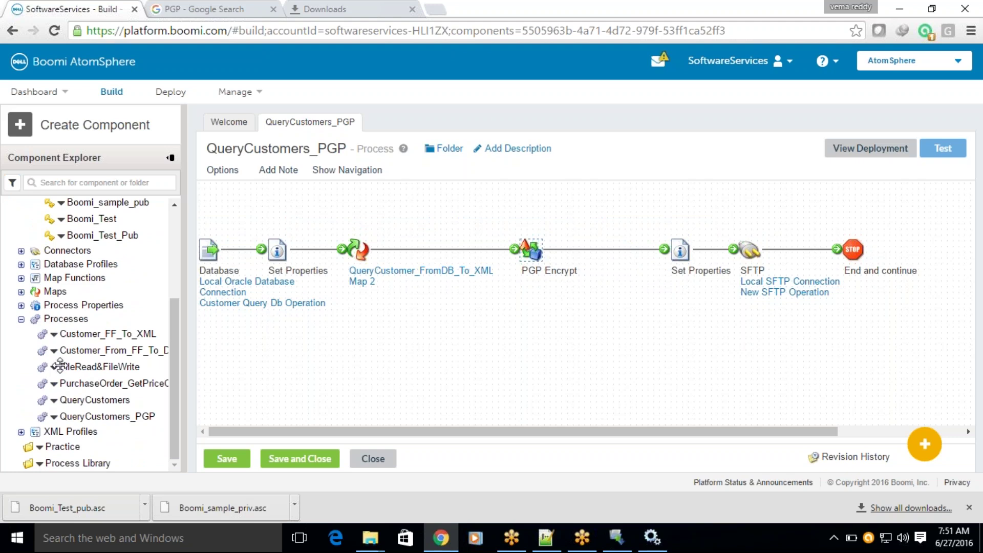
right_click(51, 374)
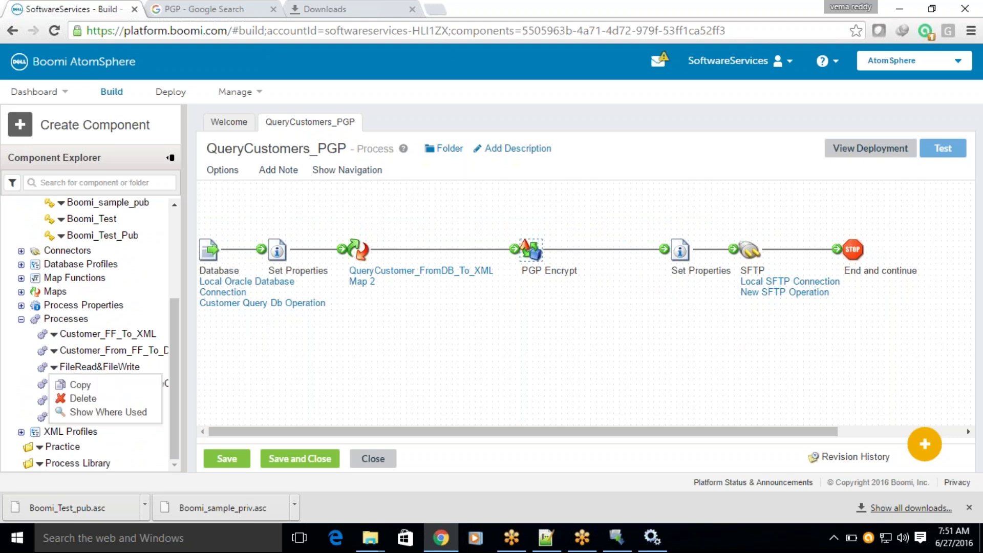
Create a process named PGP_Decryption in the \SoftwareServices\Demo folder.
click(27, 135)
click(27, 135)
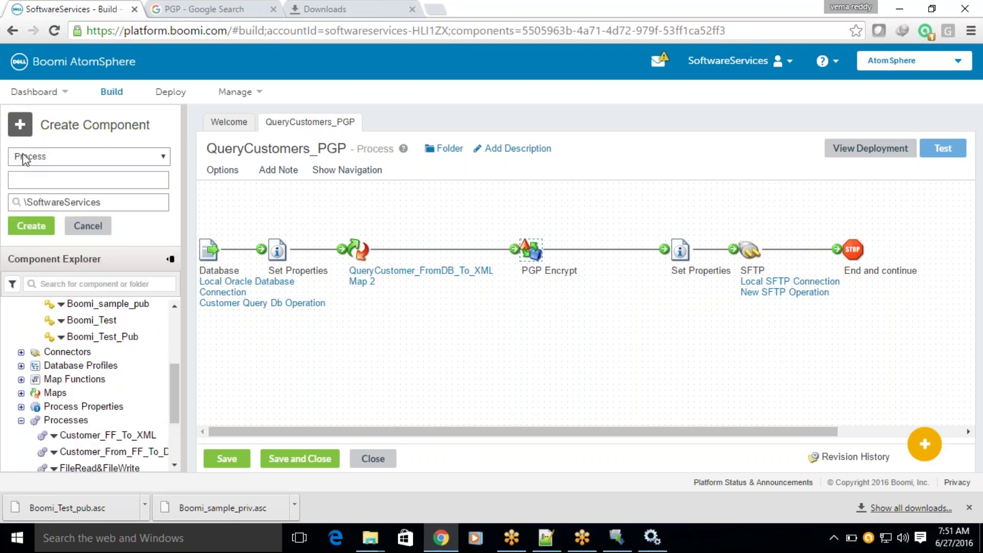
text(PGP_Decryption)
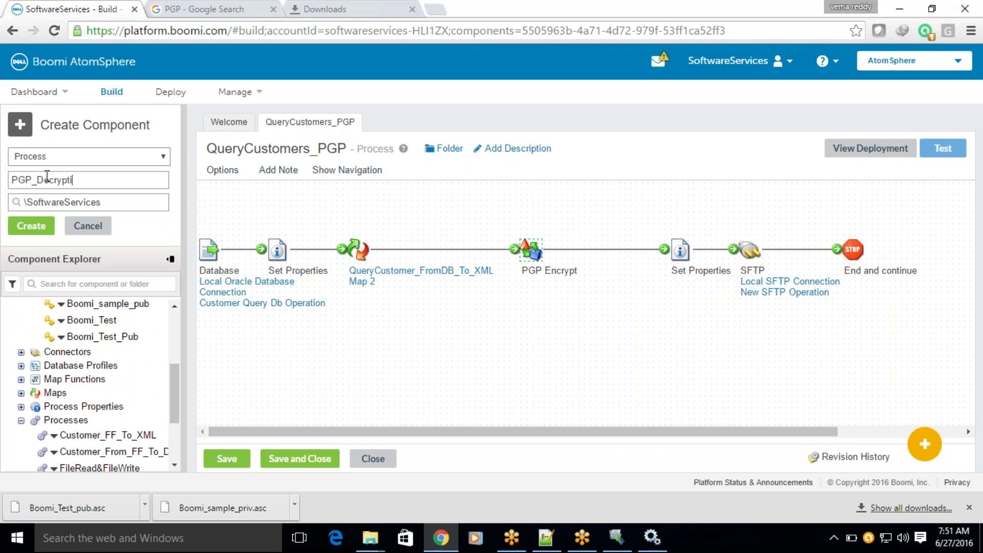
click(49, 205)
click(53, 245)
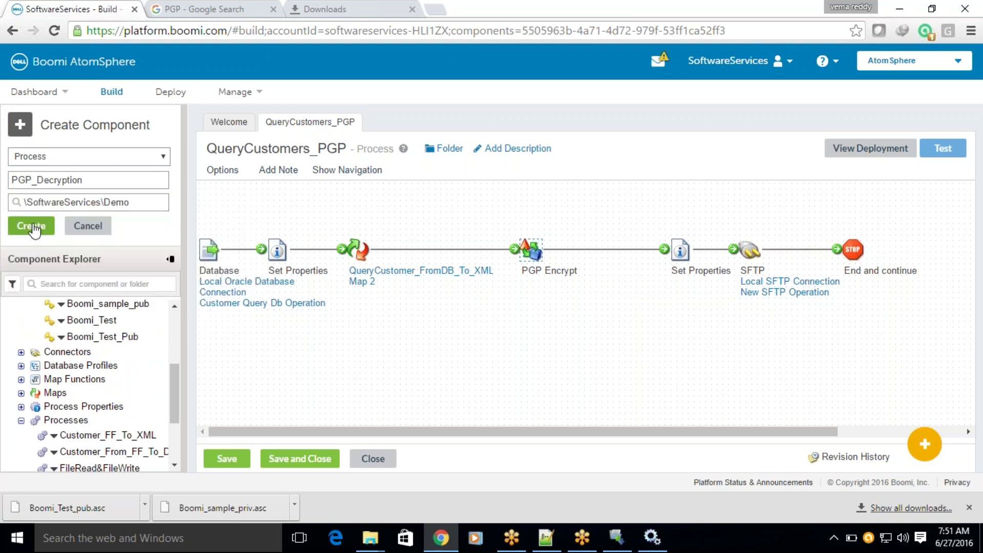
click(32, 227)
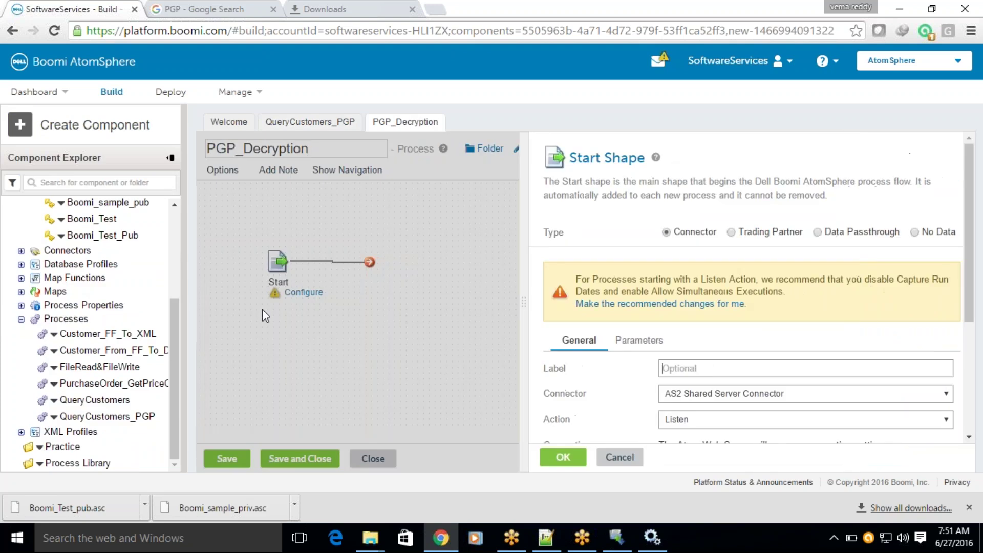
Set the Start shape to SFTP Get with Local SFTP Connection and Rebex Get SFTP Operation.
click(691, 396)
key(s)
key(f)
key(Return)
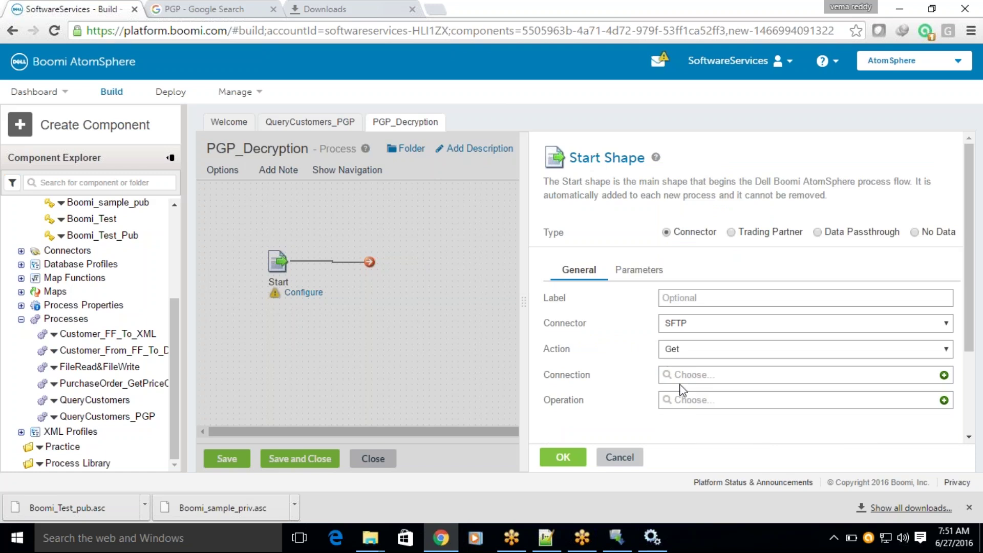
click(681, 378)
click(705, 285)
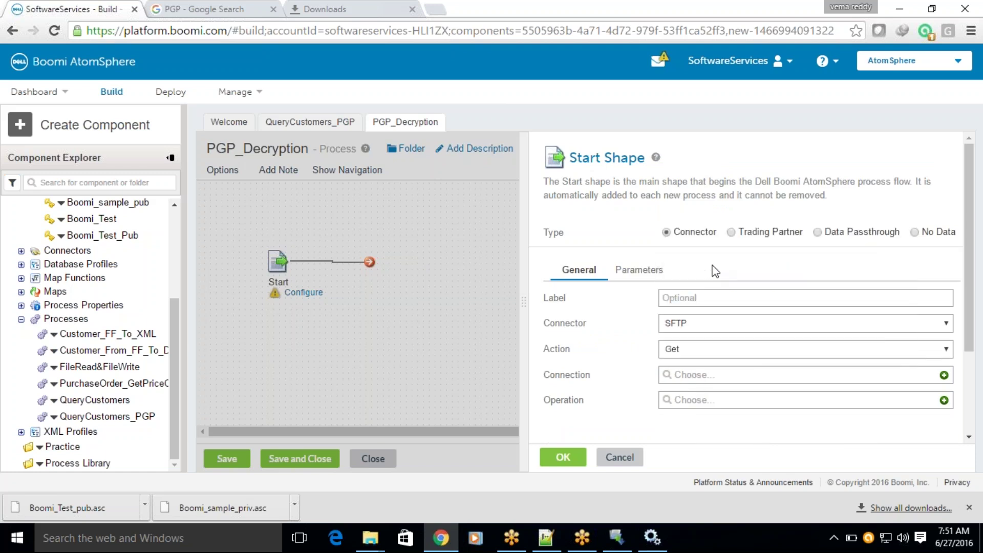
click(706, 402)
click(711, 296)
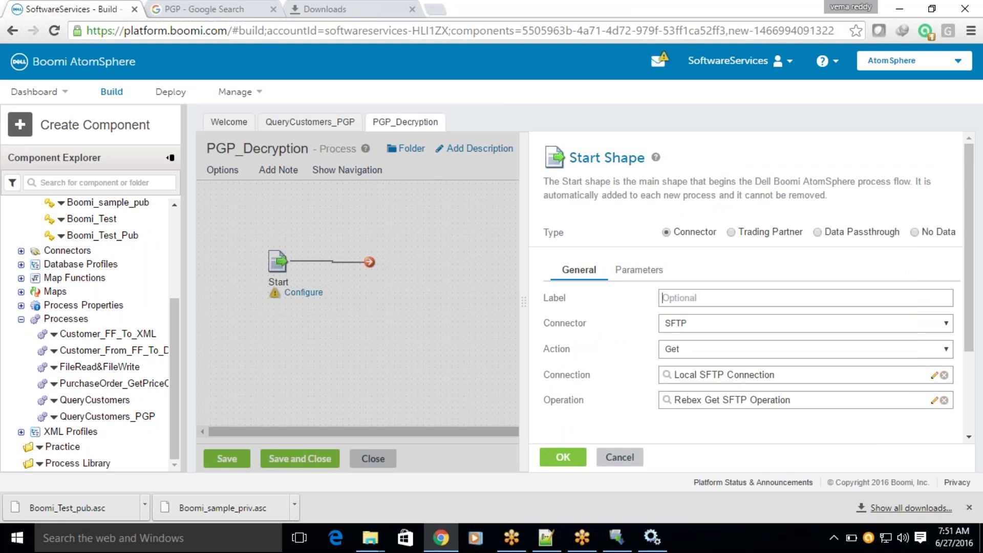
Copy the encrypted CUST .pgp file's full path from Notepad++.
click(546, 538)
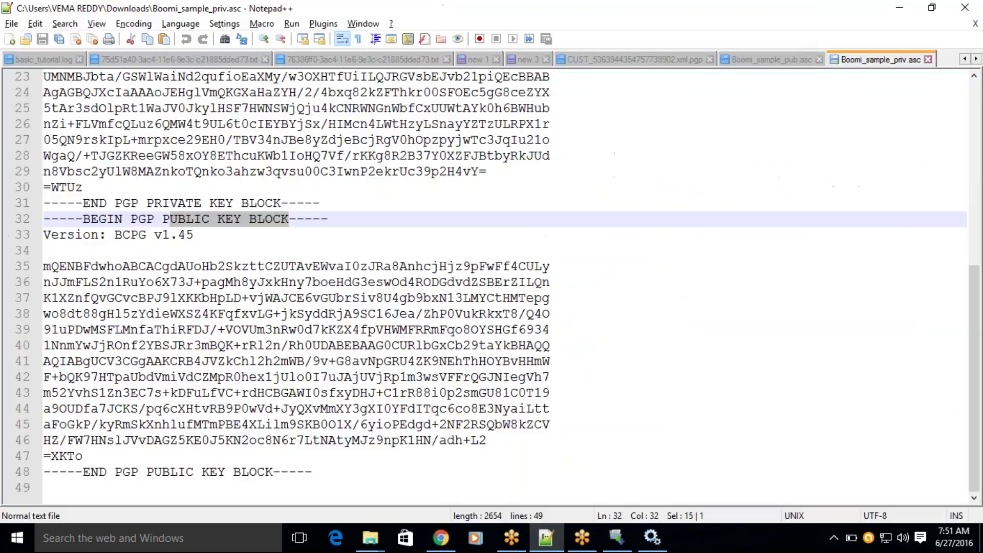
click(629, 60)
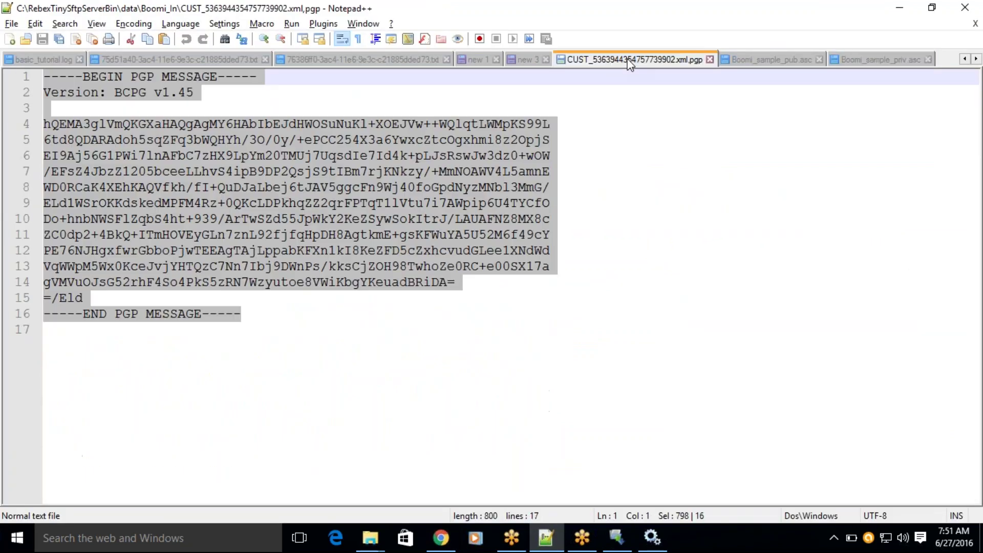
right_click(629, 60)
click(659, 306)
key(alt+Tab)
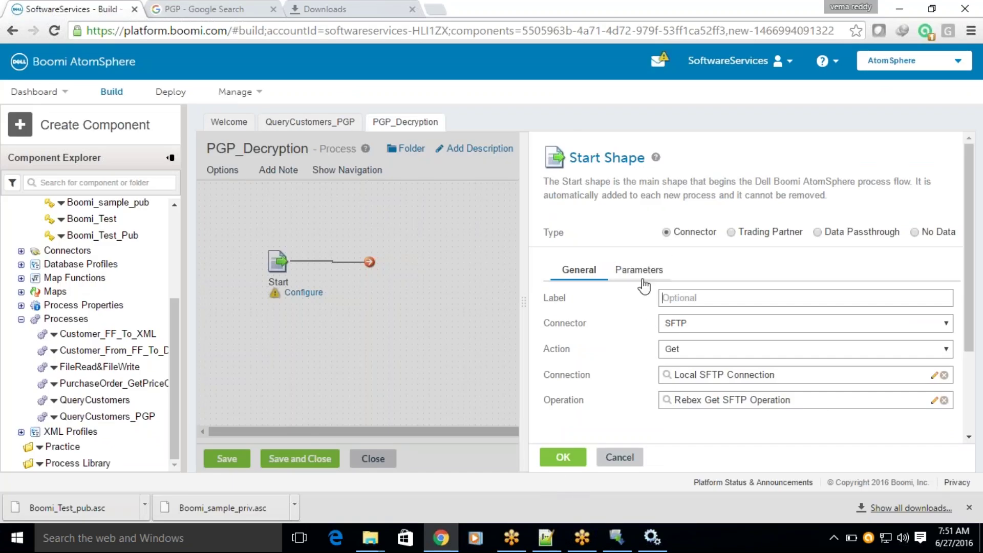
Add a File Filter parameter with static value CUST_5363944354757739902.xml.pgp, stripping the folder path.
click(641, 272)
click(549, 326)
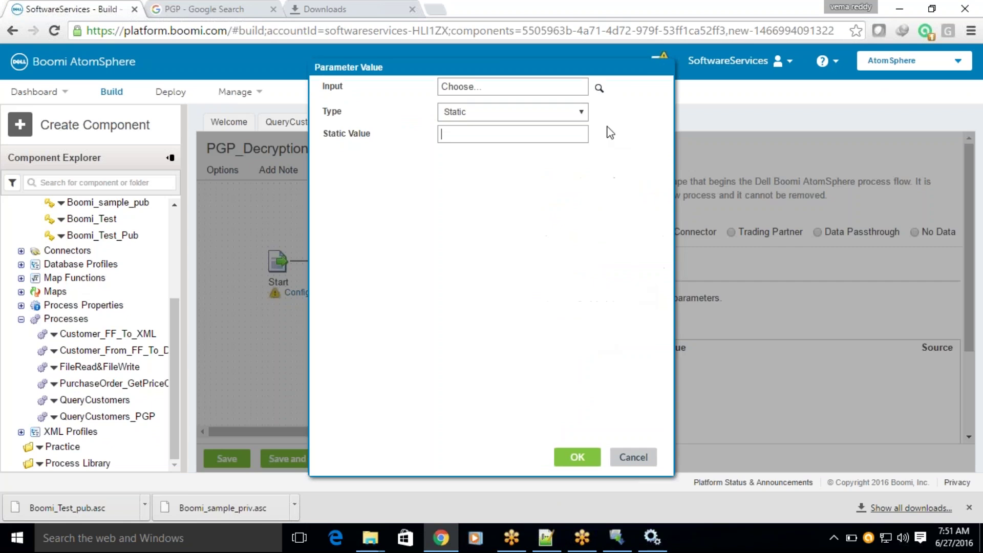
click(599, 88)
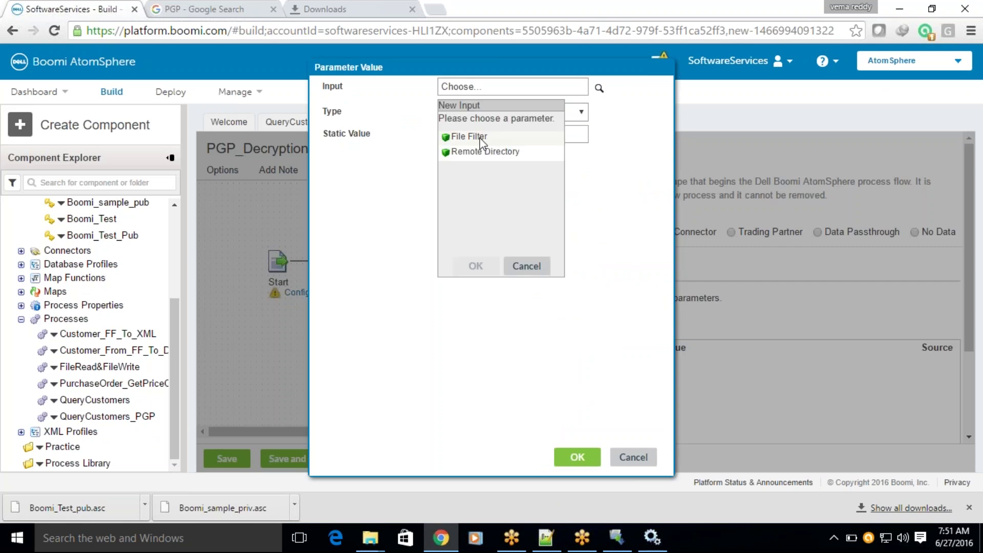
double_click(481, 139)
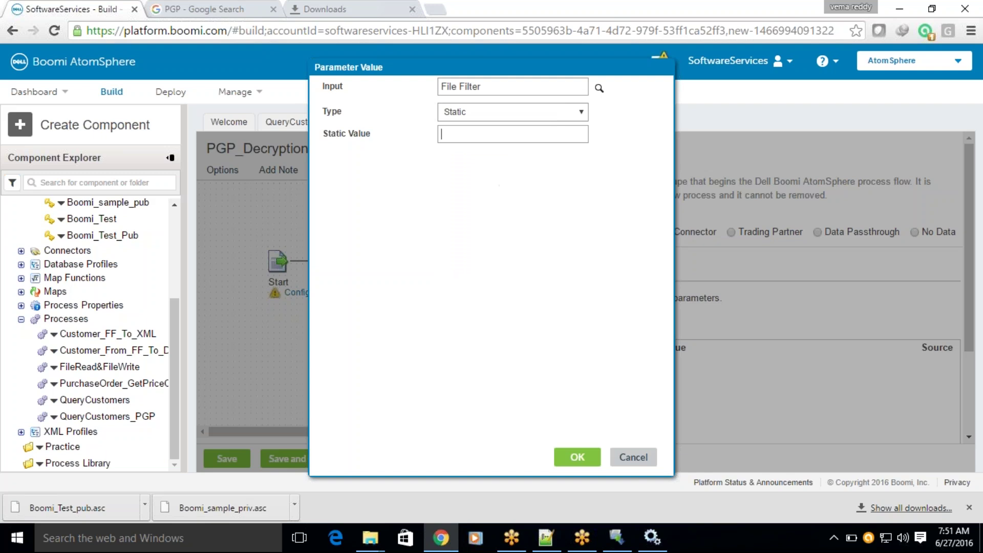
text(T_5363944354757739902.xml,pgp)
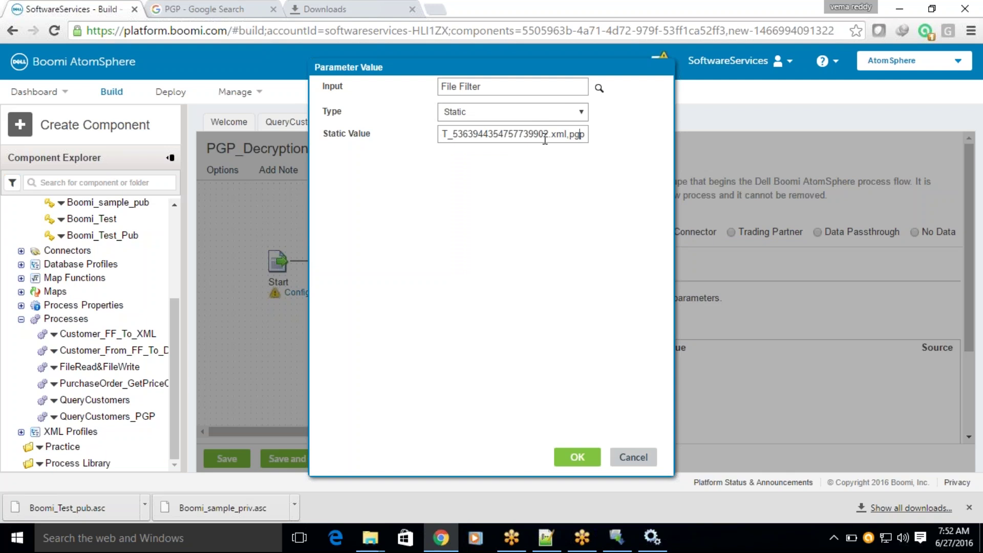
key(Left)
key(Left)
key(Left)
key(Left)
key(Left)
key(Left)
key(Left)
key(Left)
key(Left)
key(Left)
key(Left)
key(Left)
key(Left)
key(Left)
key(Left)
key(Left)
key(Left)
key(Left)
key(Left)
key(Left)
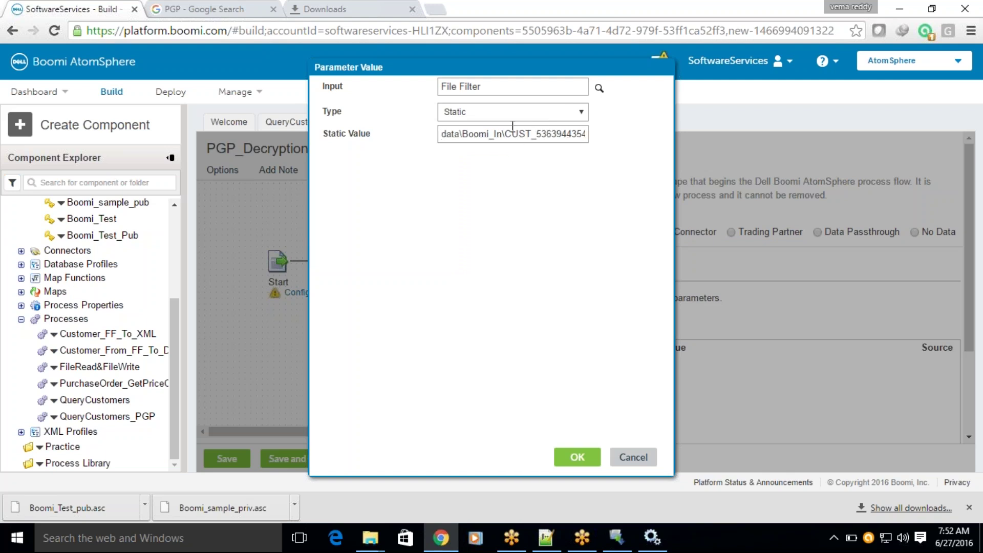
drag(472, 134, 202, 156)
key(BackSpace)
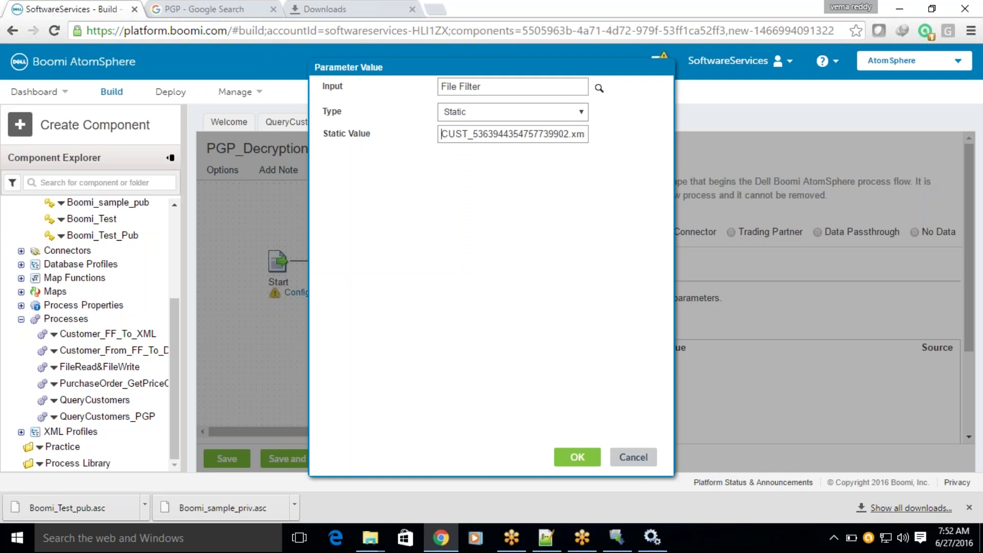
Save the File Filter value and add a Remote Directory parameter.
click(577, 457)
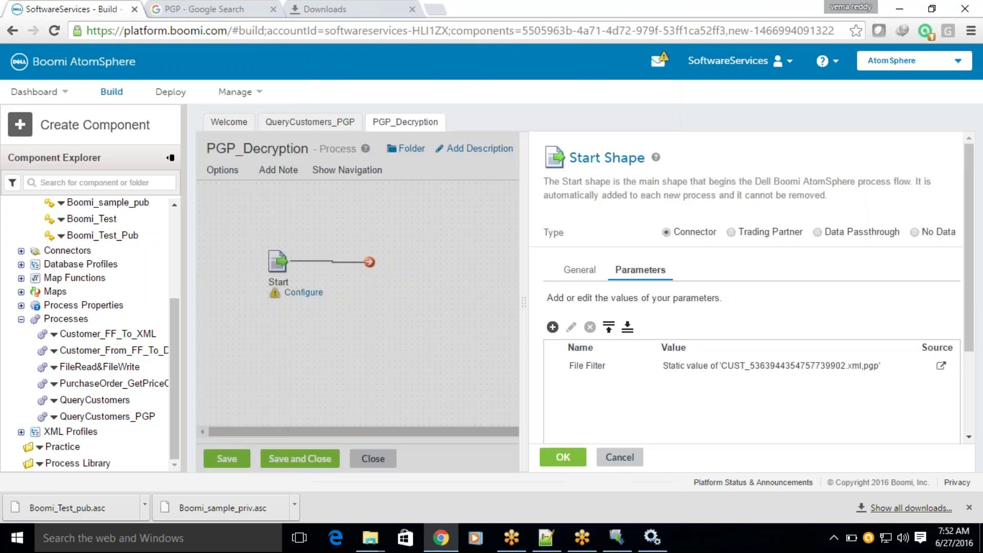
click(552, 327)
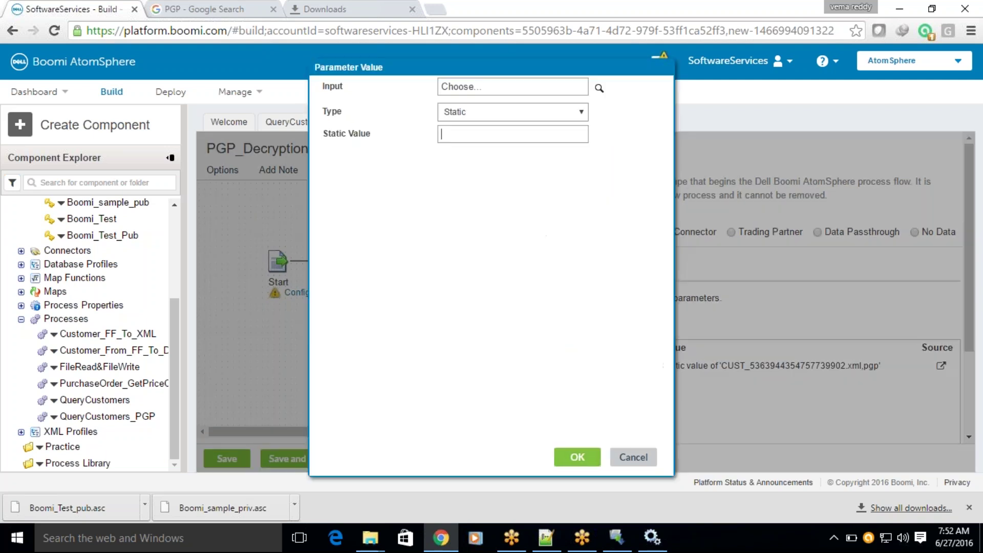
click(599, 88)
click(470, 152)
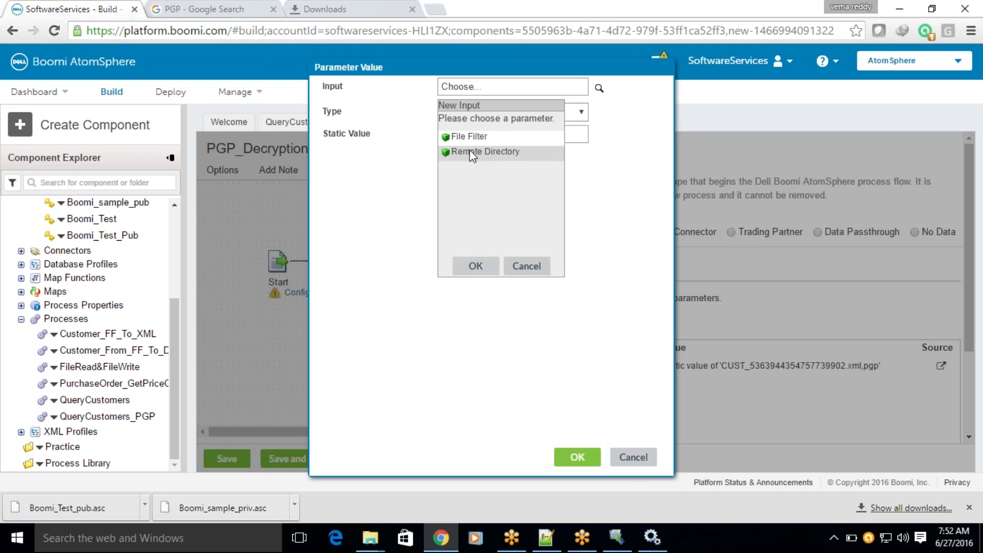
click(475, 267)
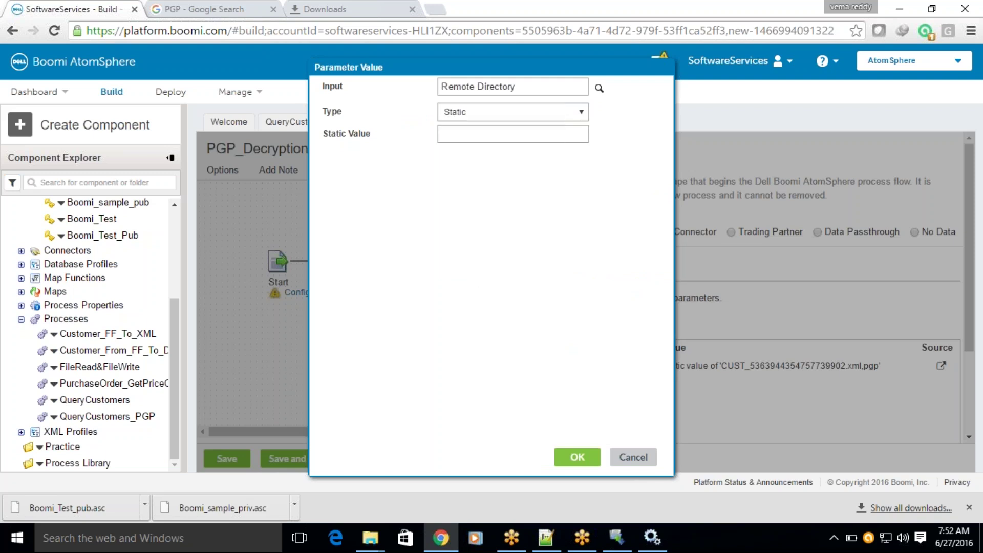
Set the Remote Directory static value to /Boomi_In and confirm the Start shape.
click(475, 128)
text(TinySftpServerBin\data\Boomi_In\)
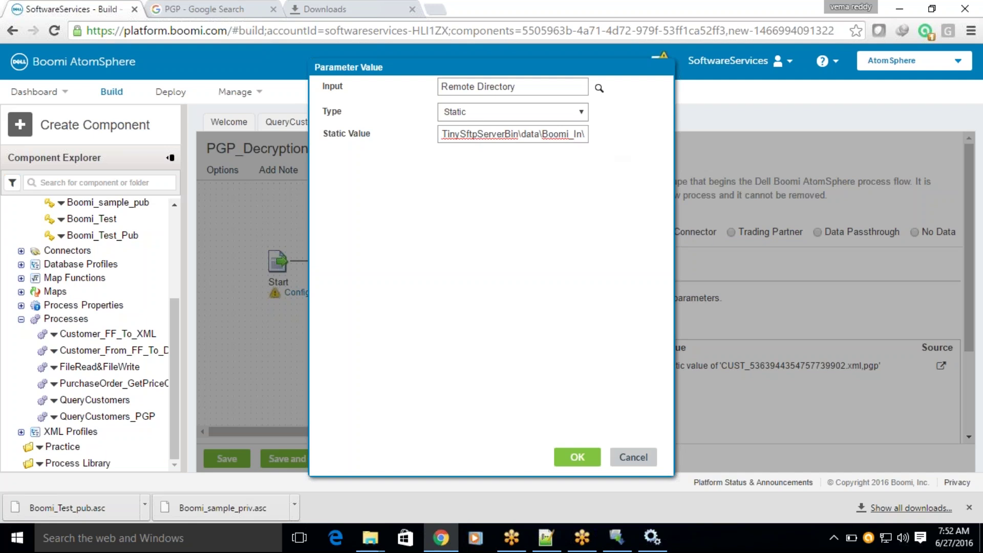
key(BackSpace)
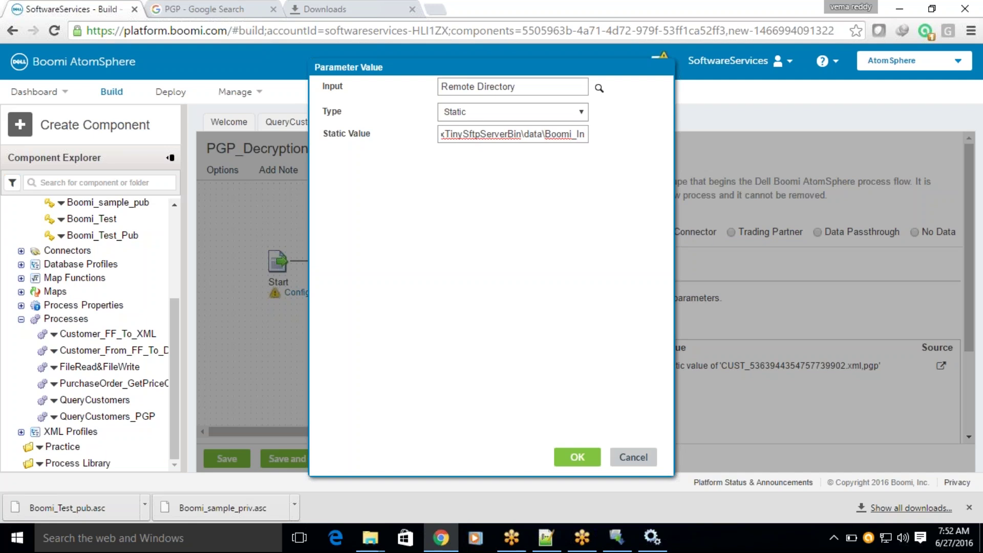
key(ctrl+Left)
key(shift+Home)
key(BackSpace)
text(/)
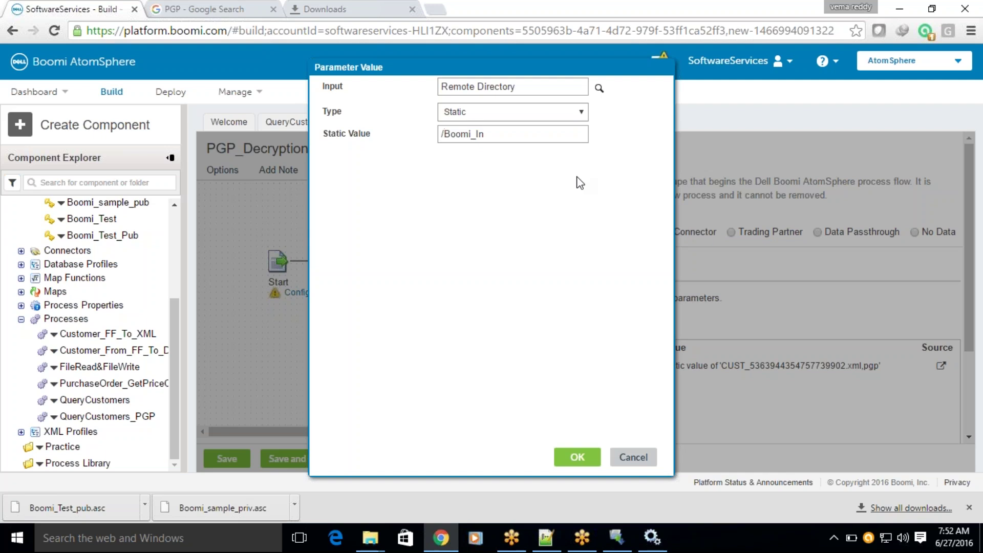
click(589, 459)
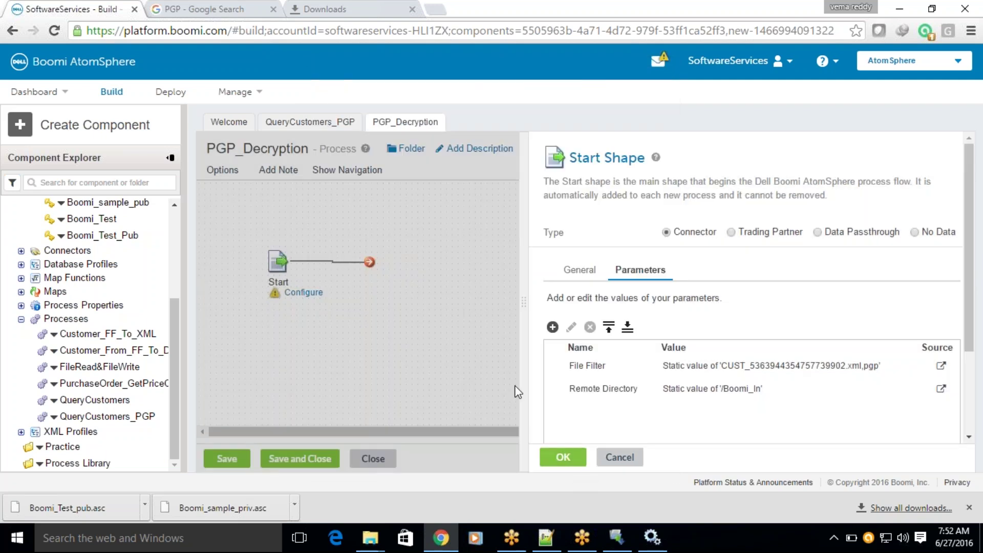
click(562, 458)
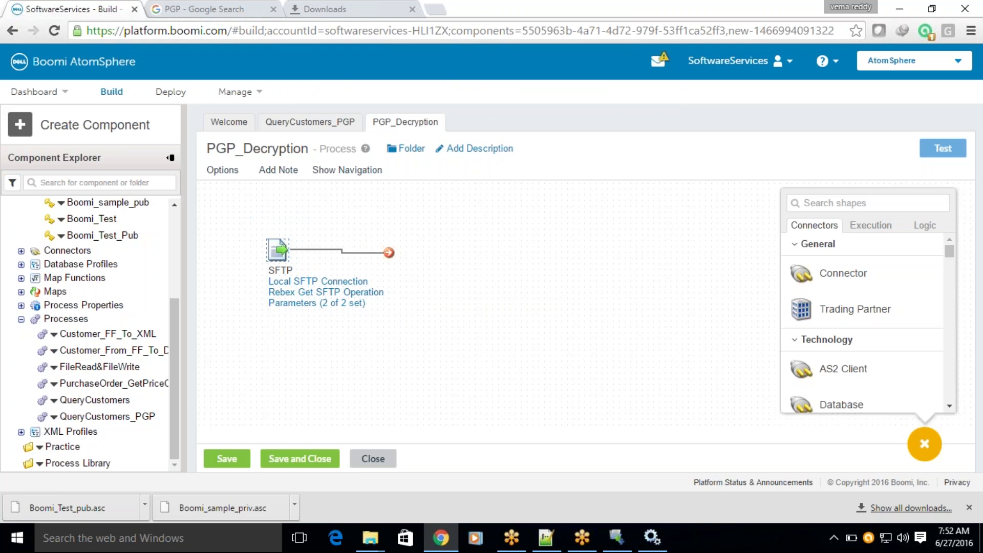
Place a Data Process shape on the canvas and add a processing step.
click(872, 229)
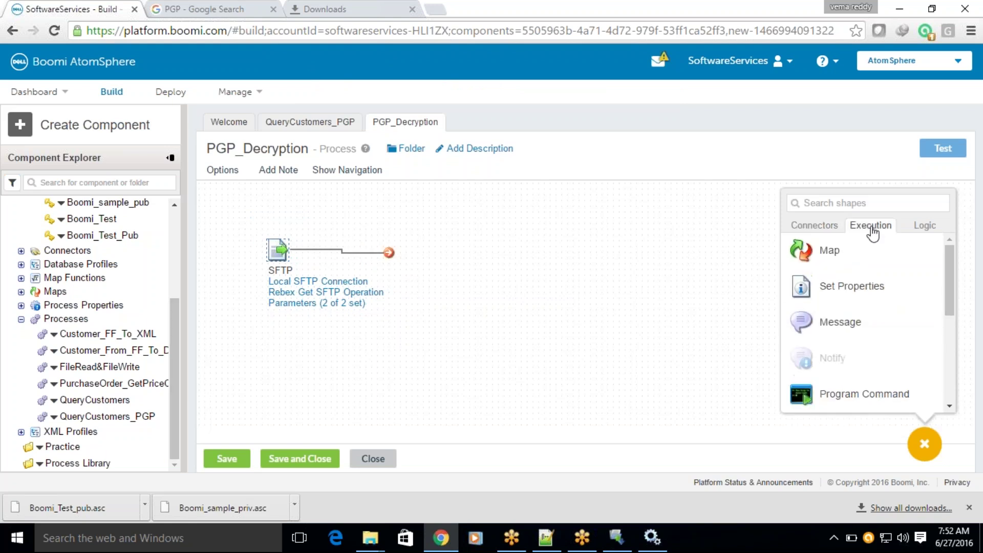
scroll(893, 338, down, 3)
drag(858, 358, 507, 297)
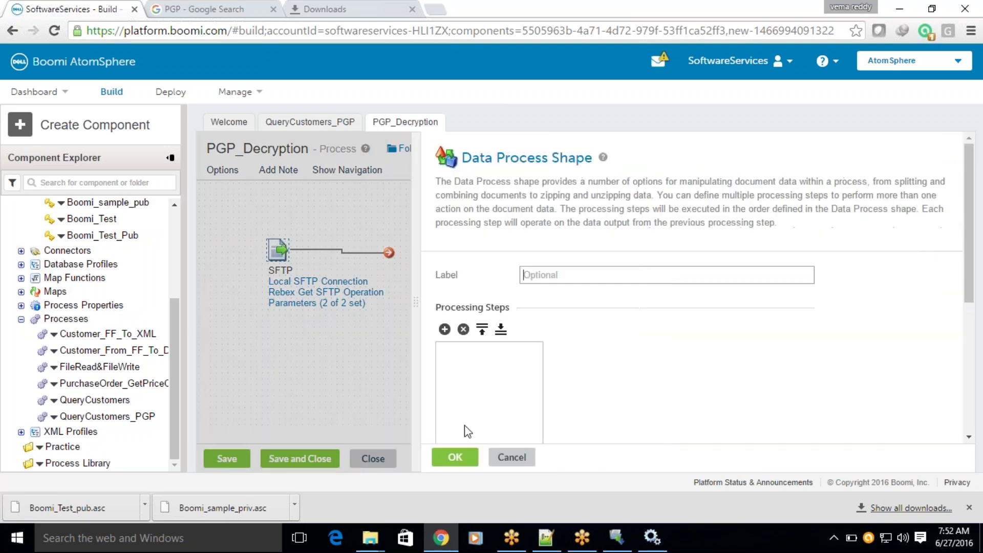
click(444, 330)
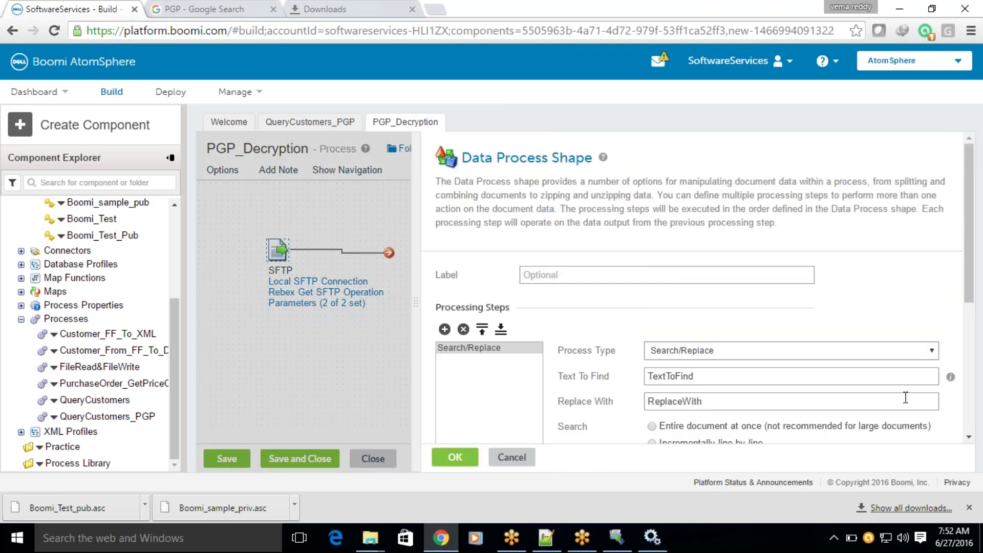
drag(965, 217, 965, 304)
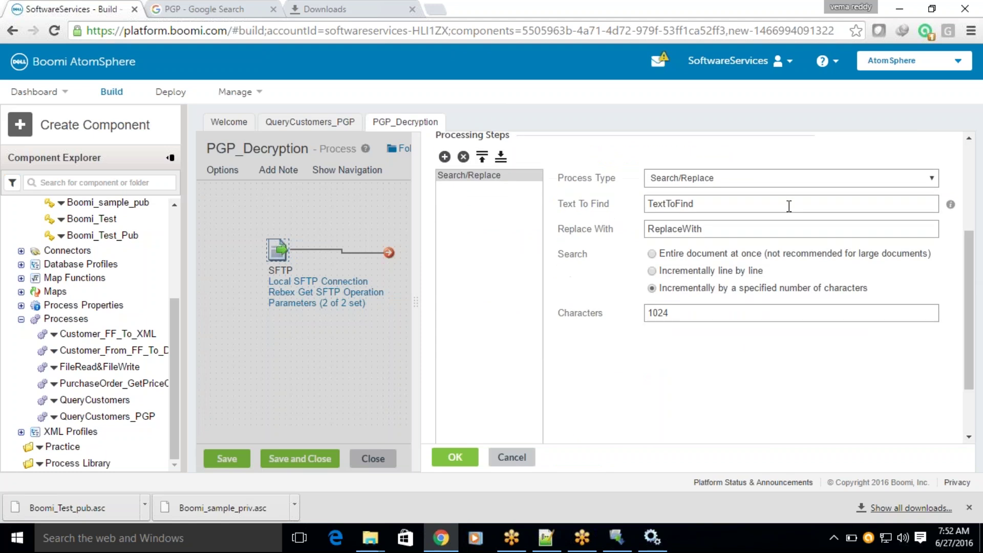
Make the step a PGP Decrypt using the Boomi_sample_priv certificate.
click(787, 177)
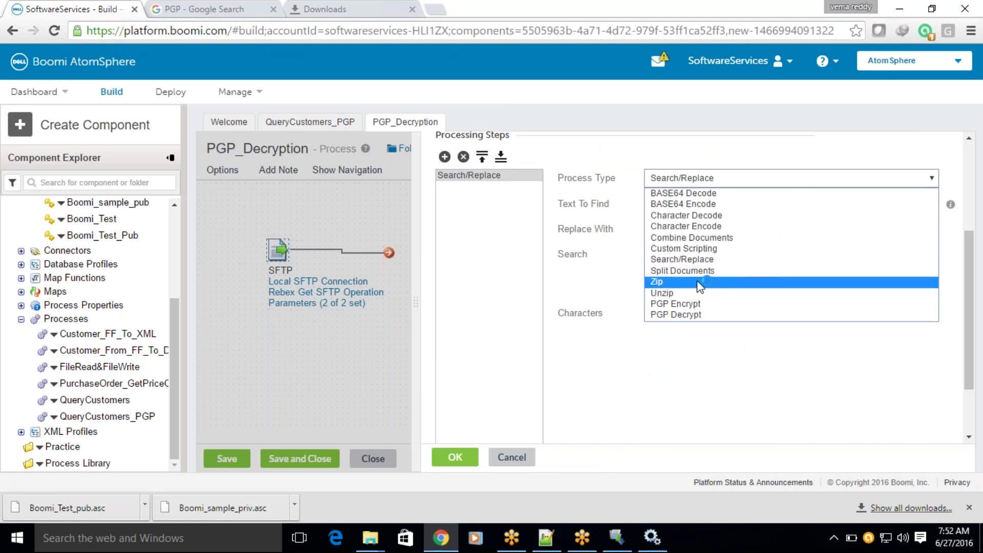
click(680, 313)
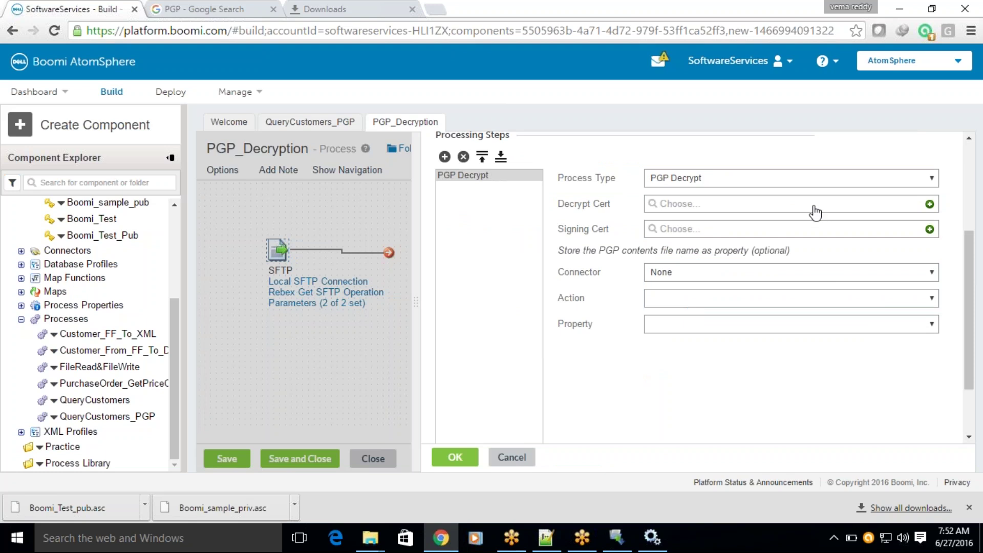
click(715, 210)
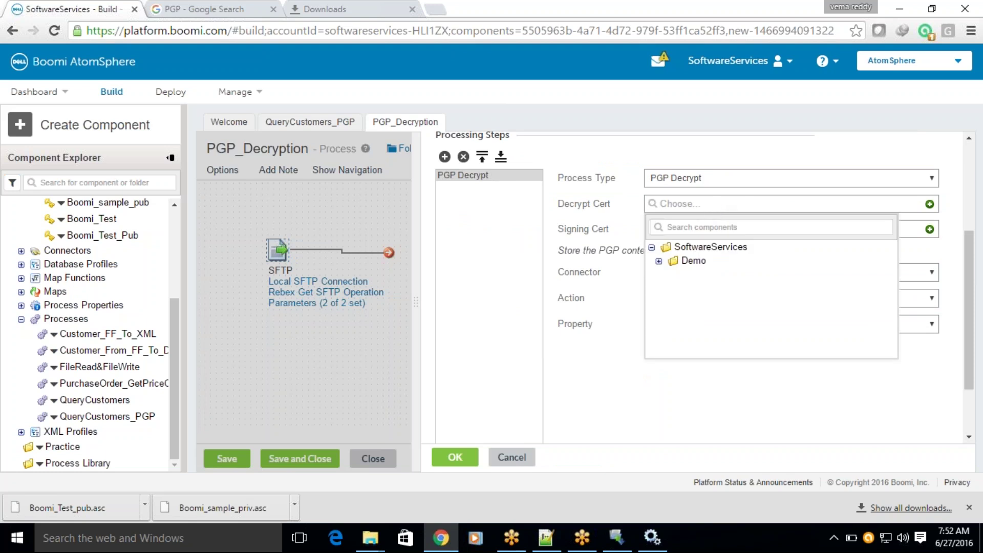
click(659, 261)
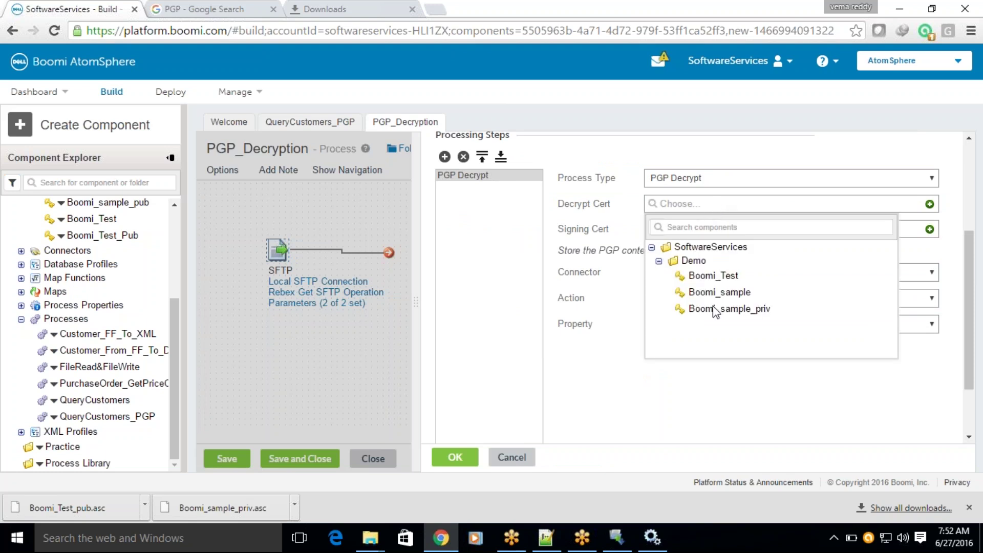
drag(175, 330, 184, 281)
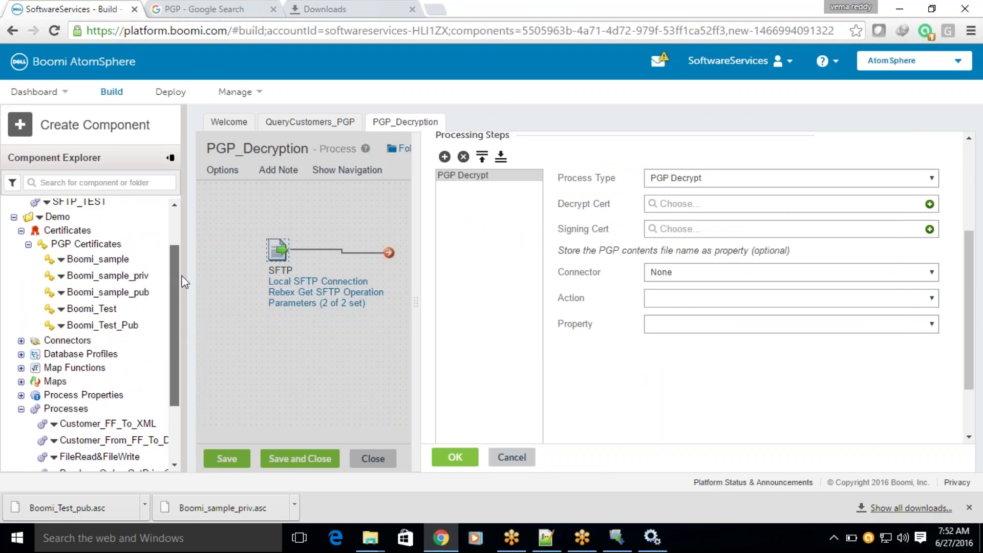
click(707, 204)
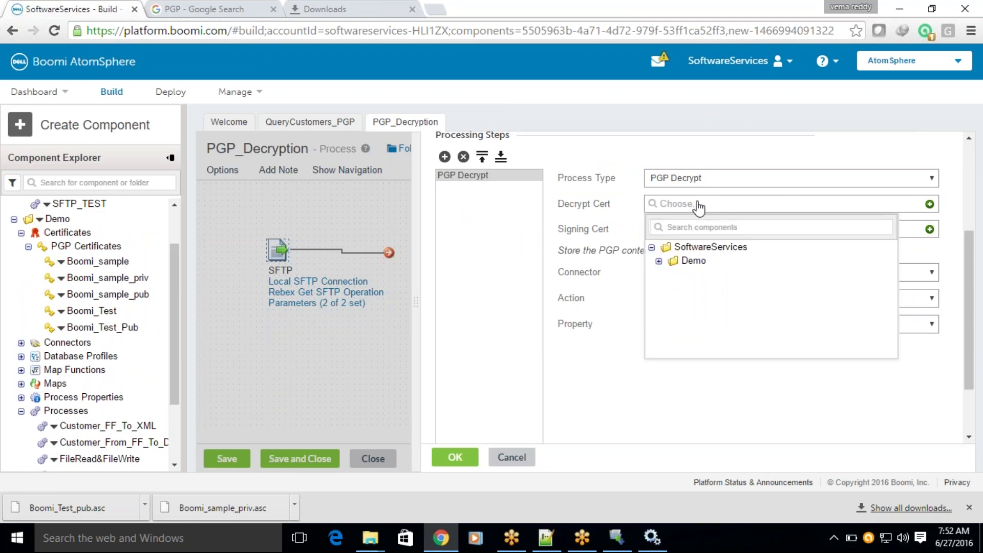
click(659, 262)
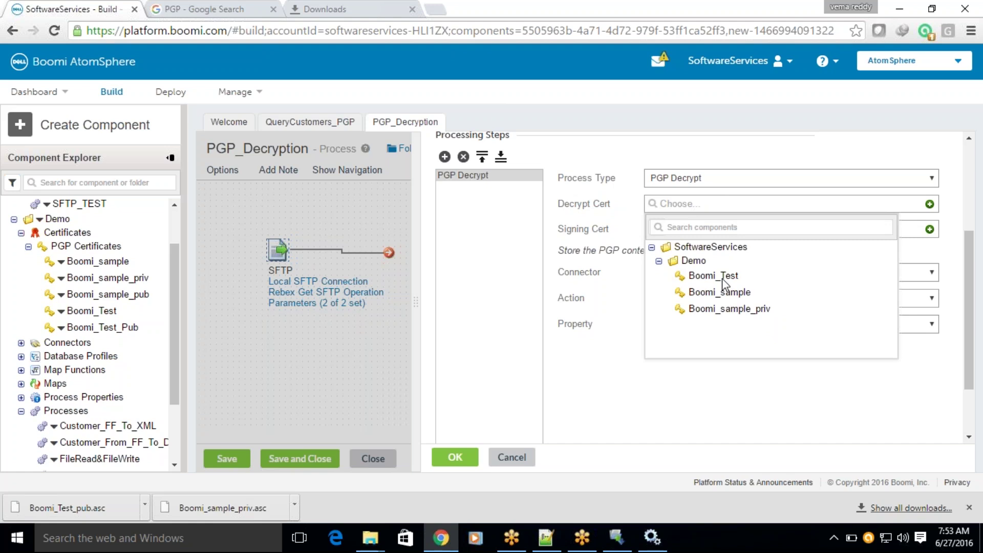
click(727, 309)
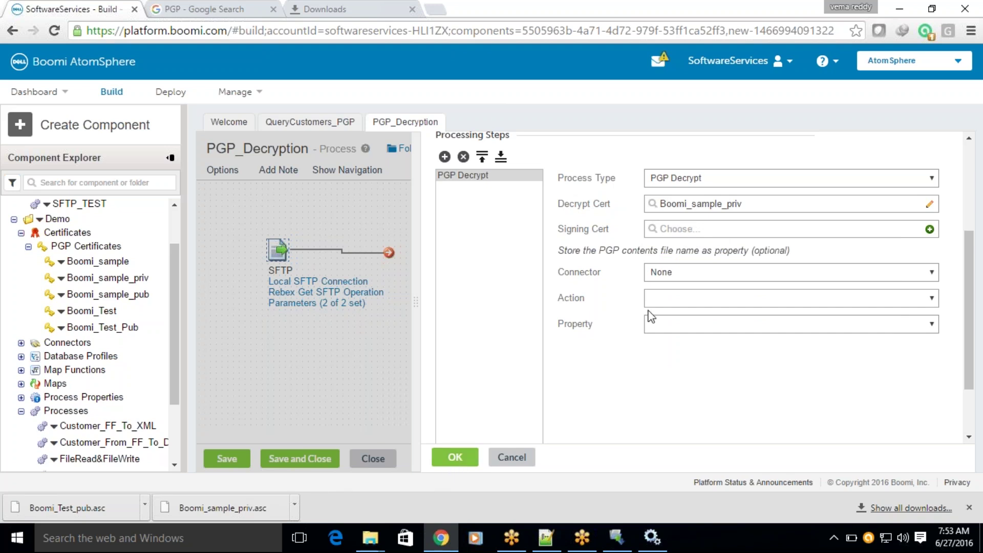
click(460, 455)
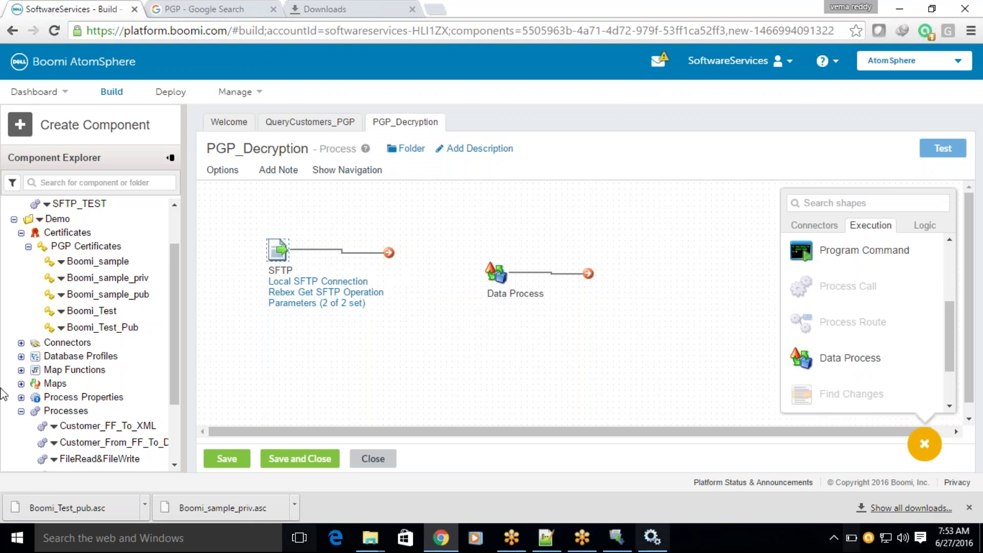
Label the Data Process shape PGP_Decrypt and link the SFTP start shape to it.
click(495, 272)
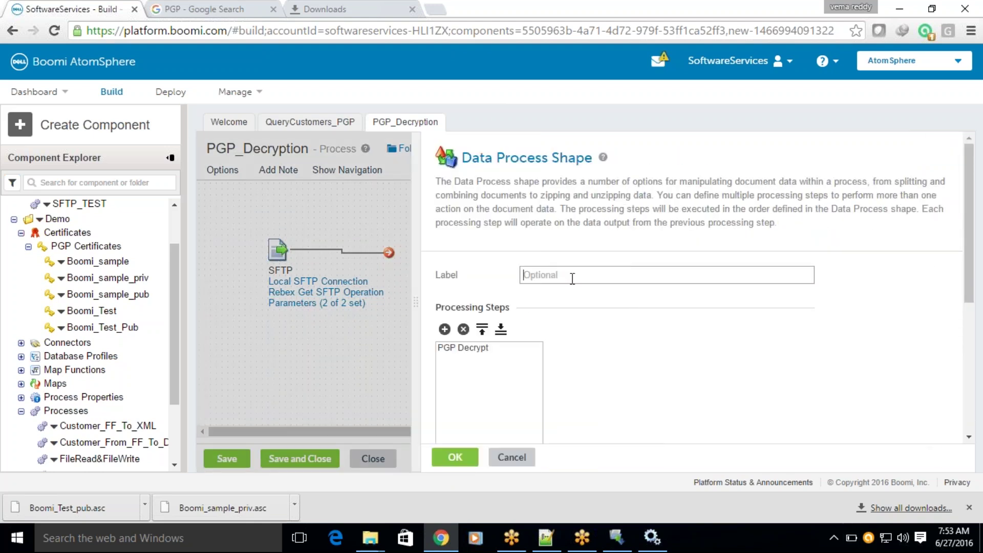
text(PGP_Decrypt)
click(454, 457)
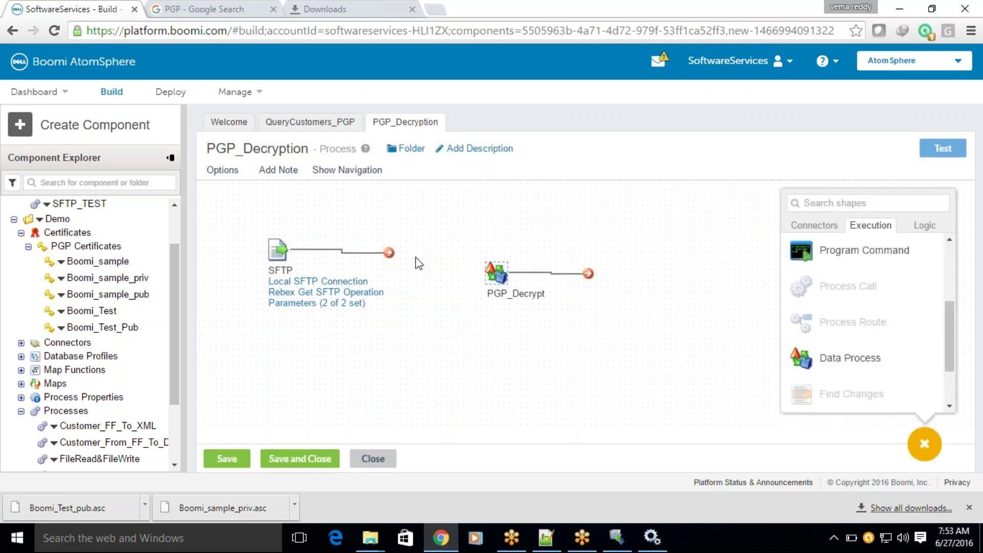
drag(390, 255, 438, 252)
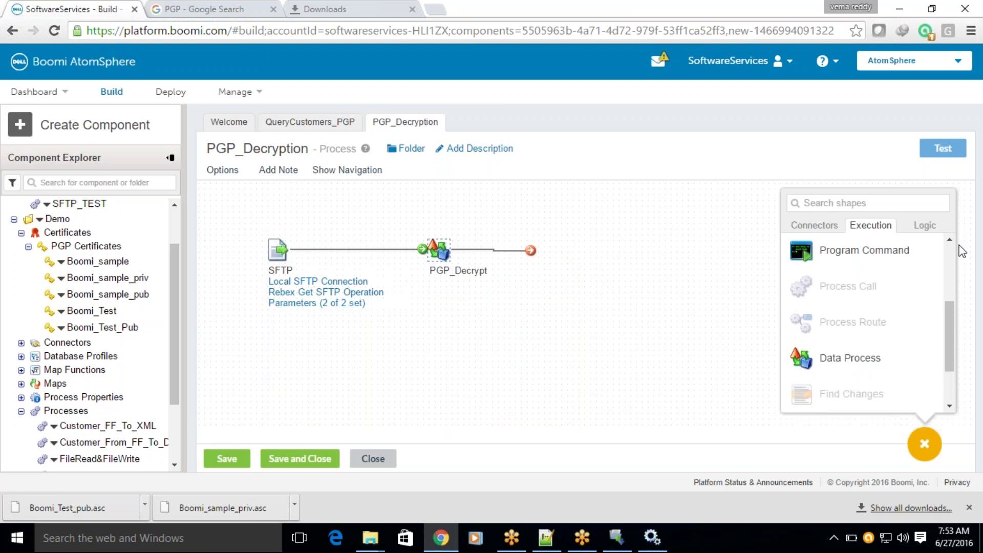
Add an 'End and continue' Stop shape from the Logic palette and connect PGP_Decrypt to it.
click(922, 225)
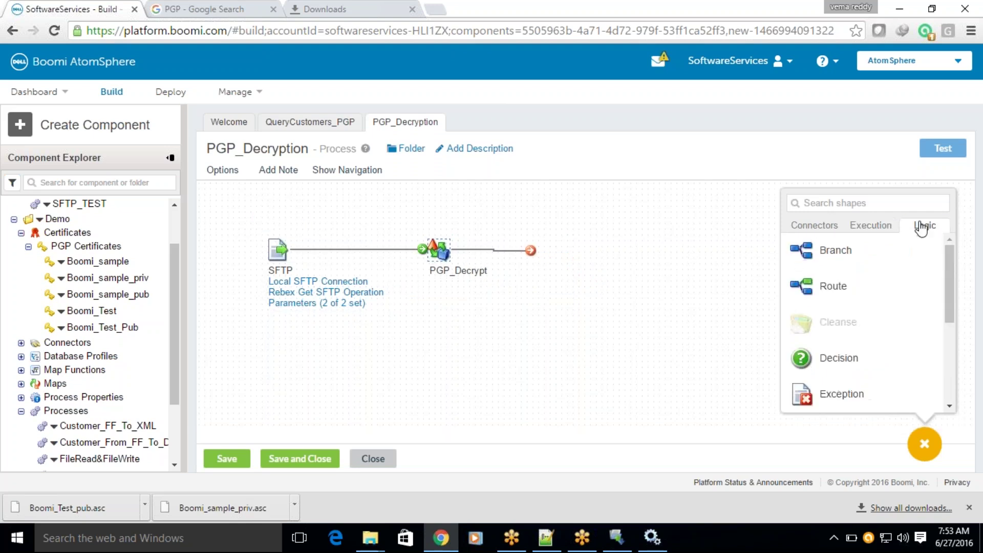
drag(950, 281, 951, 333)
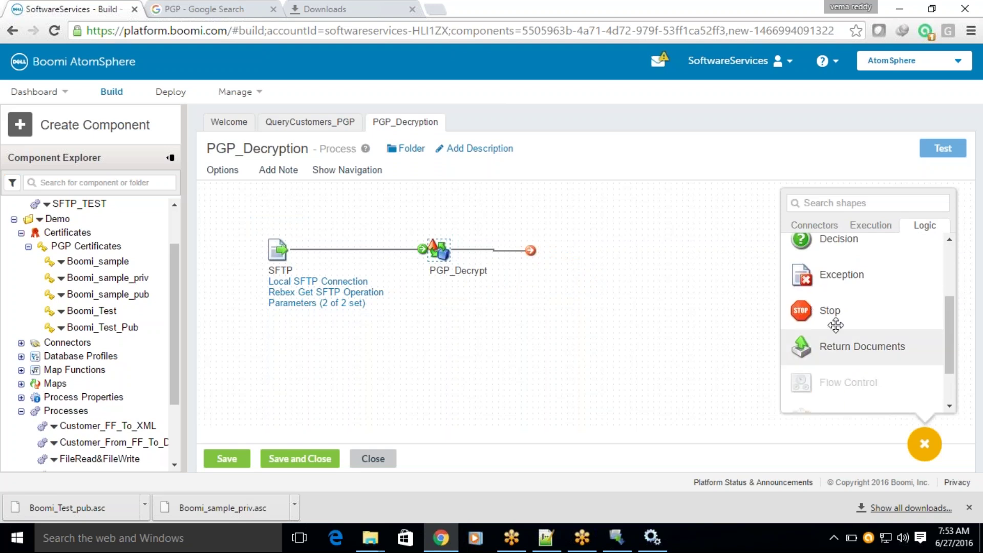
drag(830, 314, 544, 254)
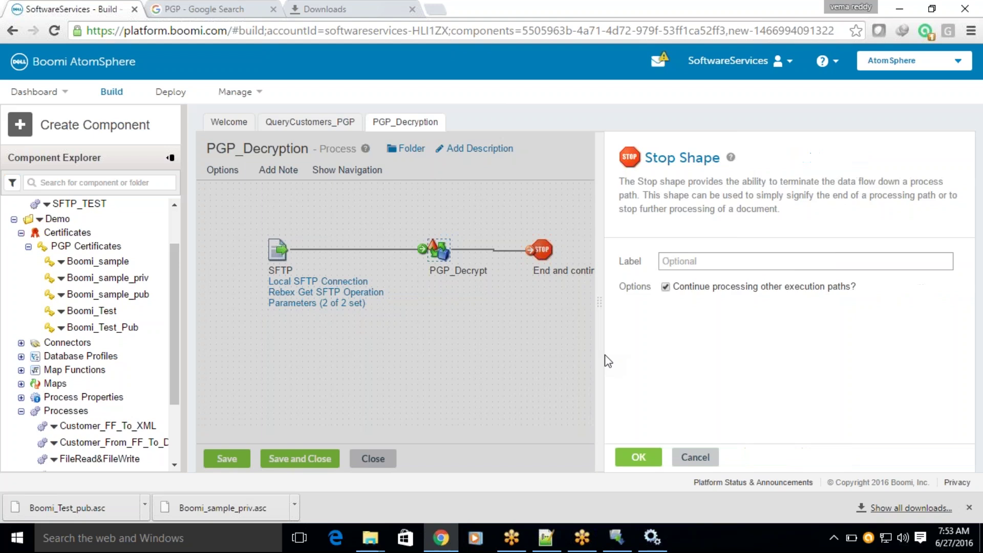
click(638, 457)
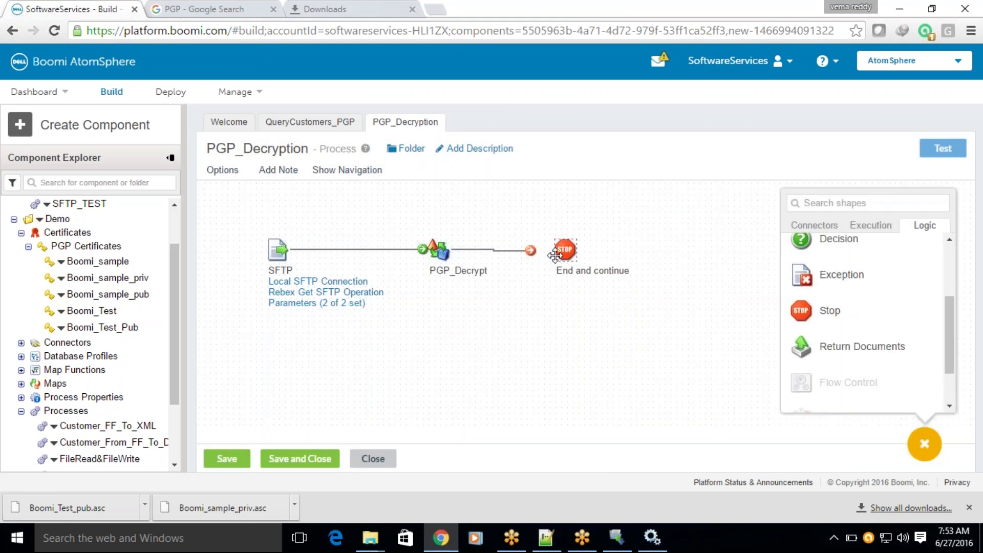
drag(531, 251, 563, 250)
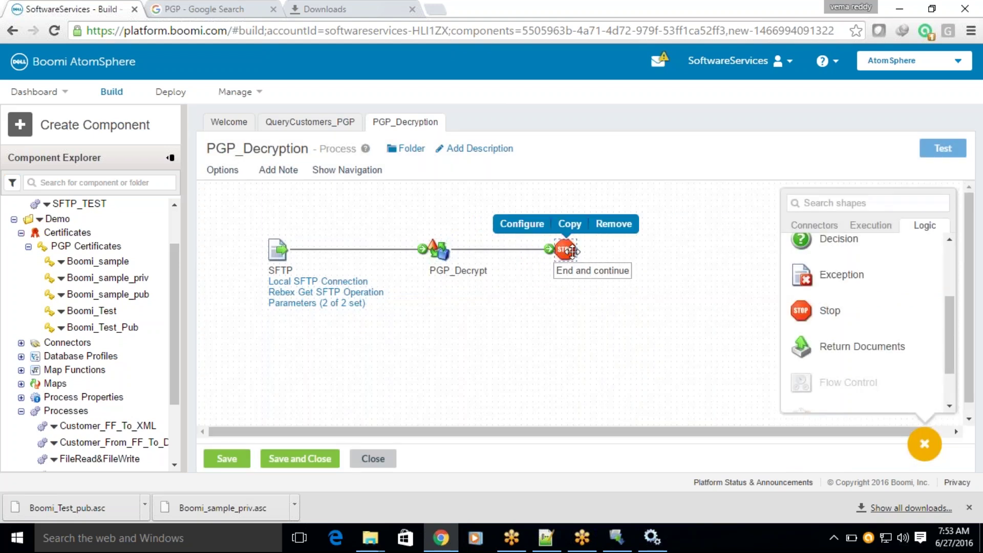
Save PGP_Decryption and run a test of it on the BOOMI-LOCAL atom.
click(943, 150)
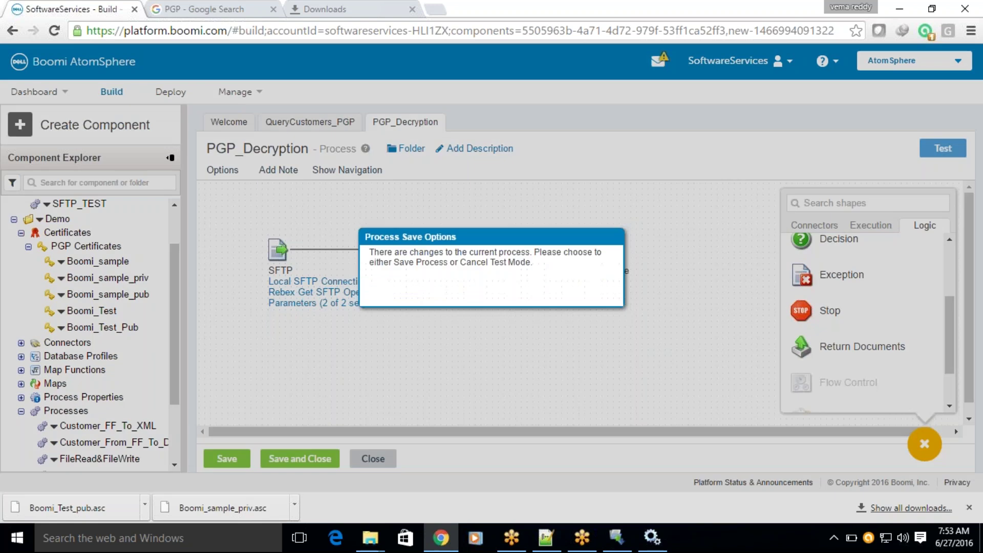
click(527, 286)
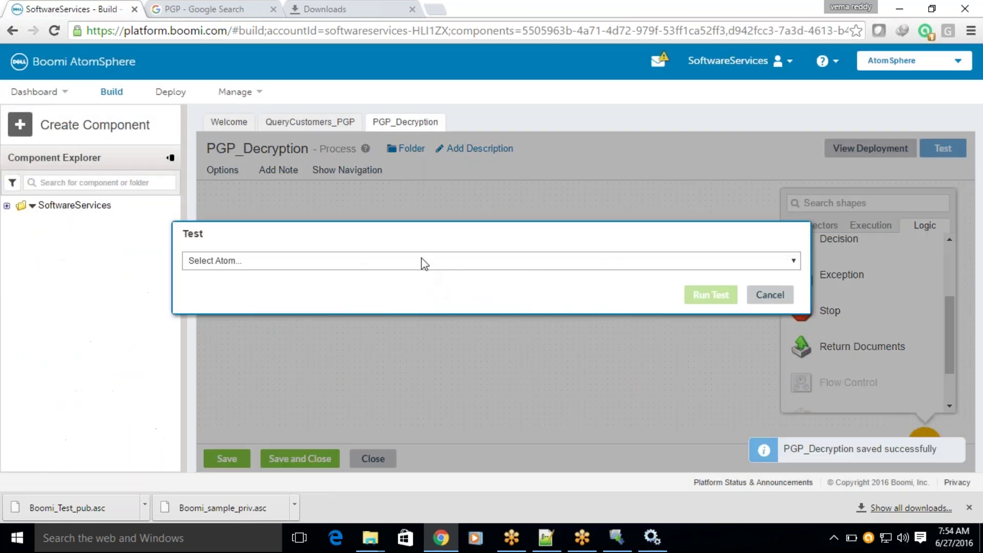
click(424, 261)
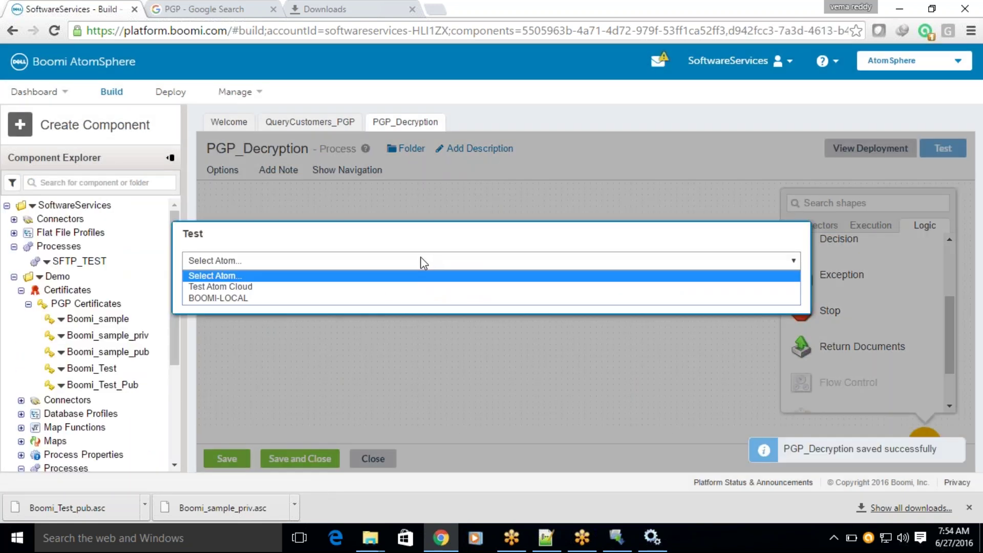
click(252, 306)
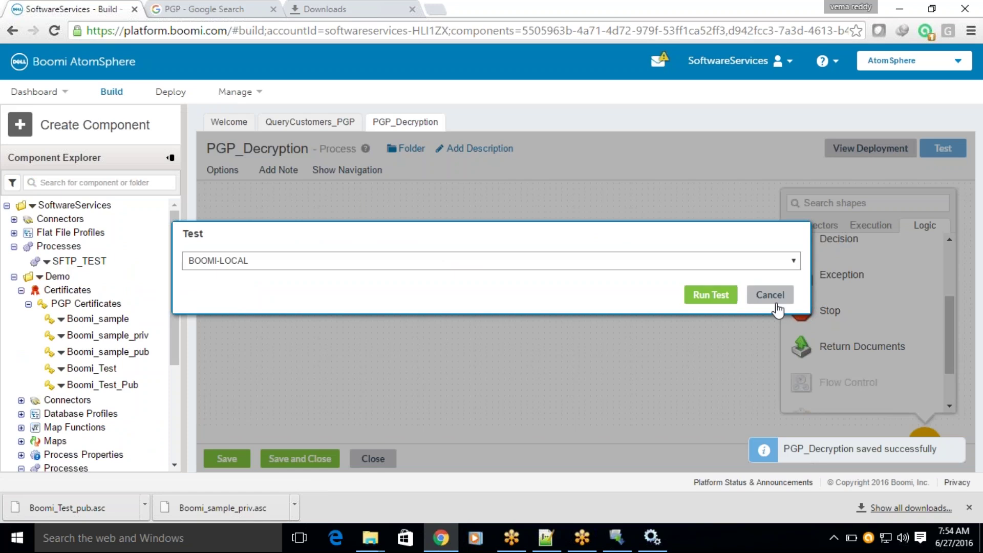
click(708, 298)
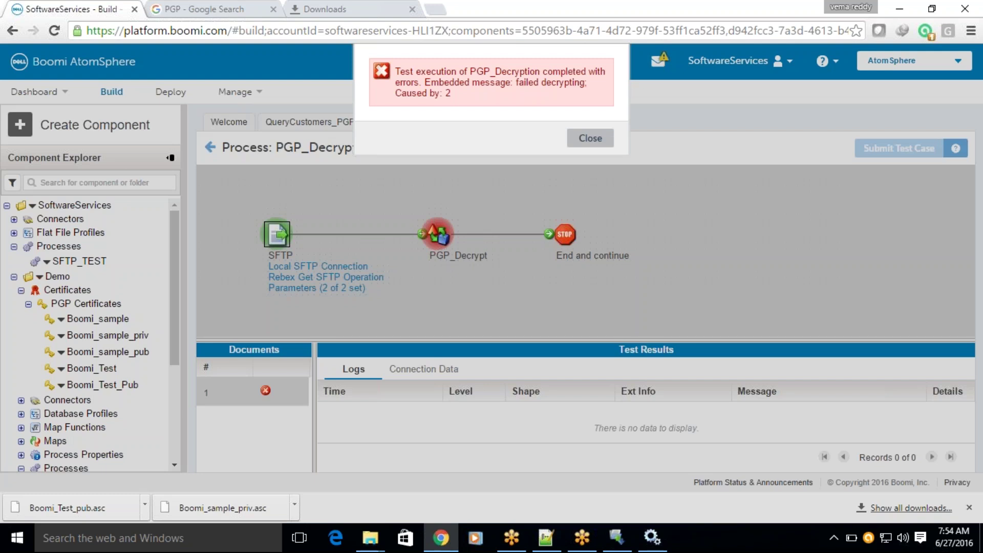
Dismiss the test error and inspect the fetched file's full name in Connection Data.
click(589, 139)
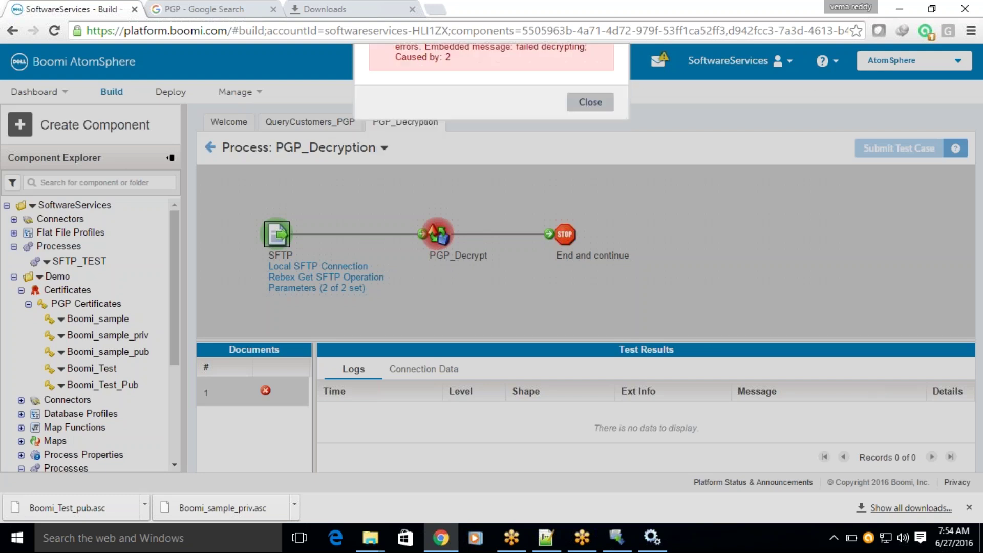
drag(404, 338, 431, 310)
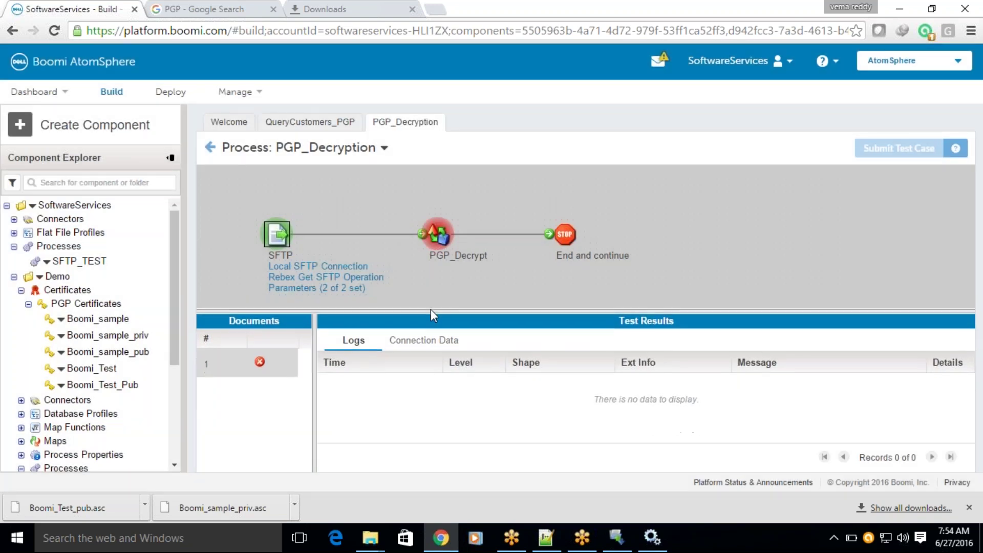
click(429, 341)
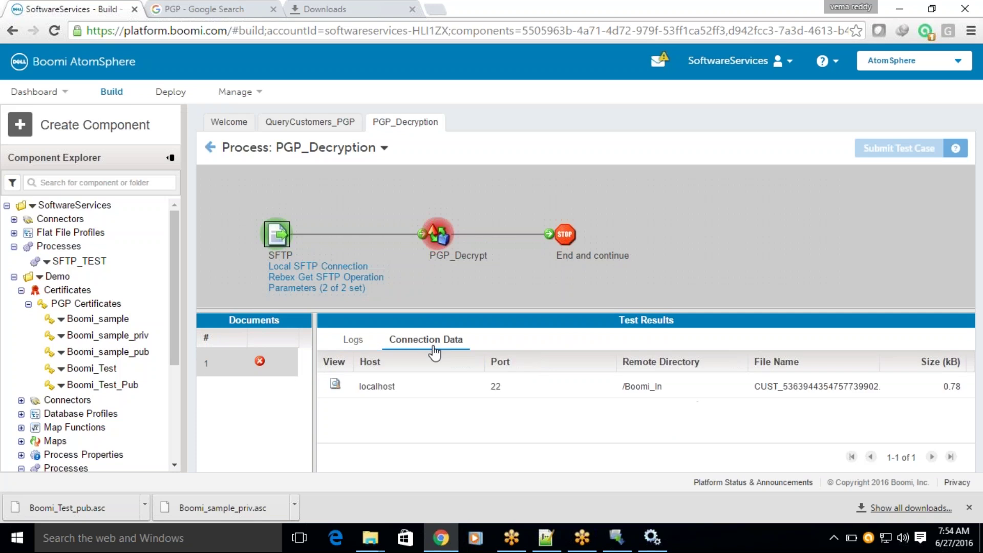
double_click(770, 387)
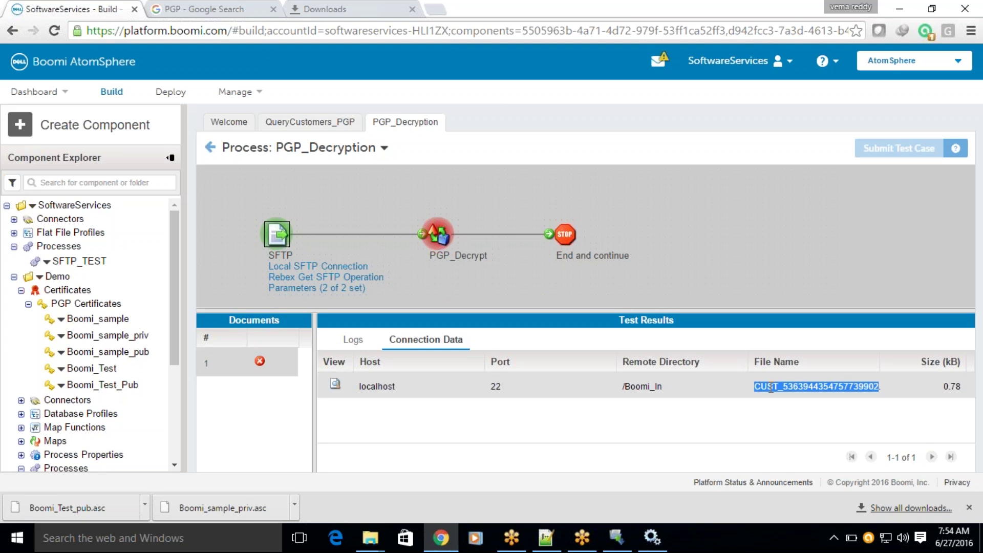
drag(879, 361, 944, 361)
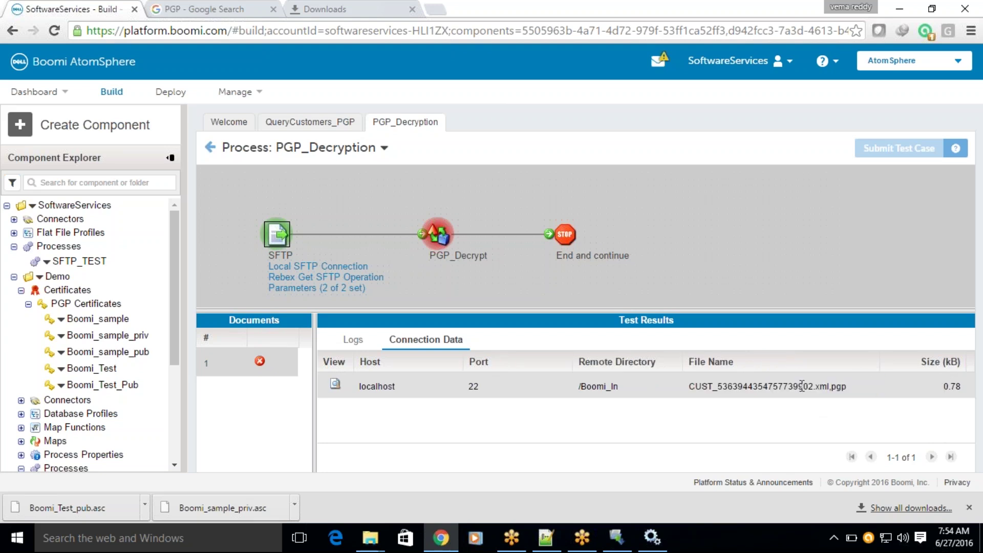
triple_click(764, 387)
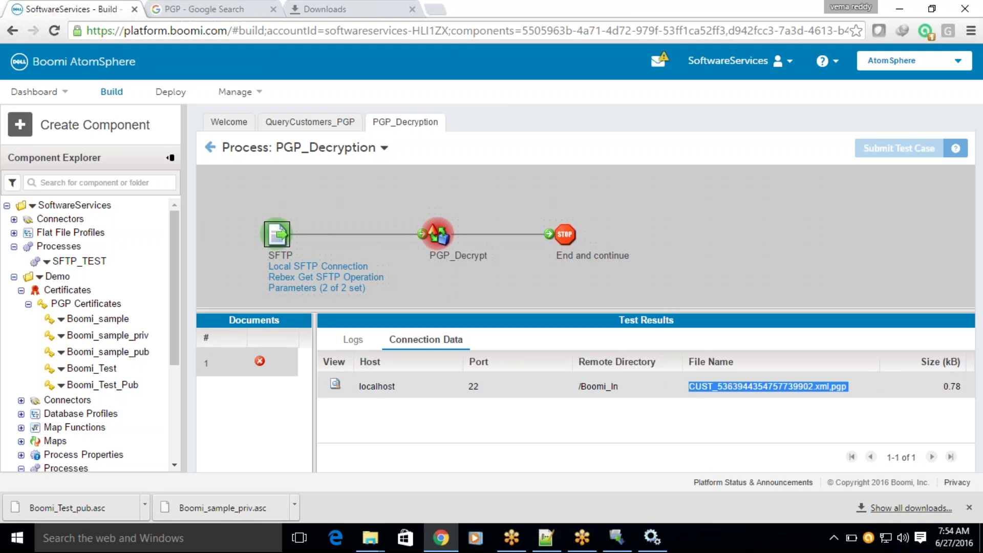
Review the PGP_Decrypt step's failed decrypting stack trace and its ArrayIndexOutOfBoundsException cause, then close it.
click(432, 239)
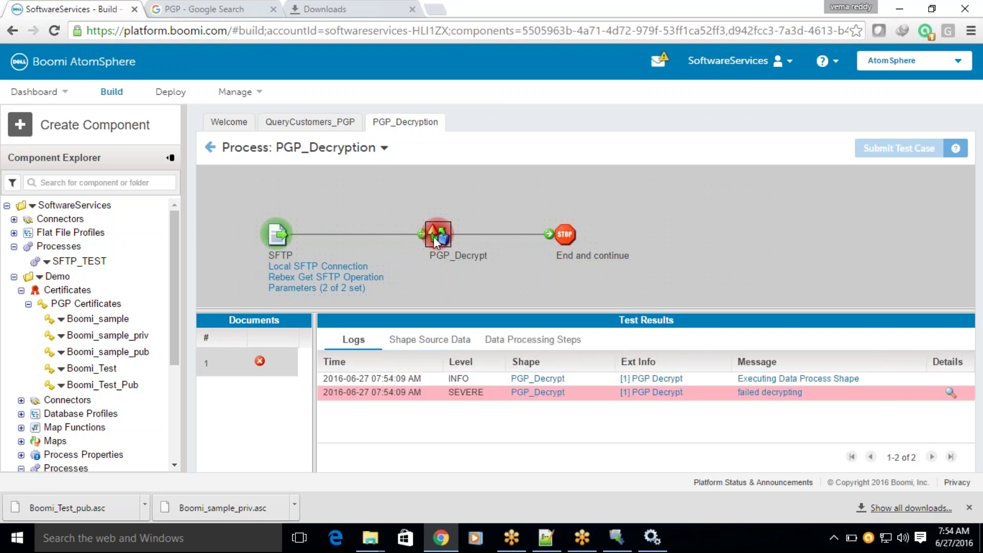
click(950, 393)
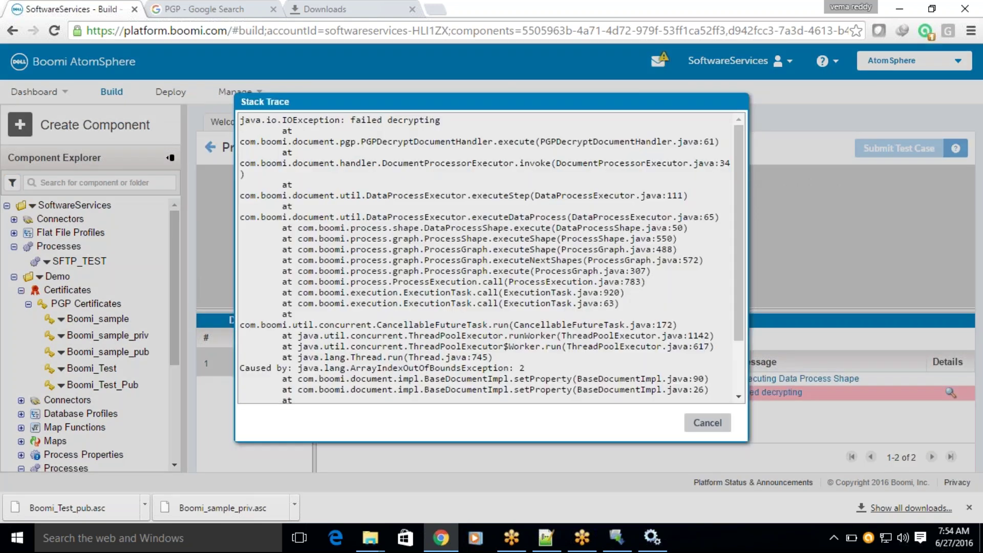
drag(362, 119, 410, 121)
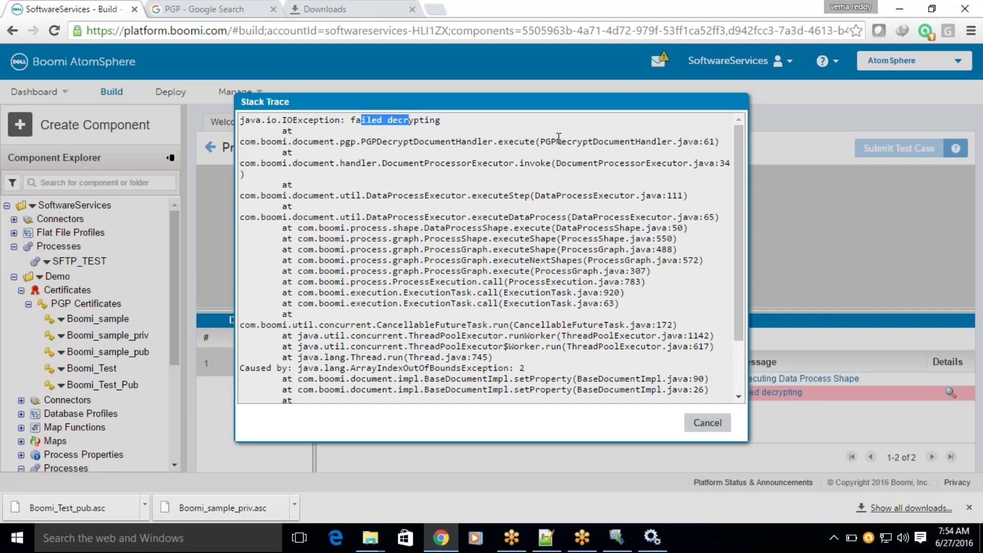
drag(557, 141, 645, 142)
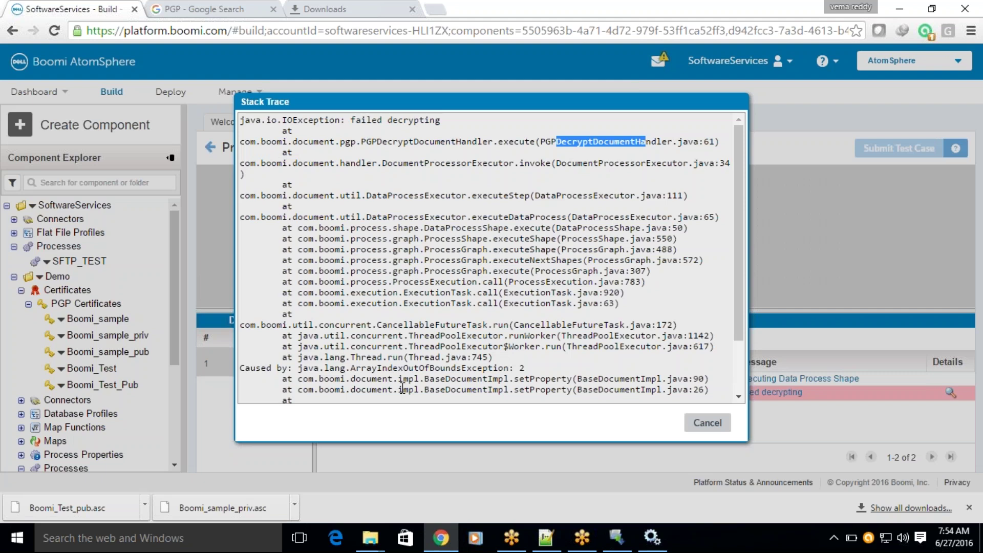
drag(355, 370, 525, 366)
scroll(579, 341, down, 2)
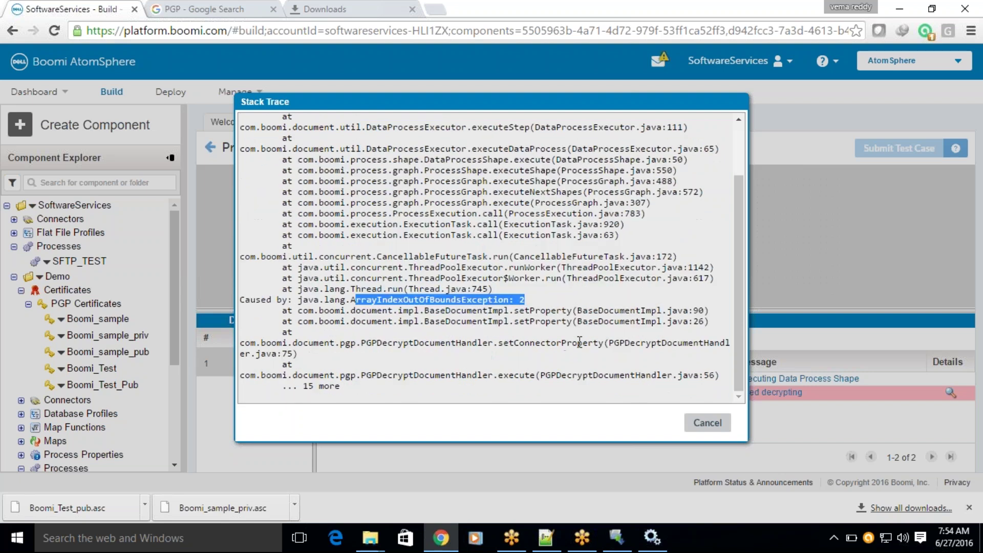
click(703, 423)
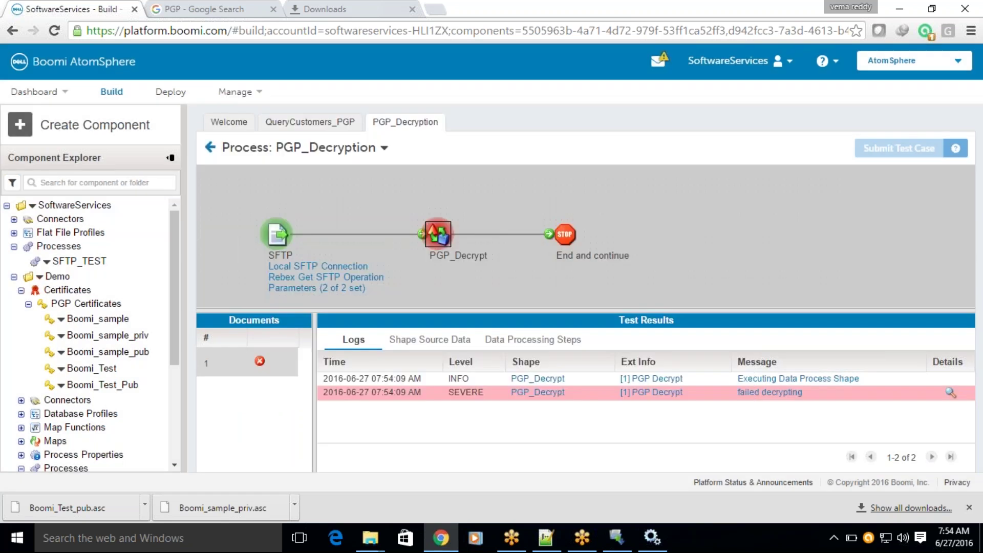
Set PGP_Decrypt's Signing Cert to Demo > Boomi_sample_priv and confirm the step settings.
click(210, 148)
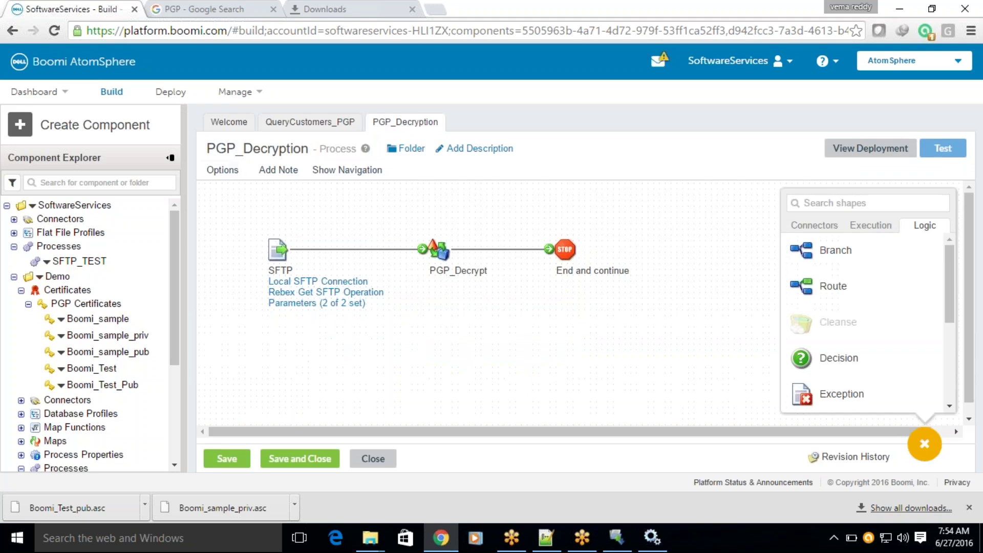
click(441, 249)
click(472, 349)
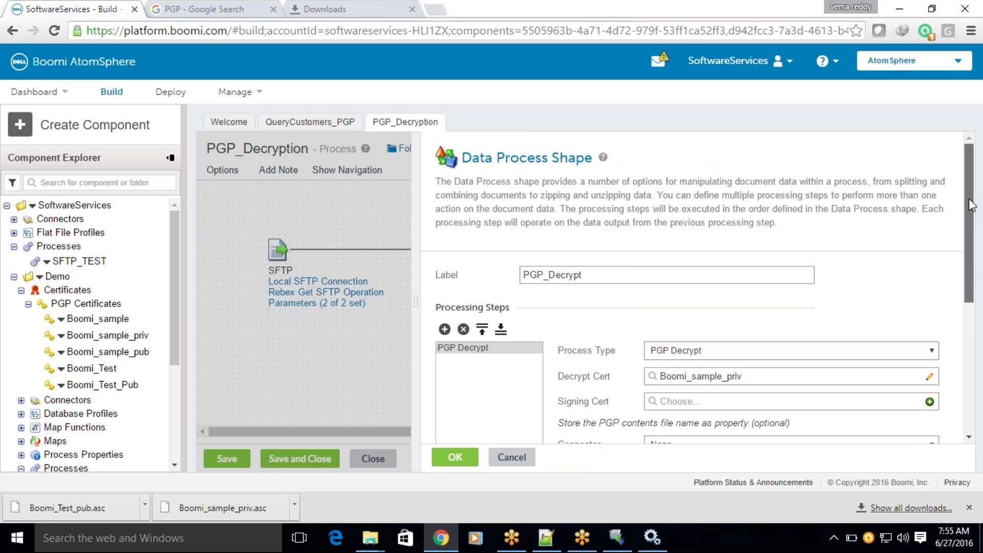
drag(971, 205, 963, 235)
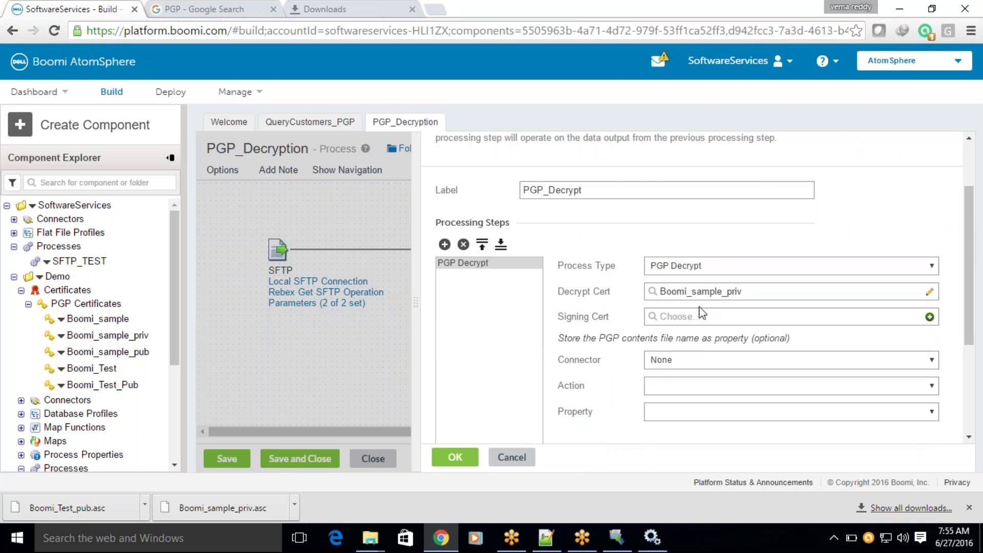
click(666, 318)
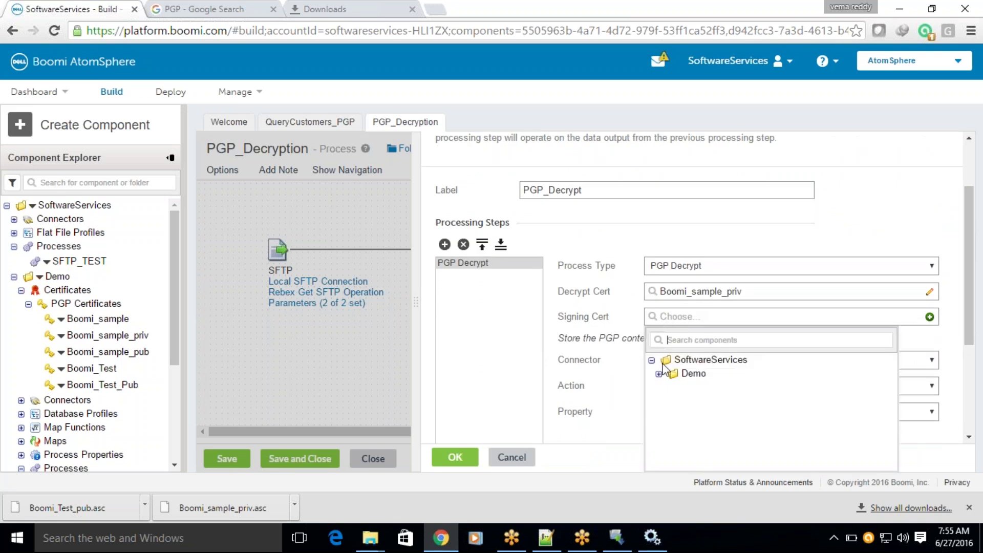
click(658, 376)
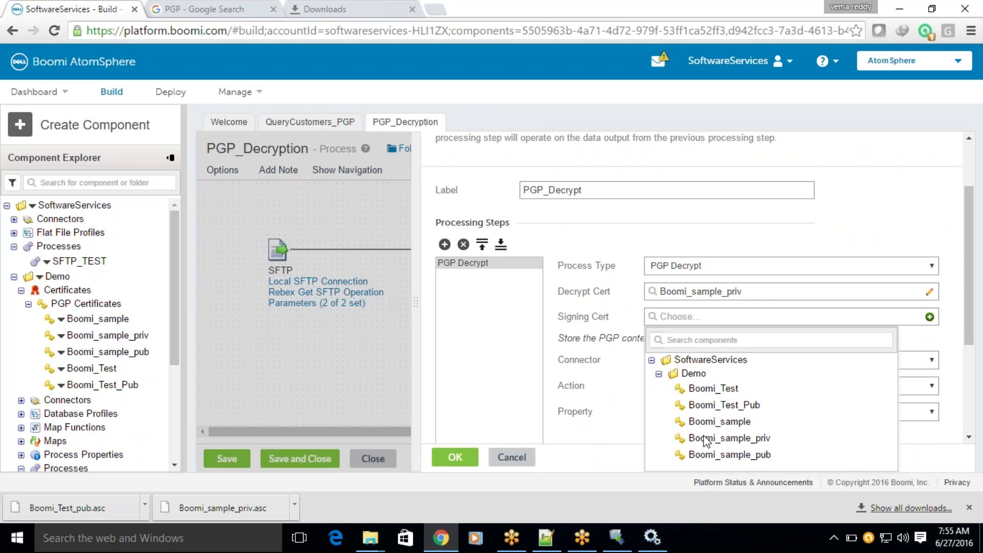
click(705, 443)
click(660, 318)
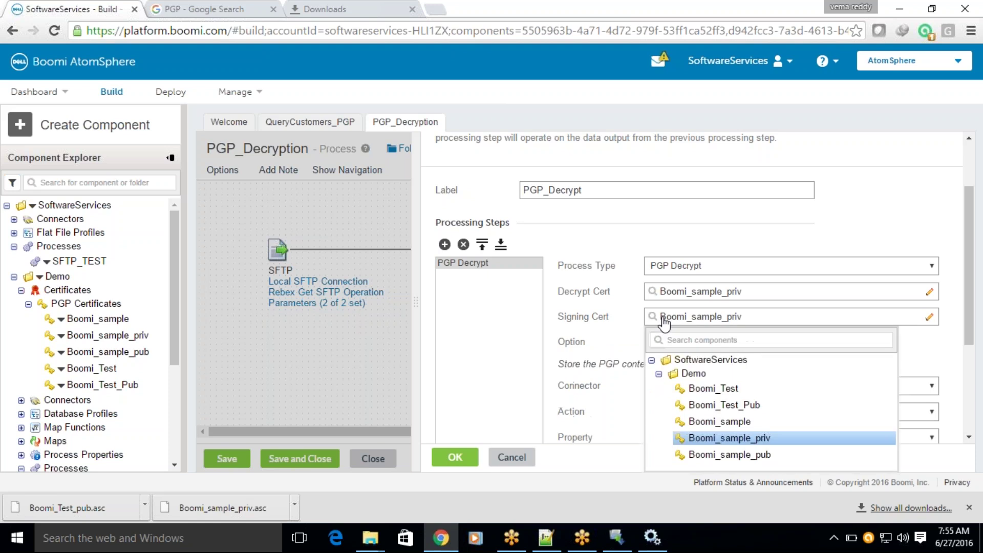
click(542, 322)
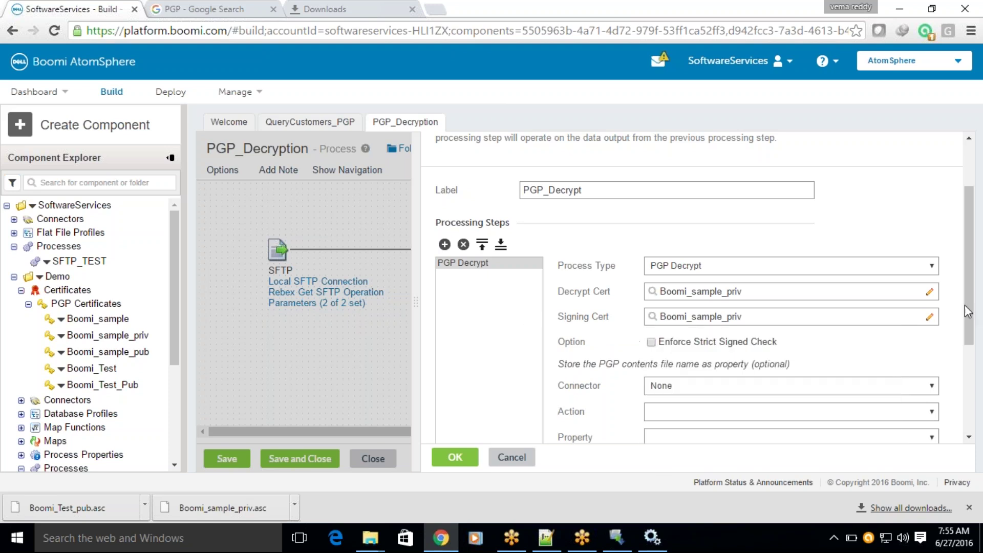
scroll(966, 221, down, 2)
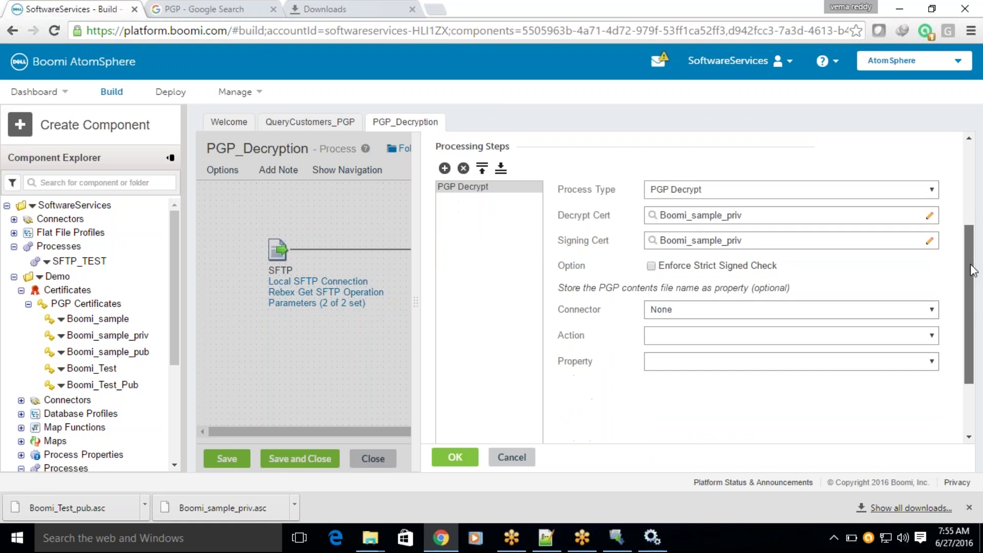
click(465, 461)
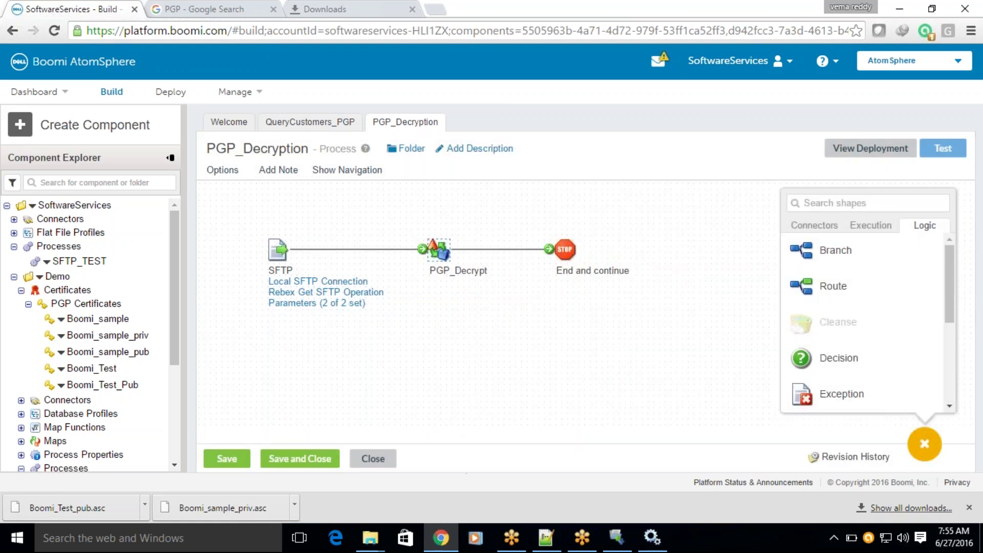
Save and re-test PGP_Decryption on BOOMI-LOCAL, dismiss the decrypt failure, then switch to QueryCustomers_PGP.
click(951, 150)
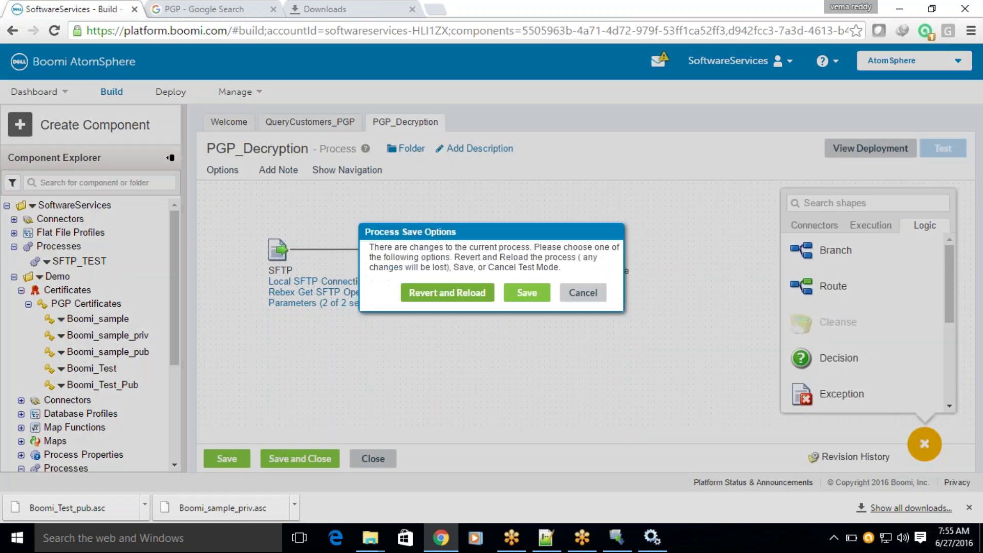
click(527, 291)
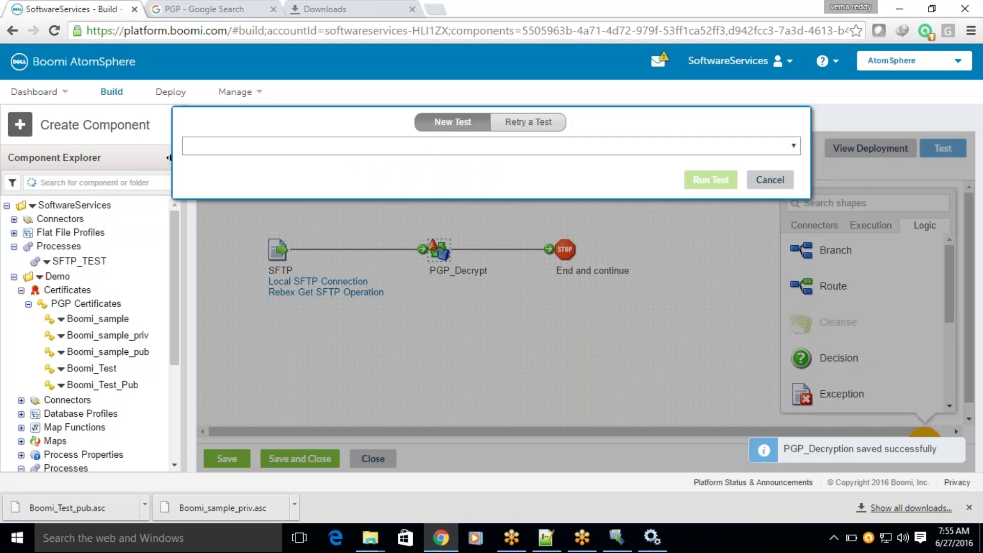
click(709, 181)
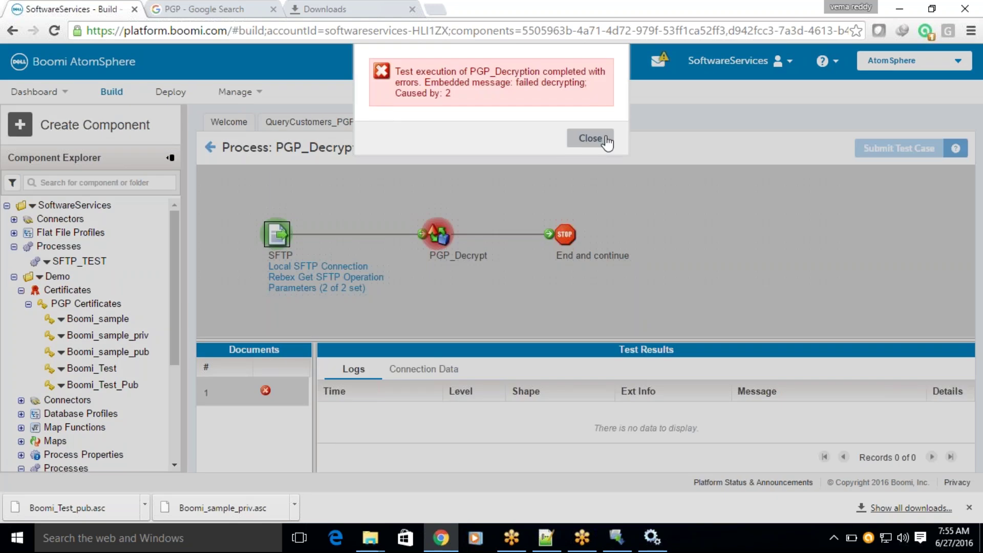
click(590, 138)
click(301, 125)
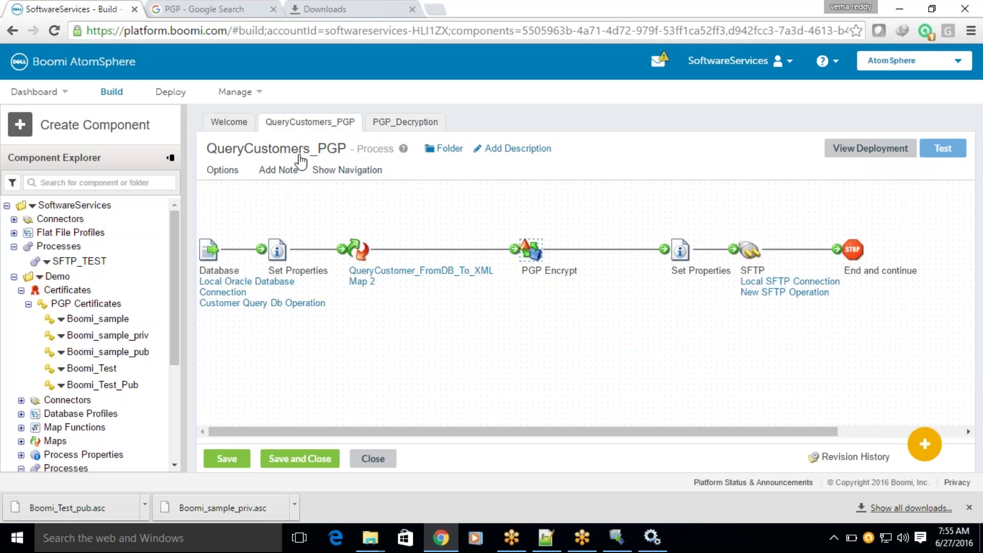
Inspect the Set Properties file-name parts ('.pgp') and remote directory /Boomi_In without changing anything.
double_click(678, 250)
click(595, 360)
click(591, 349)
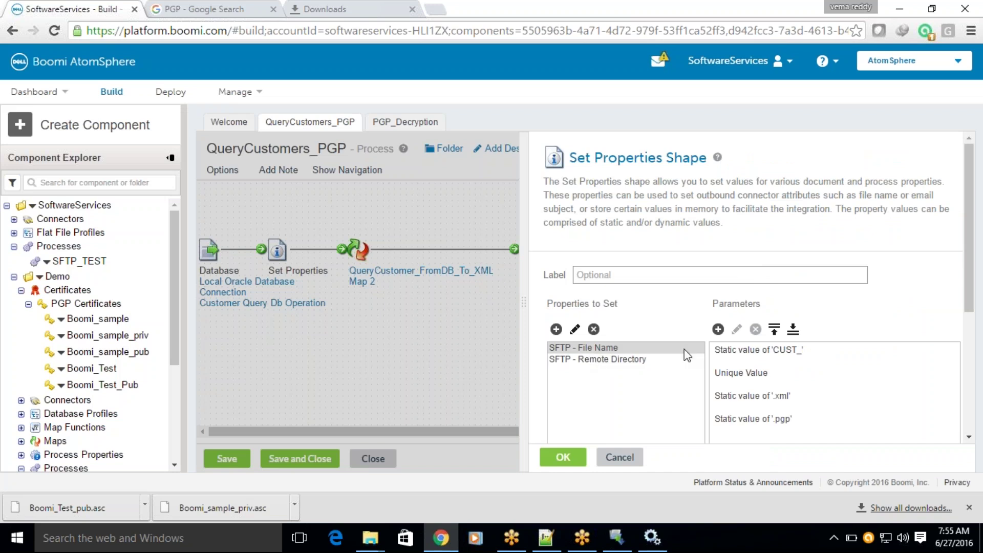
click(753, 420)
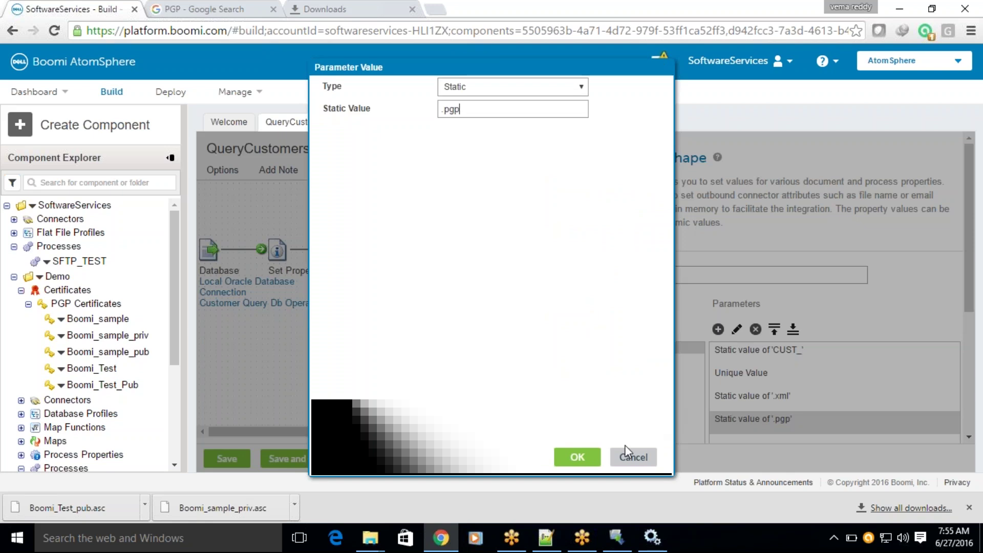
click(627, 454)
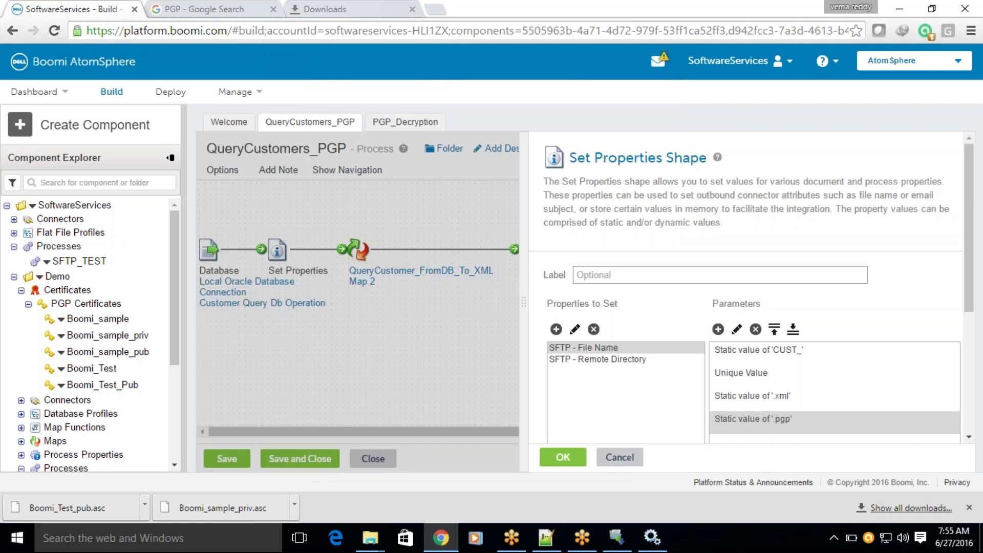
click(603, 361)
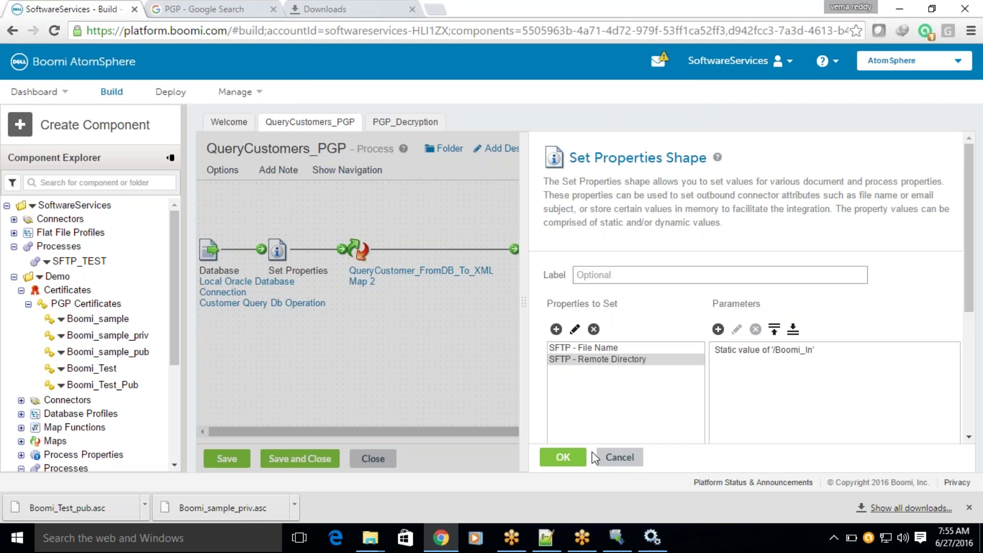
click(578, 348)
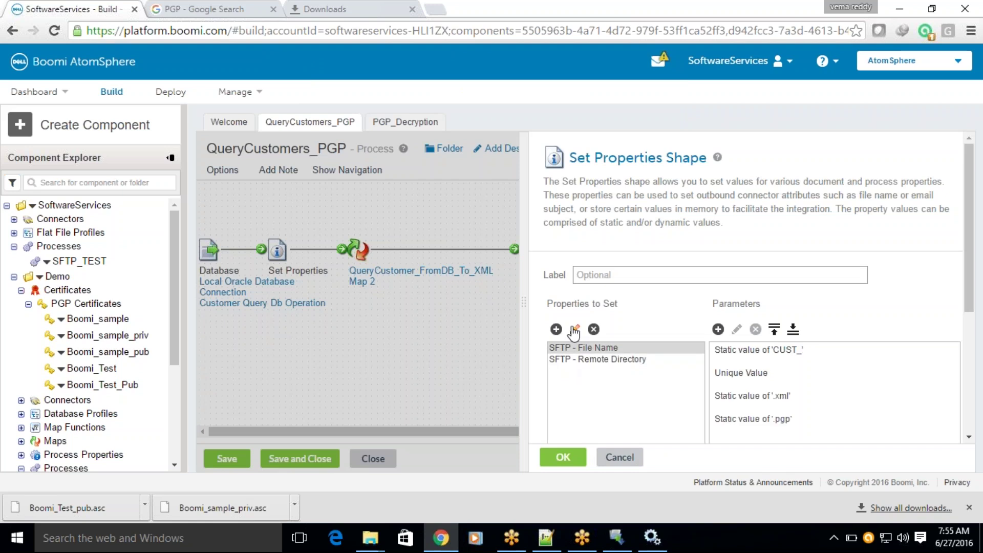
click(628, 457)
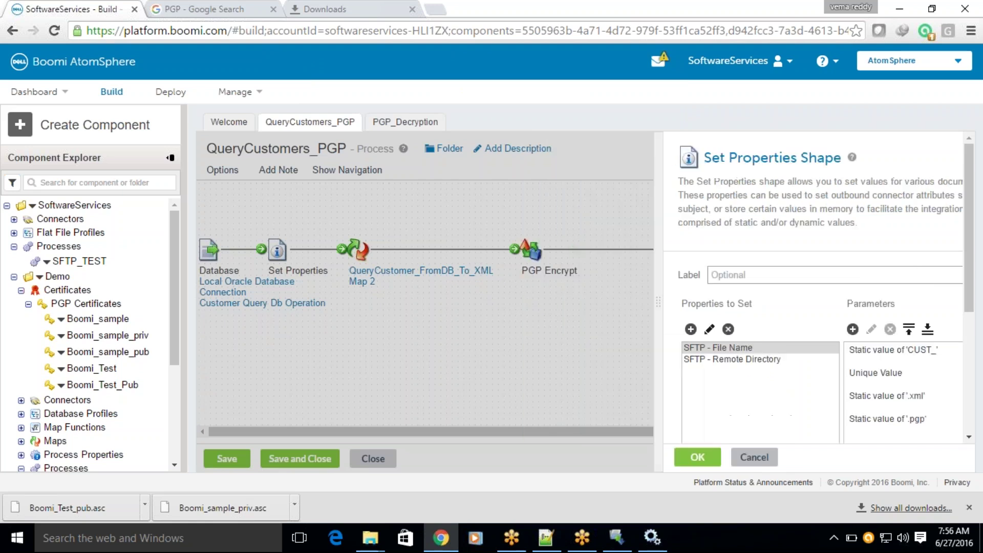
Check the PGP Encrypt shape's Boomi_sample certificate, then return to editing PGP_Decryption.
mouse_move(465, 281)
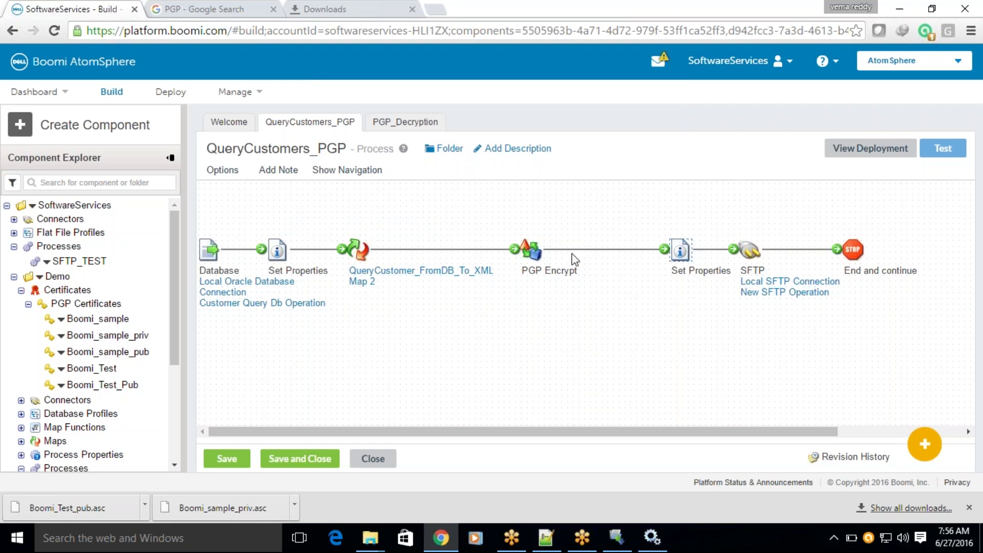
double_click(532, 250)
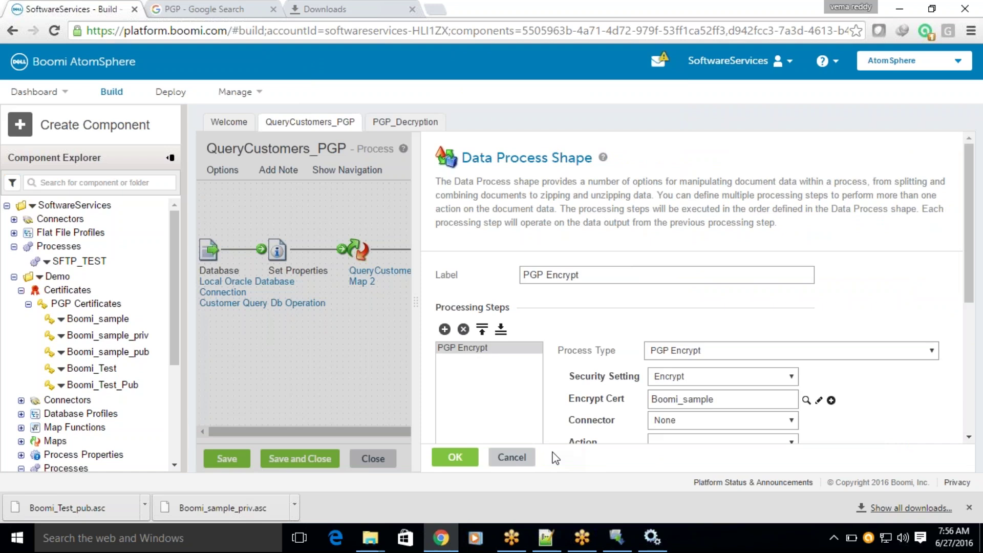
click(526, 461)
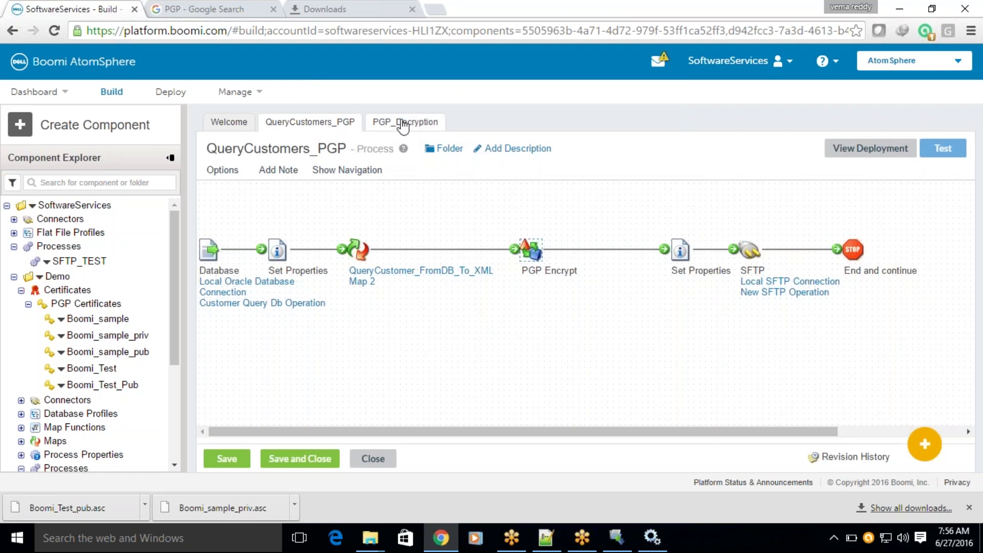
click(403, 125)
click(210, 147)
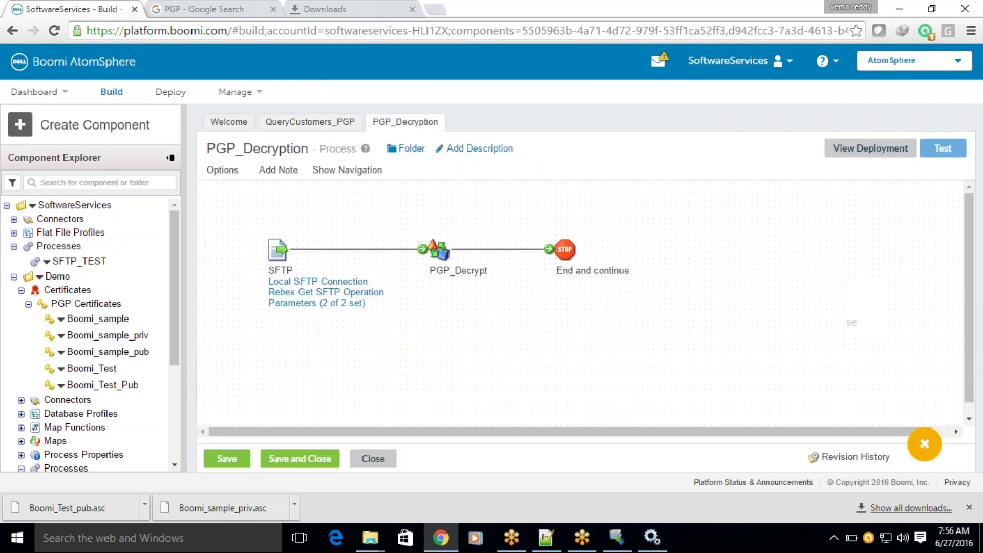
Replace the SFTP start shape's File Filter CUST file name with the wildcard *.pgp.
click(444, 259)
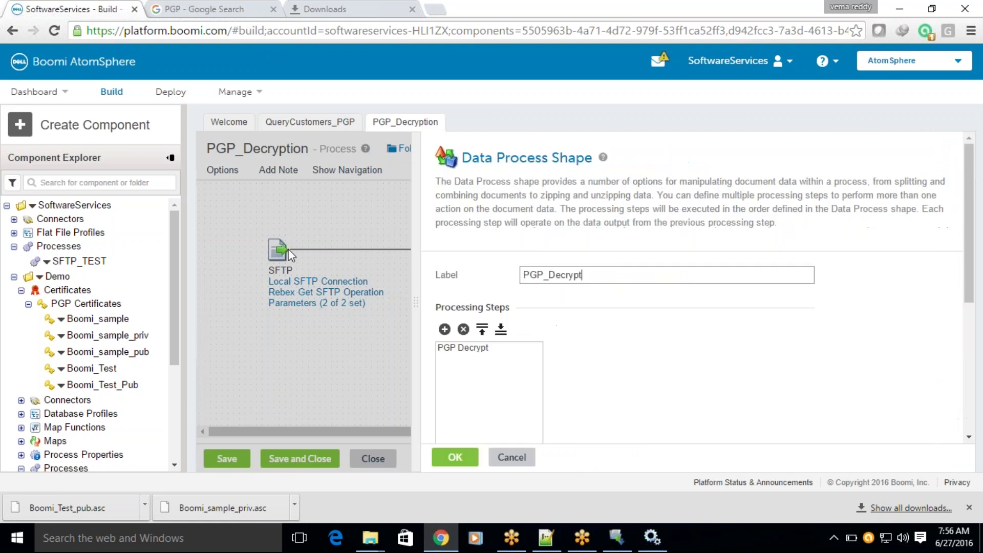
click(504, 464)
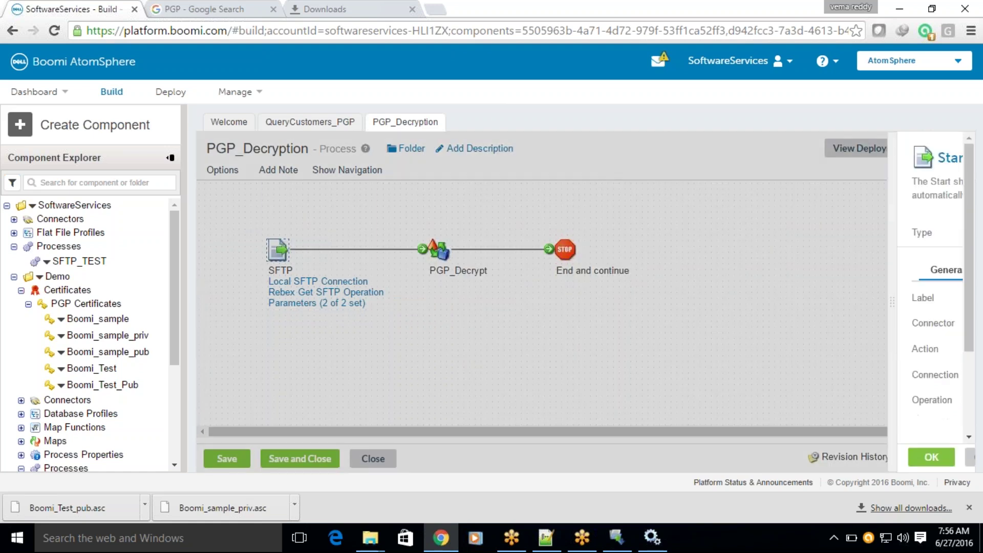
click(639, 270)
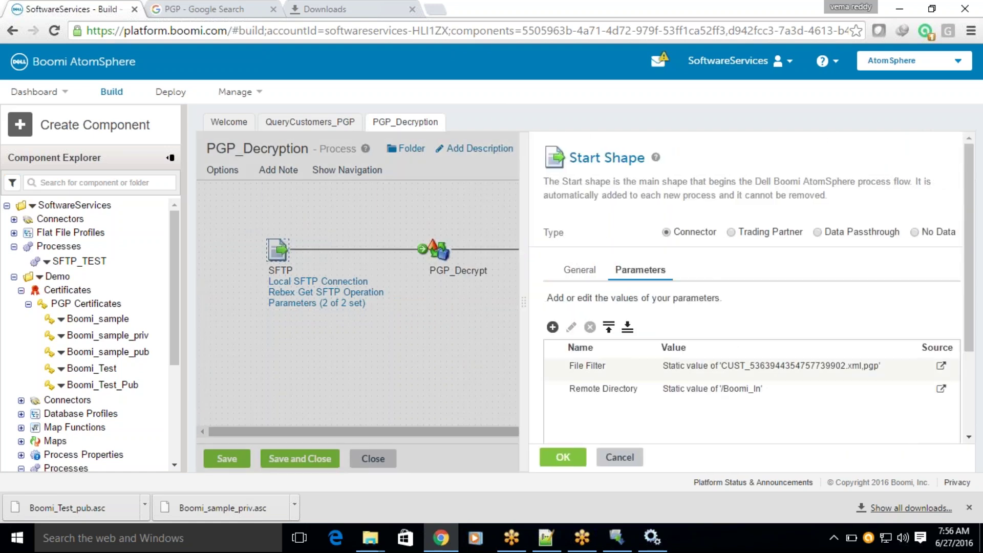
click(571, 327)
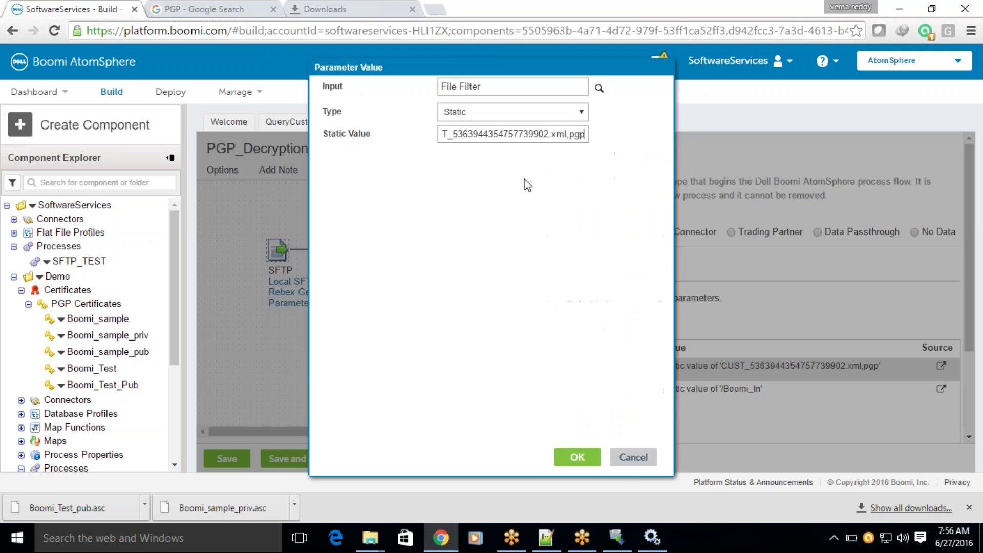
drag(571, 135, 287, 139)
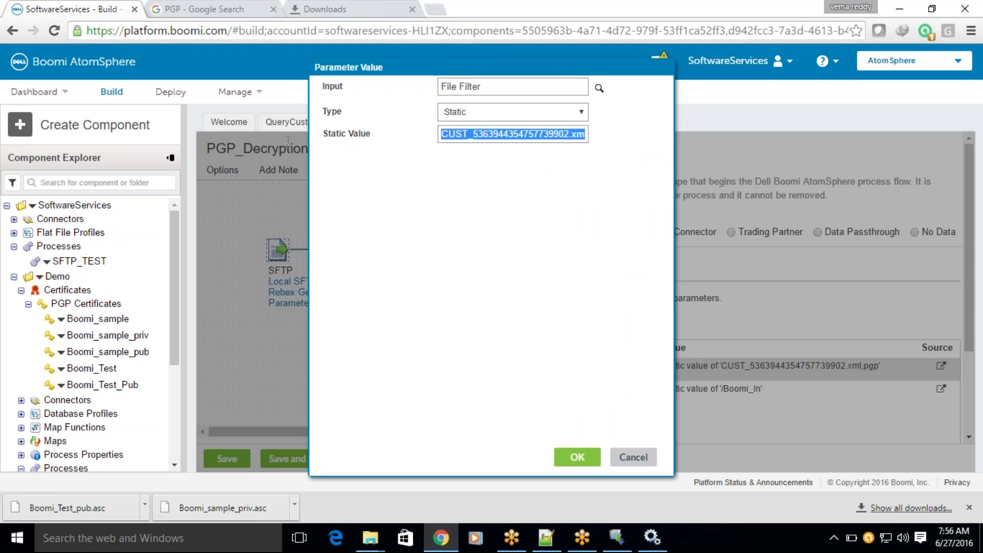
text(*.pgp)
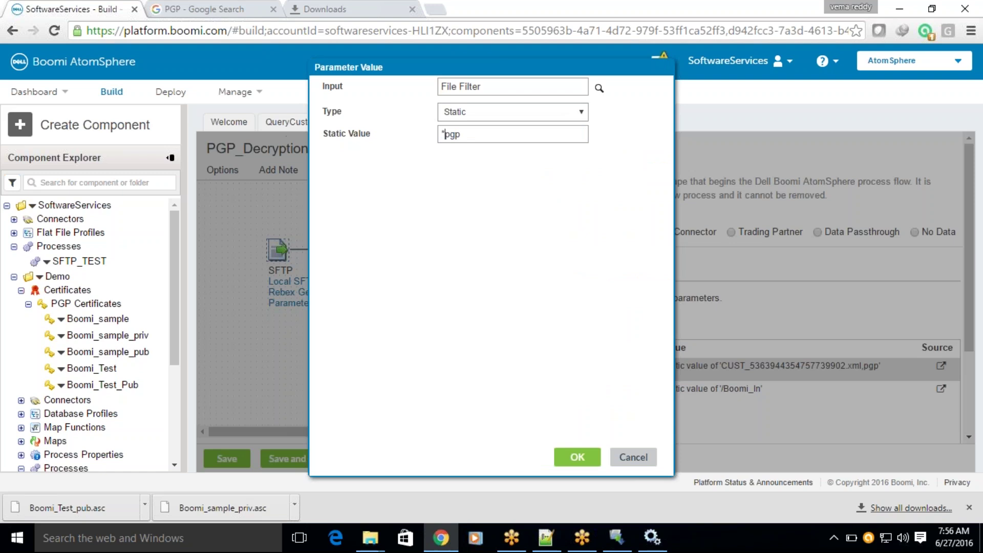
text(.)
click(577, 456)
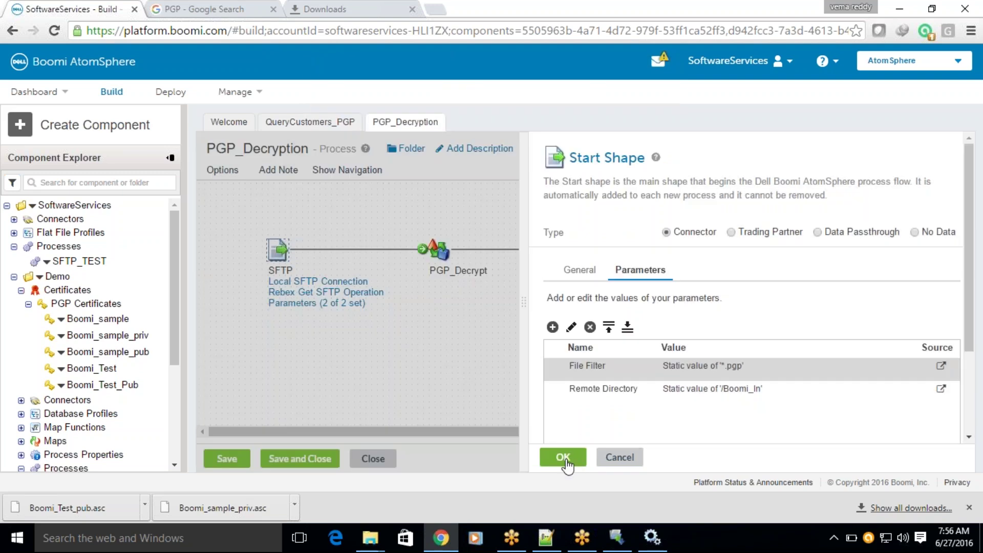
click(563, 457)
Permanently delete CUST_5363944354757739902.xml.pgp from the Boomi_In folder.
mouse_move(370, 537)
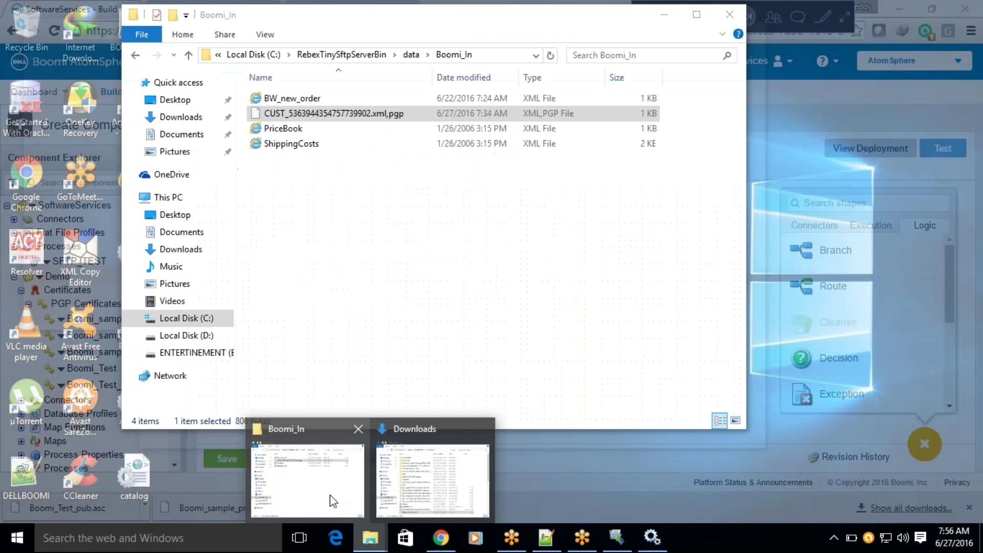
click(332, 501)
click(335, 205)
click(341, 115)
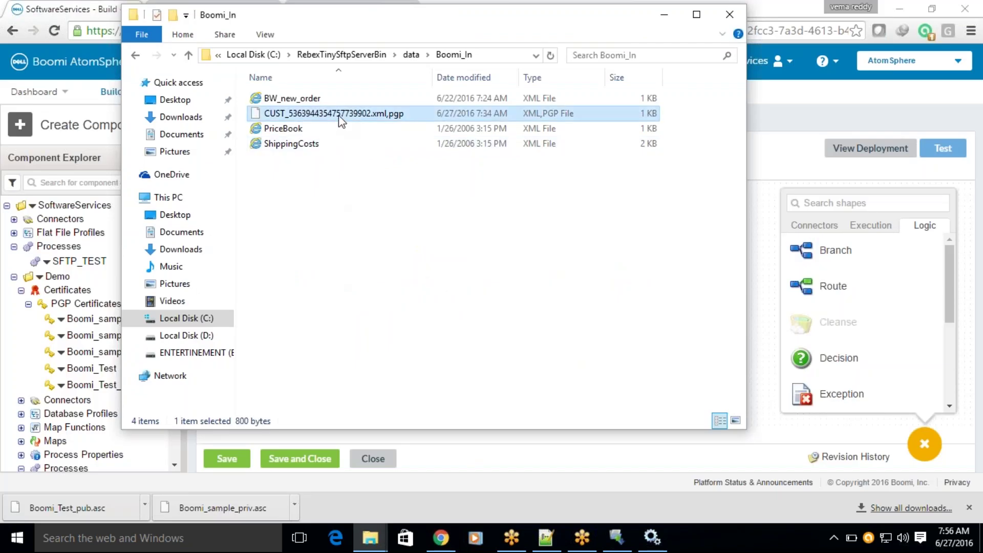
key(shift+Delete)
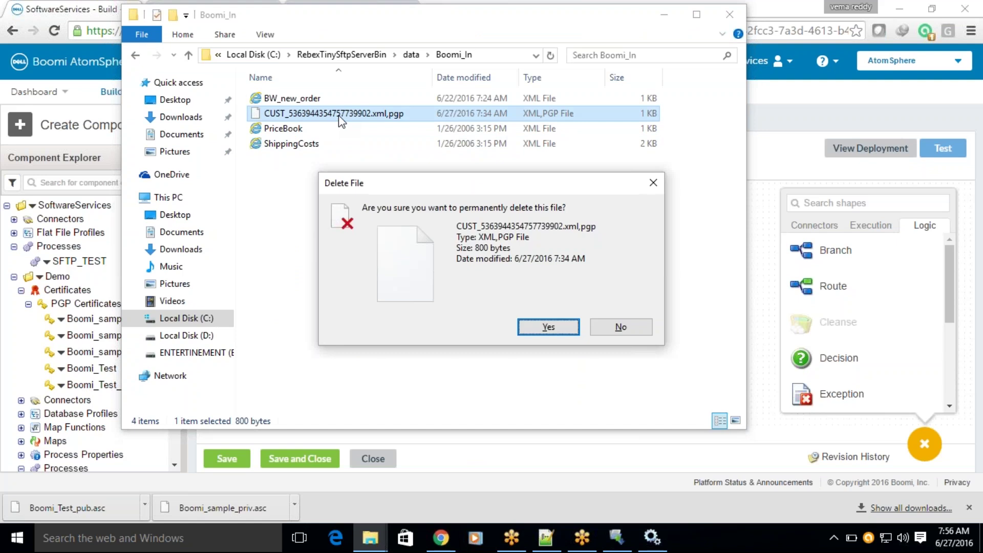
key(Return)
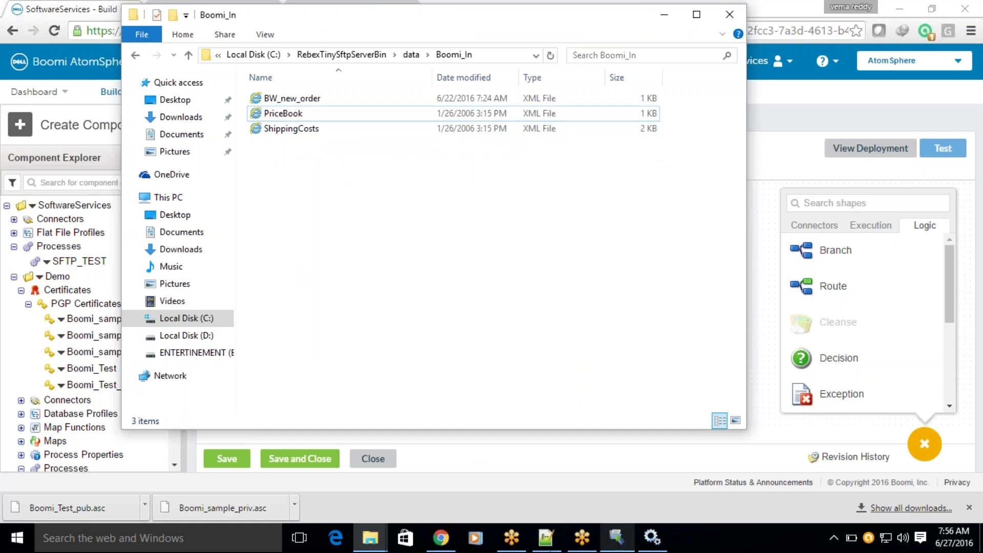
Decline keeping the deleted file in Notepad++ and return to the browser.
click(545, 548)
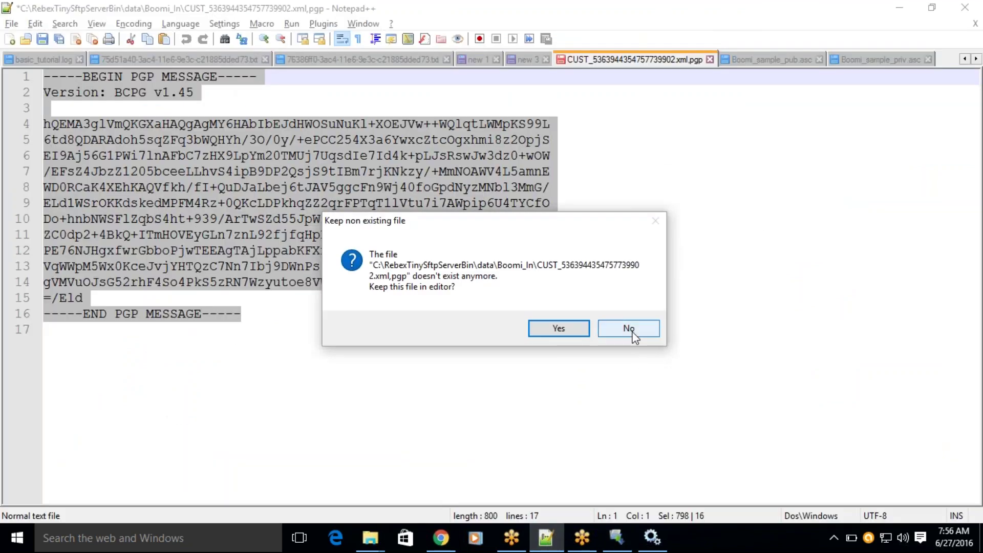
click(630, 328)
key(alt+Tab)
key(alt+Tab)
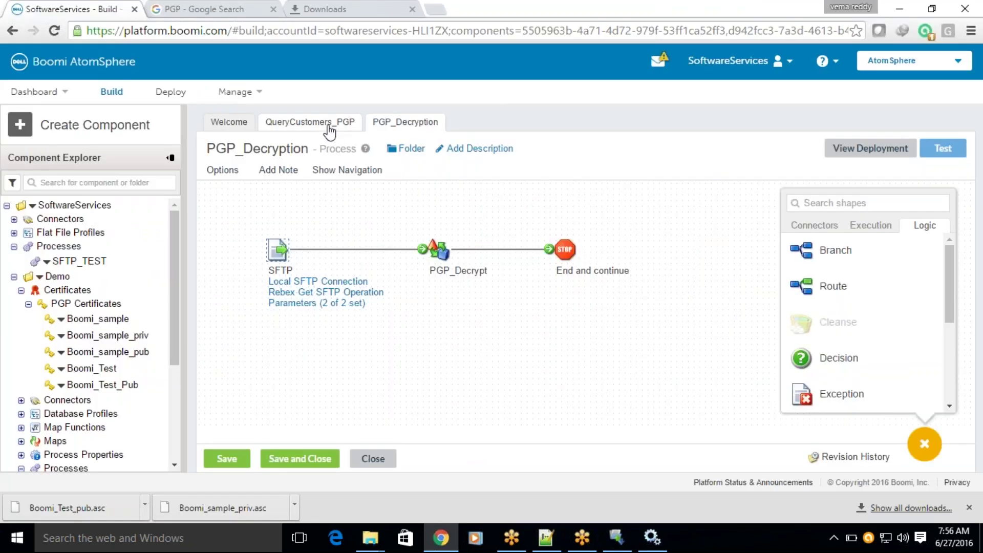
Save QueryCustomers_PGP and test-run it on the BOOMI-LOCAL atom.
click(329, 127)
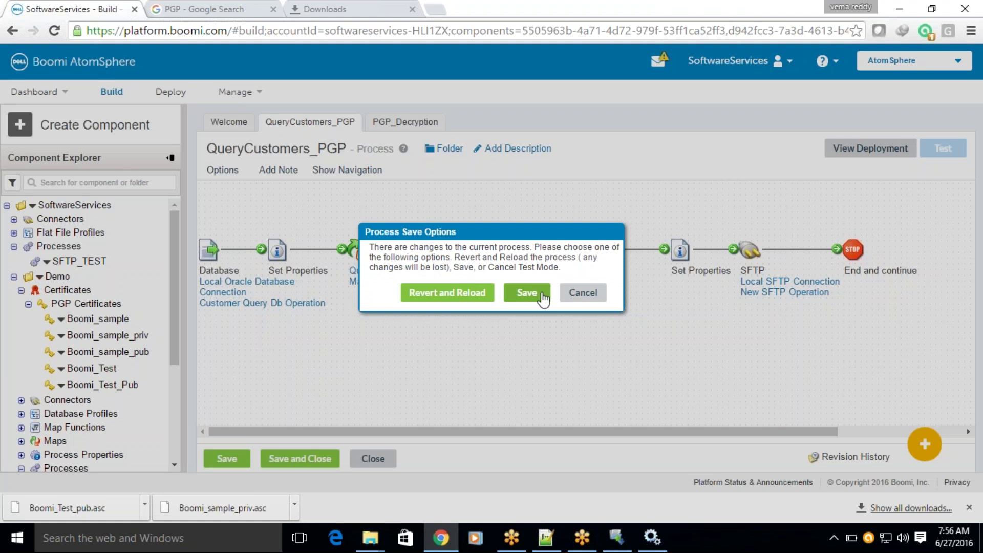
click(539, 293)
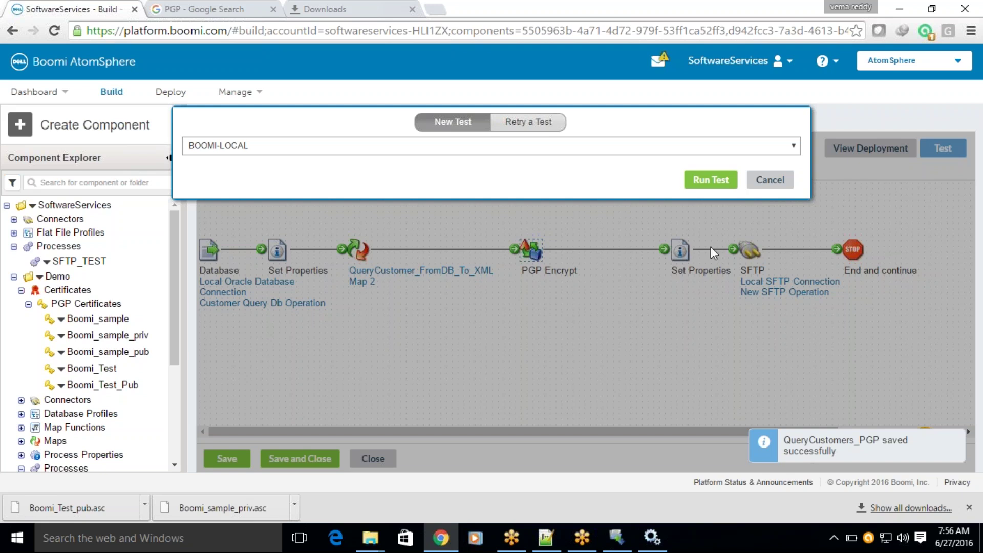
click(711, 180)
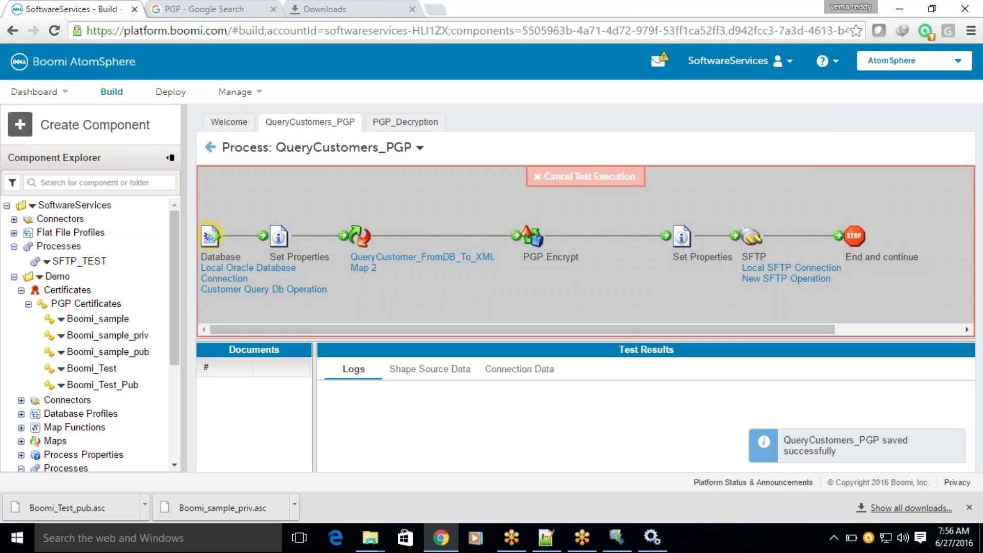
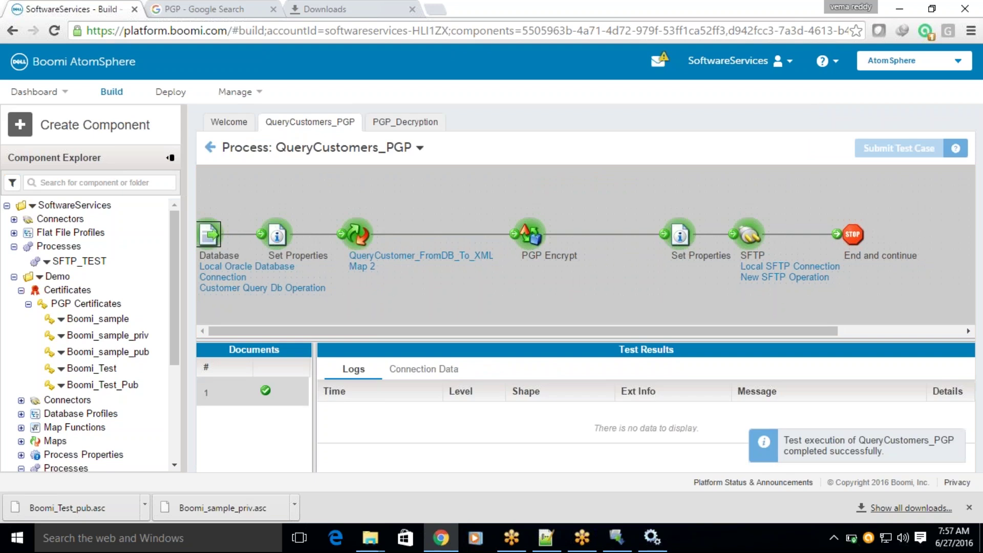
Save the PGP_Decryption process and run its test on the chosen atom.
click(402, 123)
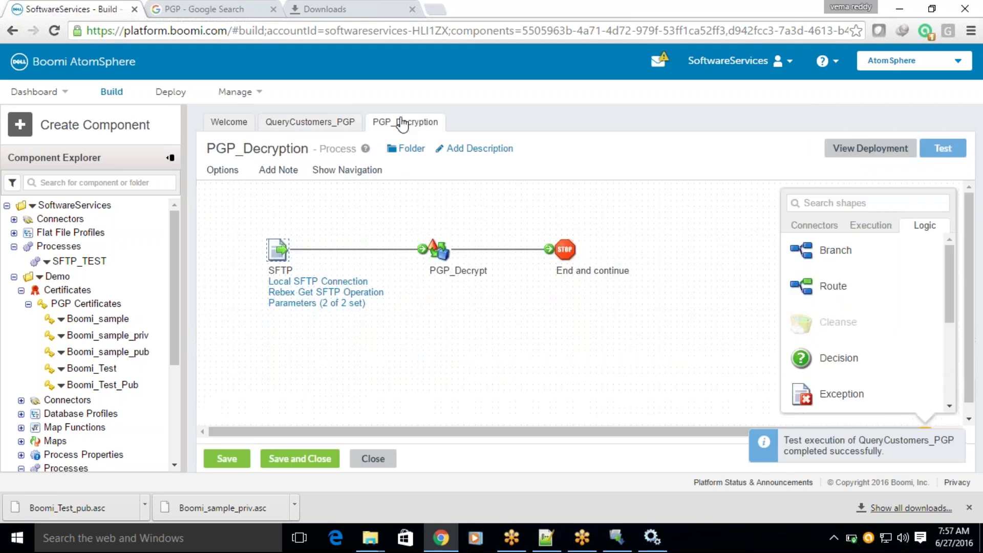
click(943, 148)
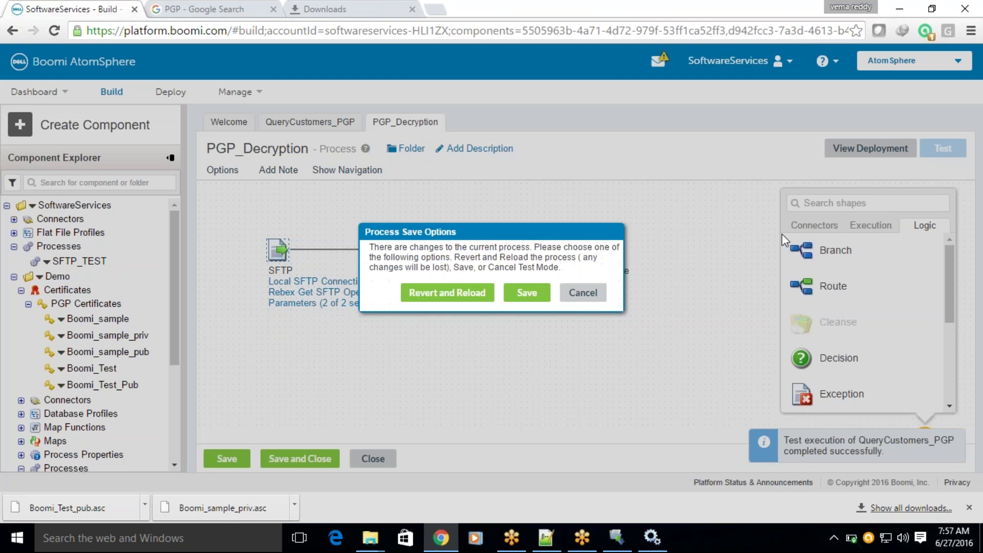
click(527, 292)
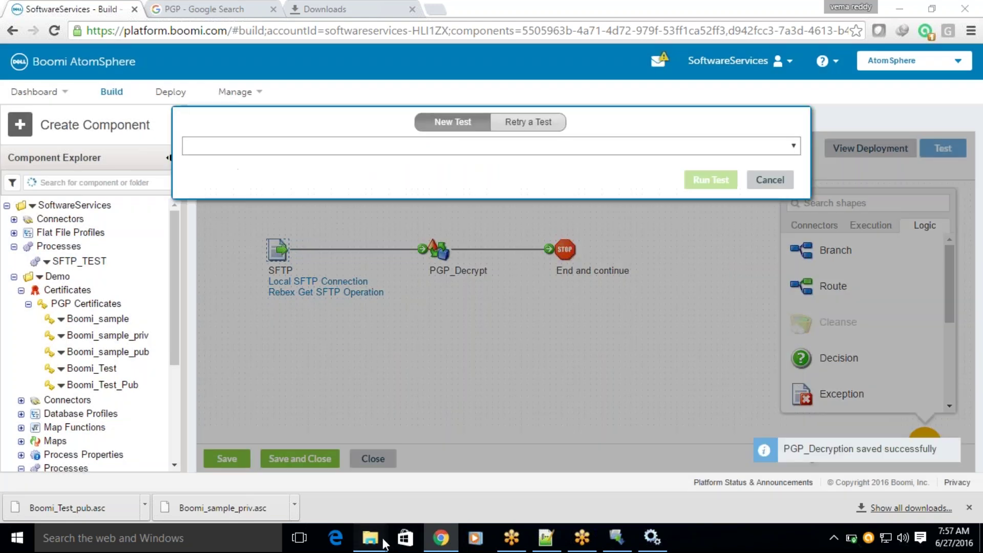
mouse_move(370, 538)
click(322, 461)
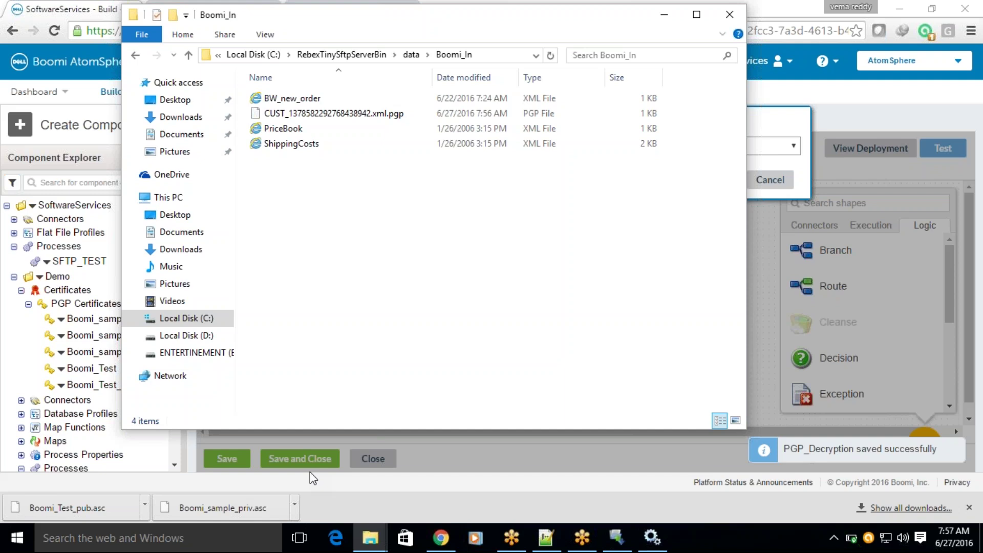
click(784, 121)
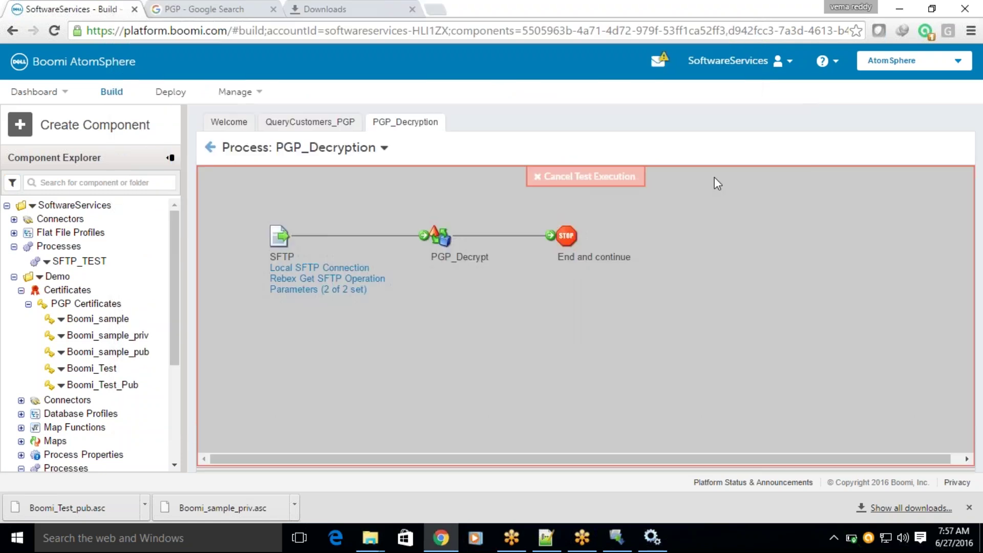
click(713, 178)
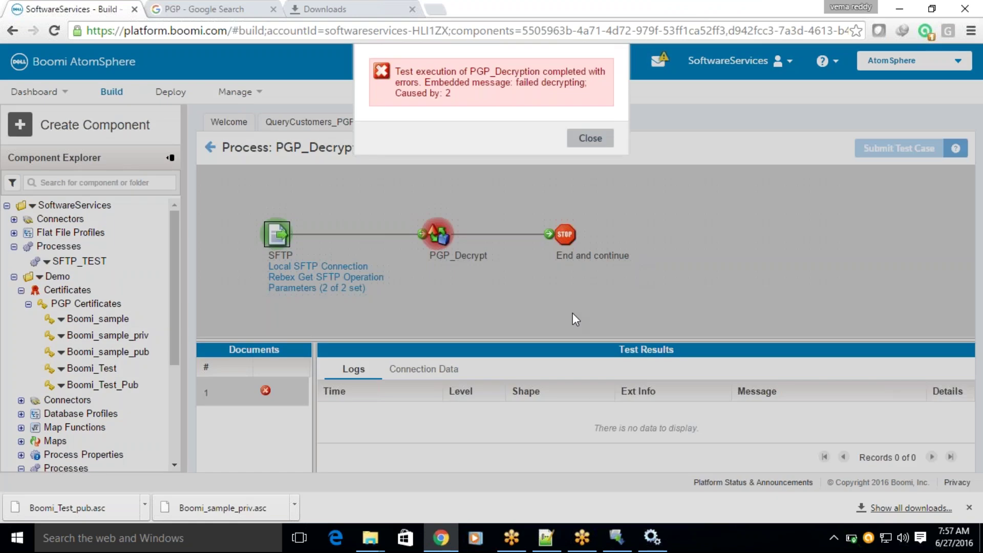
Inspect the SEVERE PGP_Decrypt log's 'failed decrypting' stack trace, then go back to edit mode.
click(591, 139)
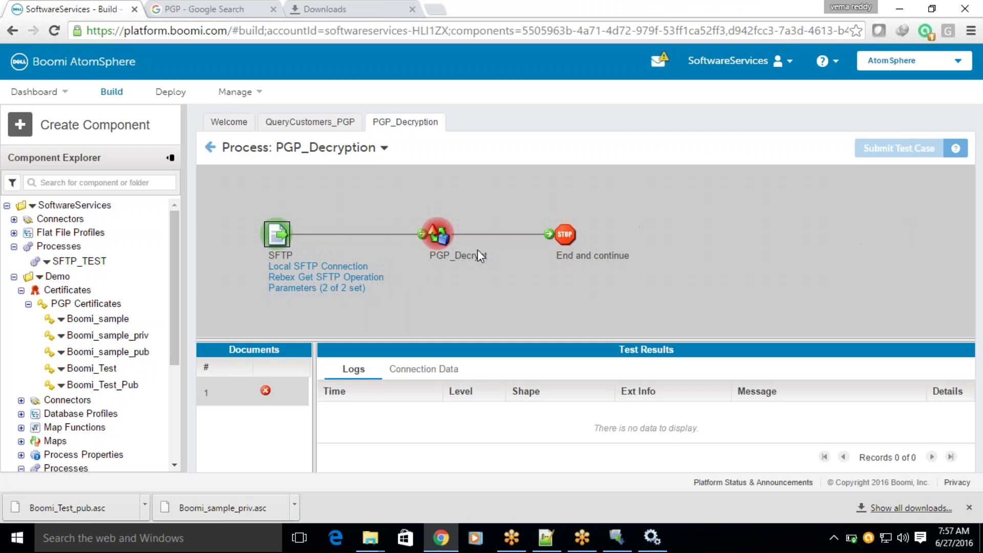
click(434, 237)
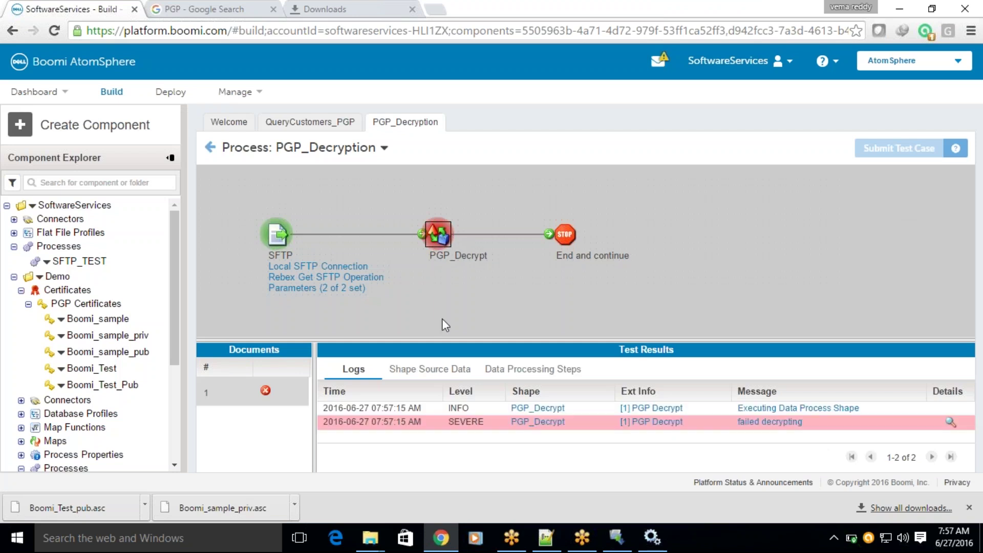
drag(441, 339, 460, 287)
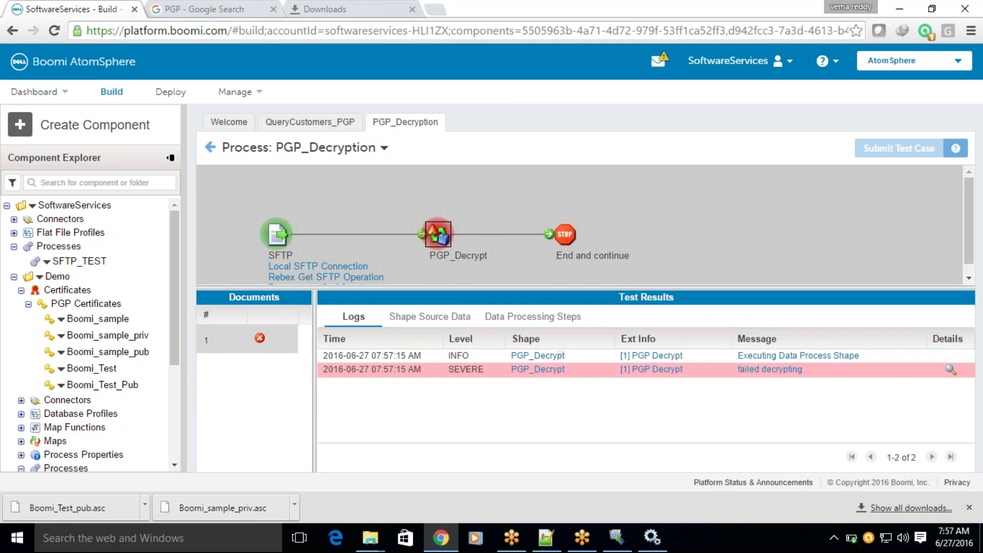
click(951, 369)
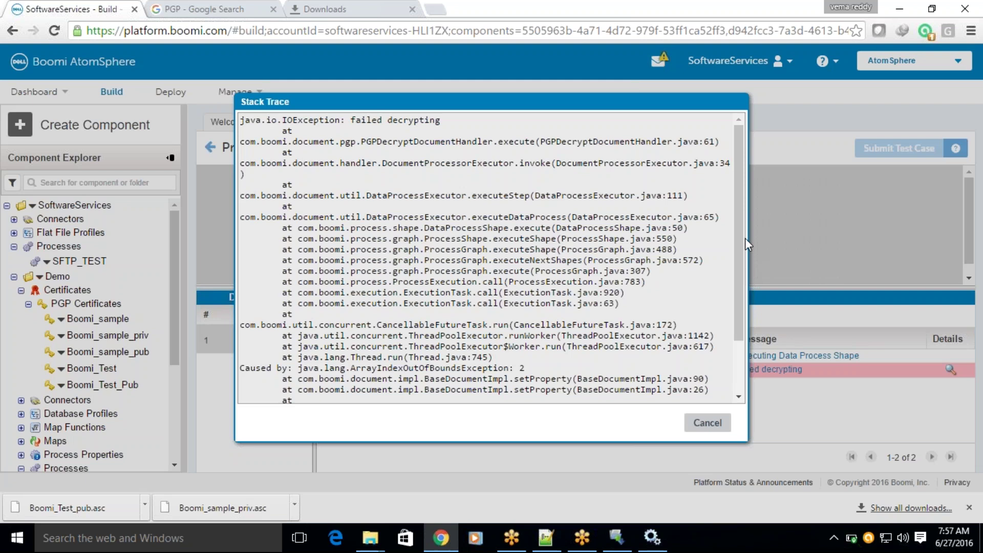
mouse_move(745, 238)
mouse_down()
mouse_move(666, 405)
mouse_move(625, 293)
mouse_up()
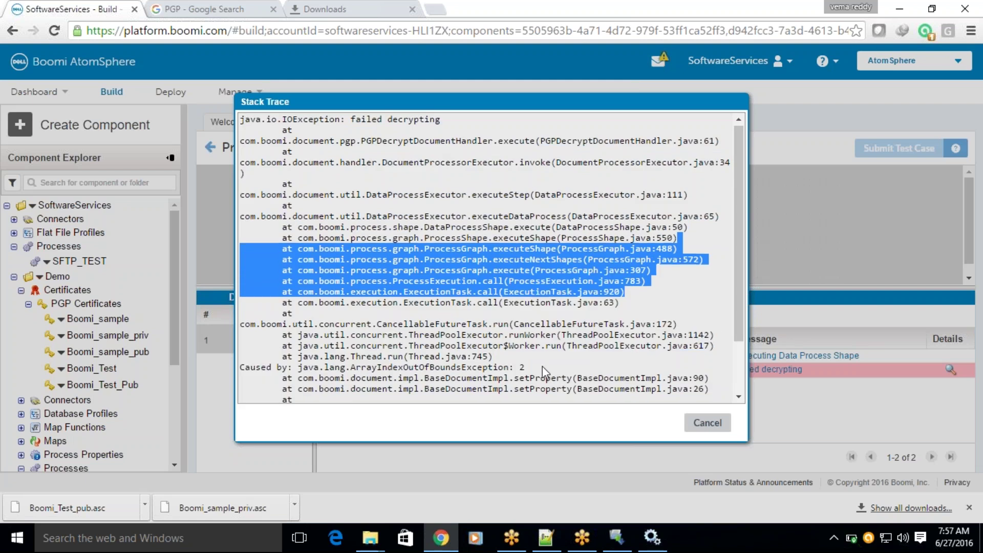
scroll(542, 367, down, 3)
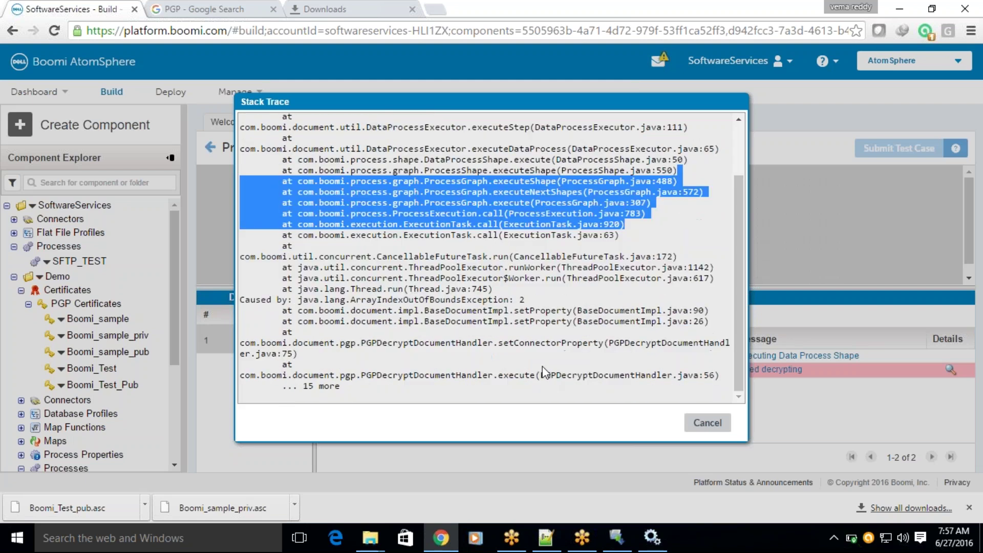
click(707, 423)
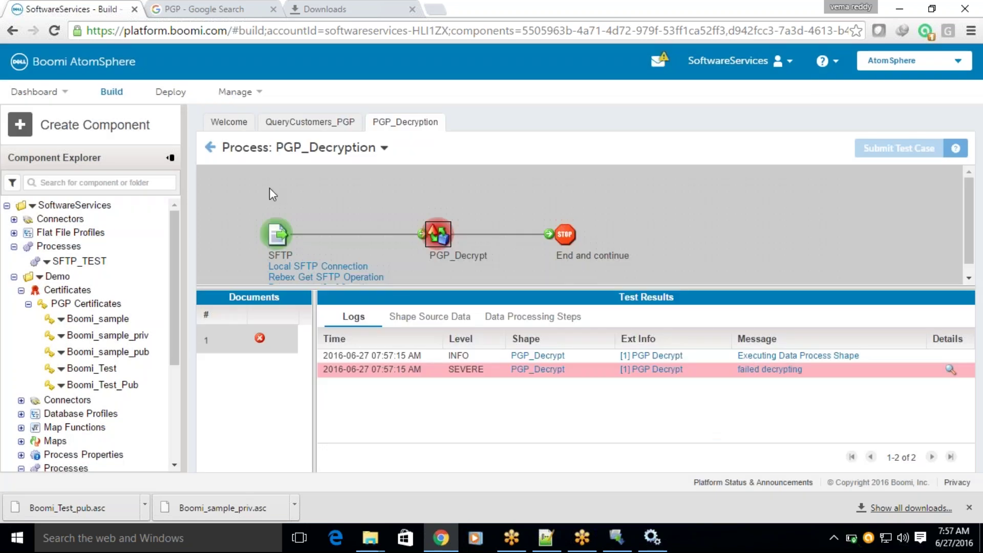
click(210, 148)
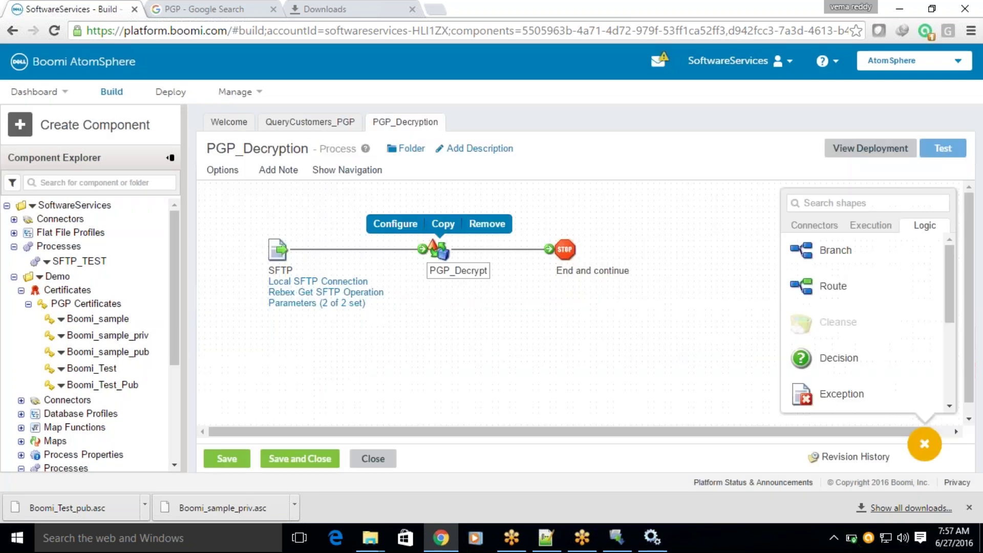
Set PGP_Decrypt's decryption and signing certificates to Boomi_sample.
double_click(444, 253)
click(485, 347)
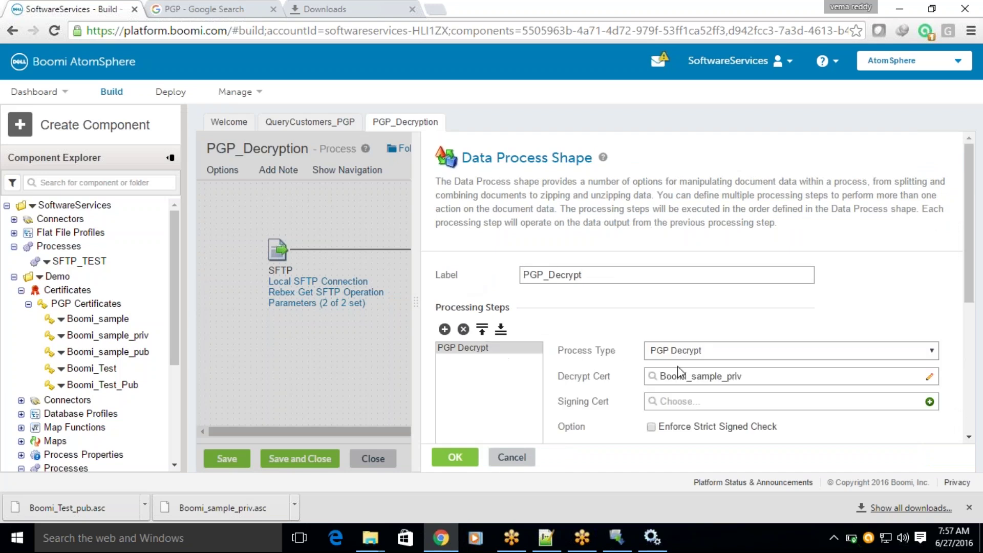
click(711, 379)
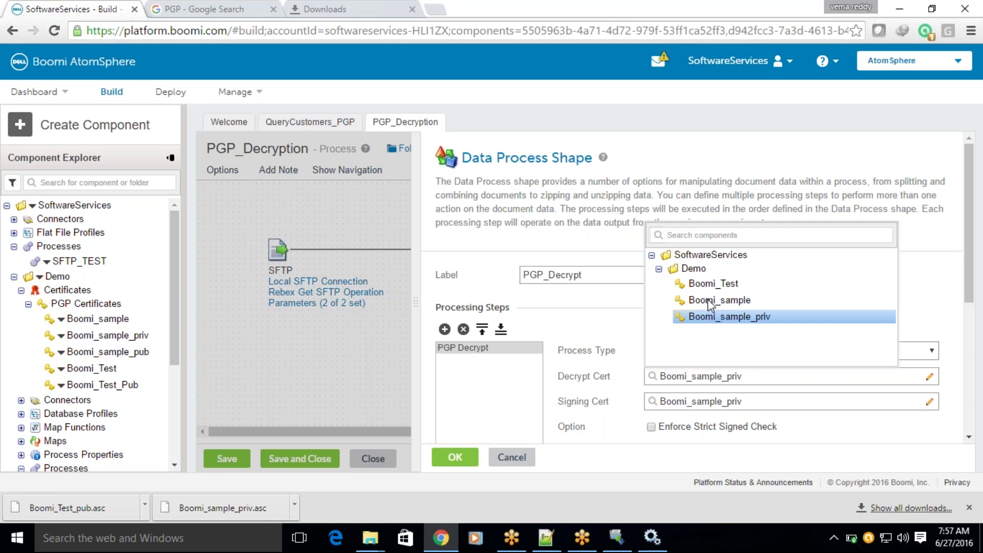
click(708, 299)
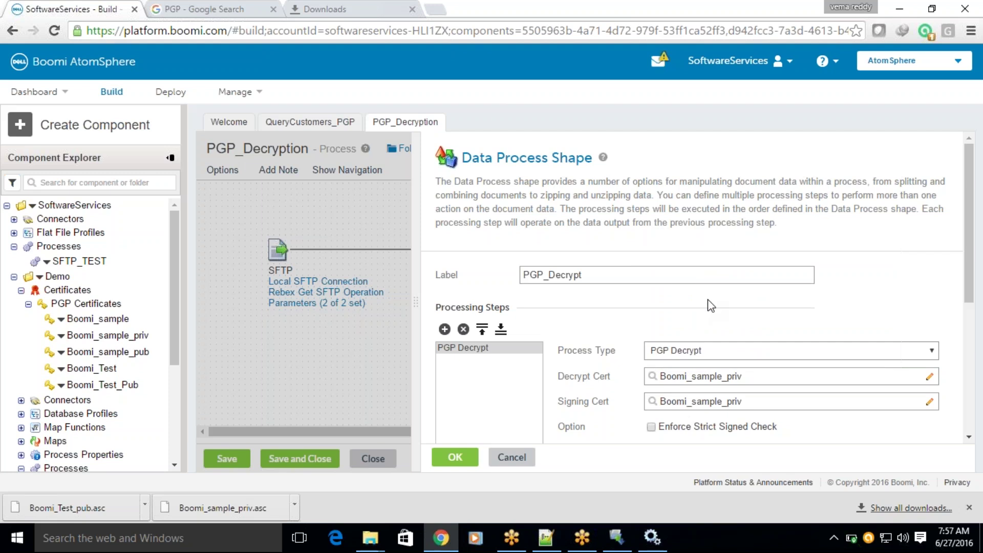
click(702, 403)
click(707, 342)
drag(970, 215, 977, 283)
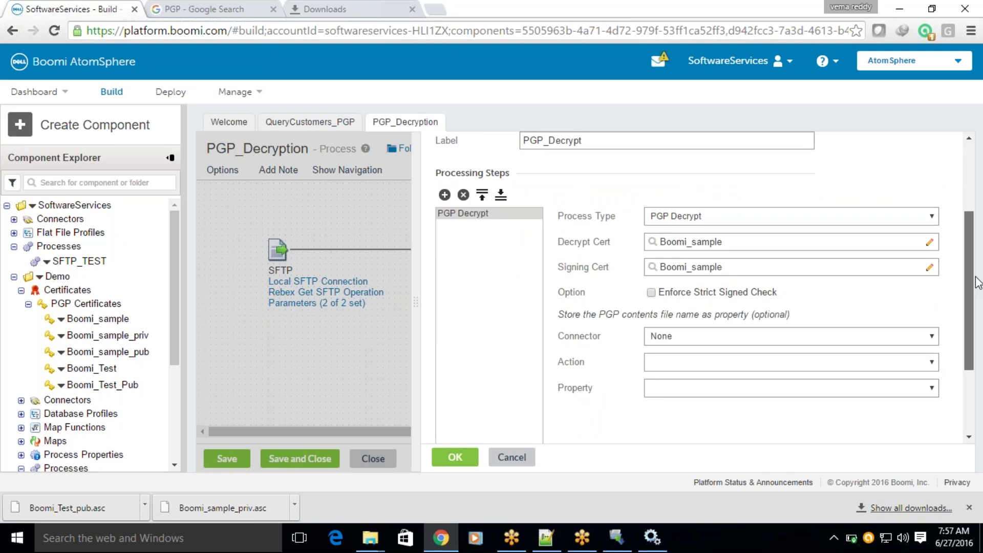
drag(978, 283, 978, 284)
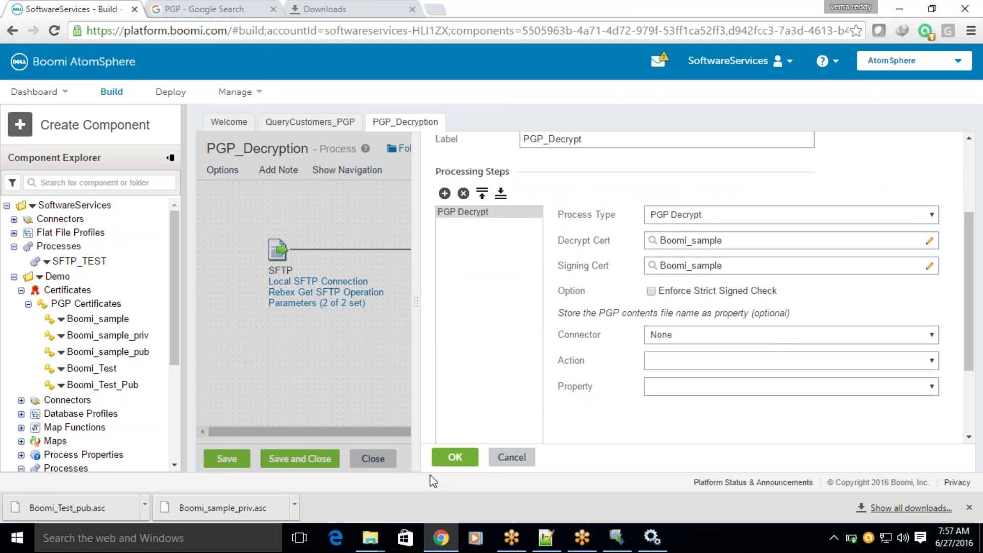
click(460, 458)
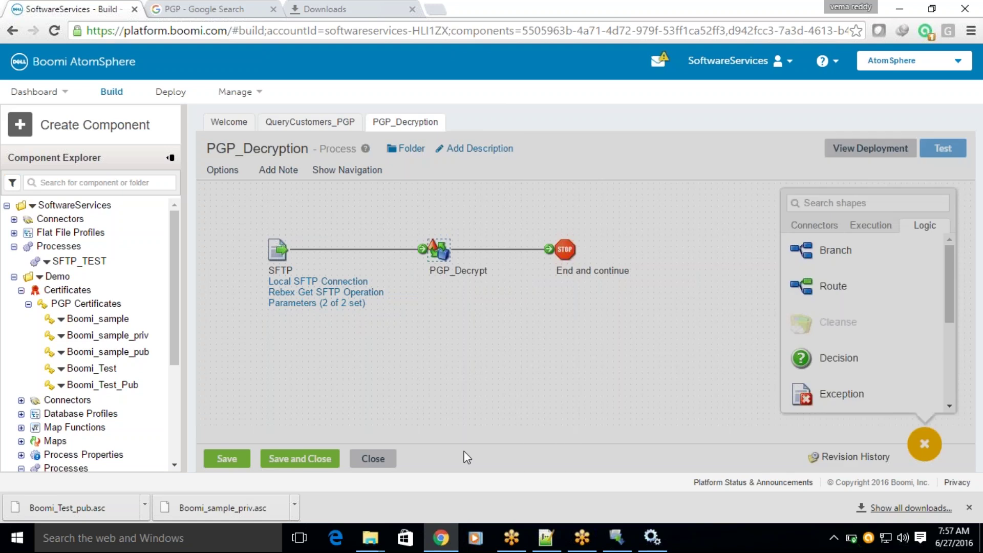
Save and rerun the test, which fails again, then copy the PGP_Decrypt step.
click(226, 459)
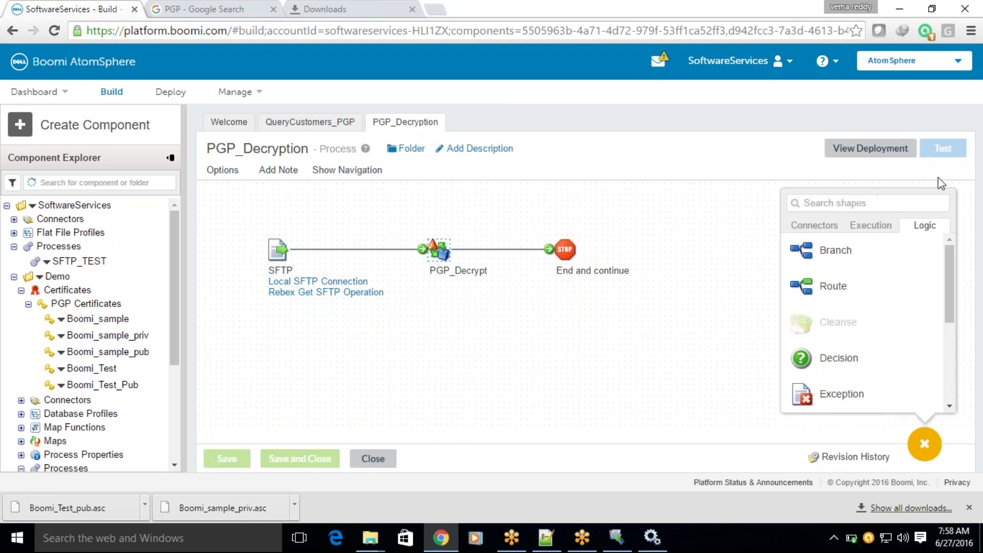
click(942, 148)
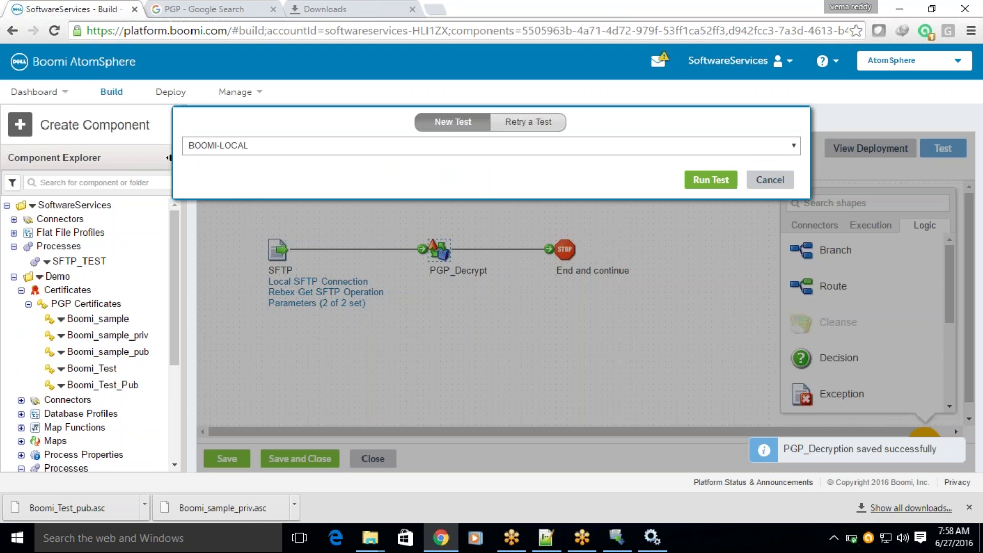
click(712, 180)
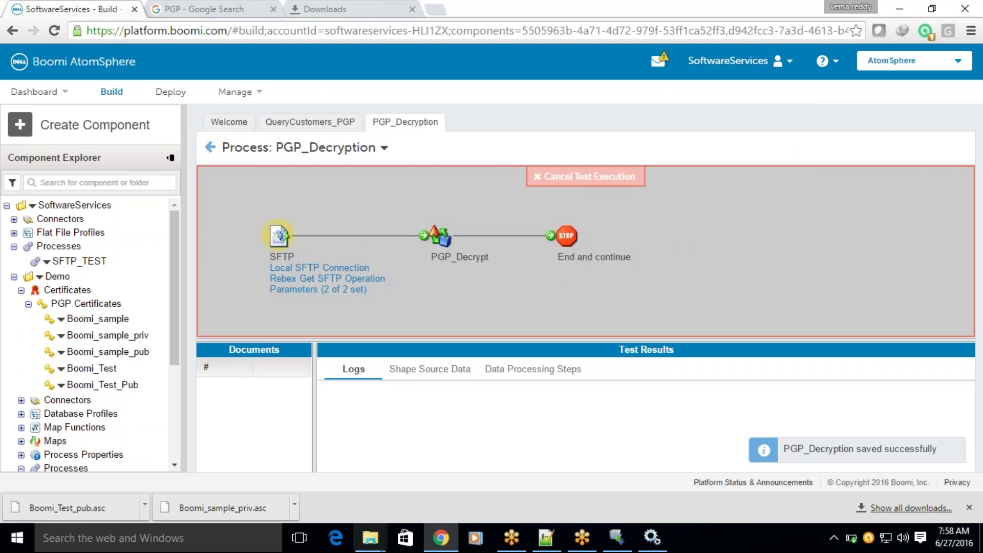
click(370, 538)
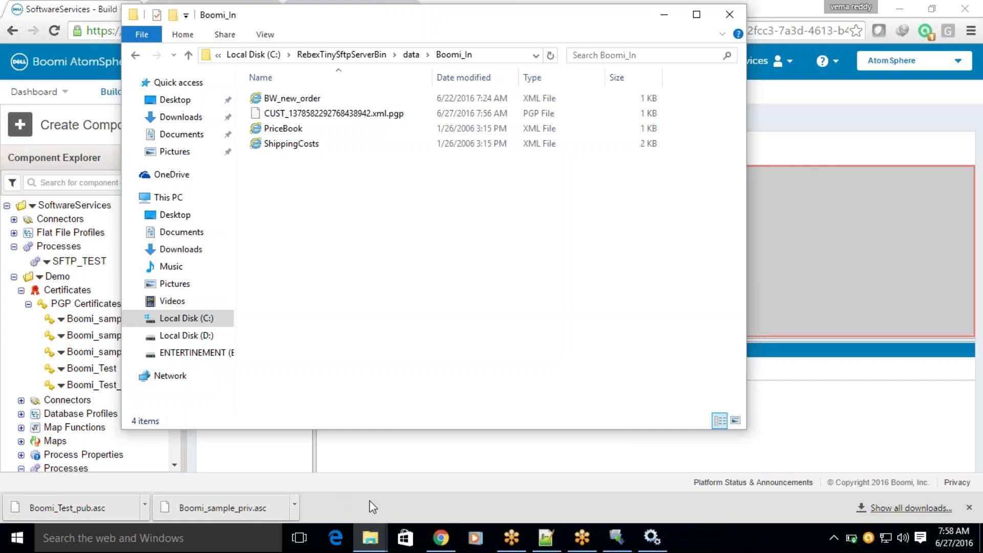
click(849, 286)
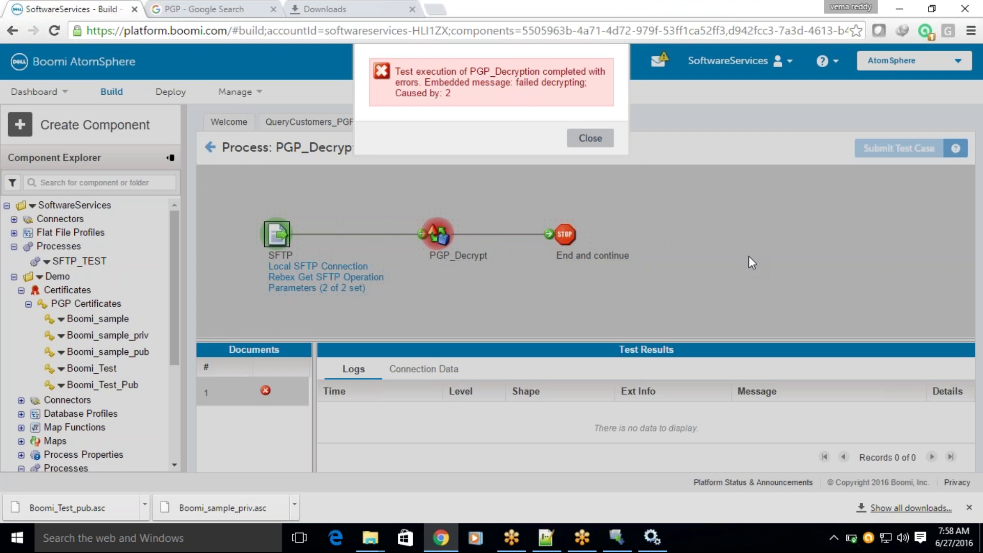
click(610, 139)
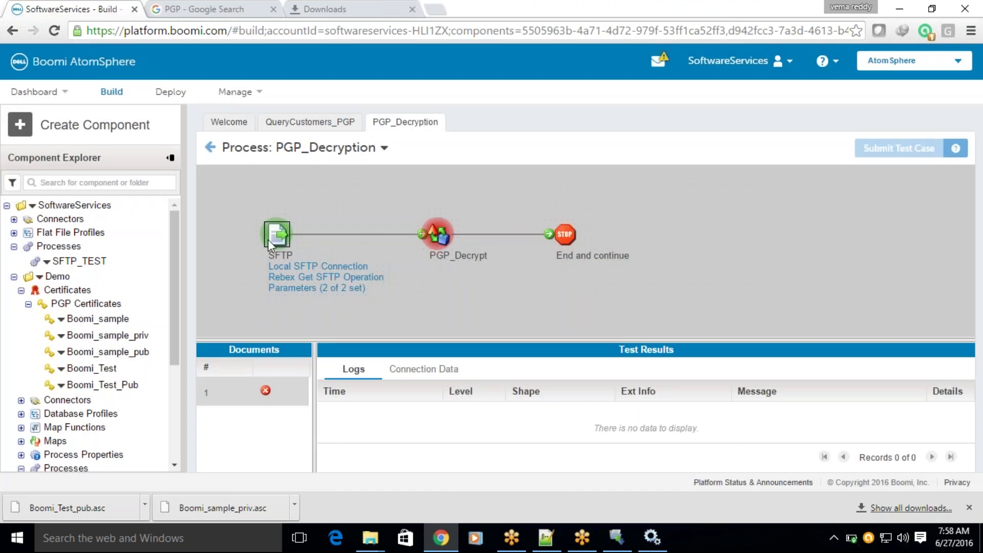
click(210, 148)
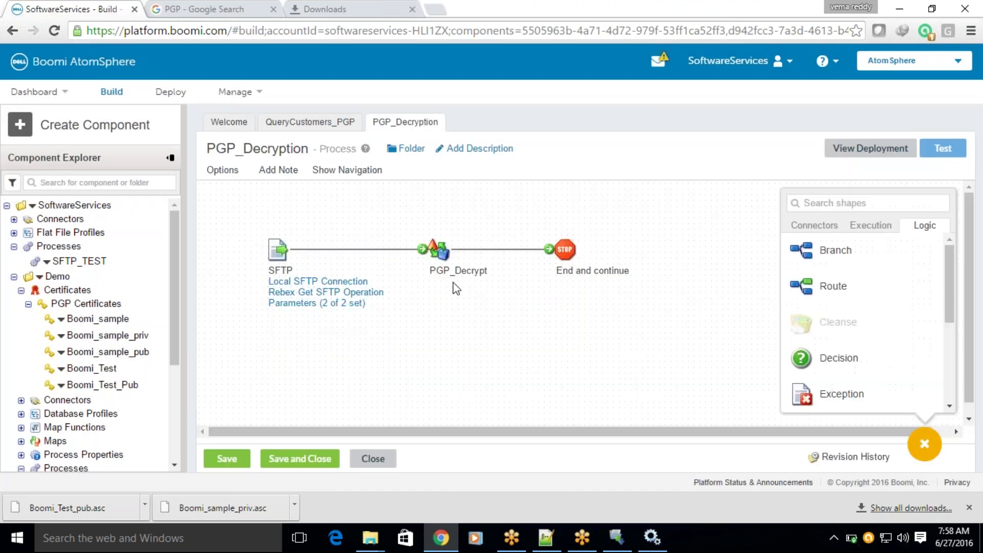
click(307, 123)
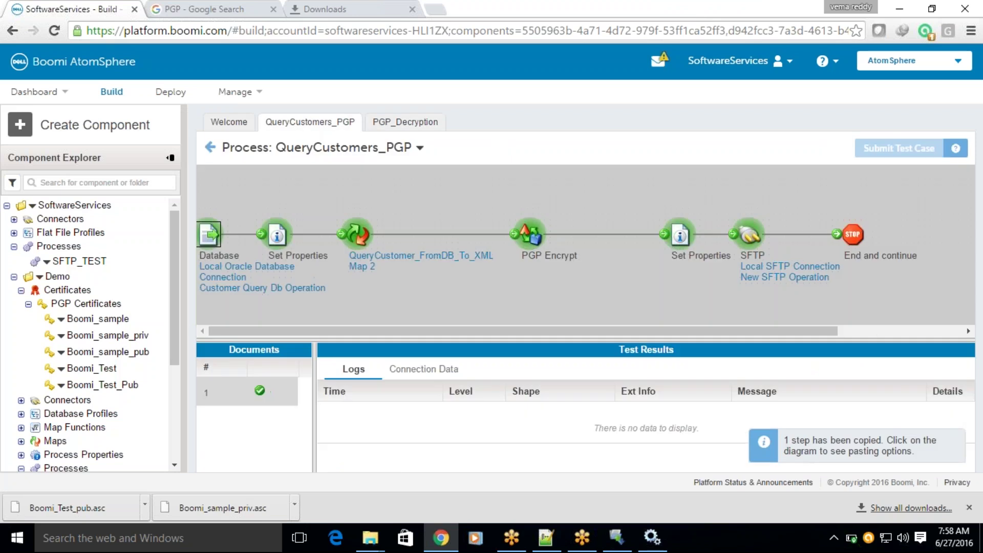
Paste the PGP_Decrypt step into QueryCustomers_PGP and add a two-path Branch shape.
click(217, 147)
click(609, 332)
click(607, 315)
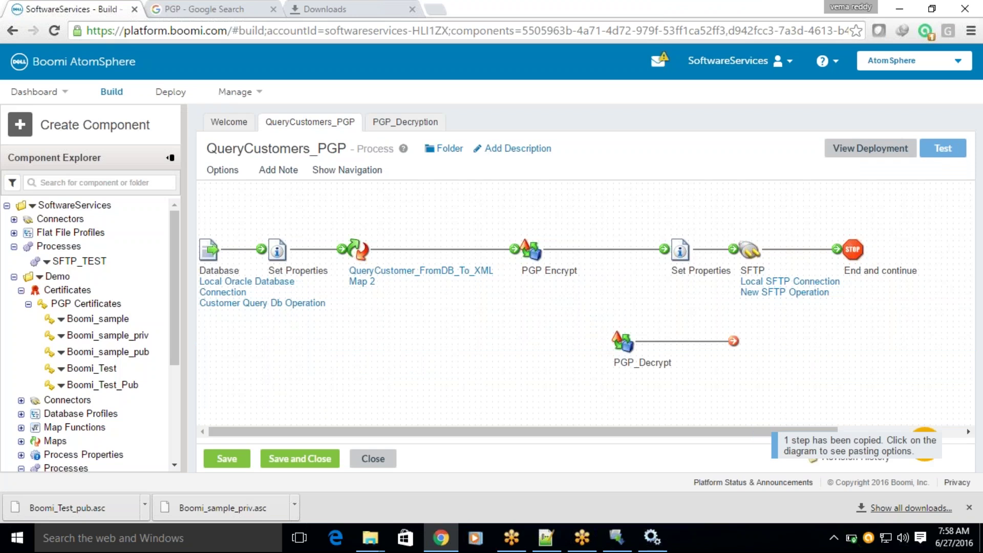
drag(662, 254, 619, 275)
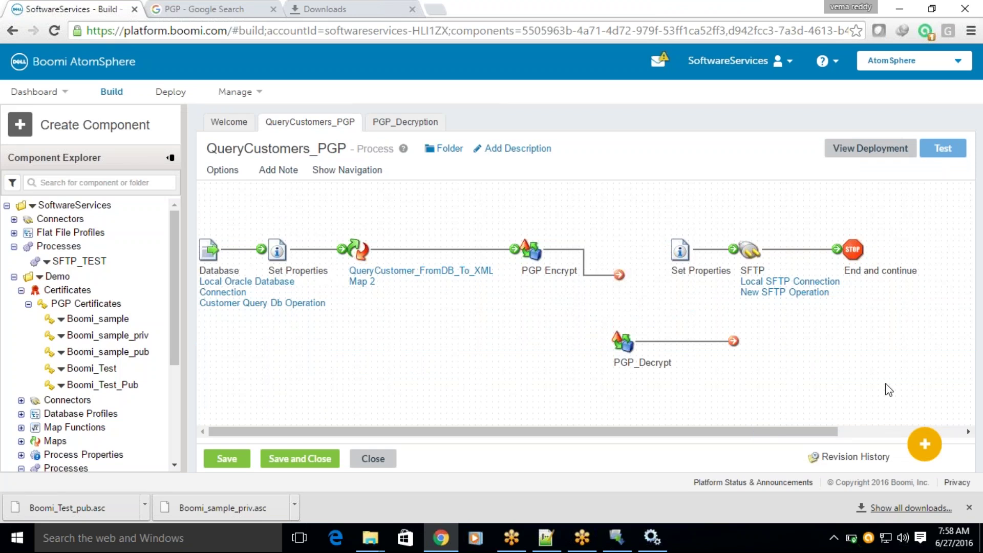
click(924, 443)
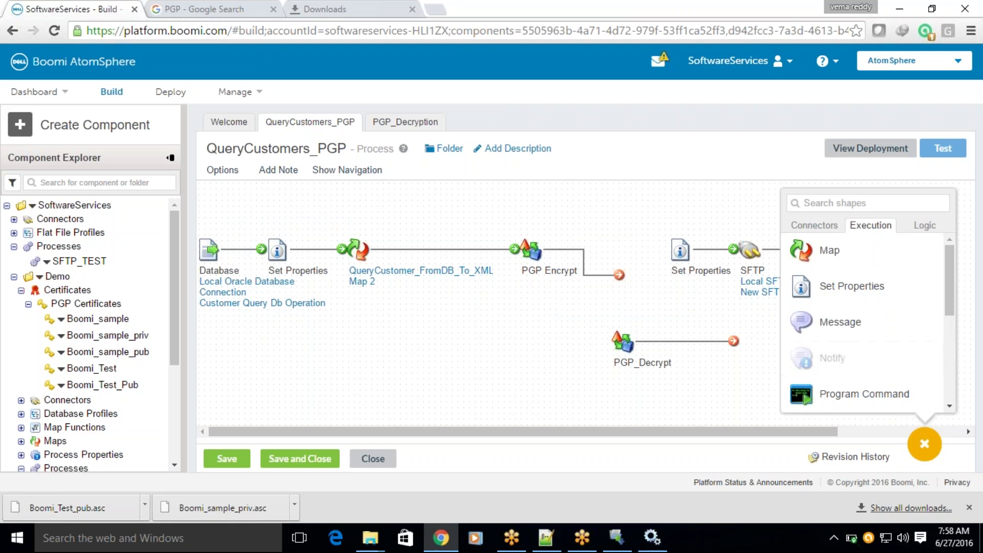
drag(947, 268, 945, 334)
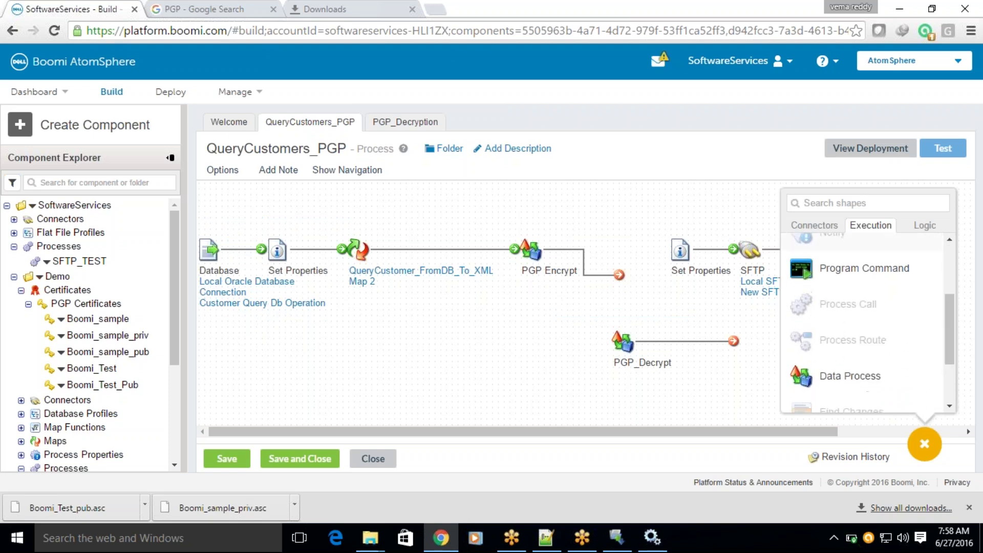
click(925, 226)
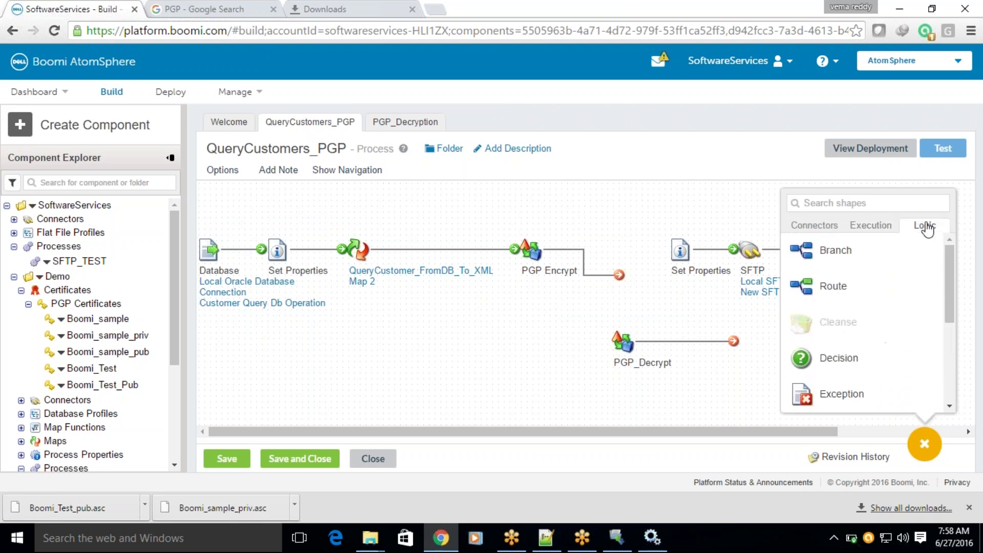
drag(801, 250, 577, 319)
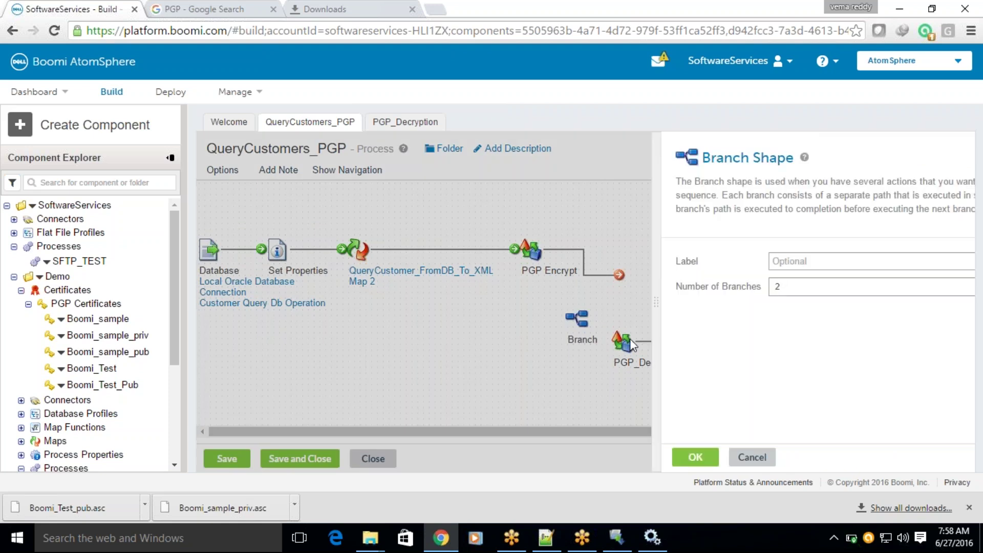
click(585, 456)
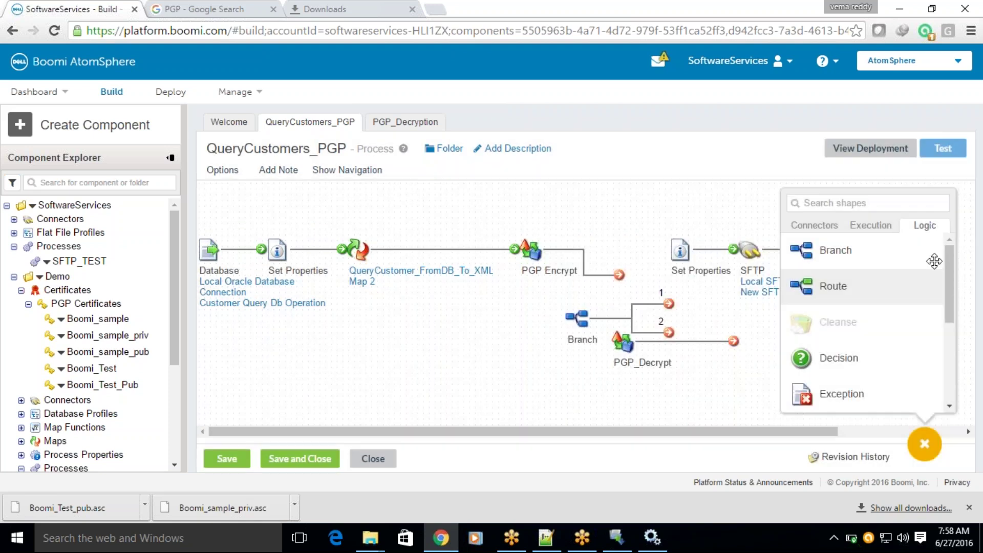
Wire PGP Encrypt to the Branch, path 1 to Set Properties, path 2 via PGP_Decrypt to a Stop.
scroll(870, 317, down, 2)
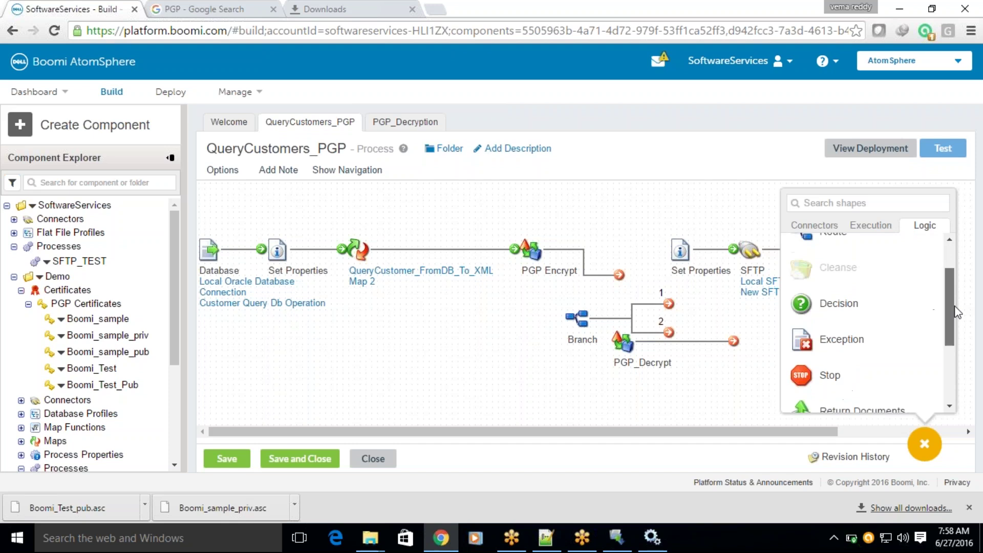
drag(819, 369, 752, 347)
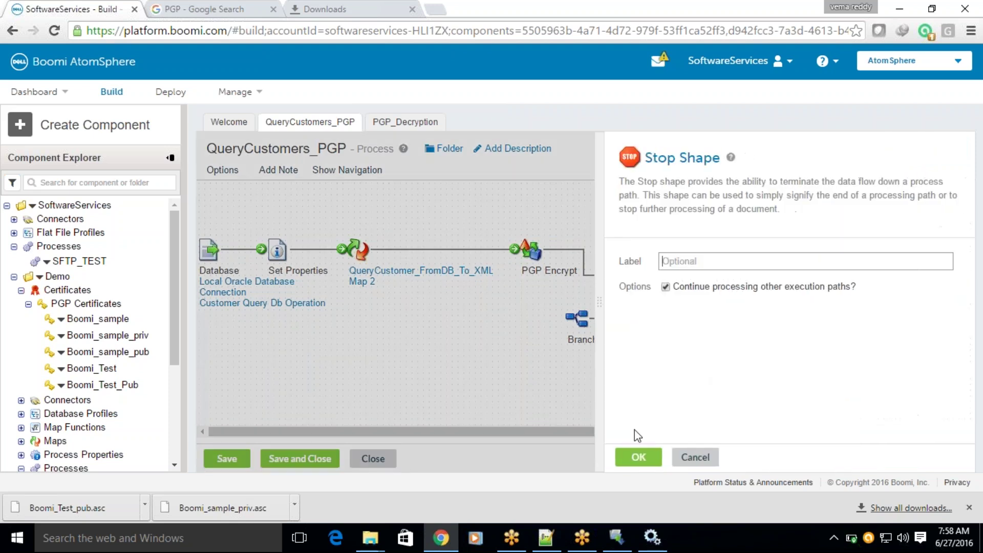
click(635, 458)
drag(619, 275, 581, 318)
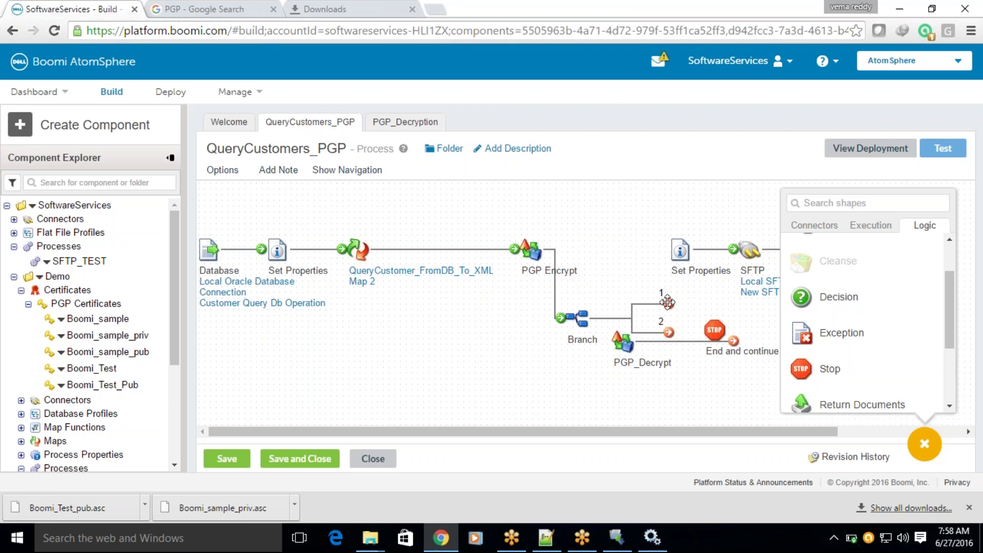
drag(668, 304, 680, 251)
drag(674, 329, 677, 360)
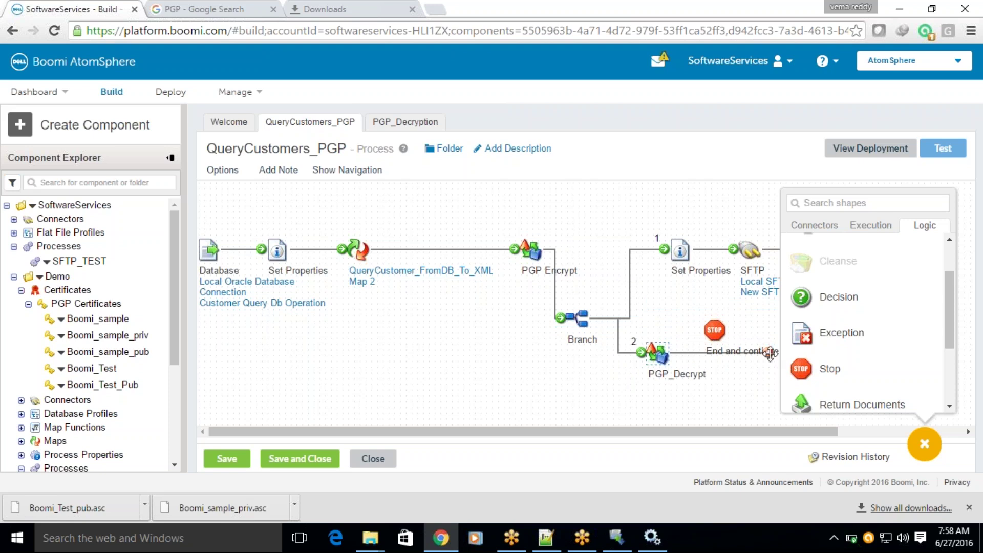
drag(768, 351, 727, 353)
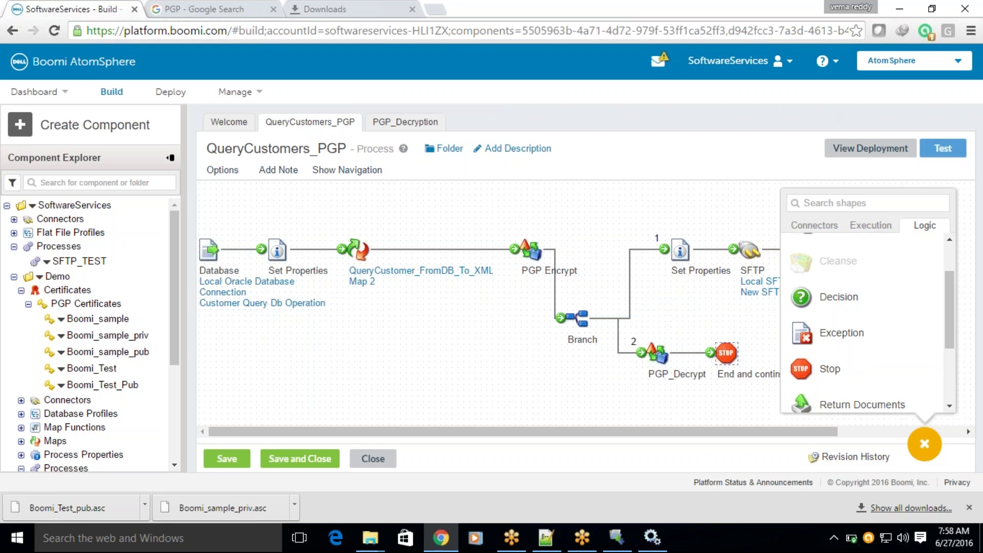
Save and test-run QueryCustomers_PGP, see the PGP_Decrypt 'failed decrypting' error, then return to editing.
click(942, 148)
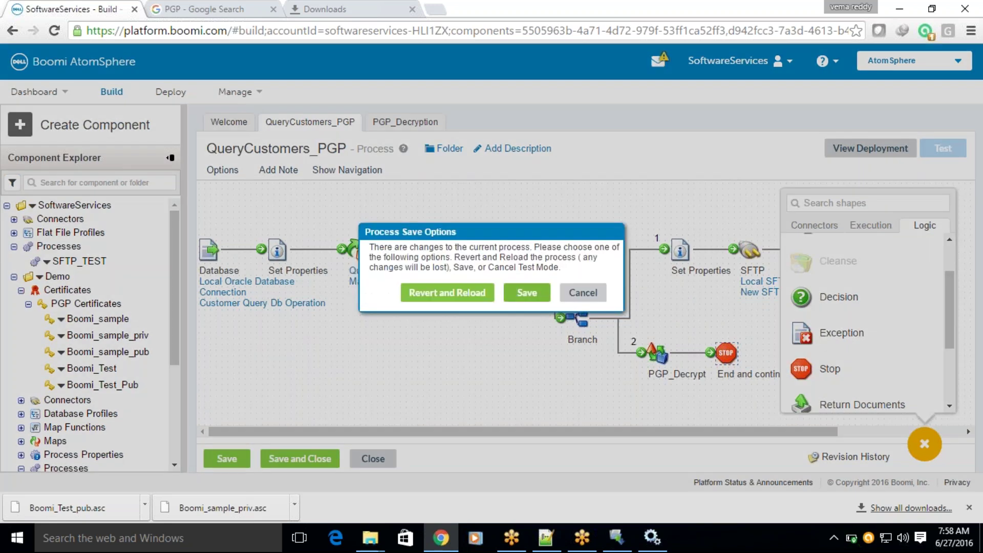
click(527, 292)
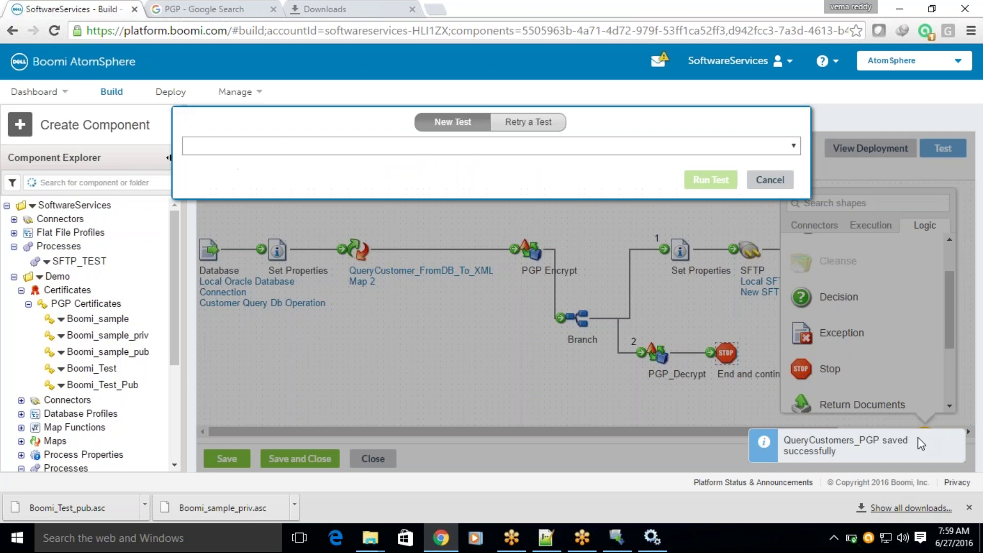
click(692, 183)
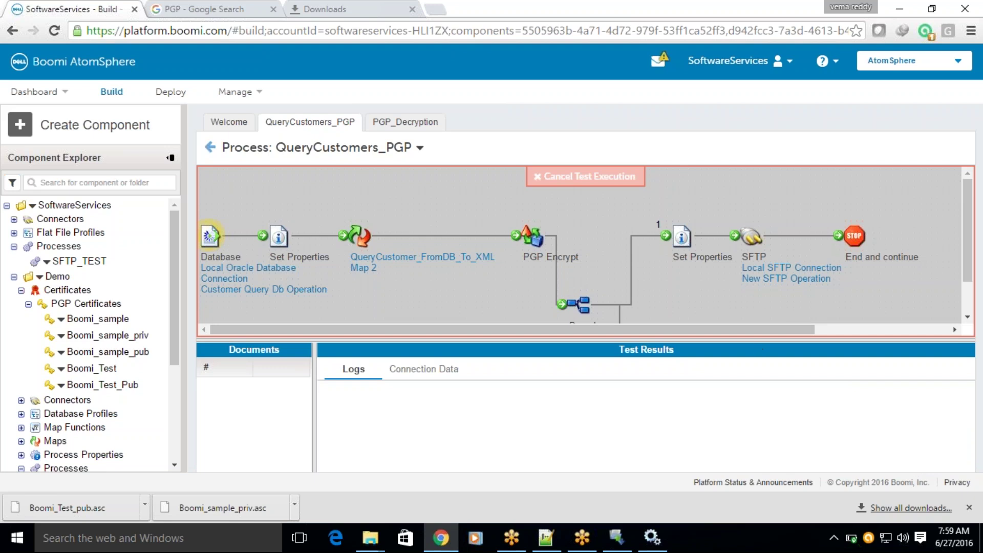
drag(761, 339, 760, 421)
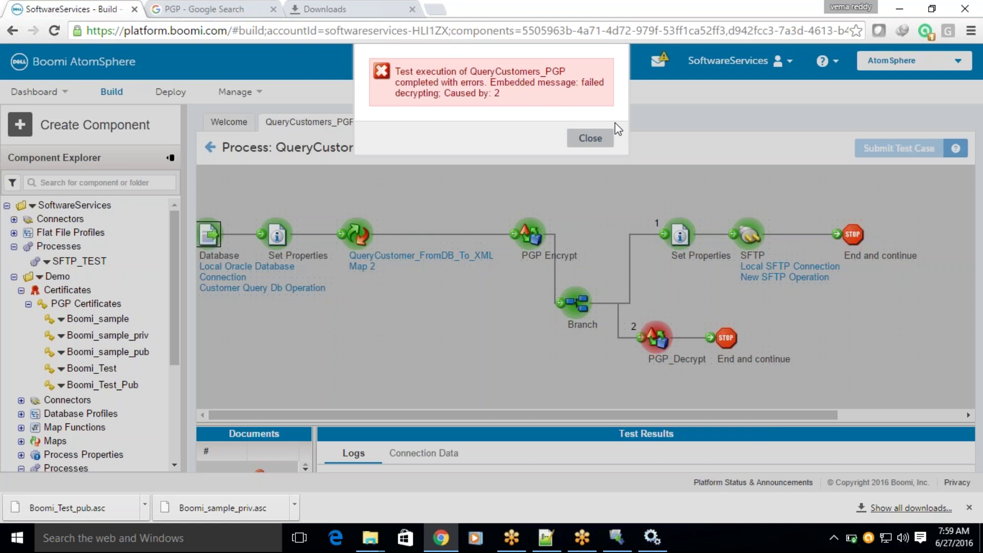
click(589, 138)
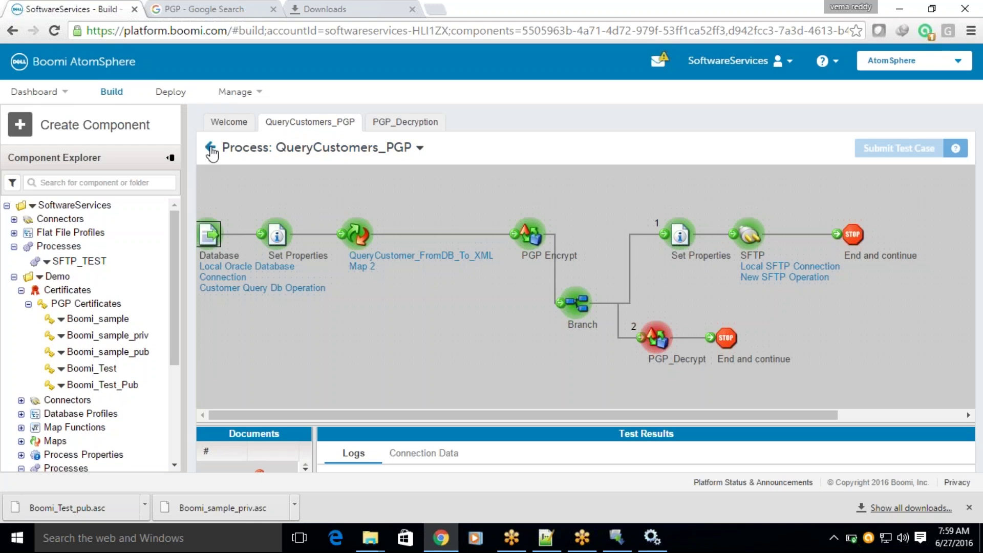
click(212, 152)
Set PGP Encrypt's encryption certificate to Boomi_Test.
click(532, 265)
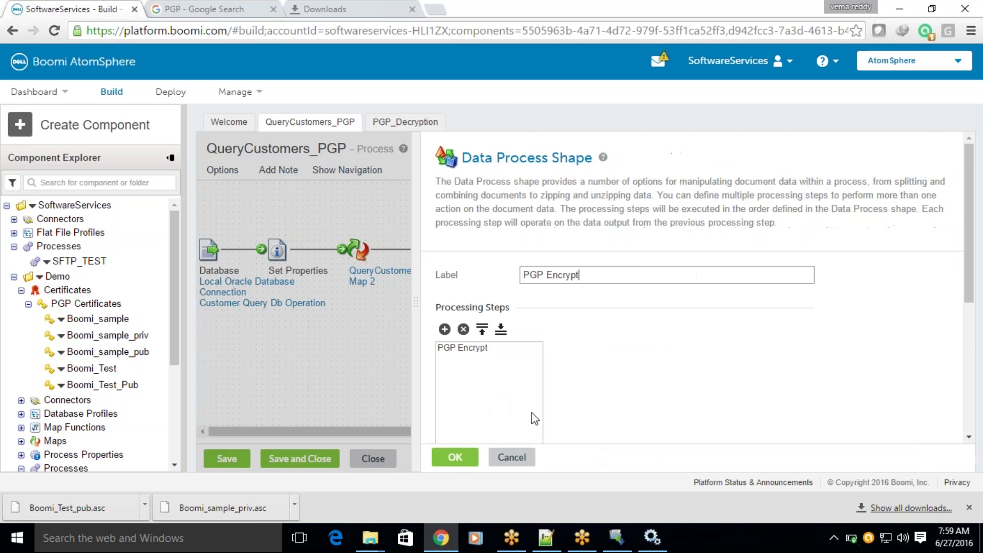
click(489, 350)
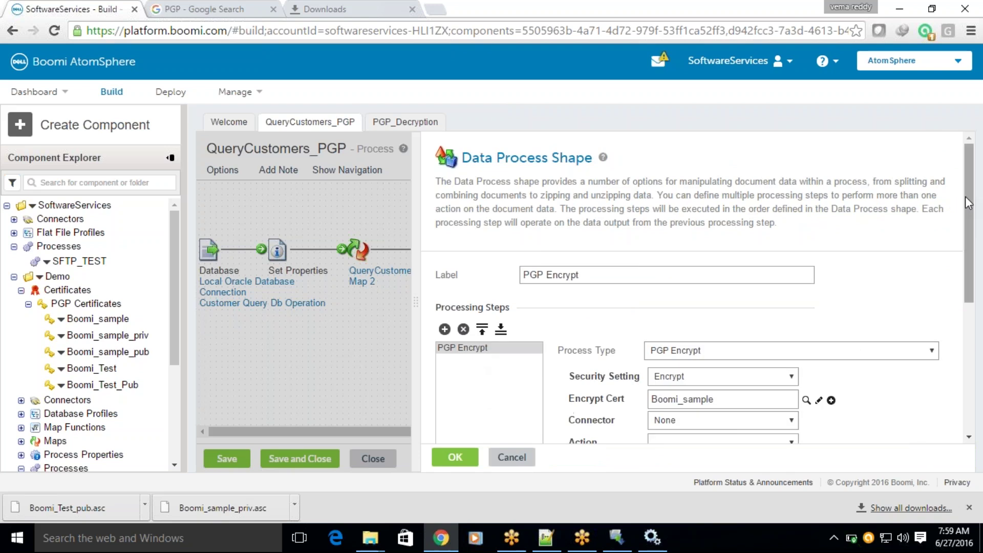
scroll(967, 201, down, 3)
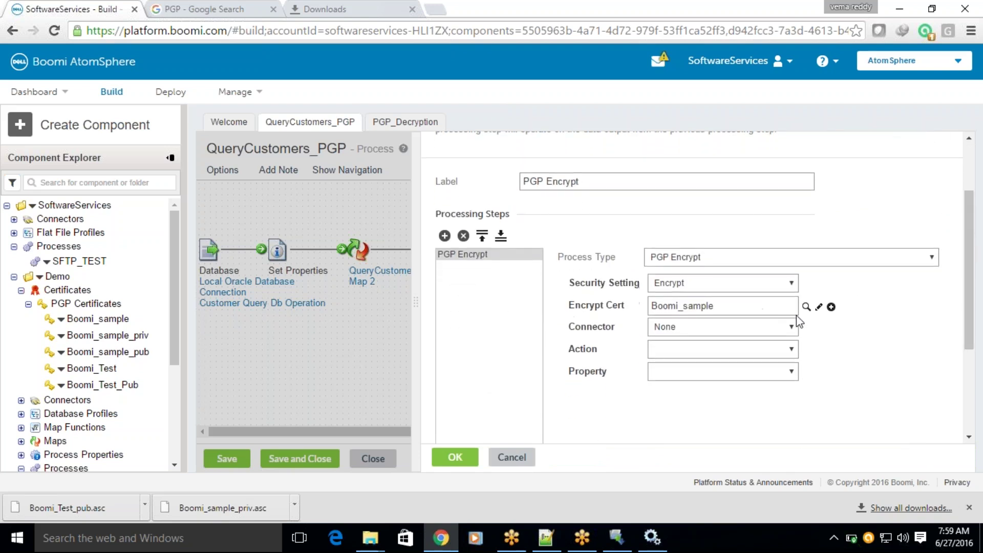
click(807, 308)
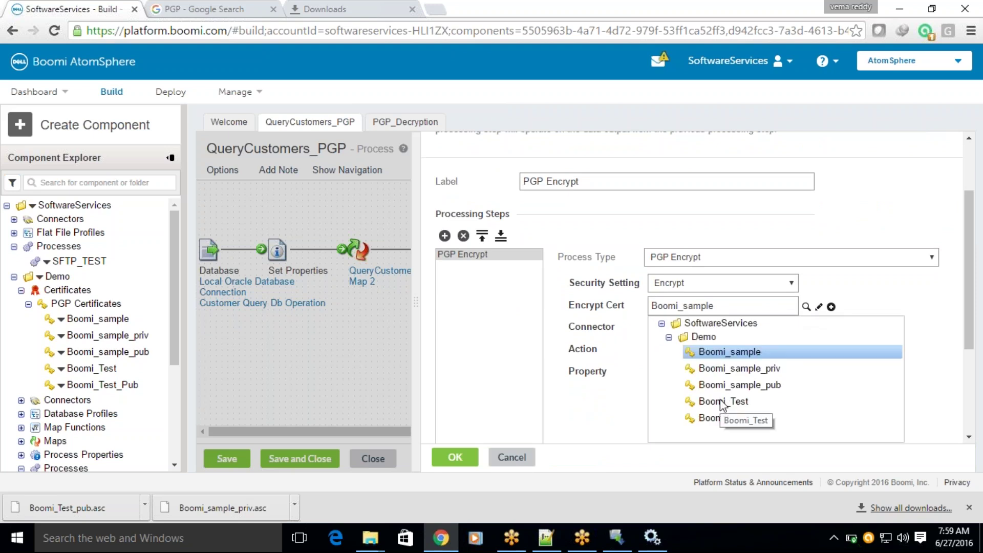
click(722, 403)
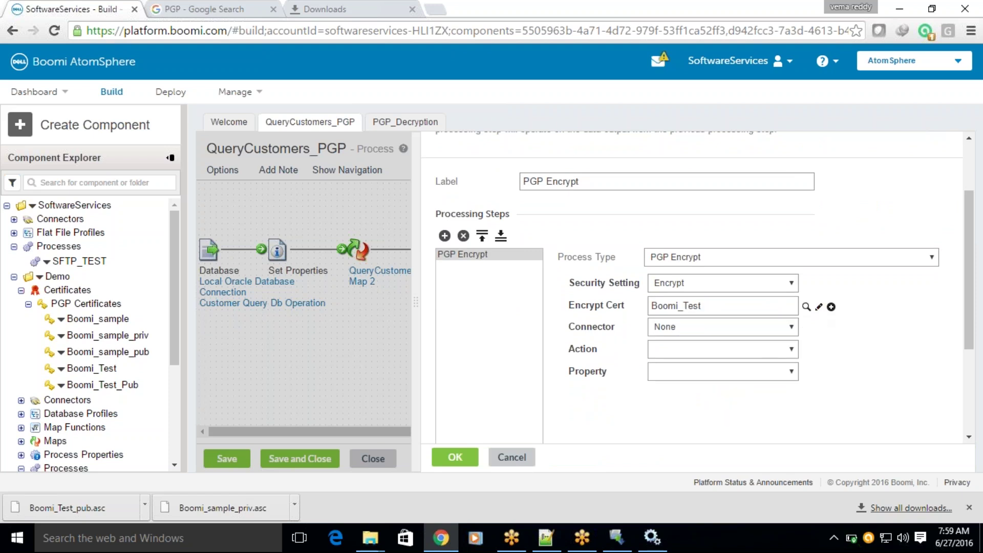
click(439, 463)
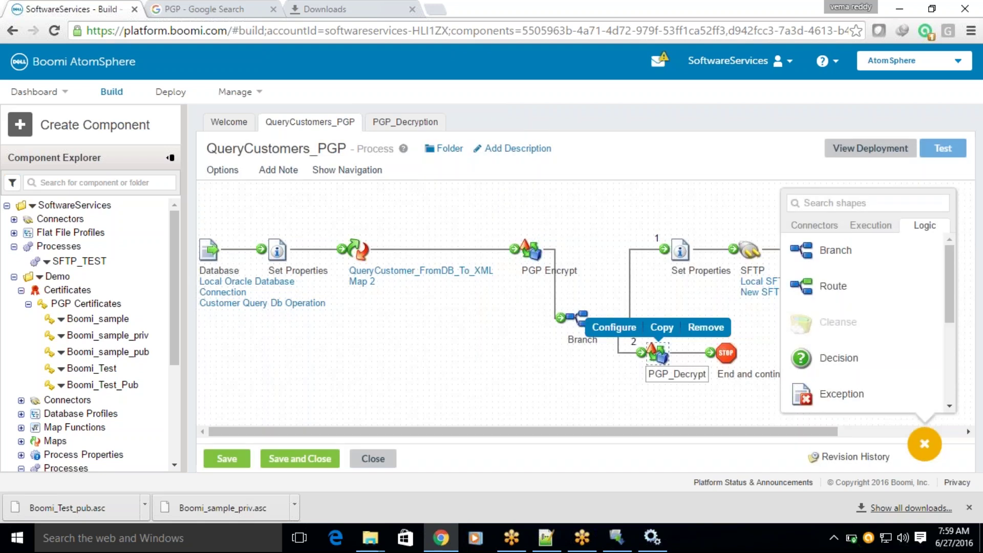
Set PGP_Decrypt's decryption and signing certificates to Boomi_Test.
double_click(656, 354)
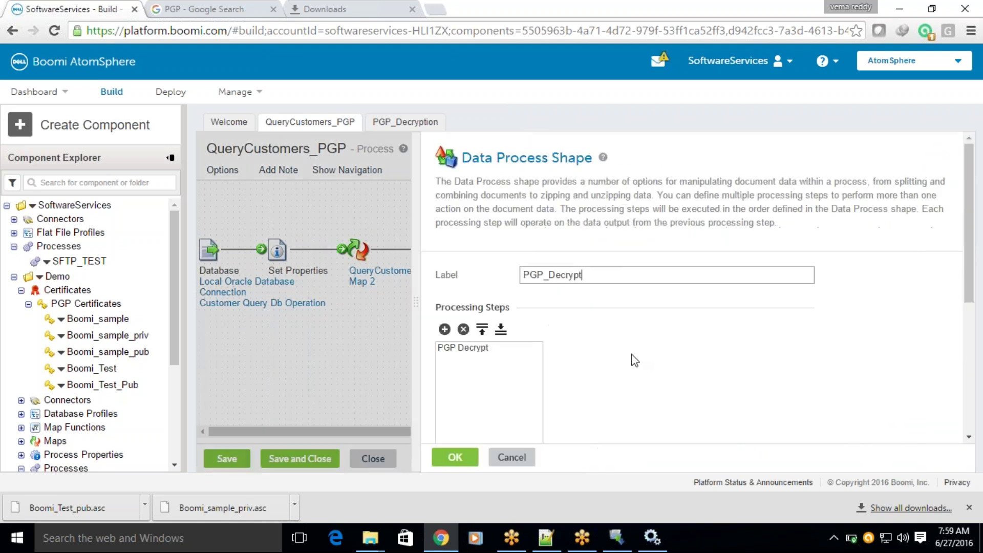
click(488, 349)
click(695, 376)
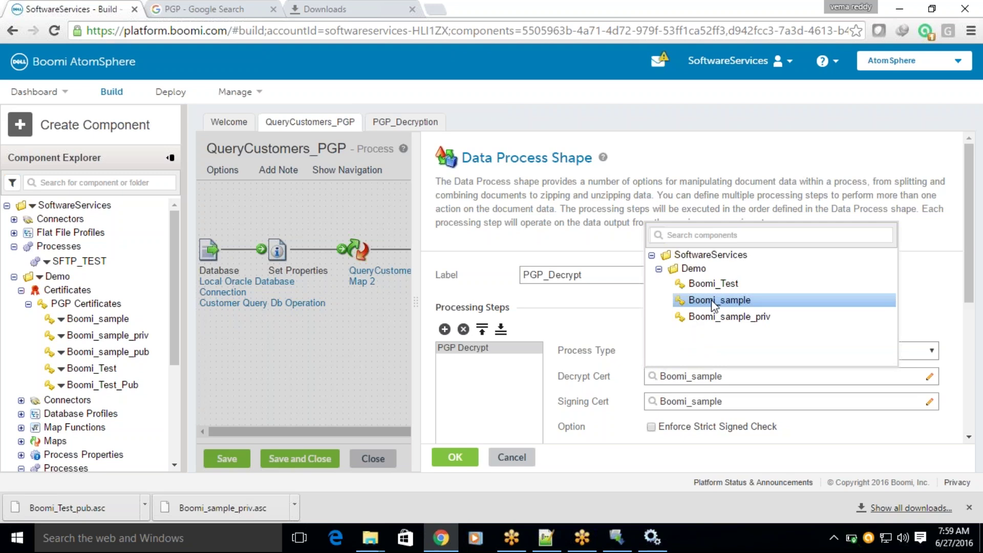
click(720, 285)
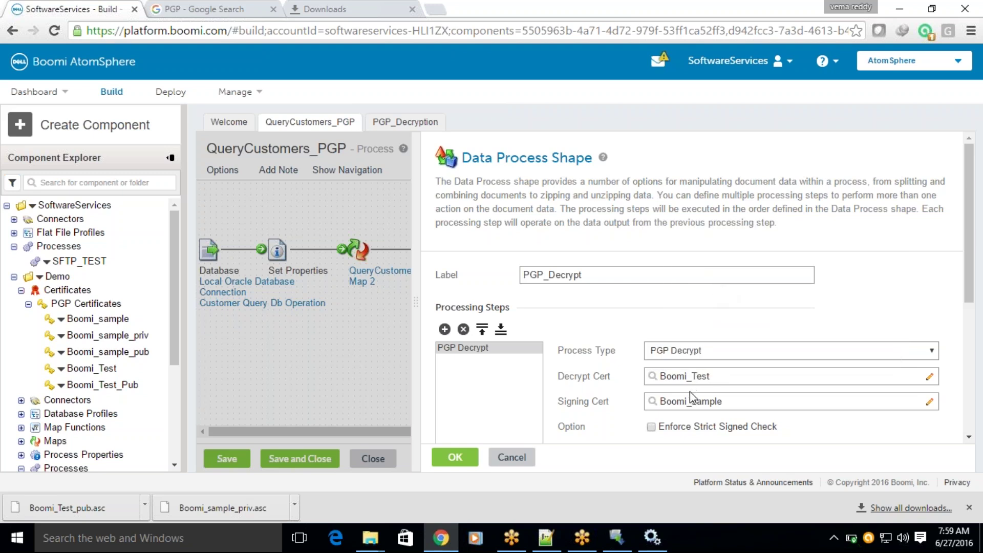
click(690, 392)
click(710, 315)
click(455, 457)
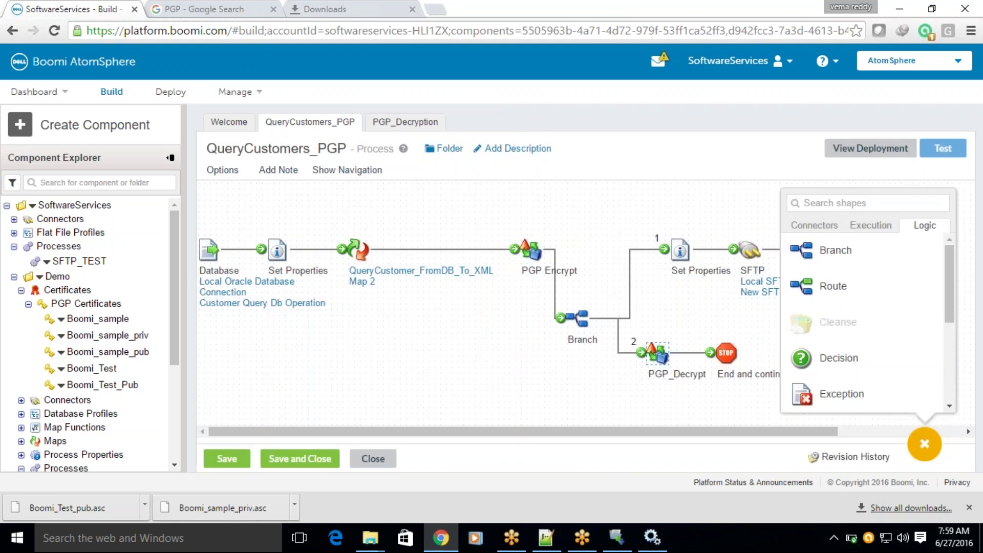
Recheck PGP Encrypt's certificate without changes and begin a new test run.
click(531, 251)
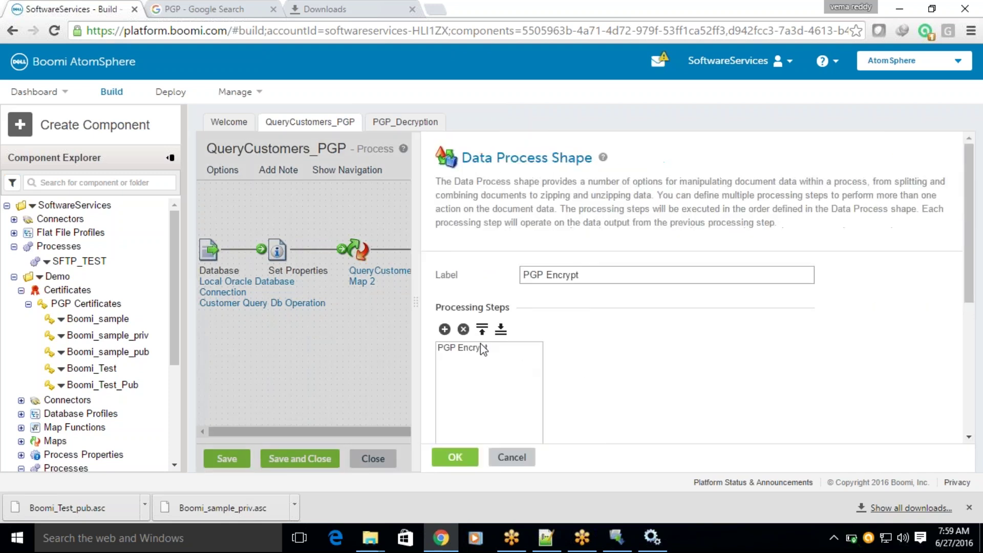
click(481, 348)
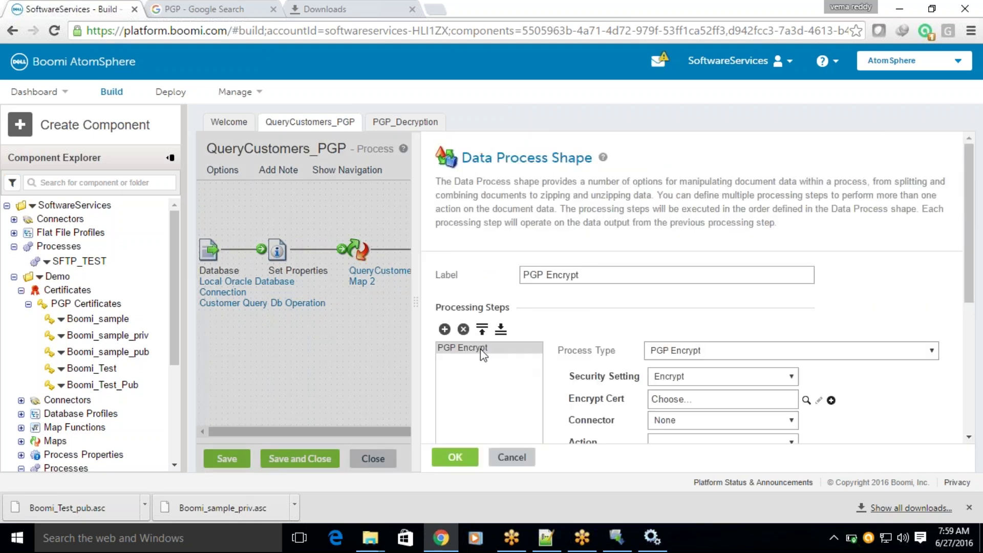
click(510, 457)
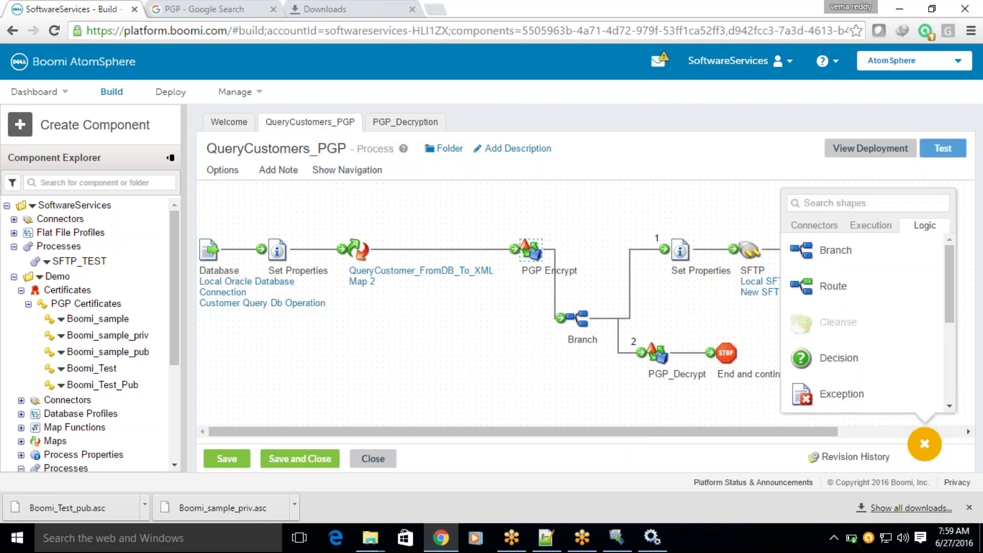
click(943, 150)
Save and rerun the test with Boomi_Test certificates, then dismiss the 'failed decrypting' error.
click(536, 291)
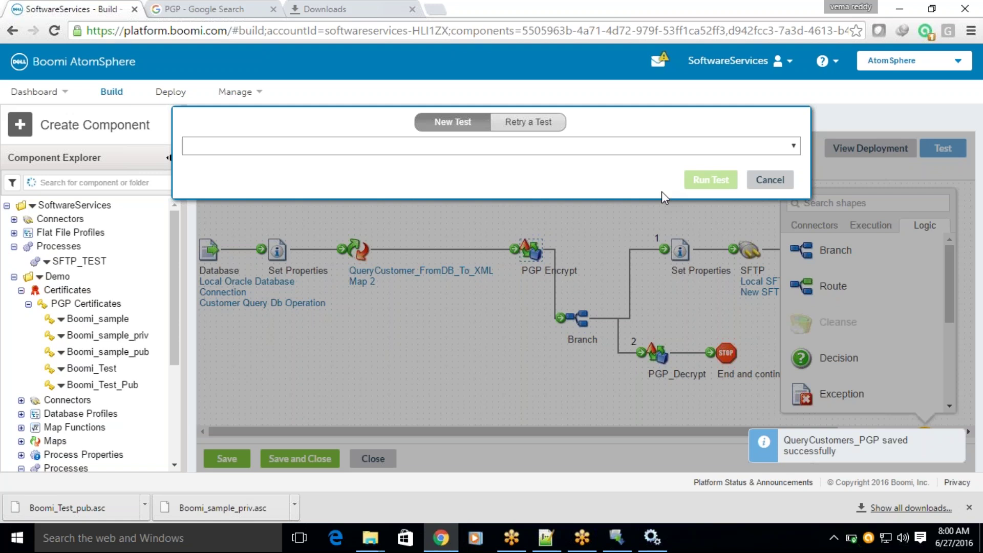
click(710, 181)
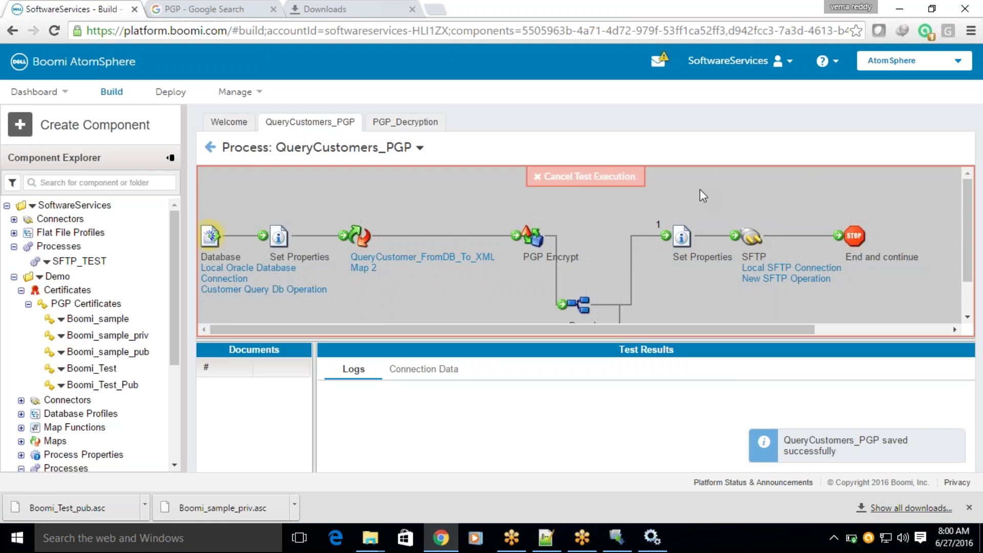
drag(664, 338, 656, 381)
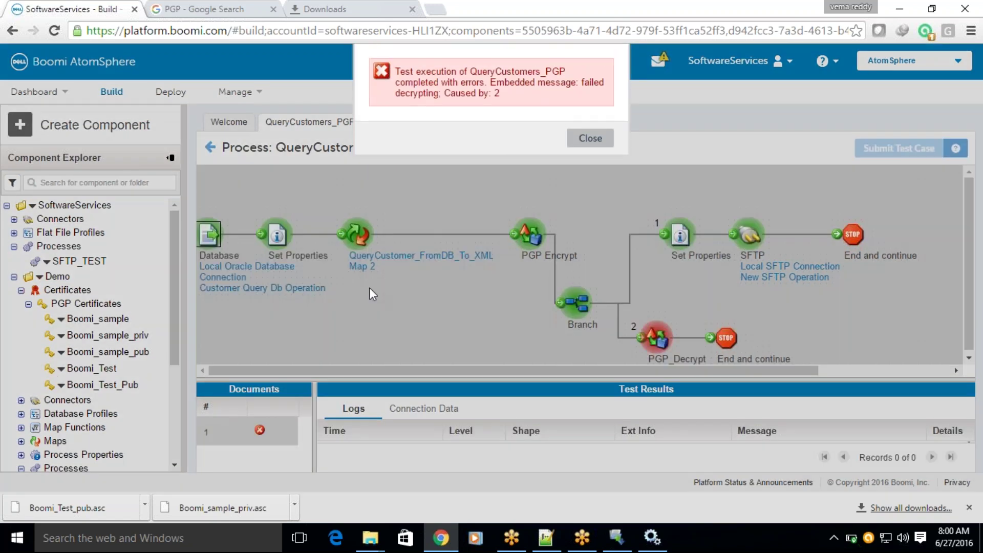
click(590, 138)
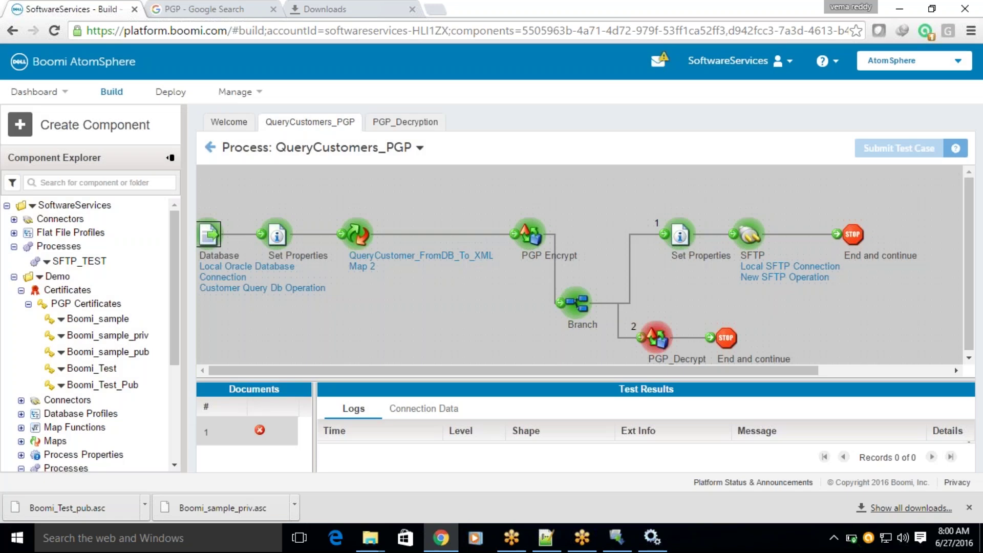
Delete the Boomi_Test and Boomi_Test_Pub certificates and return QueryCustomers_PGP to edit mode.
right_click(61, 378)
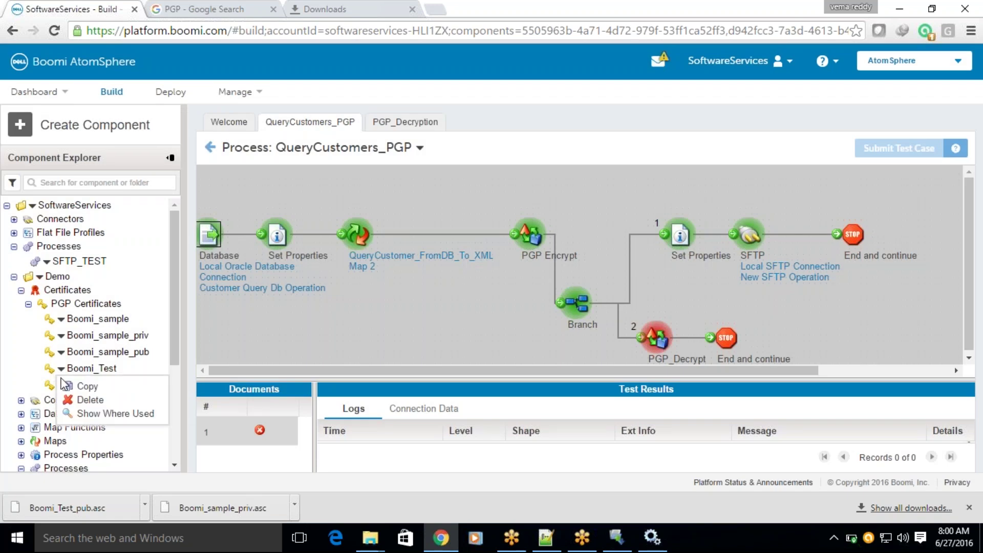
click(84, 400)
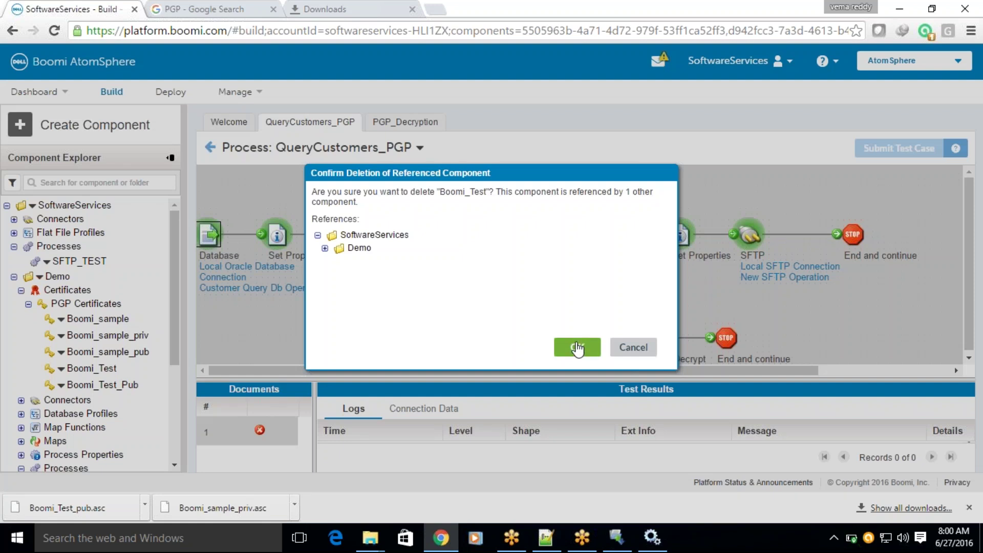
click(577, 348)
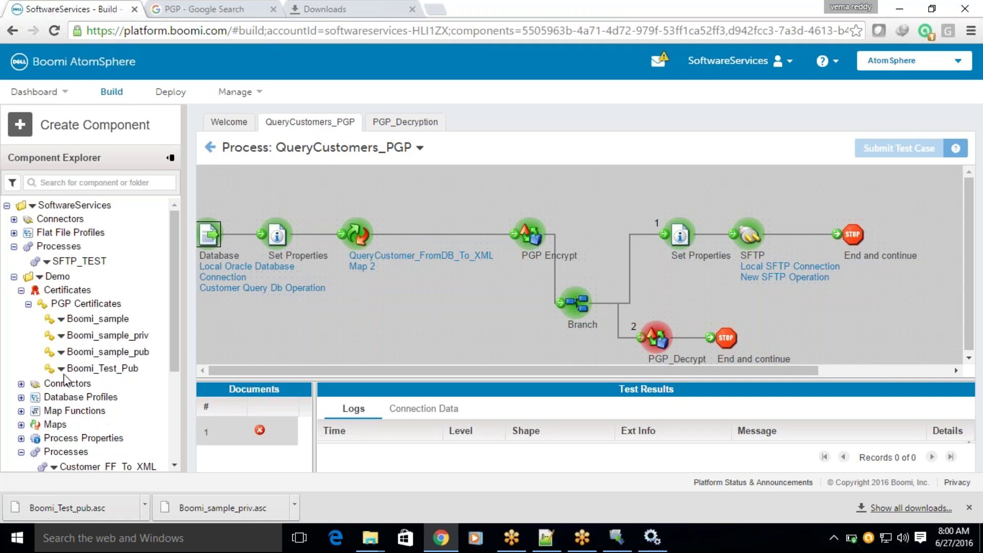
click(61, 368)
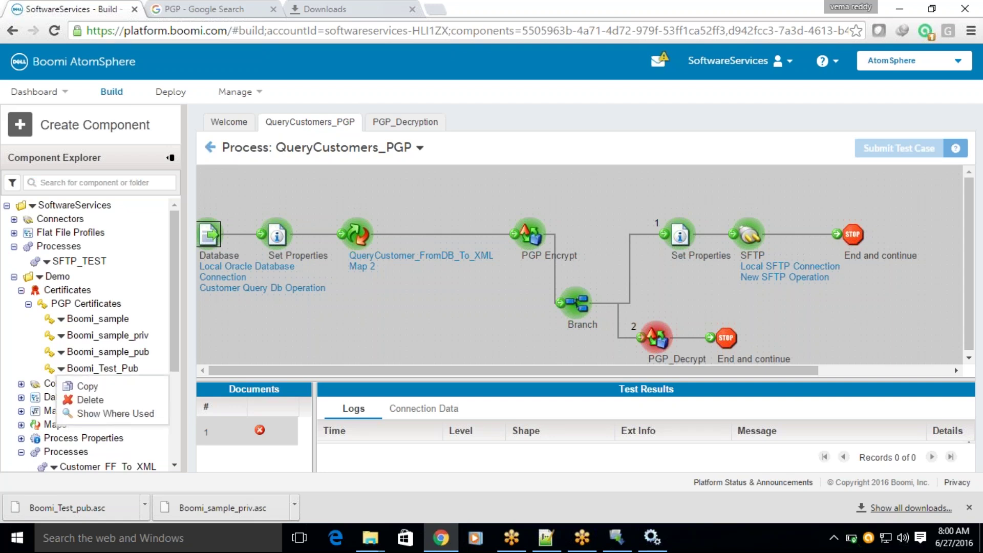
click(85, 402)
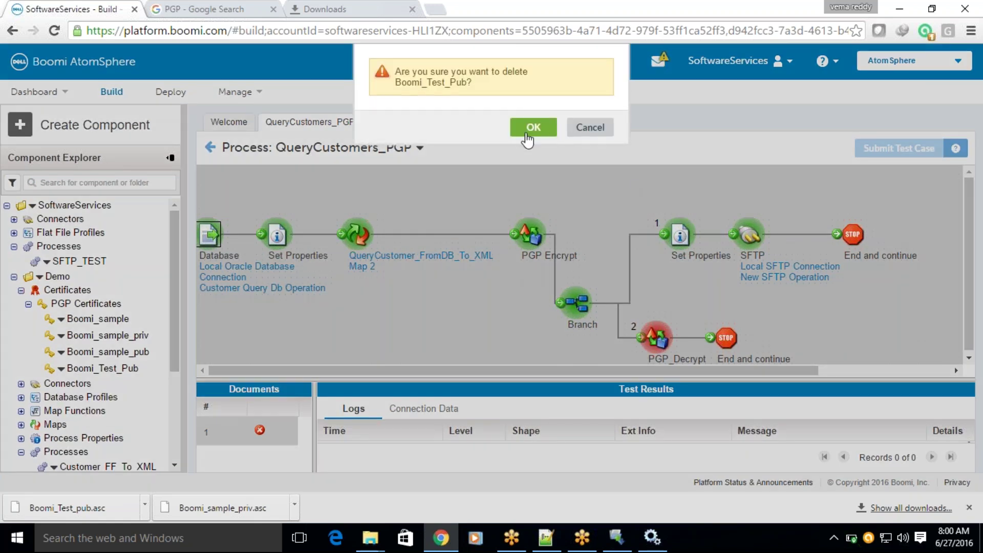
click(531, 127)
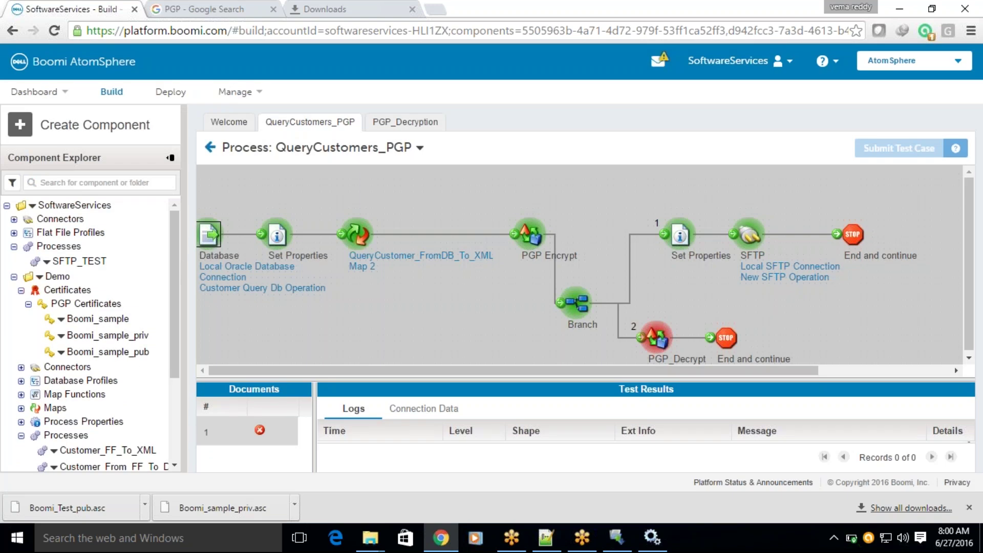
click(210, 148)
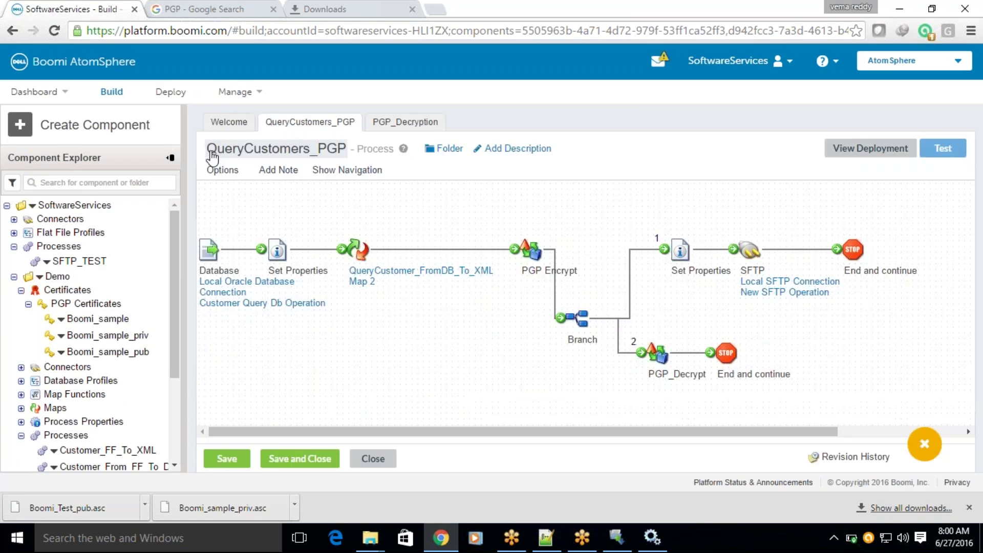
Set PGP Encrypt's encryption certificate to Boomi_sample.
click(531, 250)
click(453, 349)
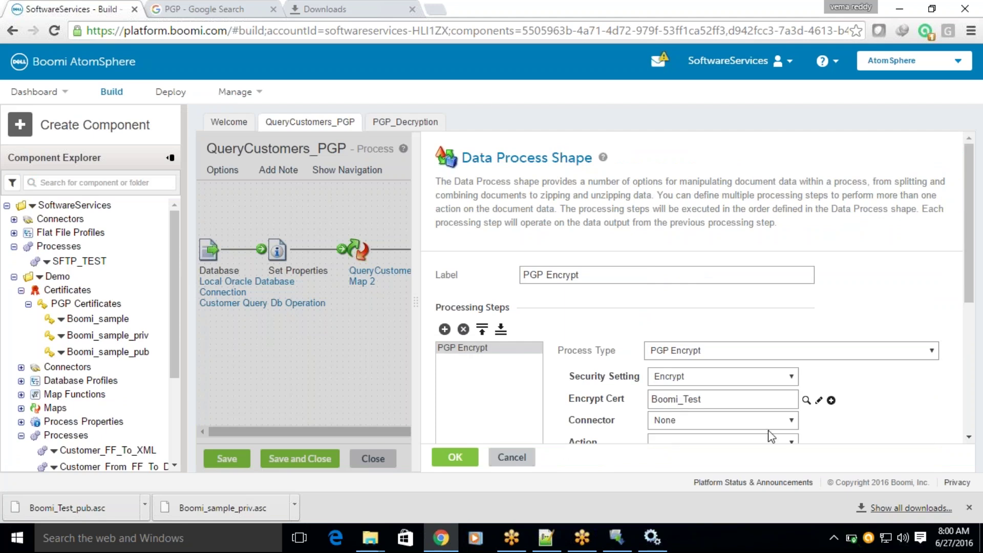
click(804, 402)
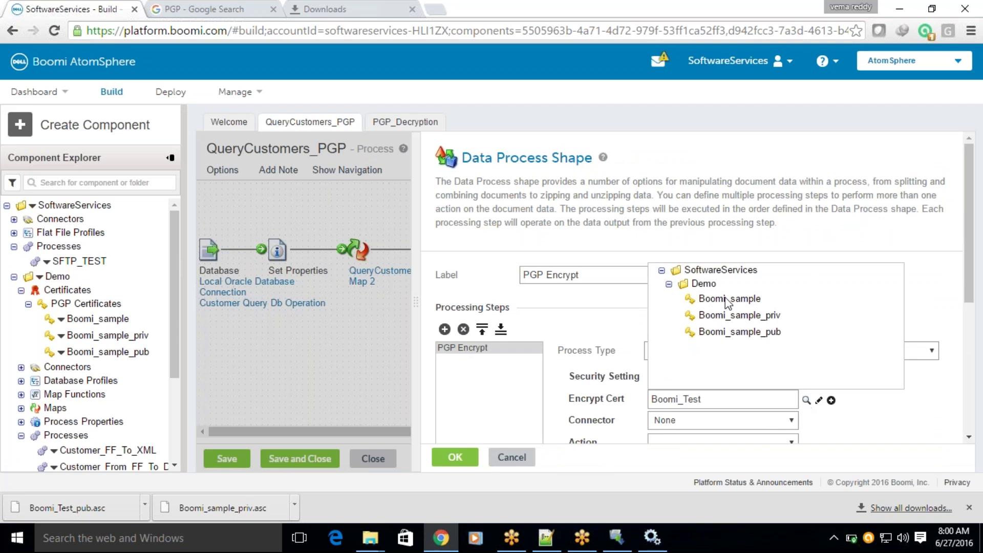
click(732, 301)
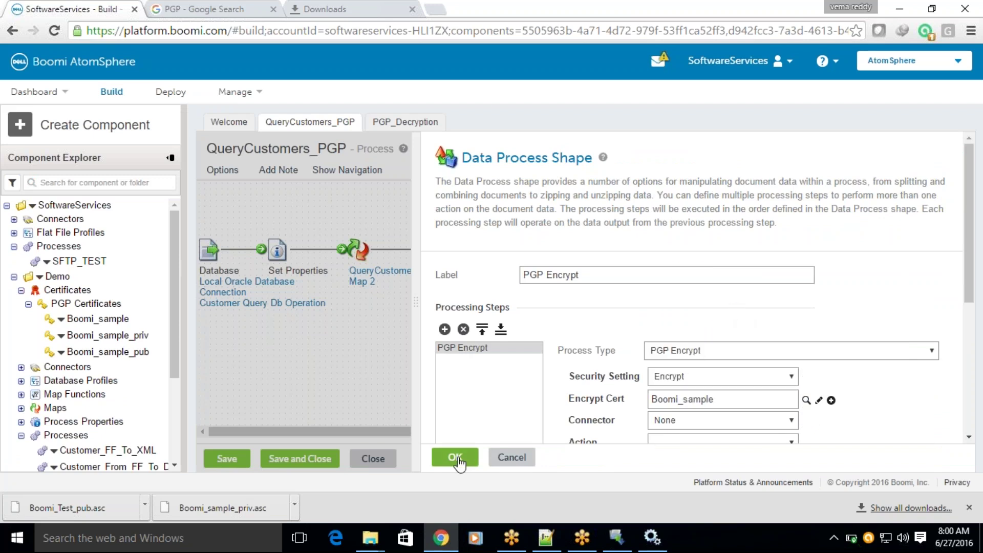
click(453, 456)
Set PGP_Decrypt's decryption and signing certificates to Boomi_sample from the Demo folder.
mouse_move(651, 372)
click(614, 326)
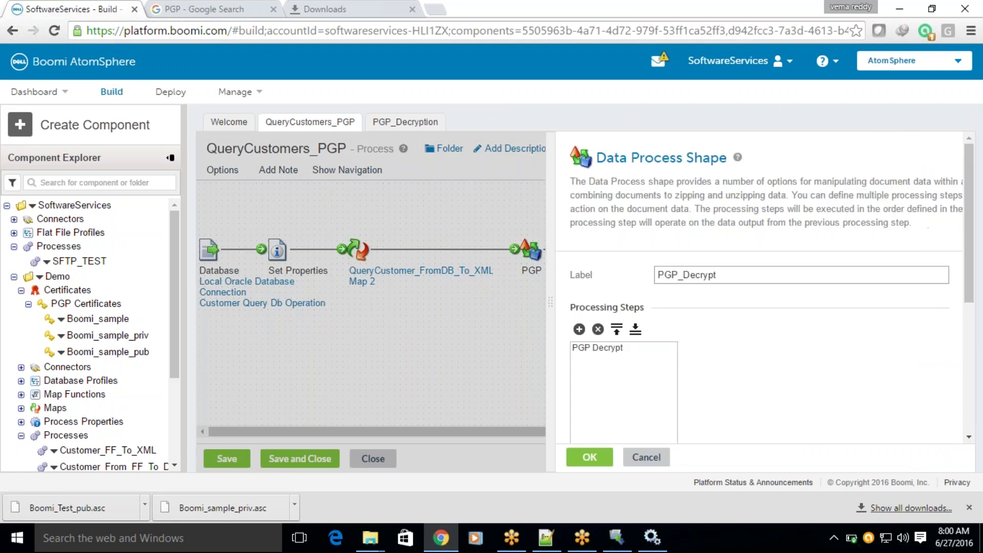
click(481, 352)
click(680, 378)
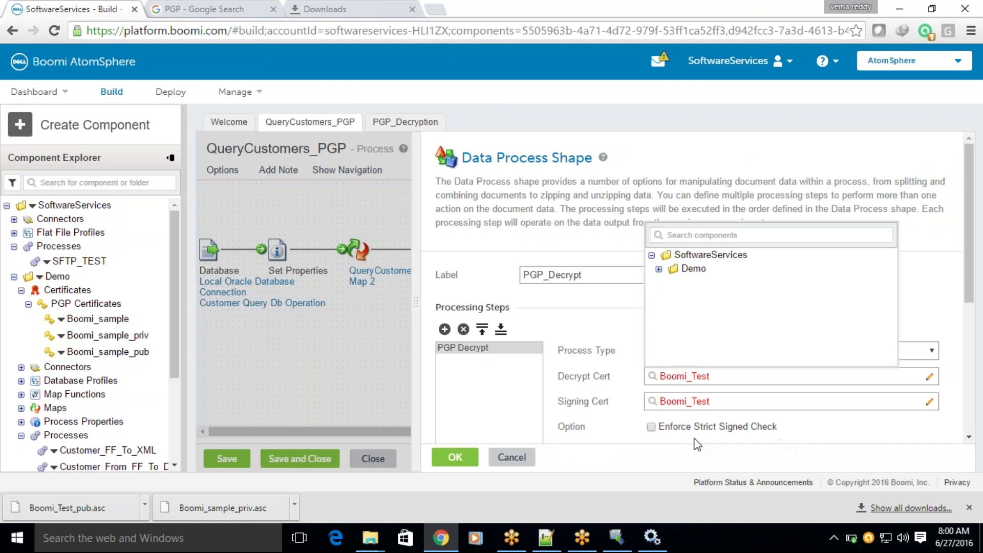
click(659, 269)
click(705, 285)
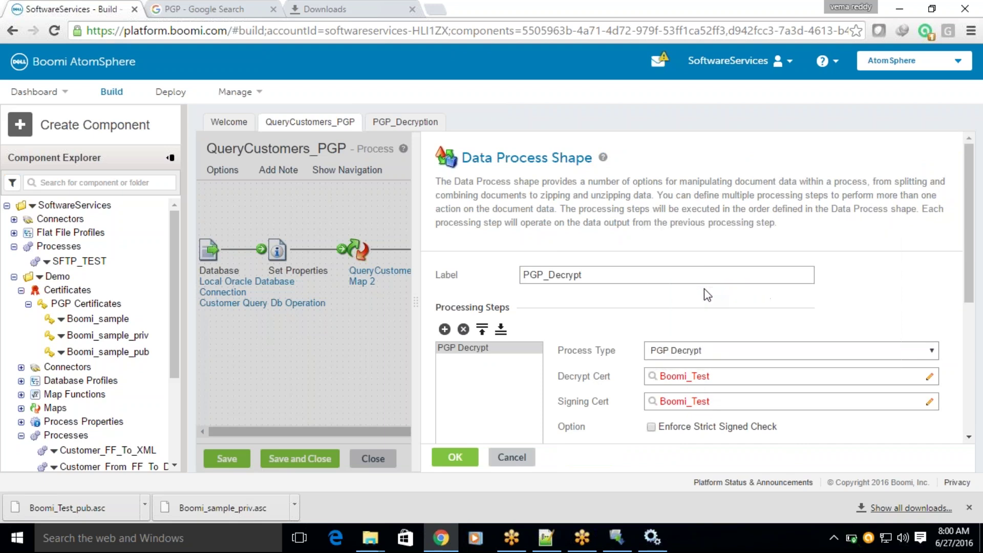
click(686, 401)
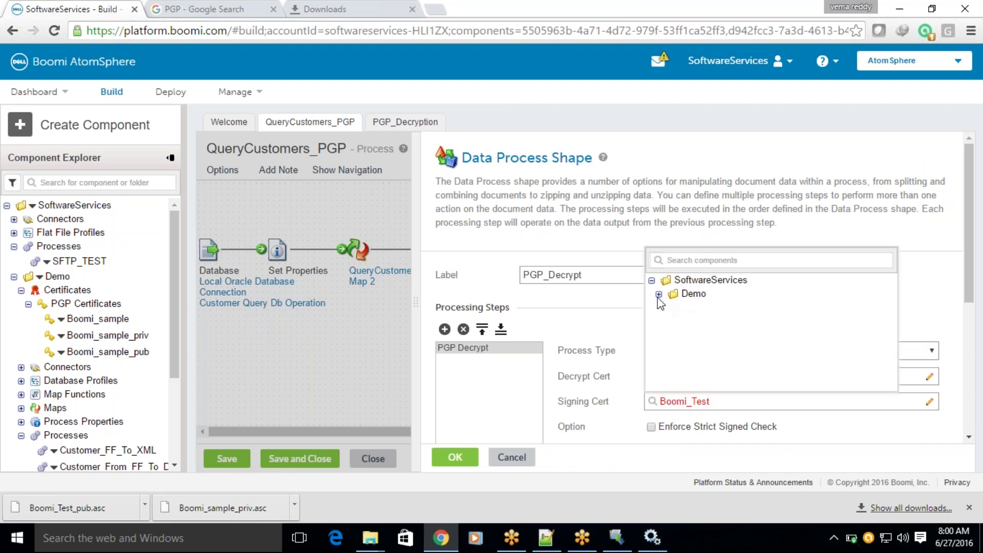
click(659, 294)
click(709, 310)
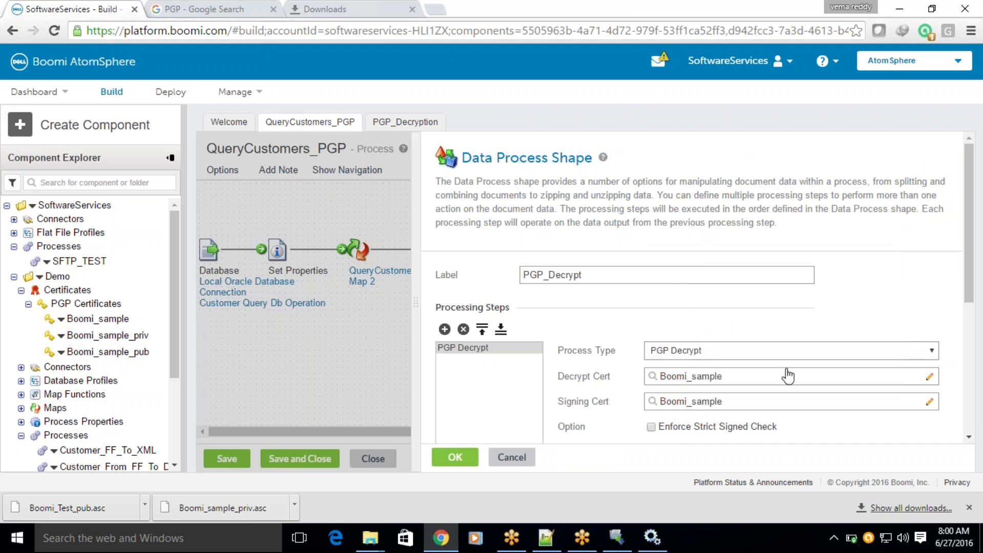
Keep the file name property's connector as None, apply, and save the process for testing.
scroll(785, 376, down, 3)
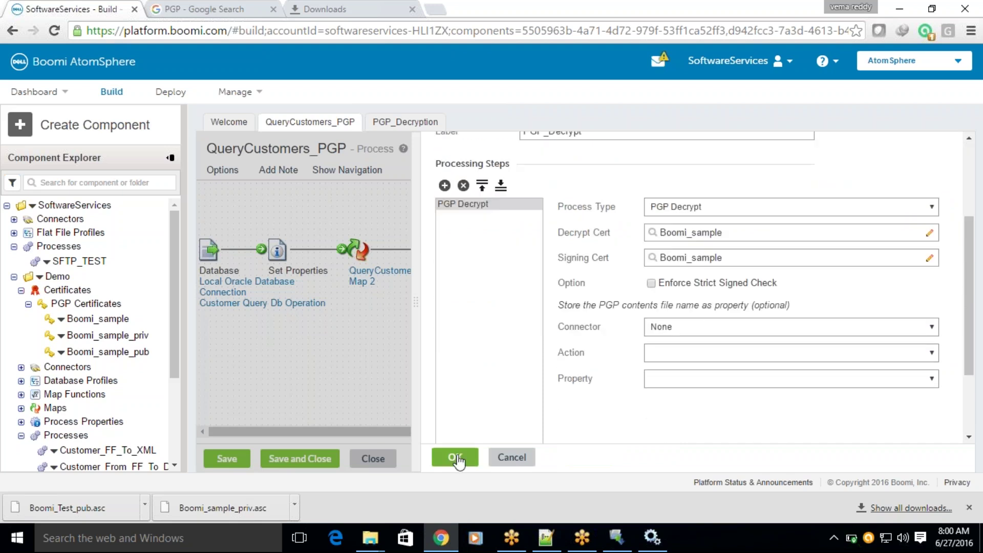
click(694, 330)
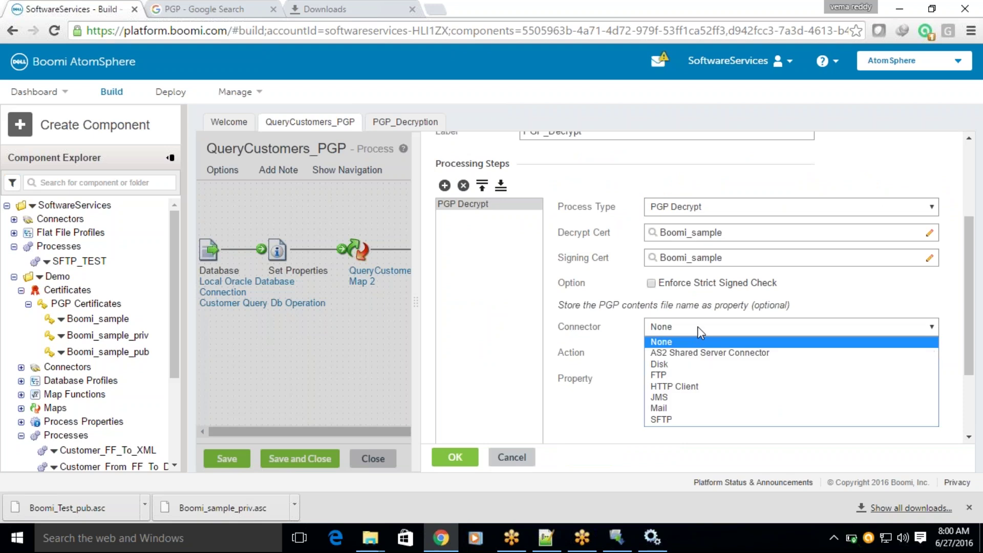
click(682, 342)
click(455, 457)
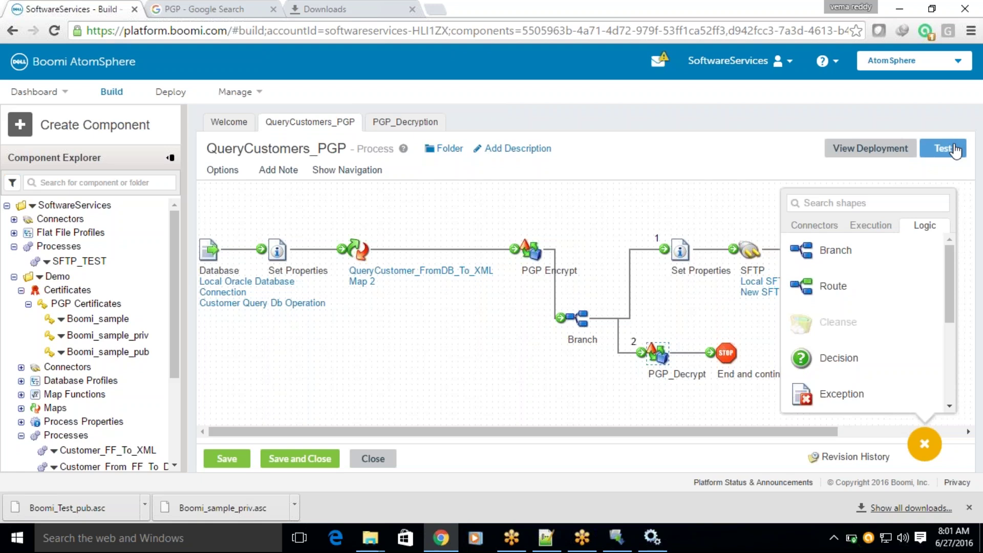
click(955, 150)
click(518, 292)
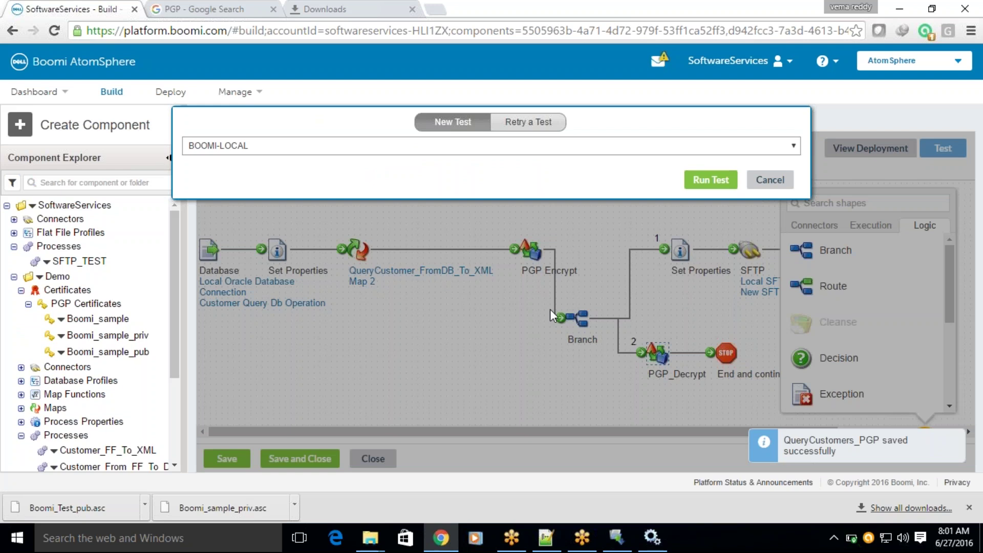
Run the test on BOOMI-LOCAL, dismiss the decrypt failure, and enlarge the canvas and results panels.
click(710, 180)
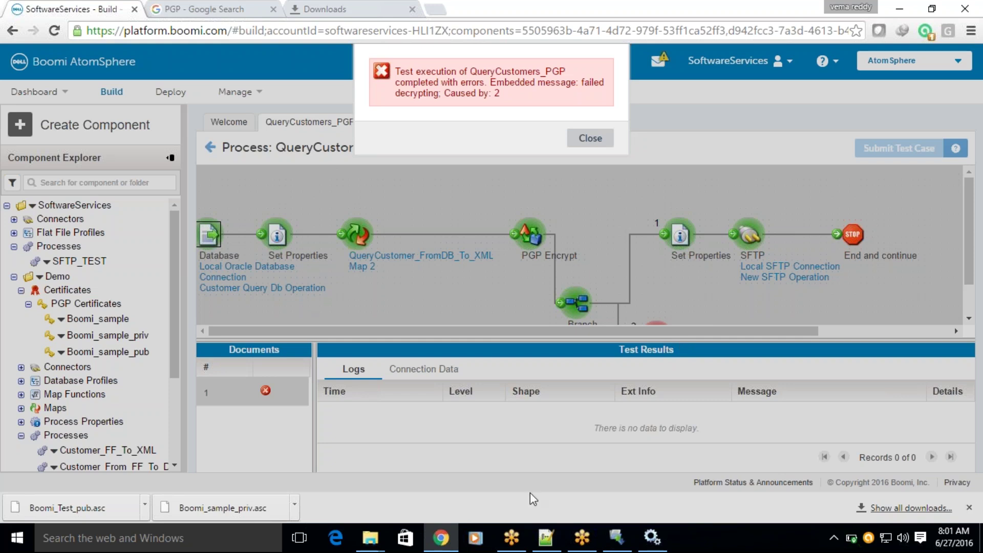
click(590, 138)
drag(532, 341, 555, 445)
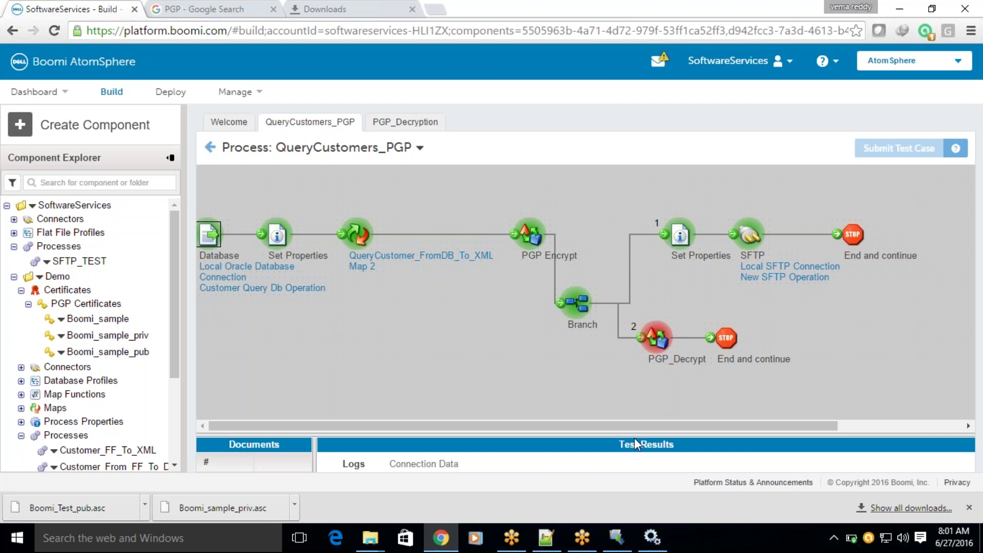
drag(634, 438, 662, 383)
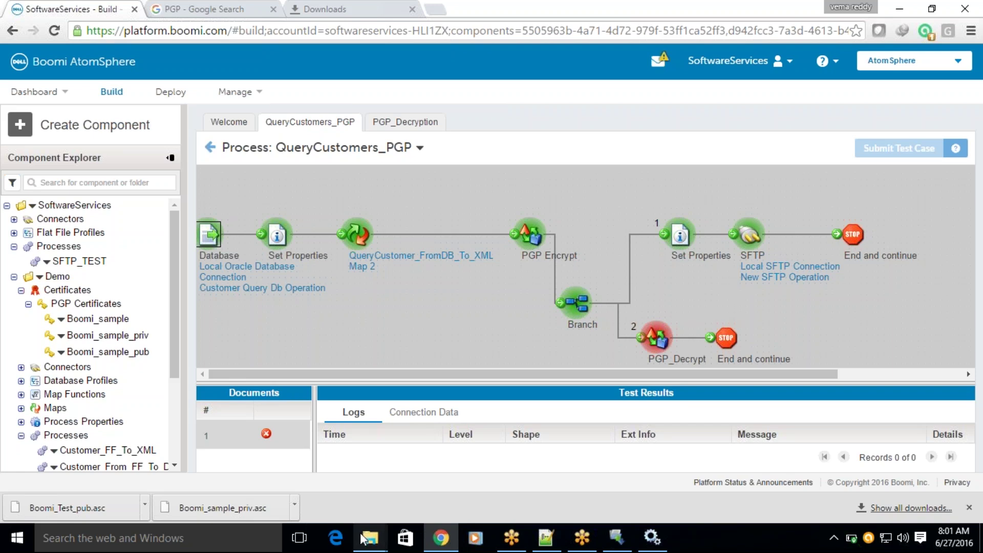
Browse to C:\Boomi AtomSphere\Atom - BOOMI-LOCAL\logs and bring up actions for 2016_06_27.container.
mouse_move(362, 537)
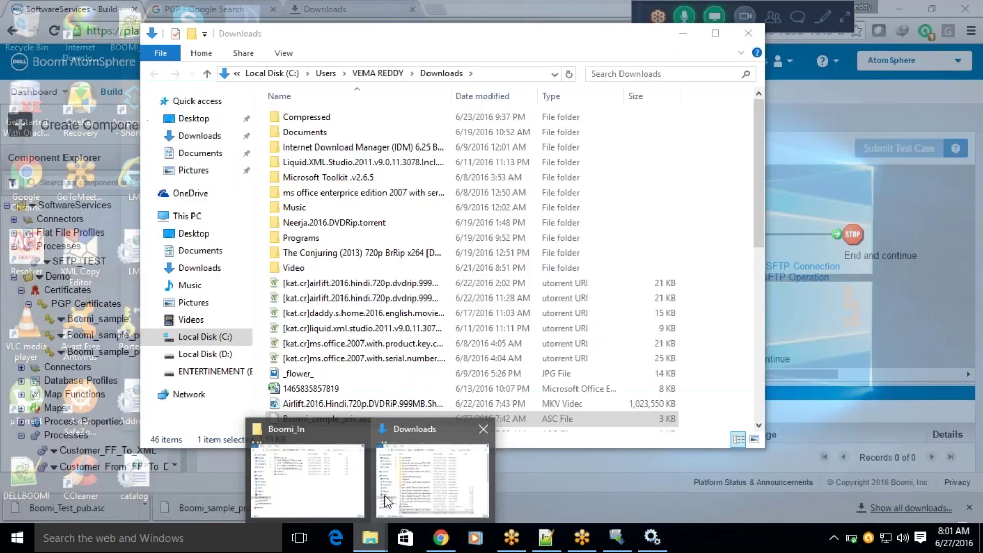
click(307, 484)
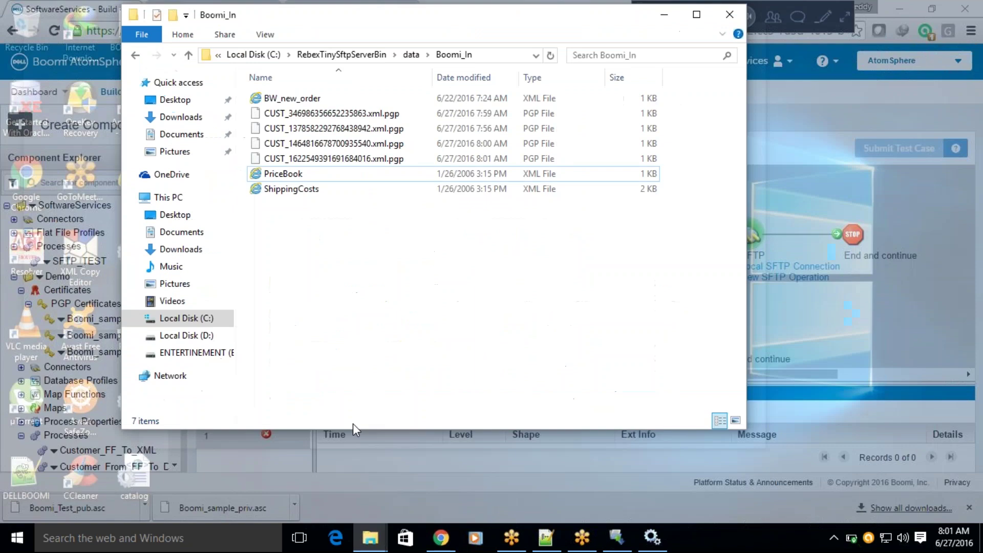
click(187, 318)
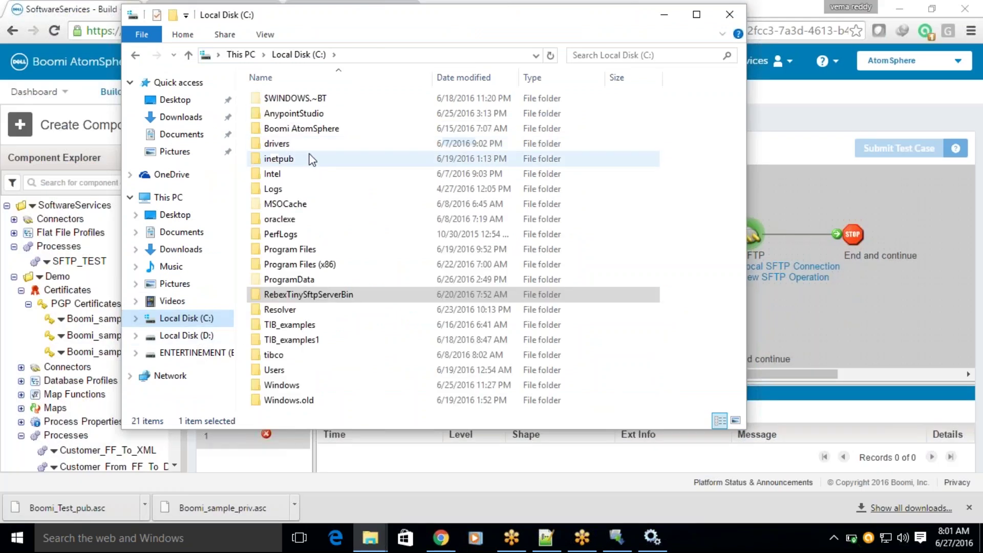
double_click(302, 131)
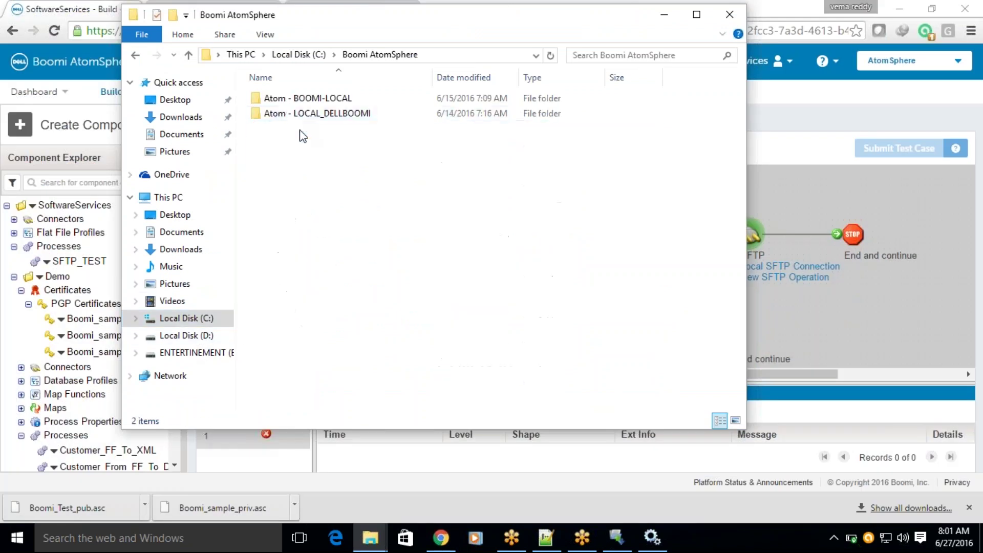
double_click(296, 97)
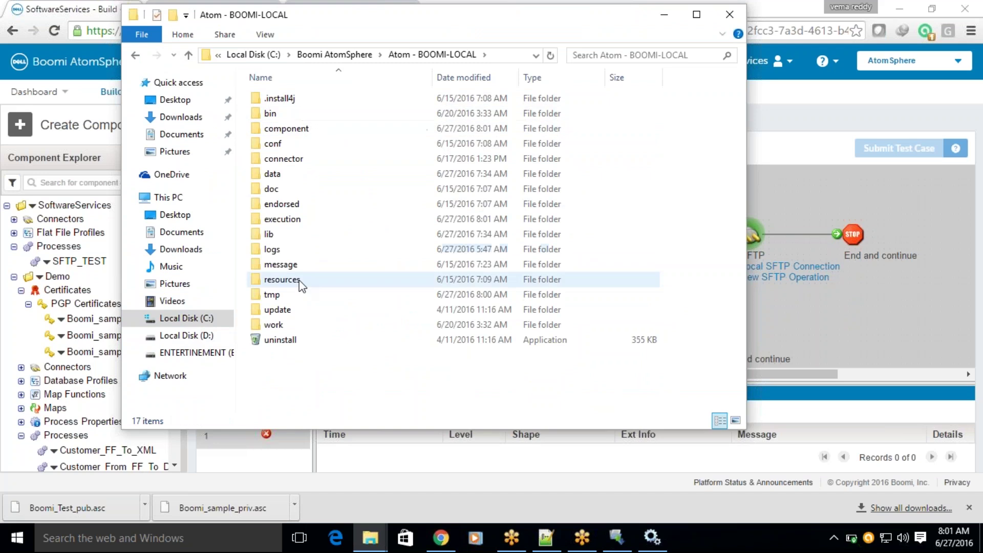
double_click(279, 249)
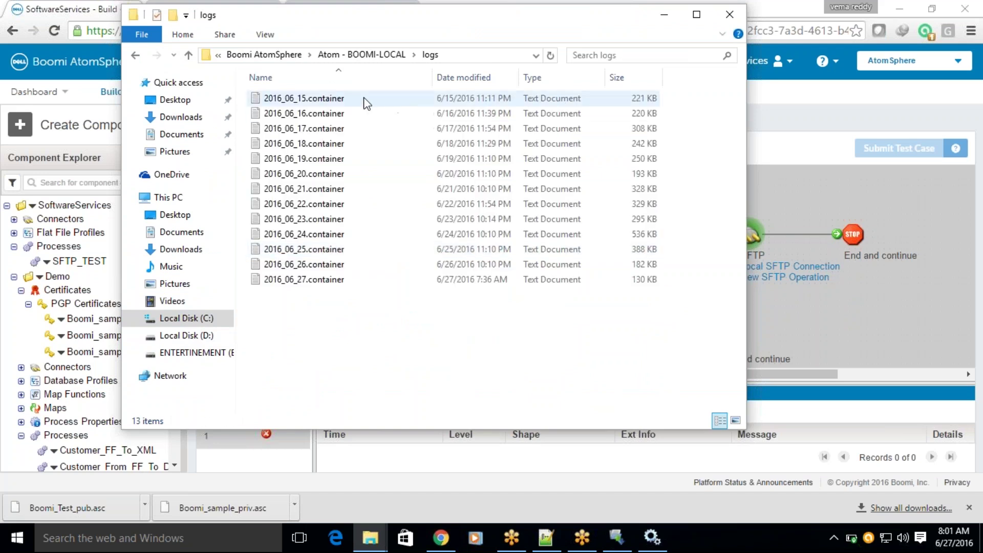
double_click(464, 14)
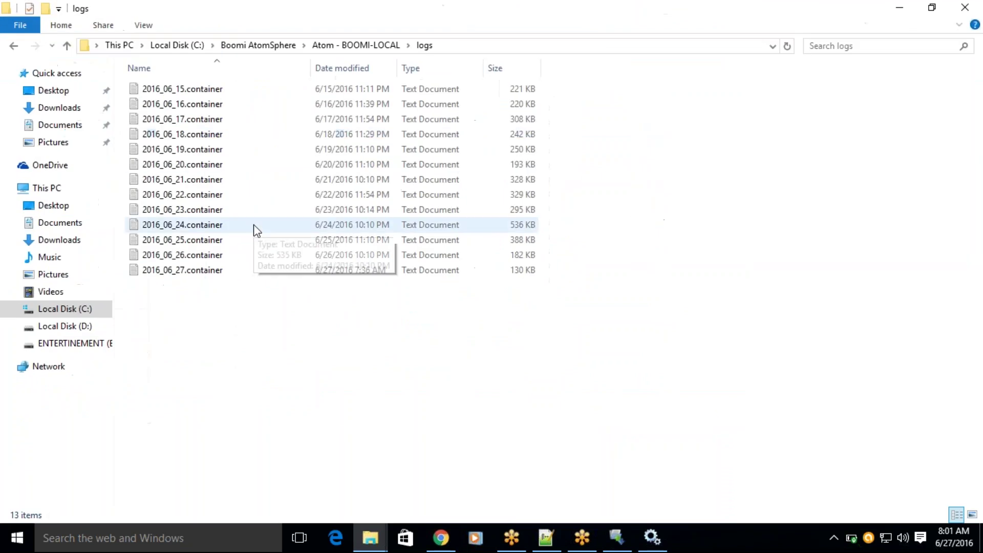
click(160, 266)
right_click(159, 265)
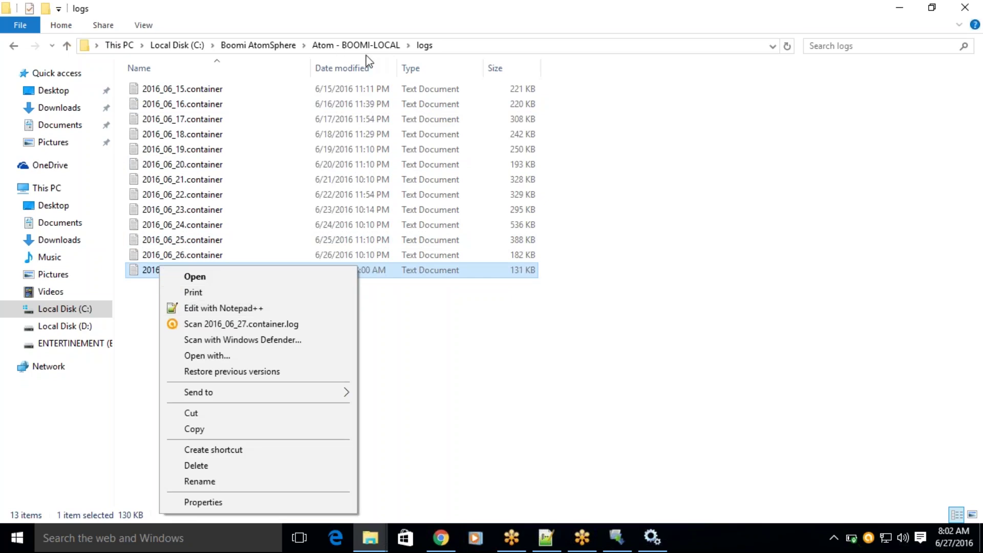
Open the 2016_06_27.container.log in Notepad++ and review its last log entry.
click(215, 311)
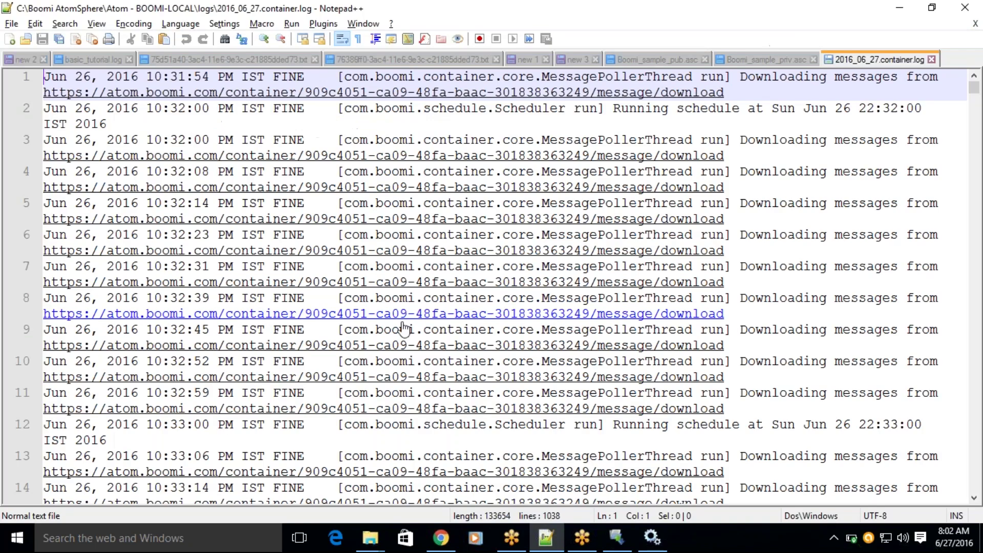
scroll(628, 302, down, 7)
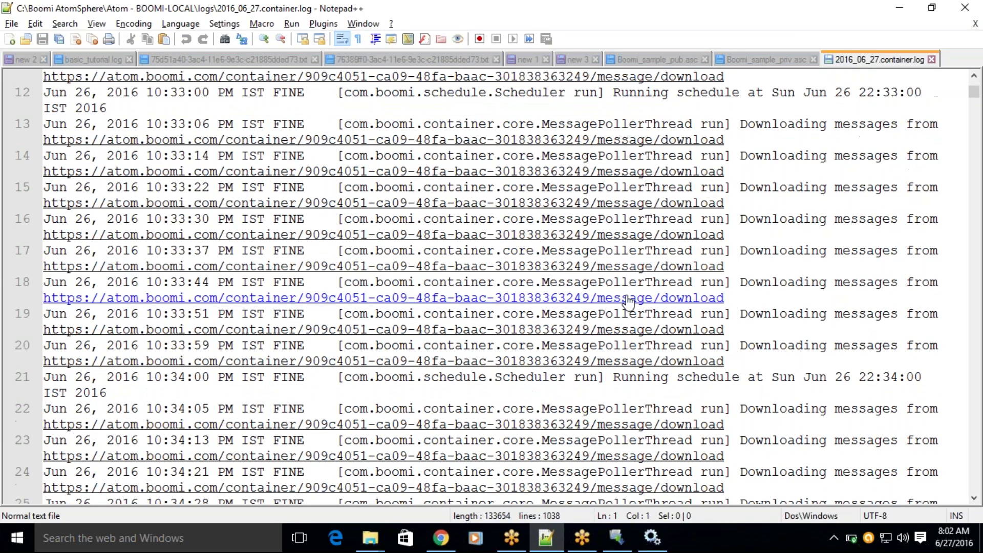
key(ctrl+End)
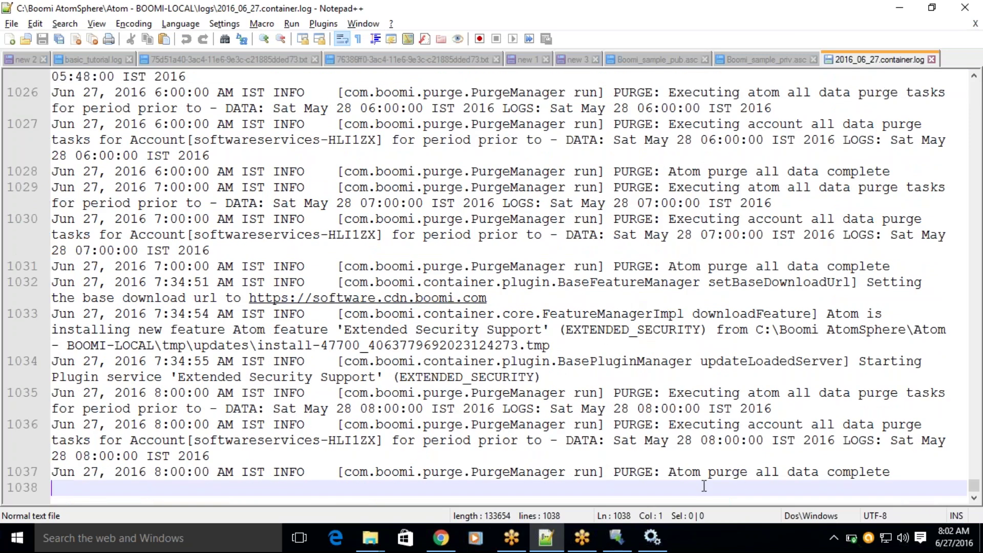
key(Left)
drag(689, 473, 778, 472)
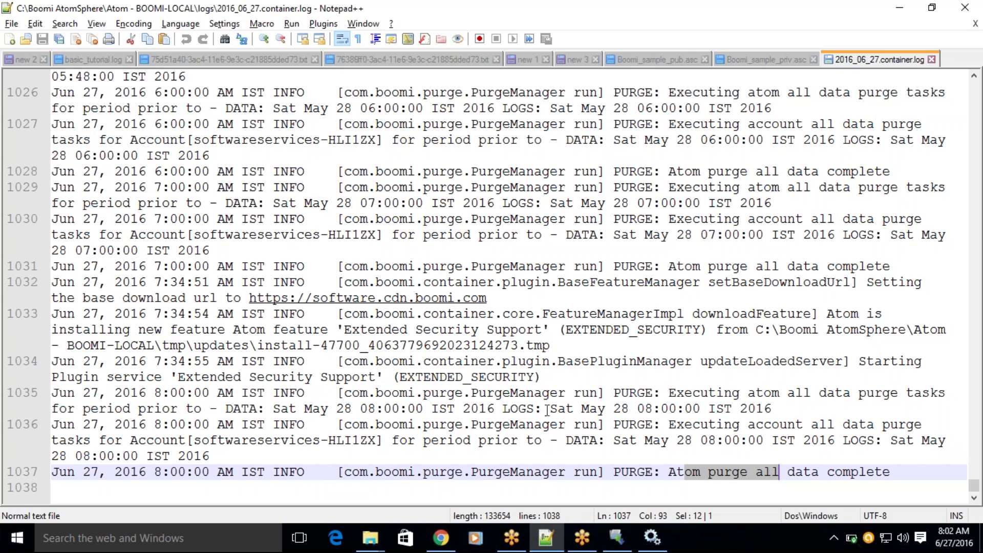
scroll(771, 415, up, 3)
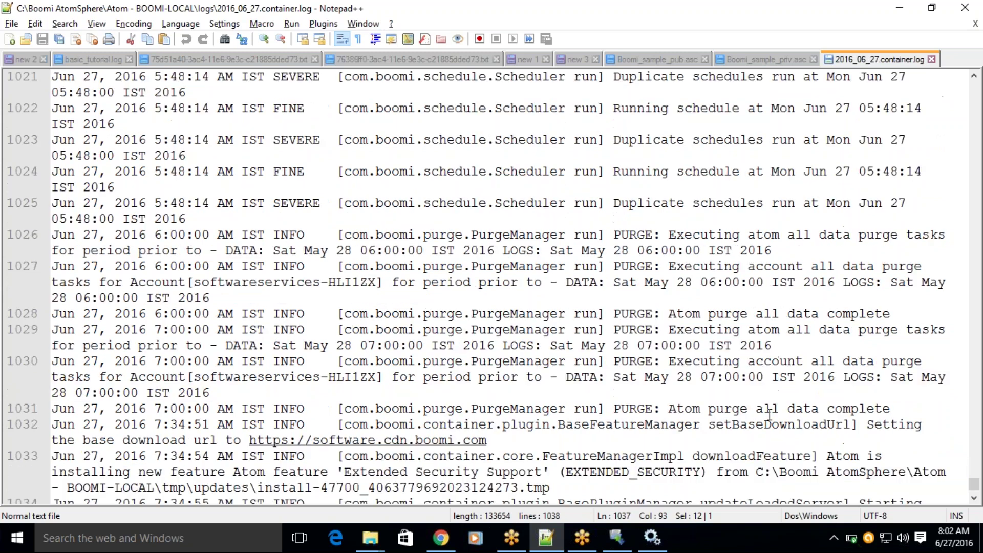
click(769, 415)
Delete every line of the container log and save the now-empty file.
key(ctrl+a)
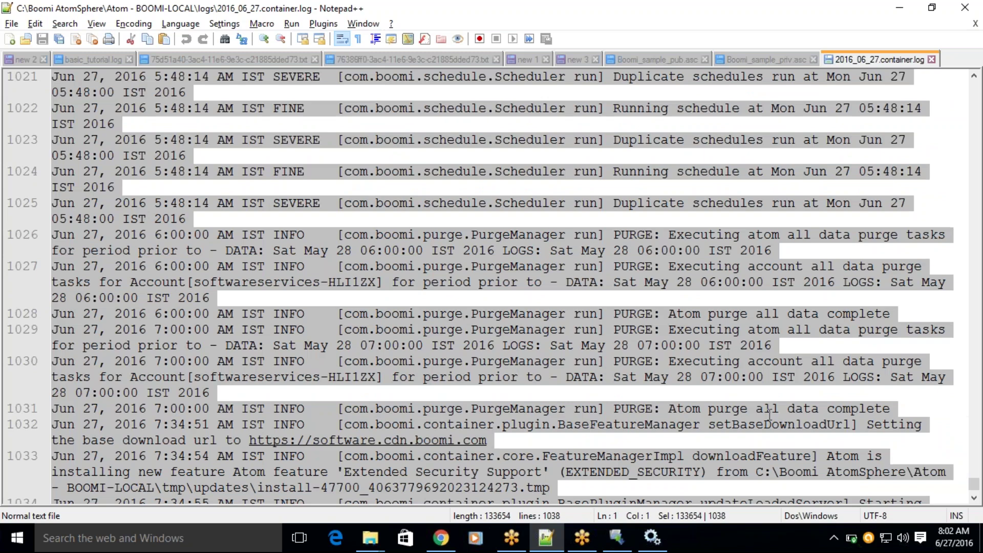
key(Delete)
key(Return)
key(BackSpace)
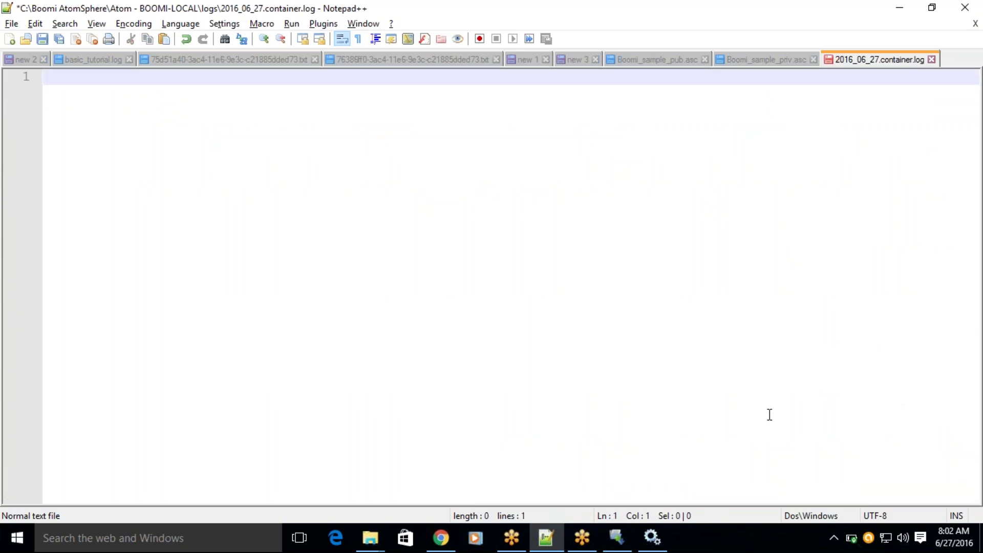
key(ctrl+s)
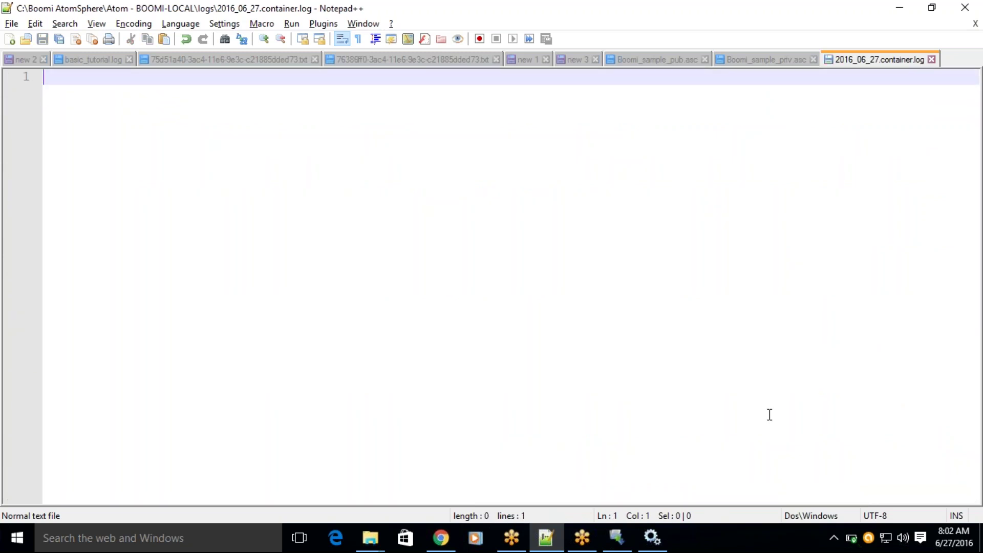
key(alt+Tab)
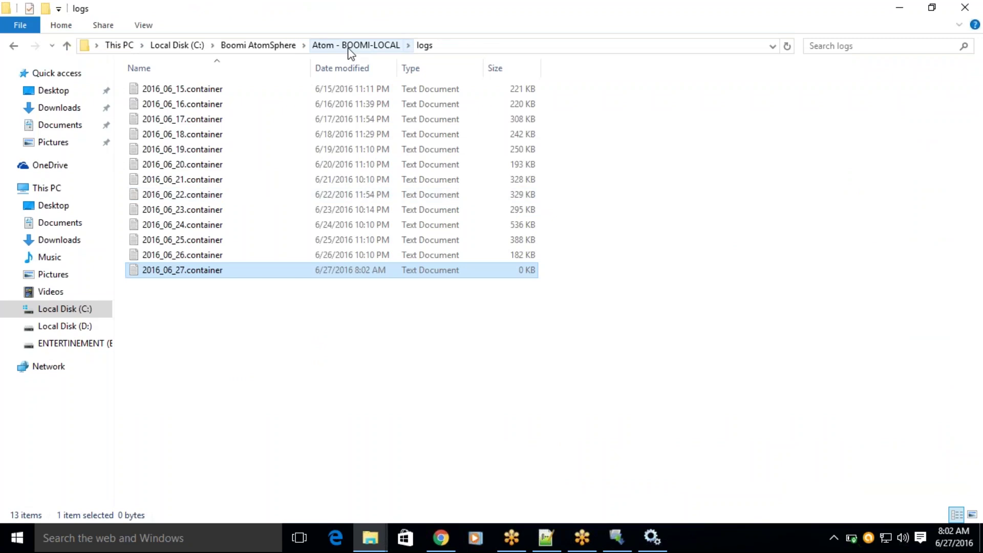
Browse to the Atom - BOOMI-LOCAL execution\current folder and find it empty.
click(350, 49)
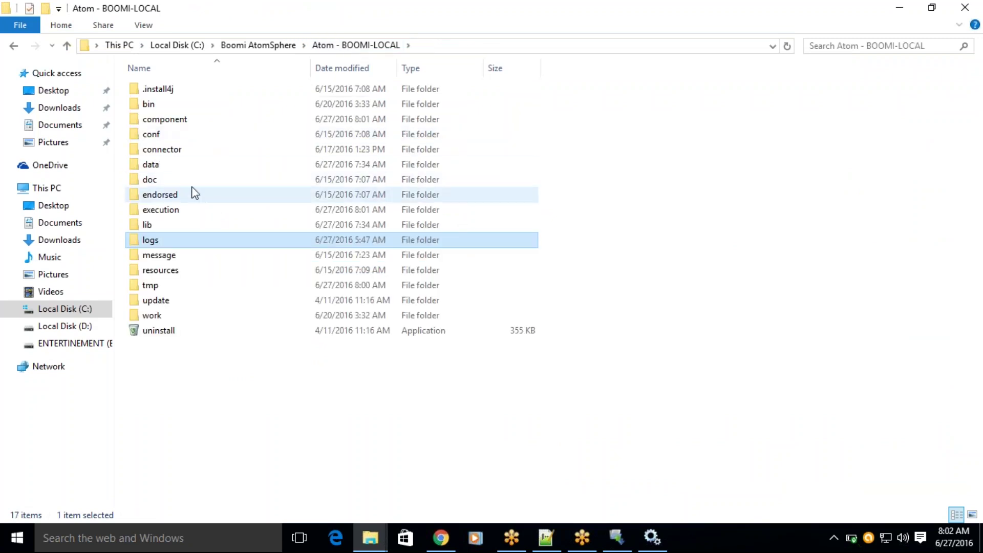
mouse_move(175, 133)
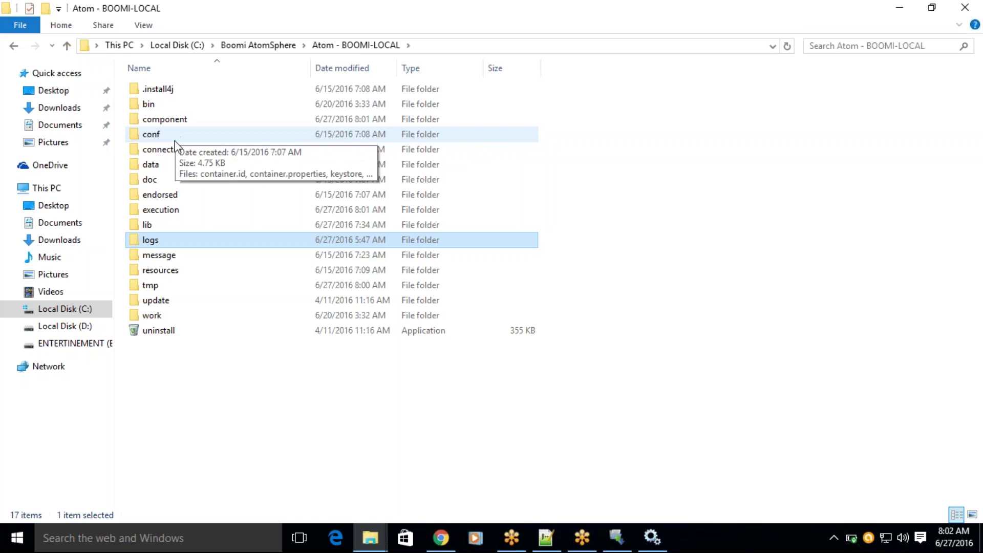
double_click(169, 210)
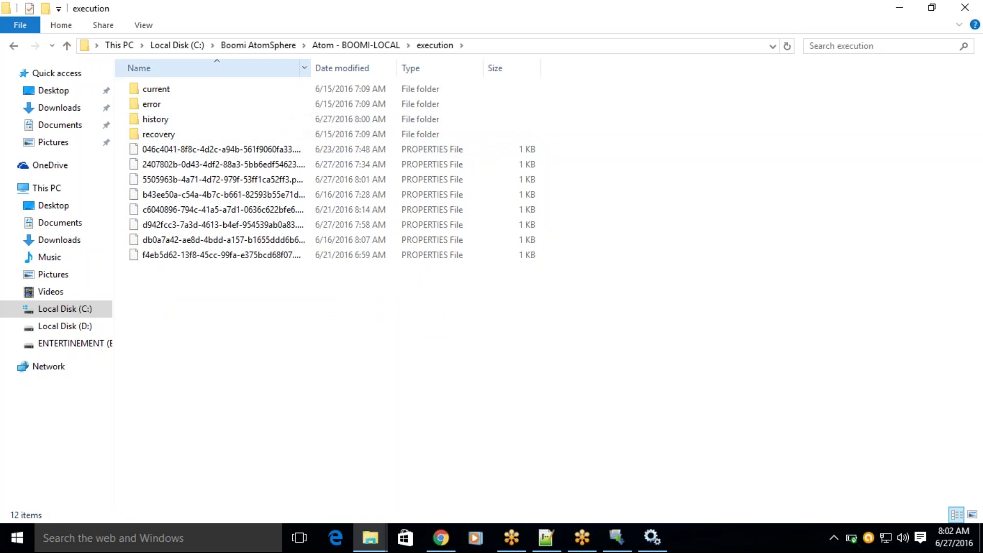
double_click(189, 90)
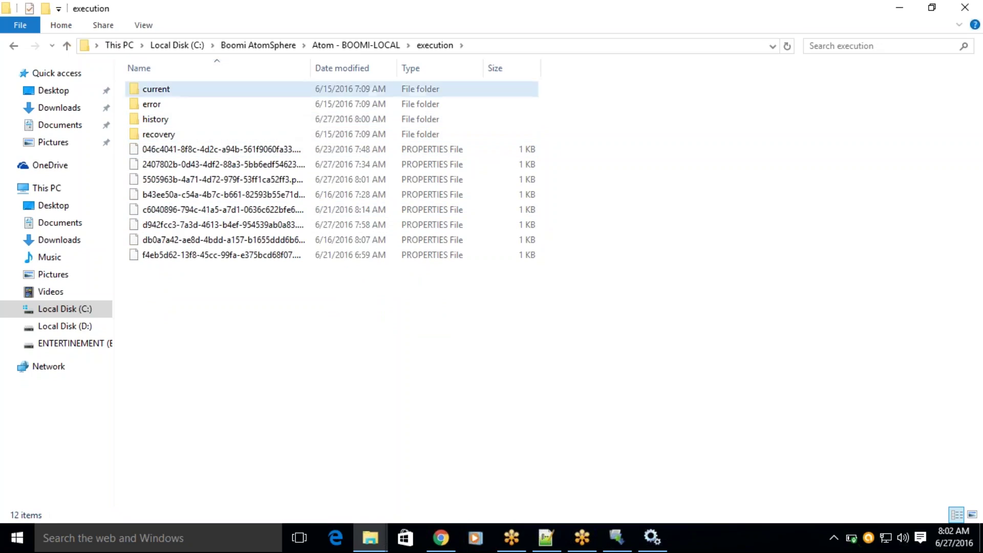
Return to the browser and put QueryCustomers_PGP back in edit mode.
key(alt+Tab)
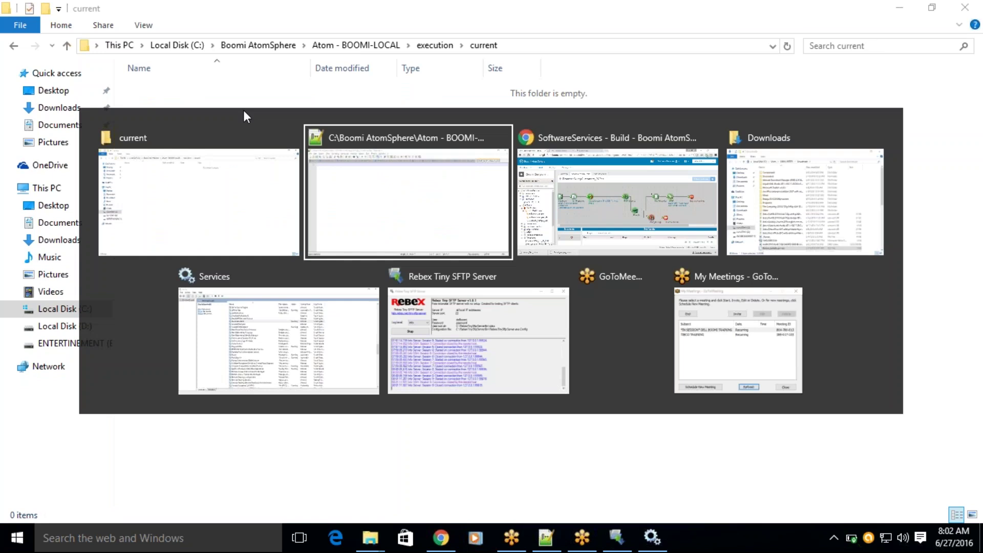
key(alt+Tab)
click(210, 147)
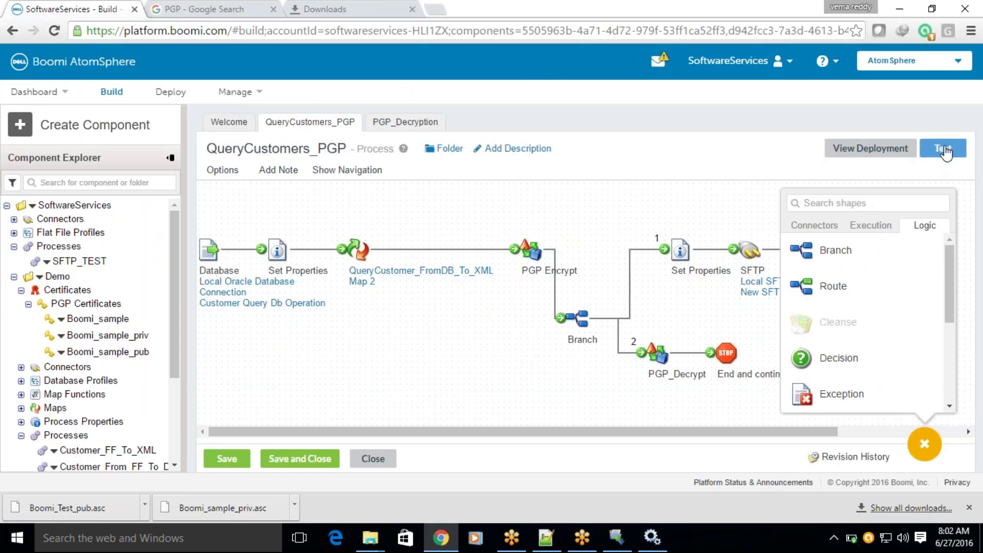
Test-run QueryCustomers_PGP on BOOMI-LOCAL, open and refresh its process log, and dismiss the failed-decrypting error.
click(945, 152)
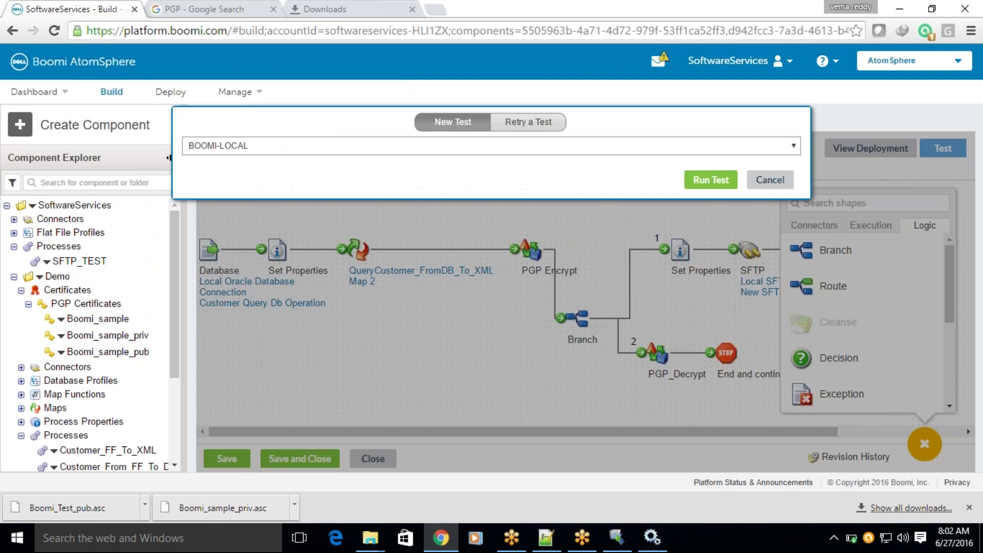
click(707, 180)
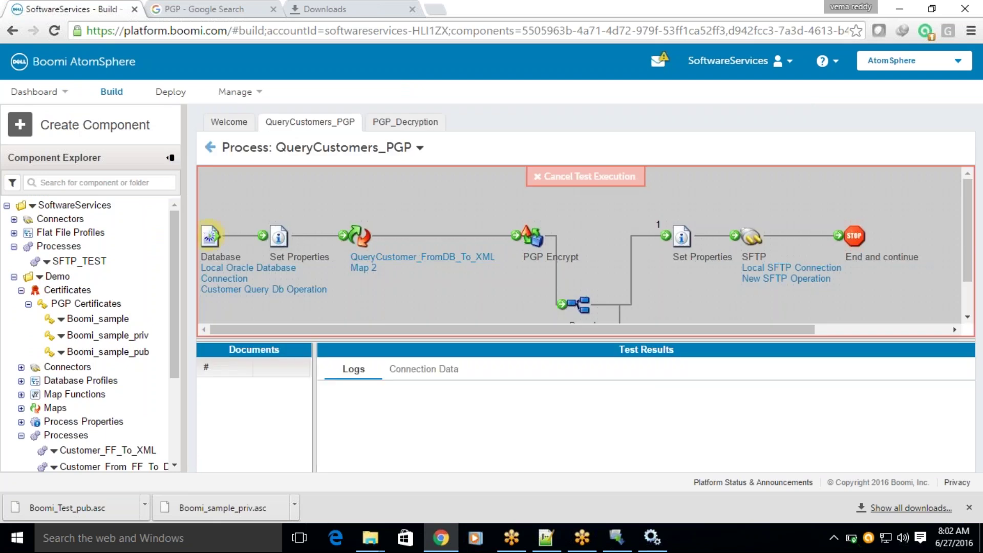
click(420, 148)
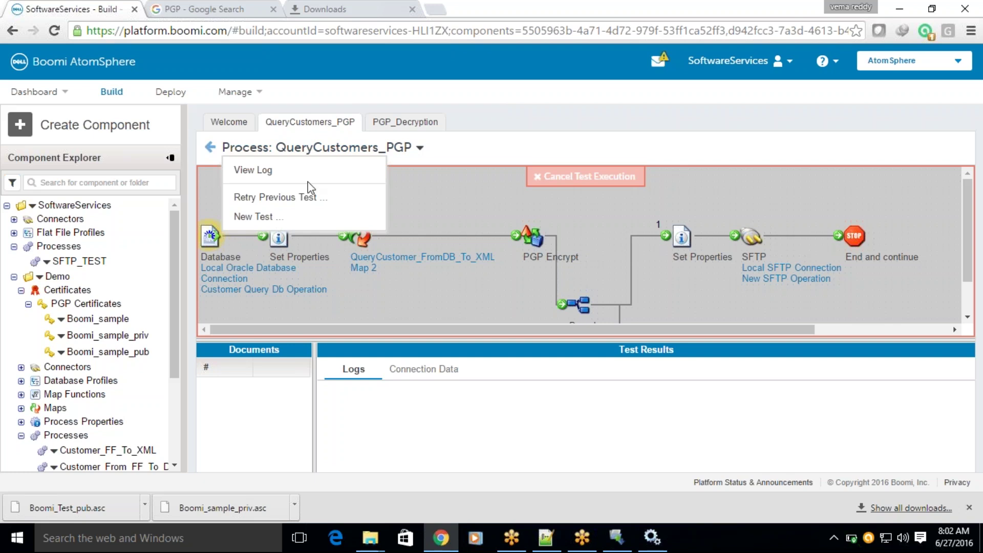
click(273, 173)
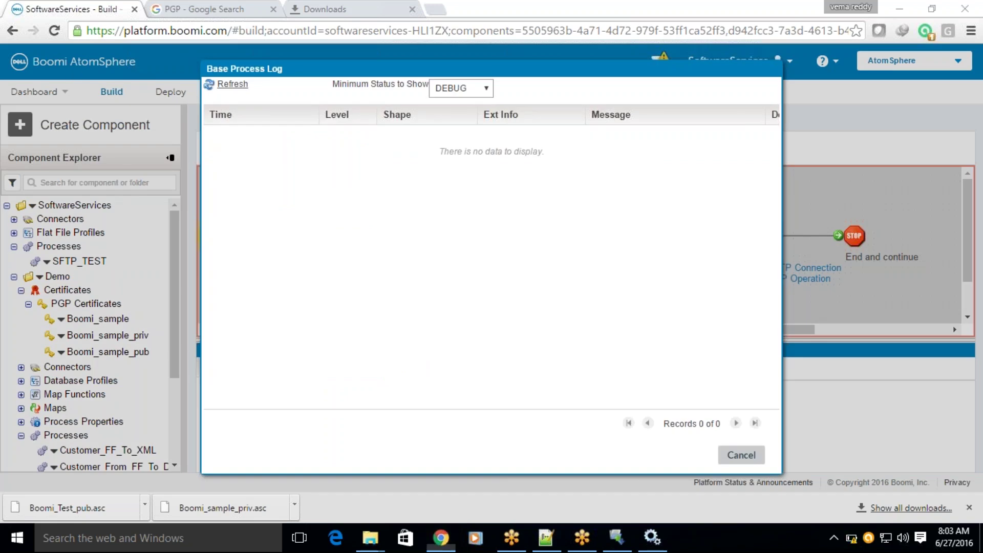
click(225, 84)
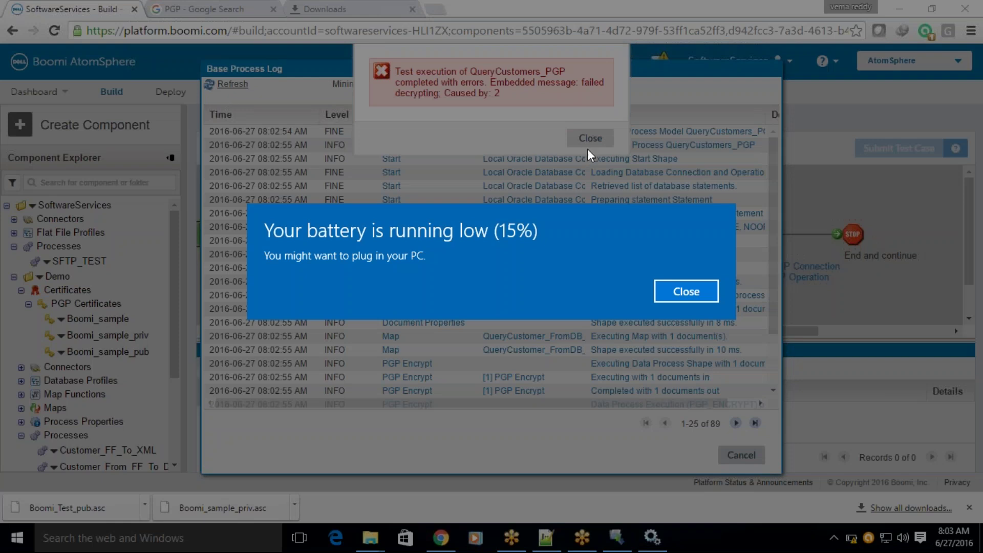
click(678, 283)
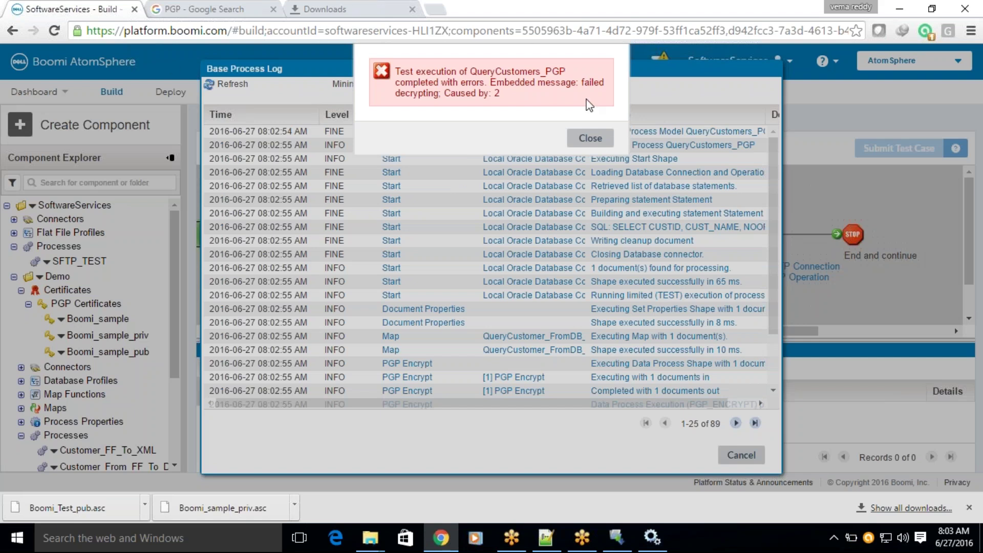
click(590, 138)
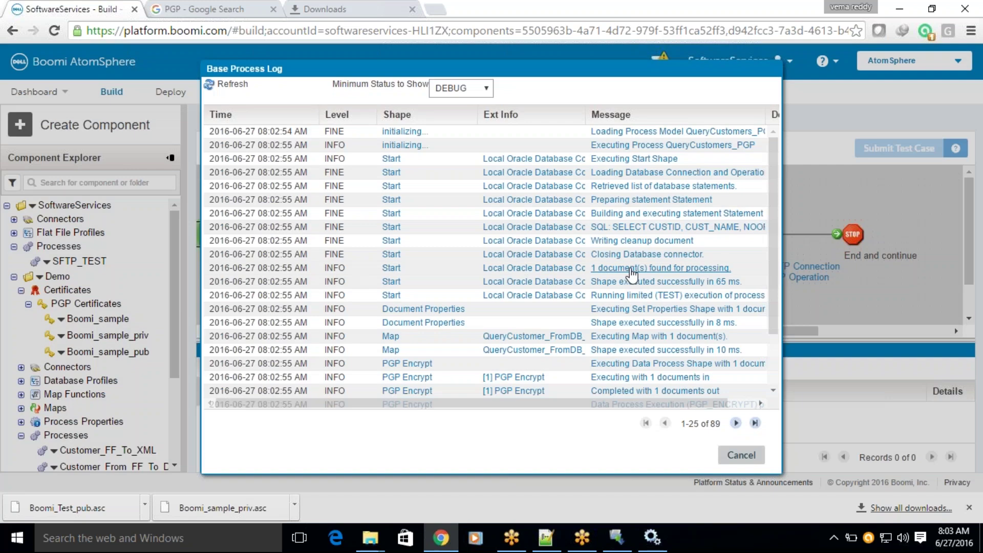
key(alt+Tab)
key(alt+Tab)
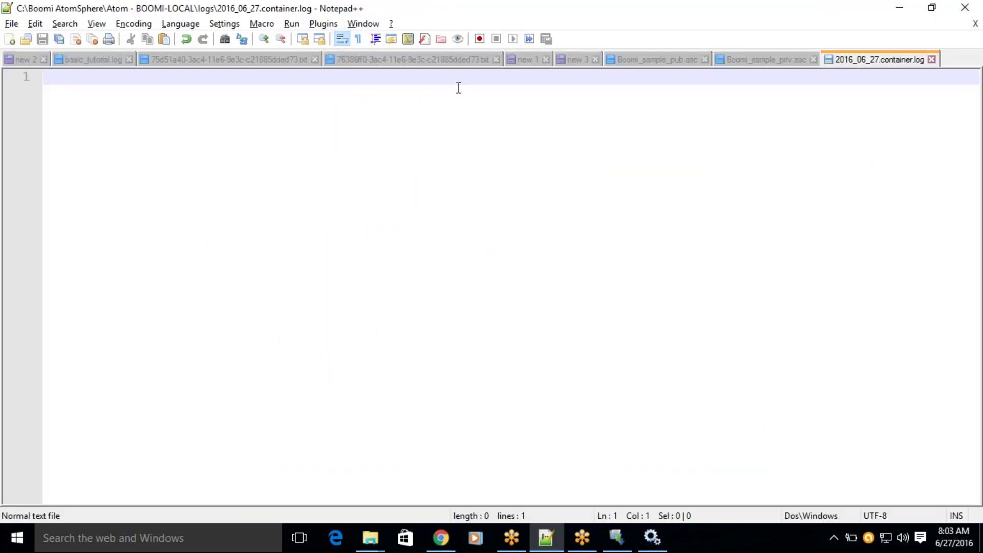
Reload the container log from disk, confirm it is still empty, and return to Boomi.
click(12, 23)
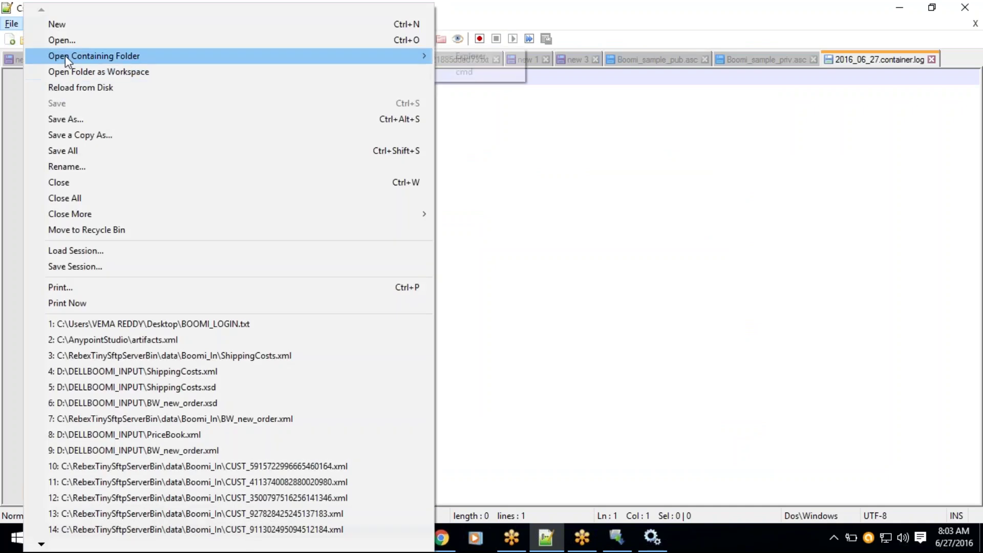
click(60, 90)
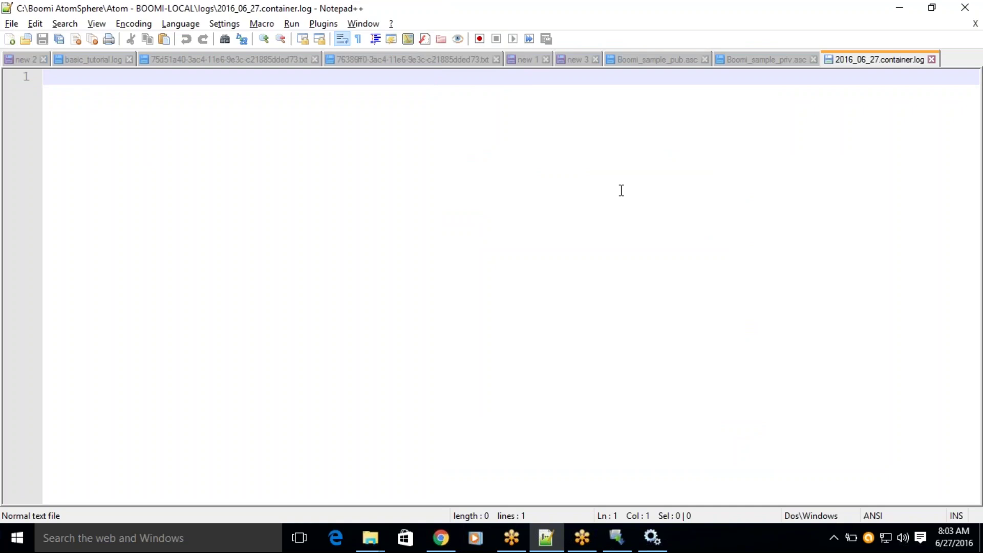
key(ctrl+w)
key(alt+Tab)
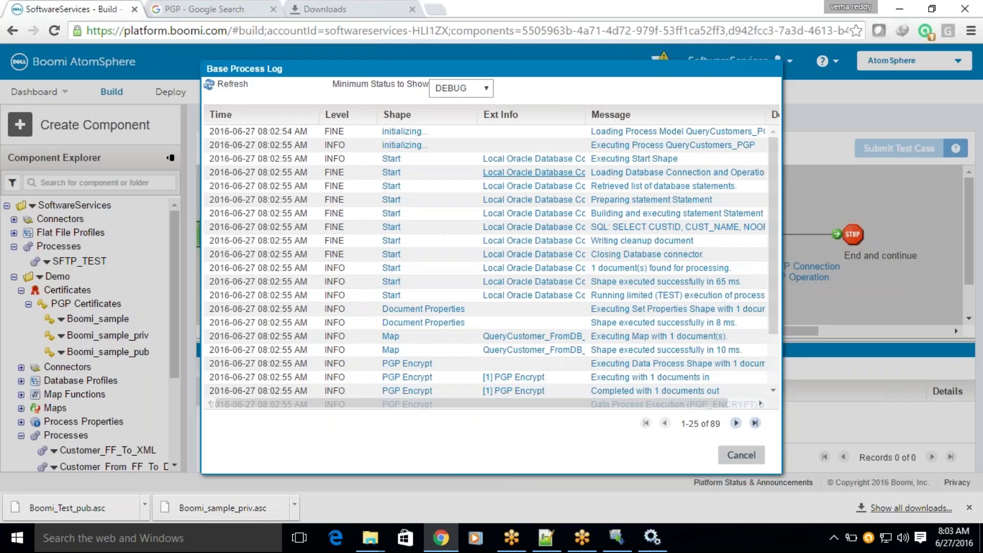
Read the full Executing Set Properties, Branch Shape and CheckKexes messages in the Base Process Log.
scroll(715, 391, right, 1)
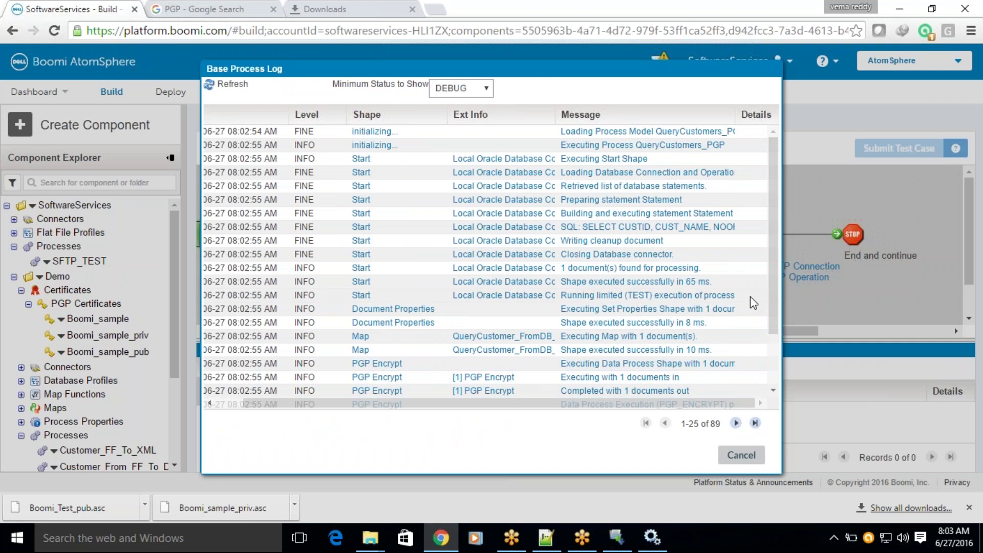
scroll(750, 296, down, 2)
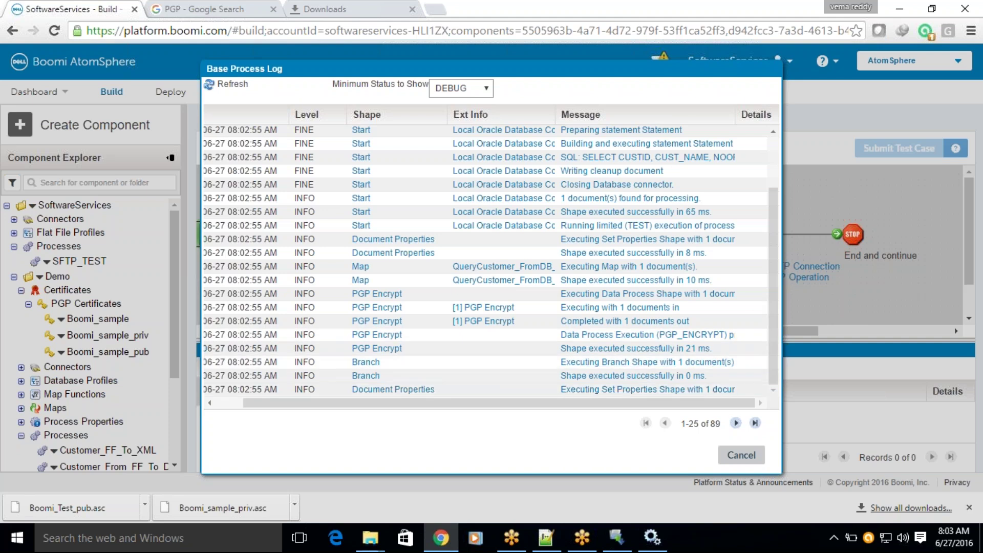
click(653, 389)
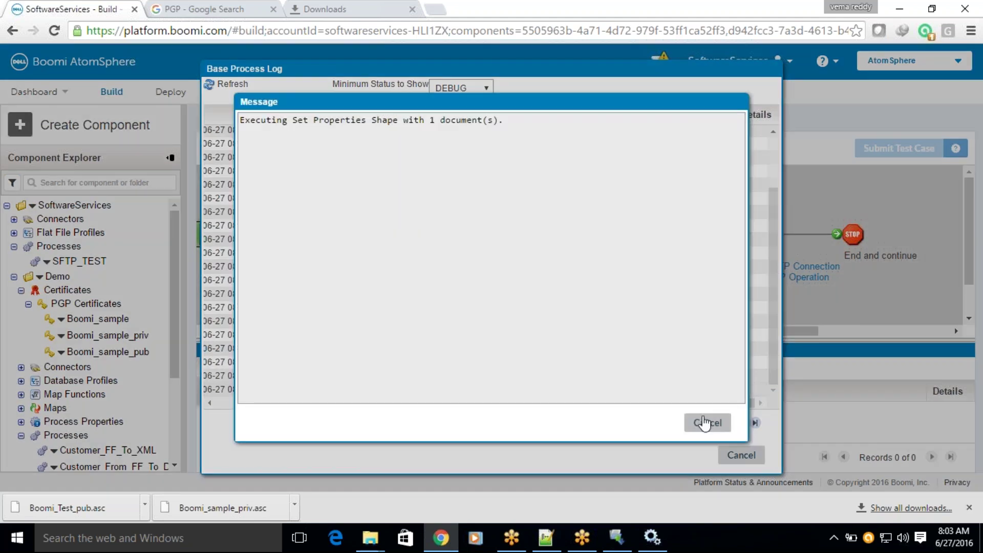
click(708, 423)
click(647, 362)
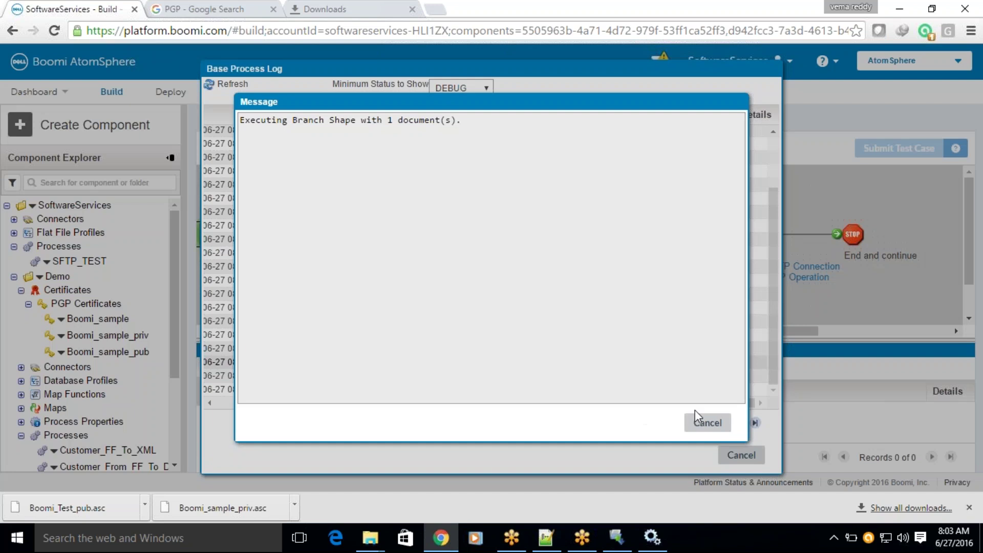
click(707, 421)
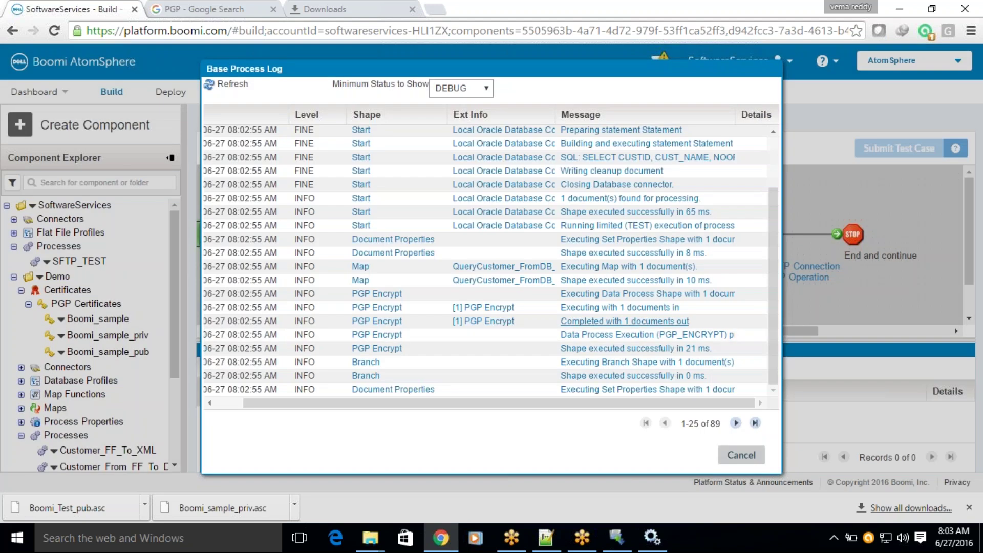
click(734, 424)
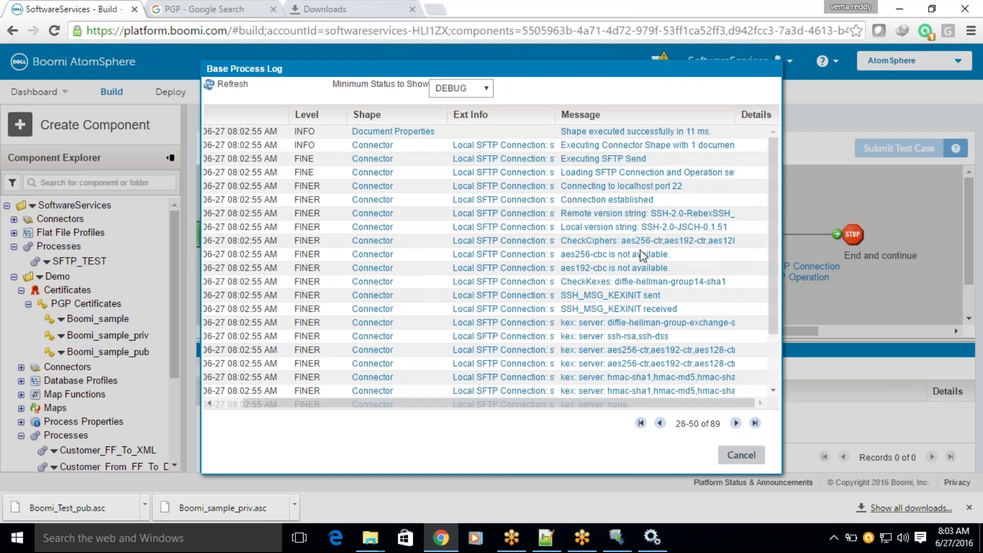
click(626, 283)
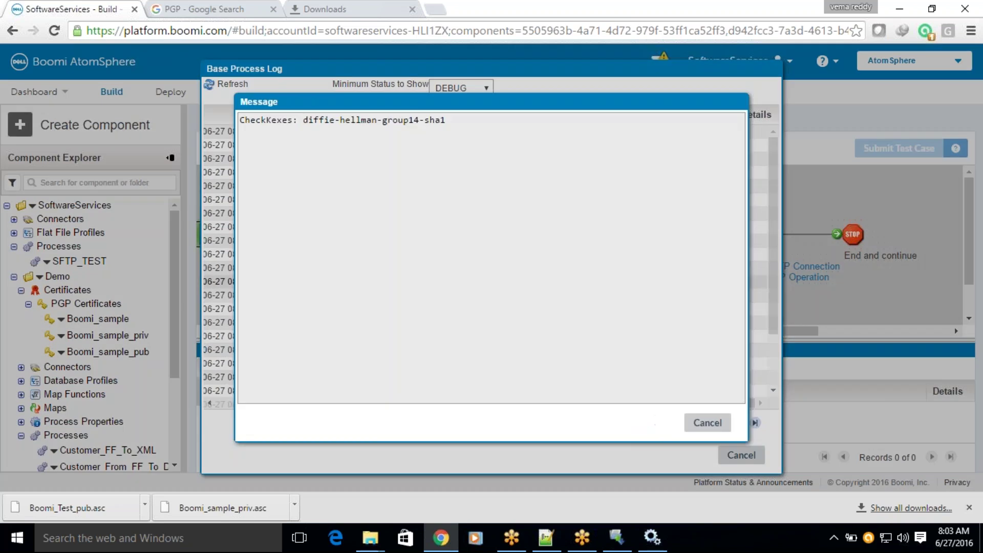
click(707, 422)
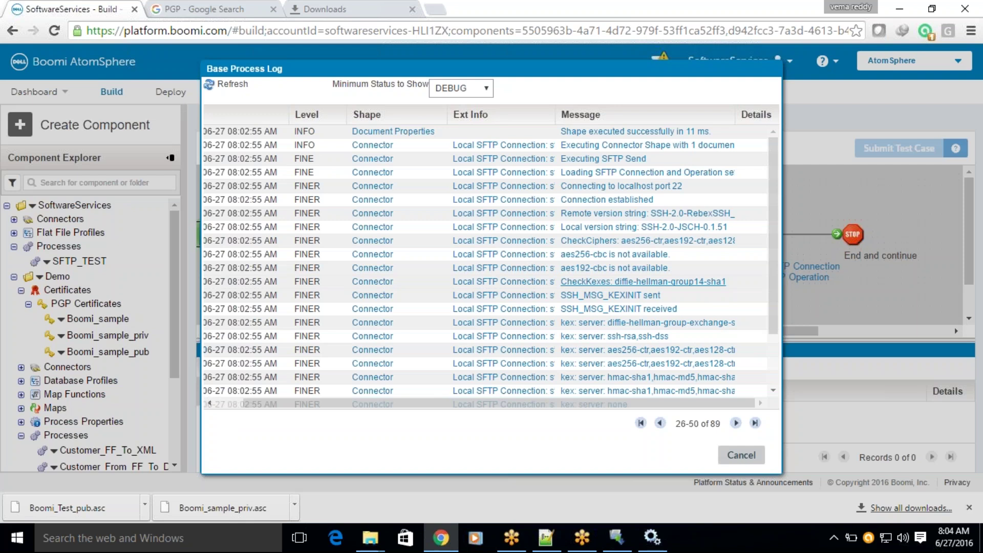
Page to the last log page, read the SEVERE 'failed decrypting; Caused by: 2' message, and close the log.
scroll(664, 285, down, 2)
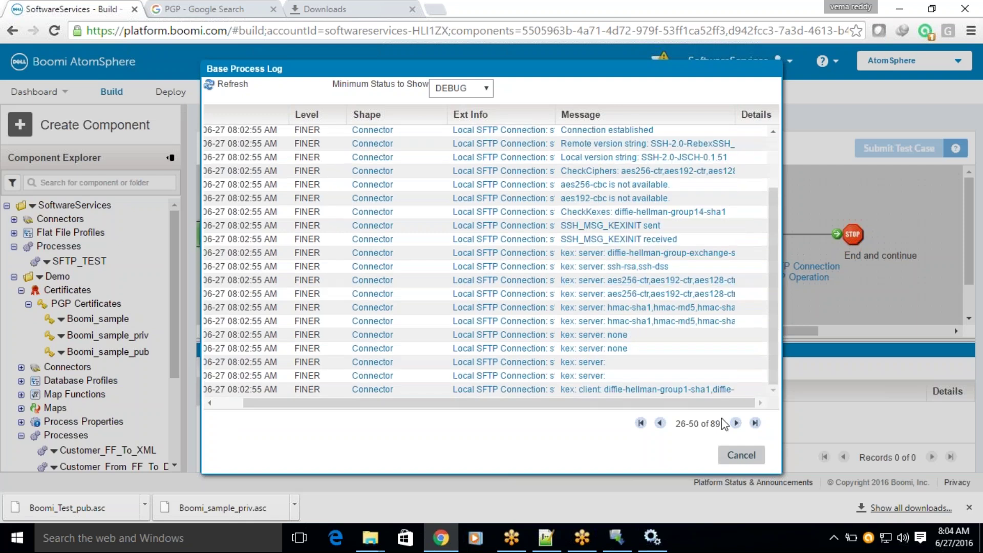
click(736, 424)
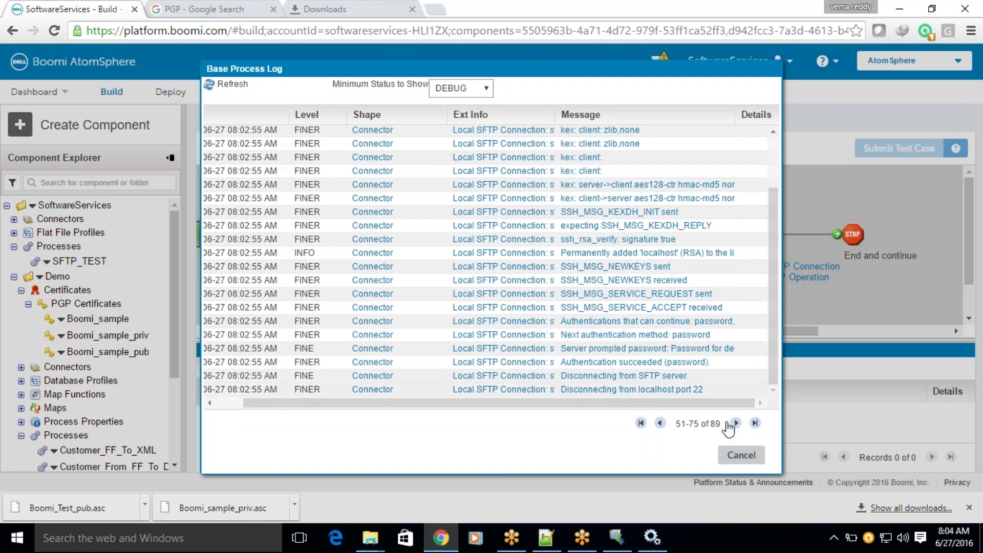
click(735, 423)
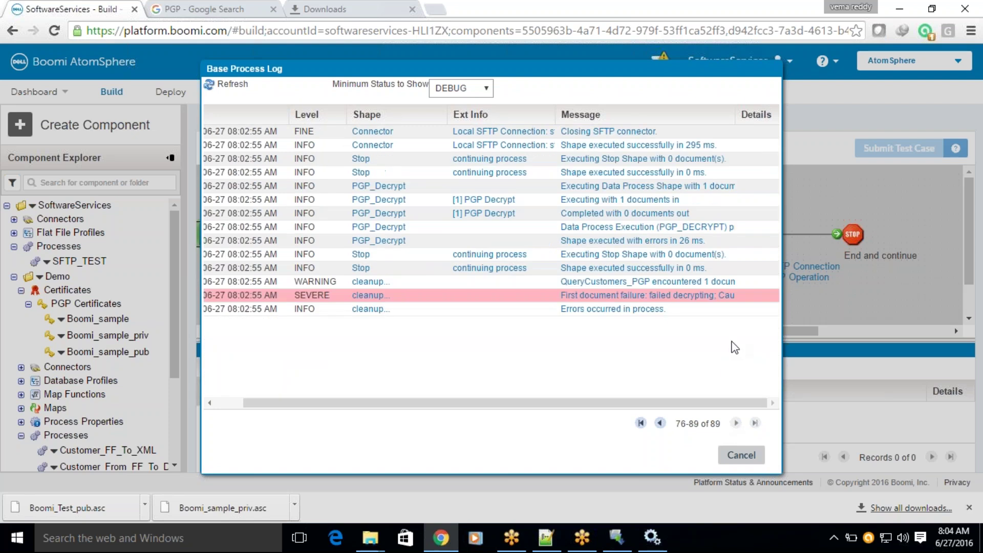
click(690, 296)
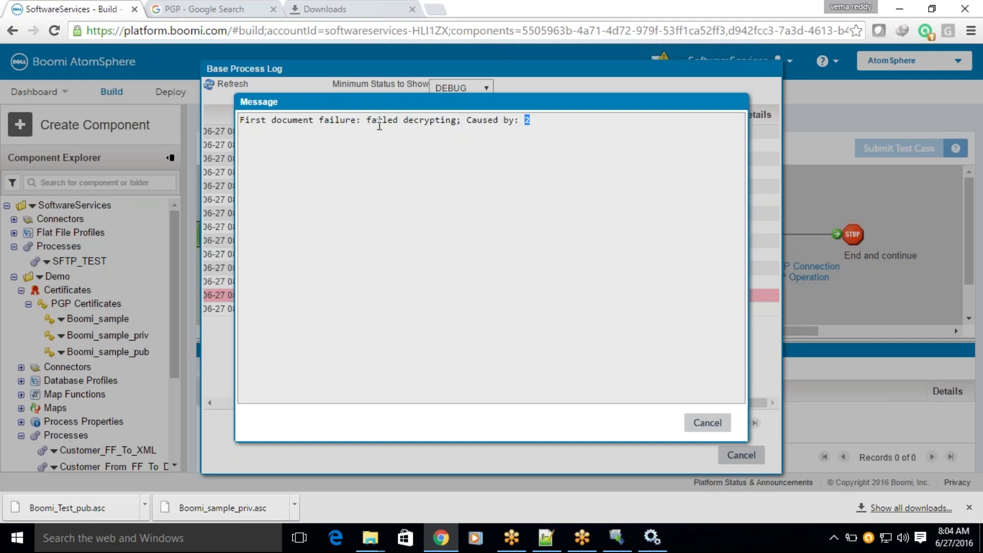
click(686, 364)
click(707, 422)
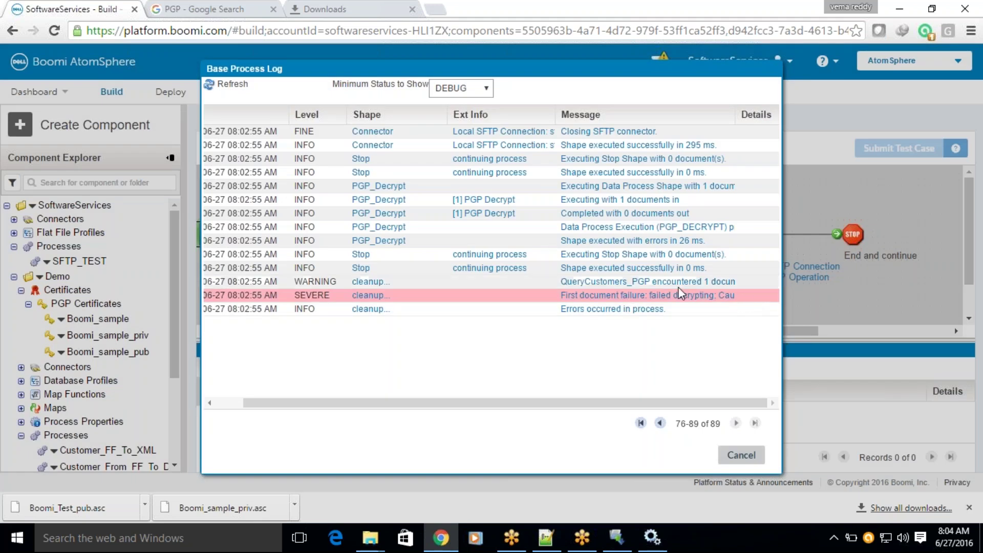
click(675, 293)
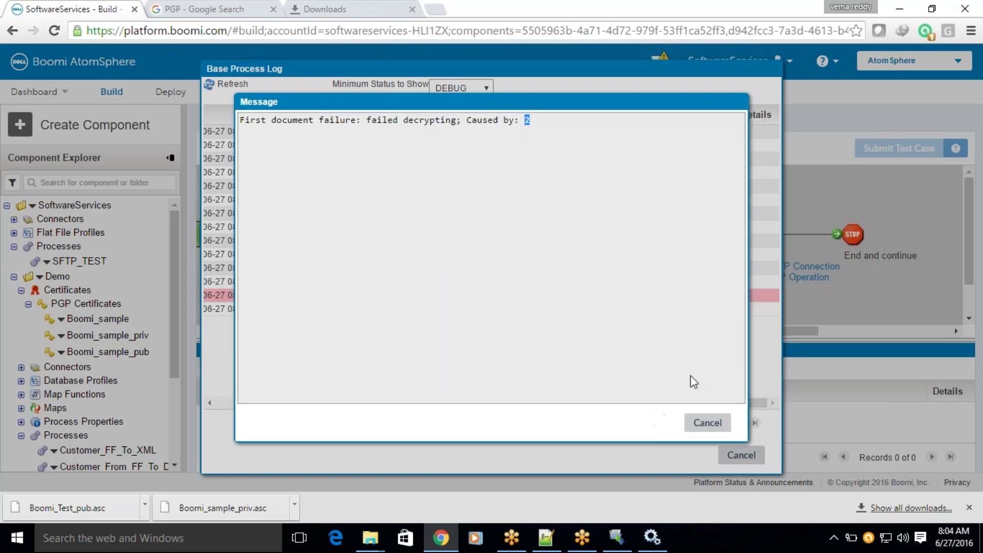
click(708, 422)
click(742, 455)
View the source document reaching the PGP_Decrypt shape, then the upper Set Properties step's document.
scroll(610, 290, down, 1)
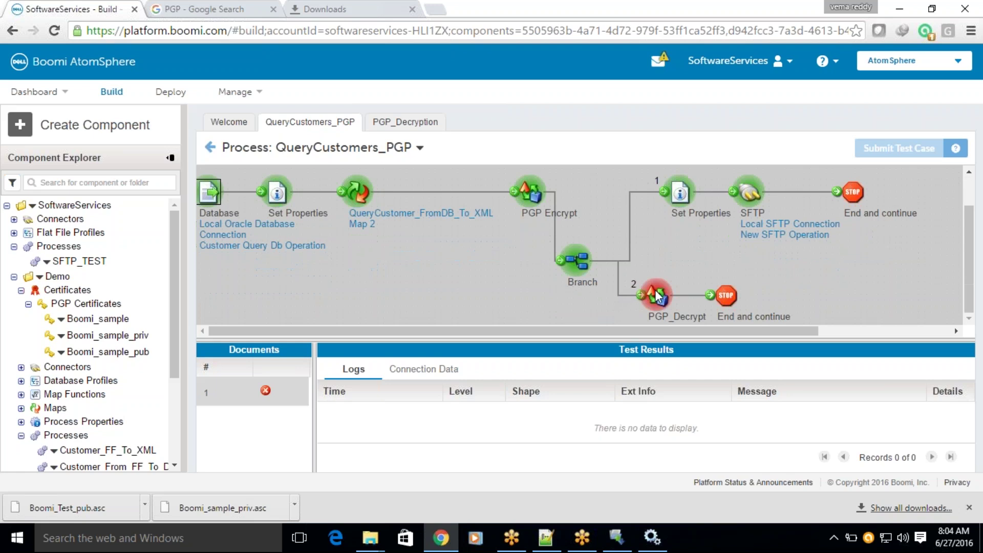
click(665, 299)
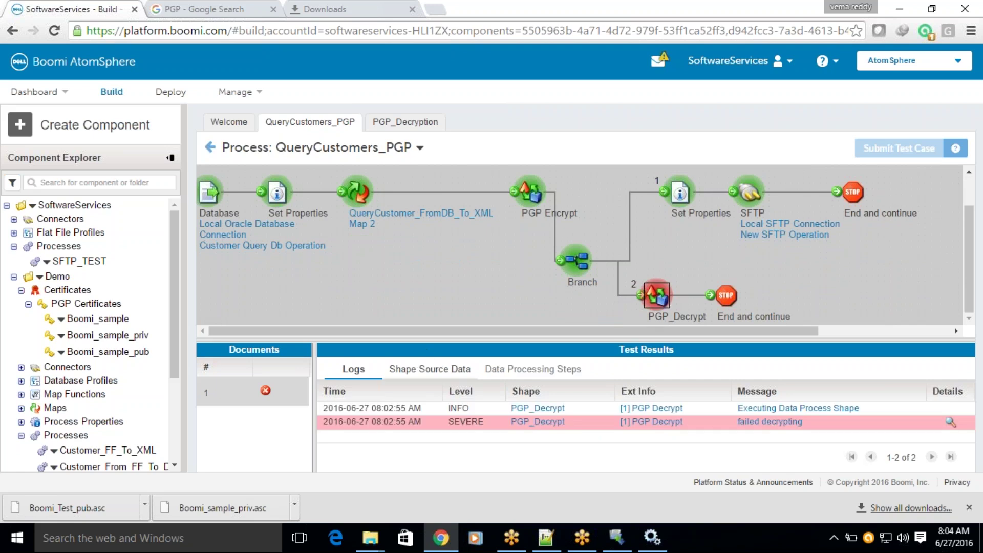
click(402, 370)
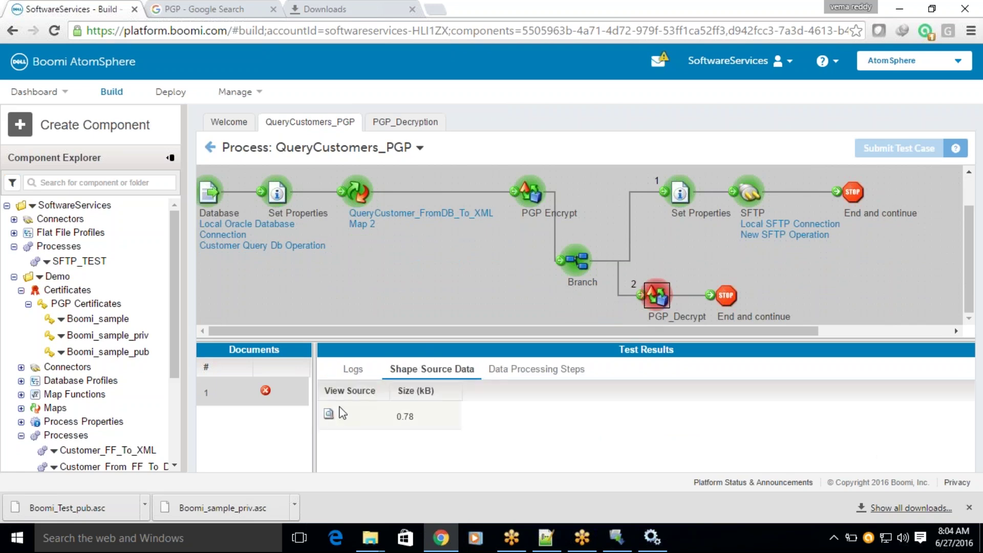
click(335, 418)
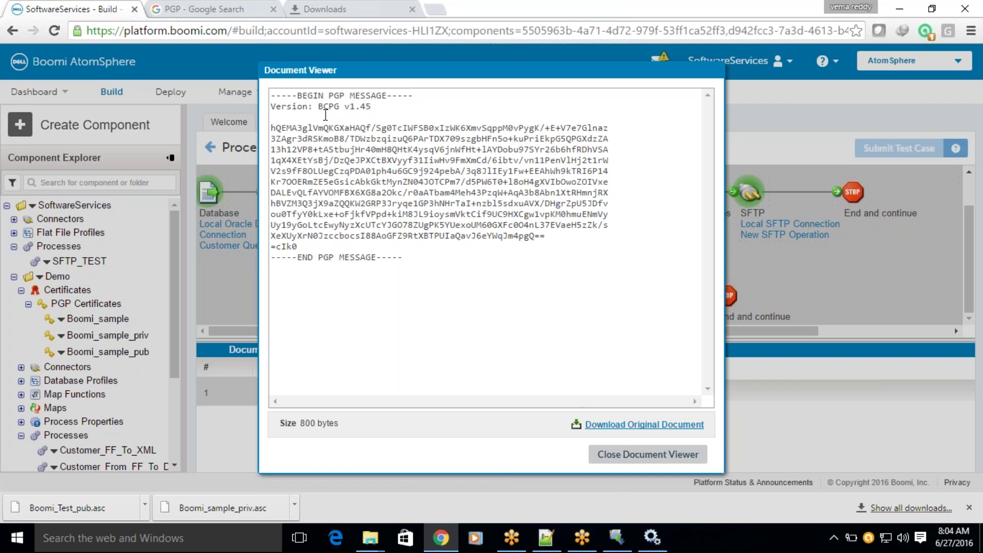
click(630, 465)
click(679, 196)
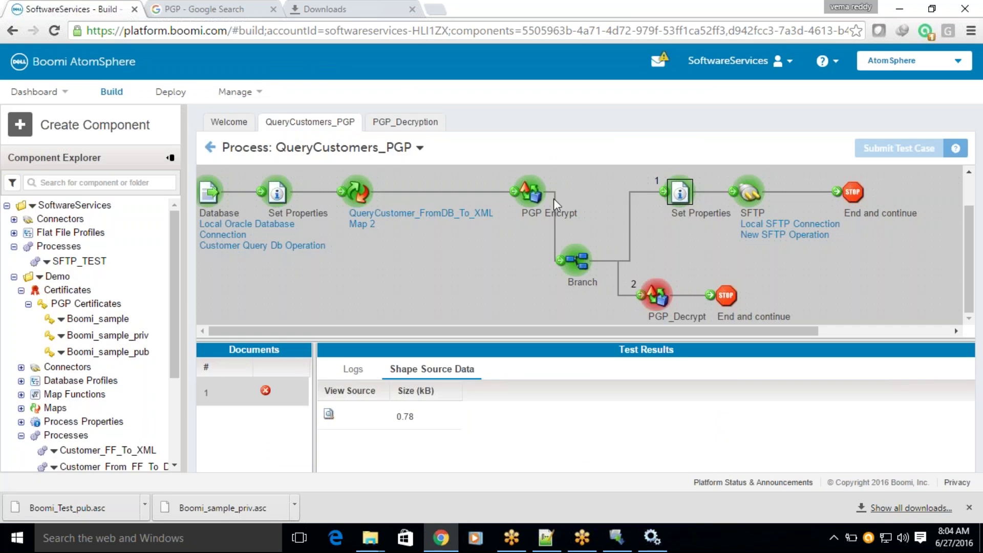
click(328, 414)
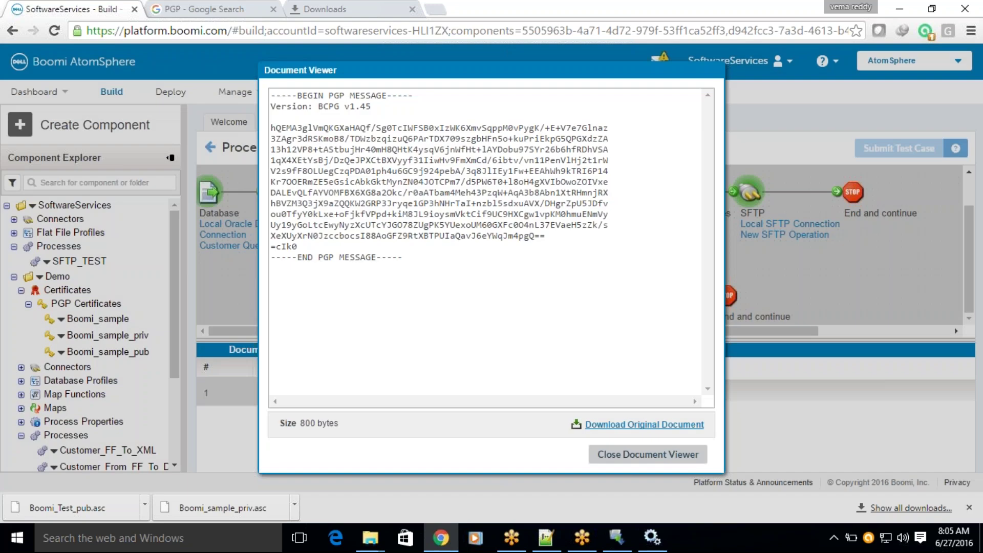
click(661, 454)
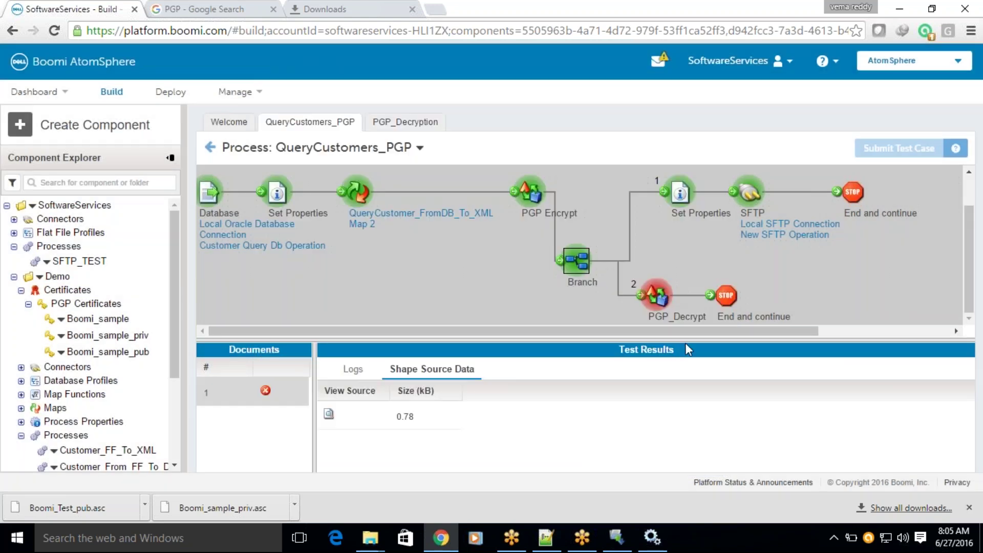
View the PGP message at the PGP Decrypt data processing step, then return to Shape Source Data.
click(521, 378)
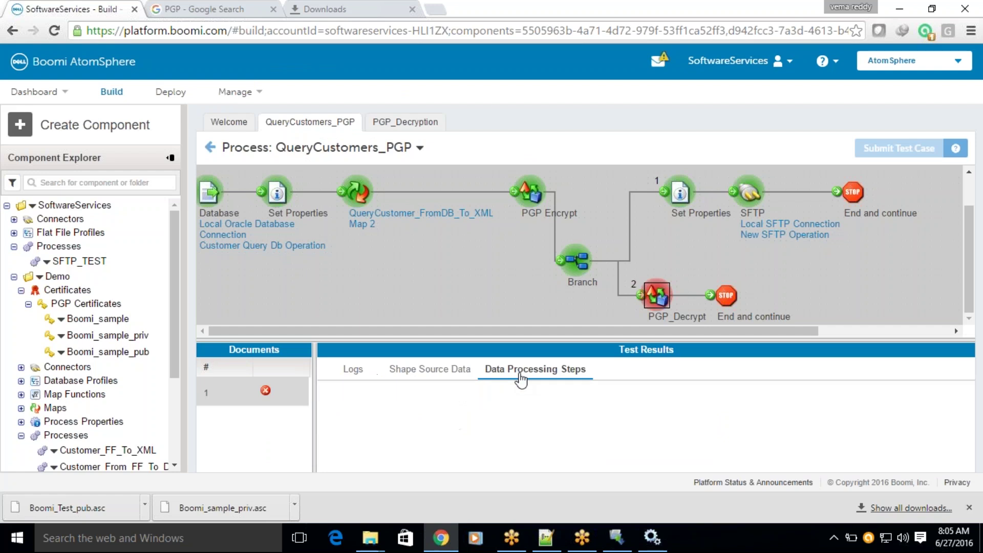
click(328, 413)
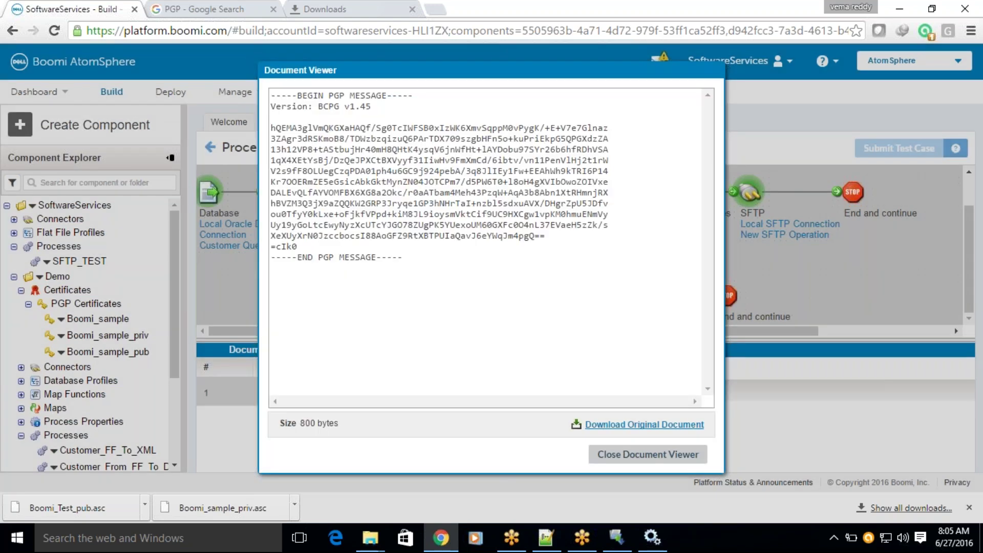
click(613, 459)
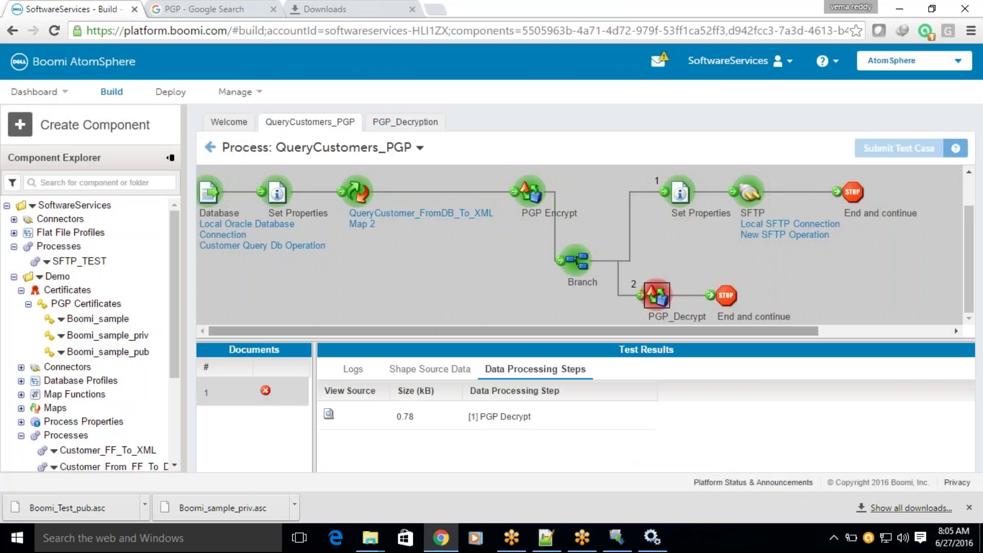
click(455, 369)
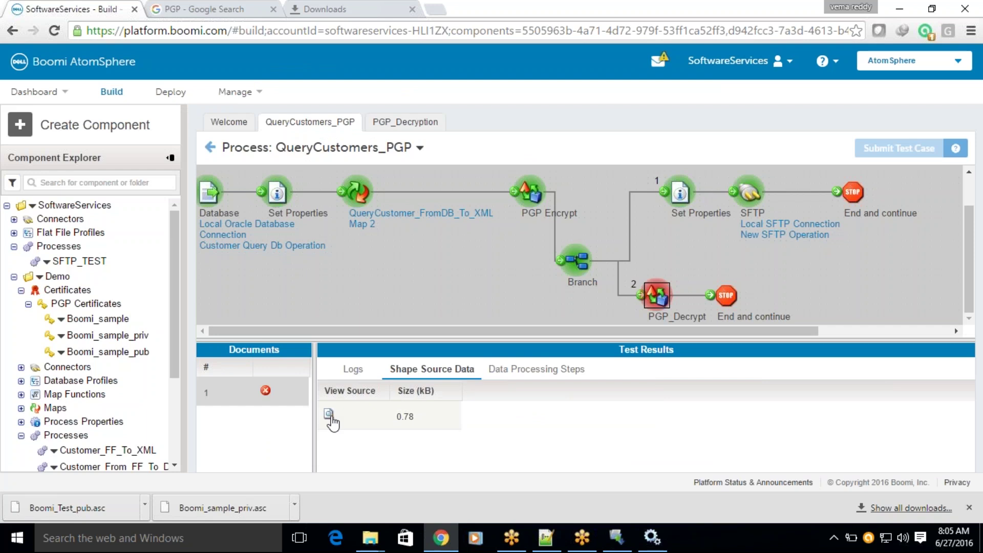
Open the SEVERE entry's stack trace and highlight lines down to the ArrayIndexOutOfBoundsException: 2 cause.
click(353, 370)
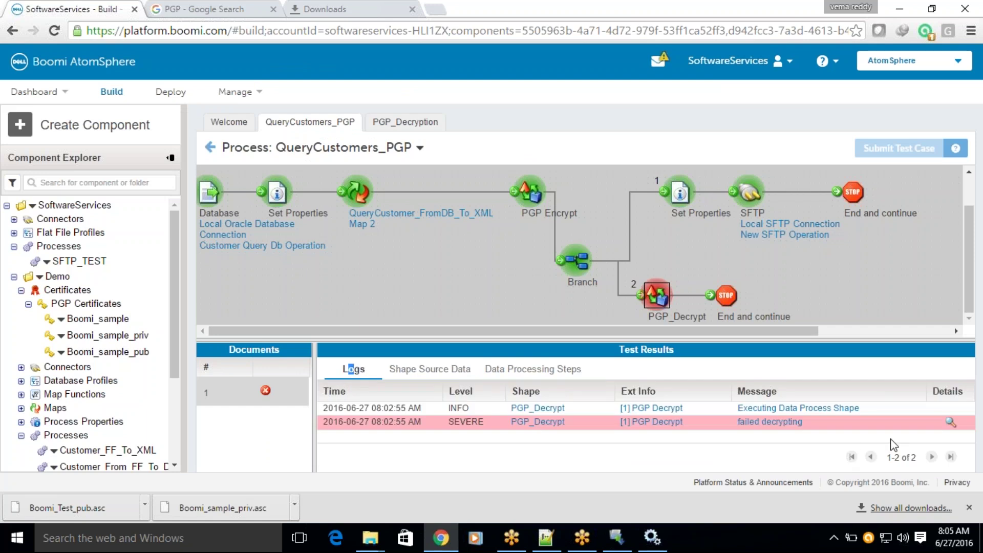
click(950, 421)
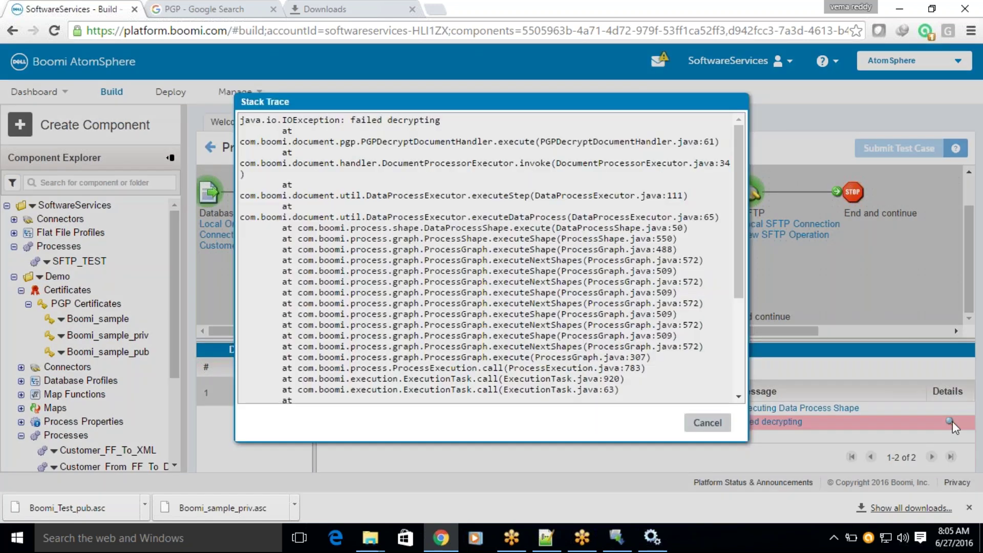
drag(371, 120, 297, 131)
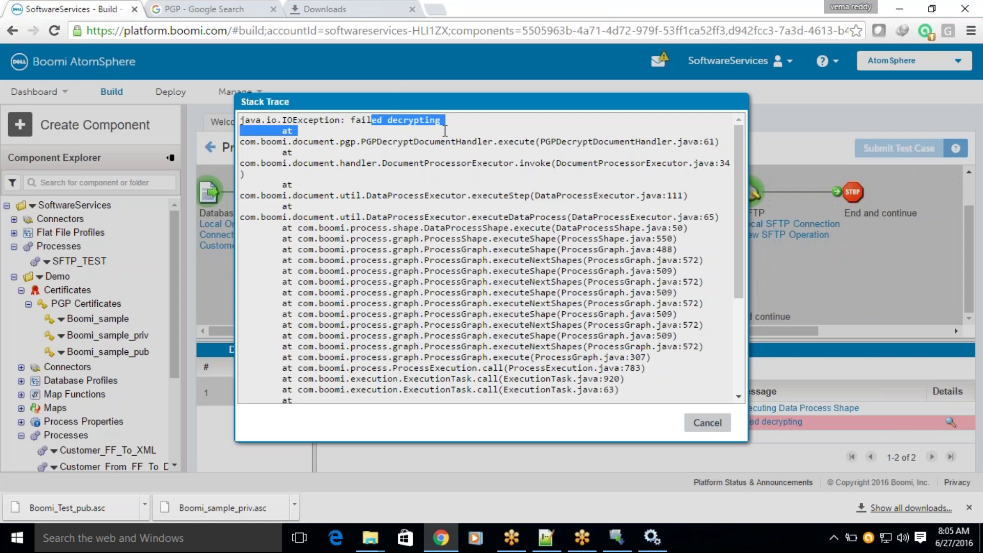
drag(387, 142, 630, 143)
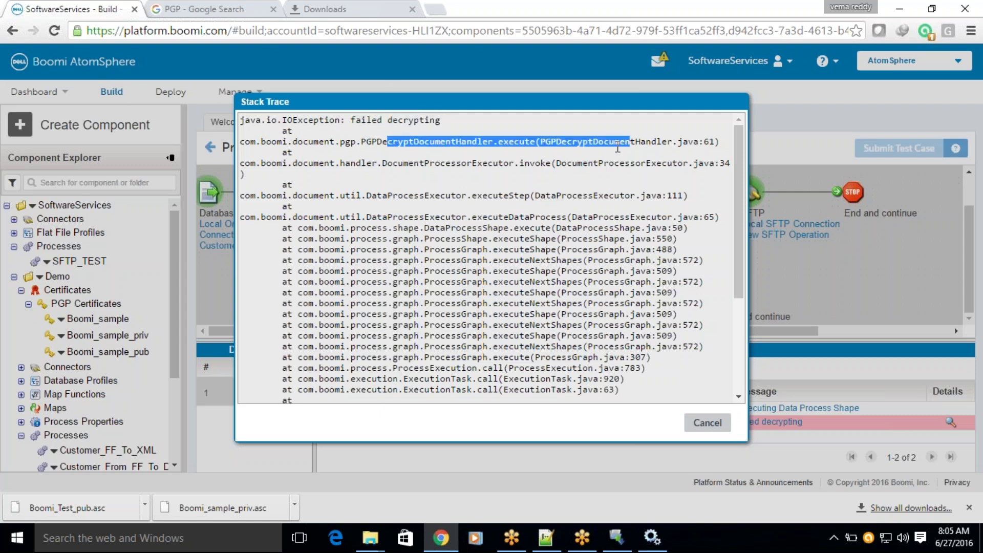
drag(524, 163, 592, 167)
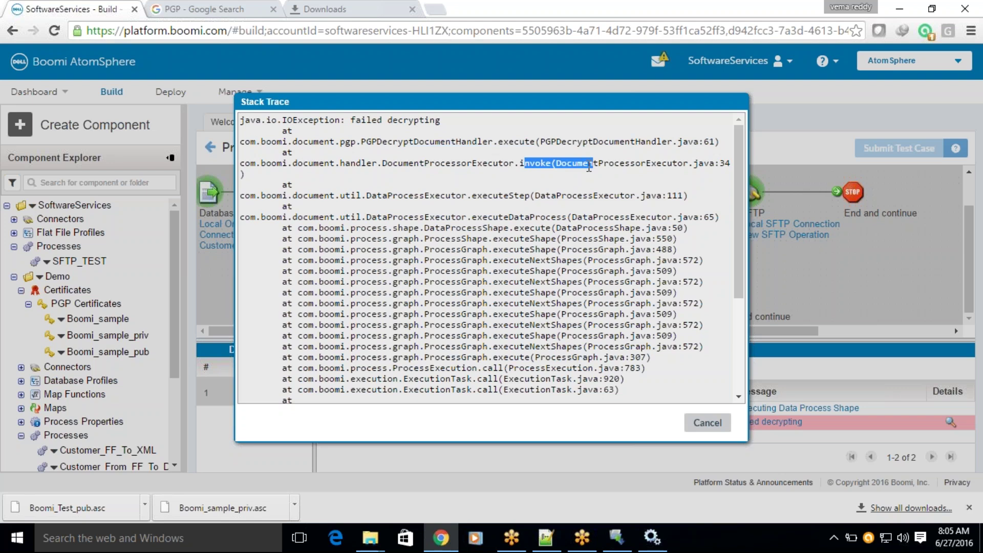
scroll(590, 166, down, 1)
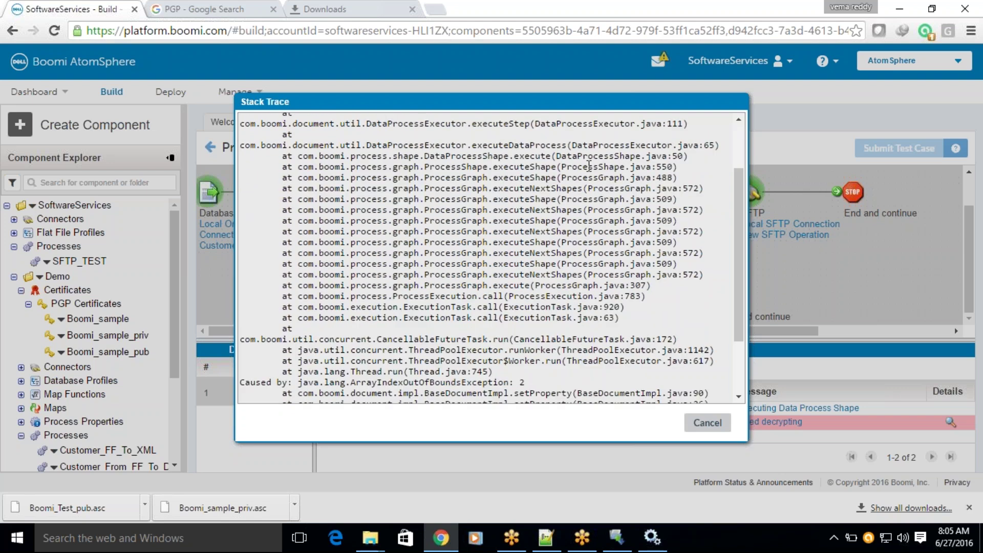
scroll(590, 166, down, 2)
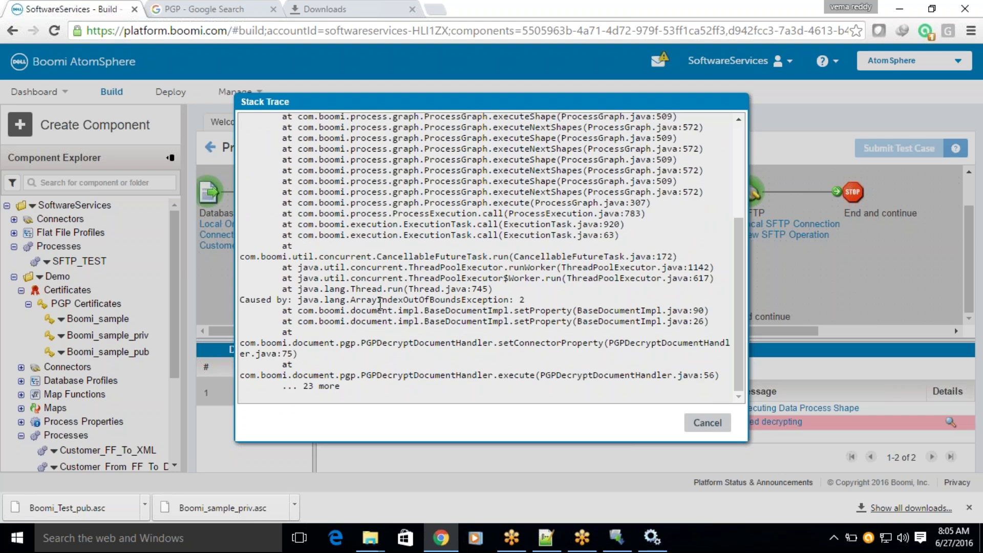
drag(353, 300, 528, 299)
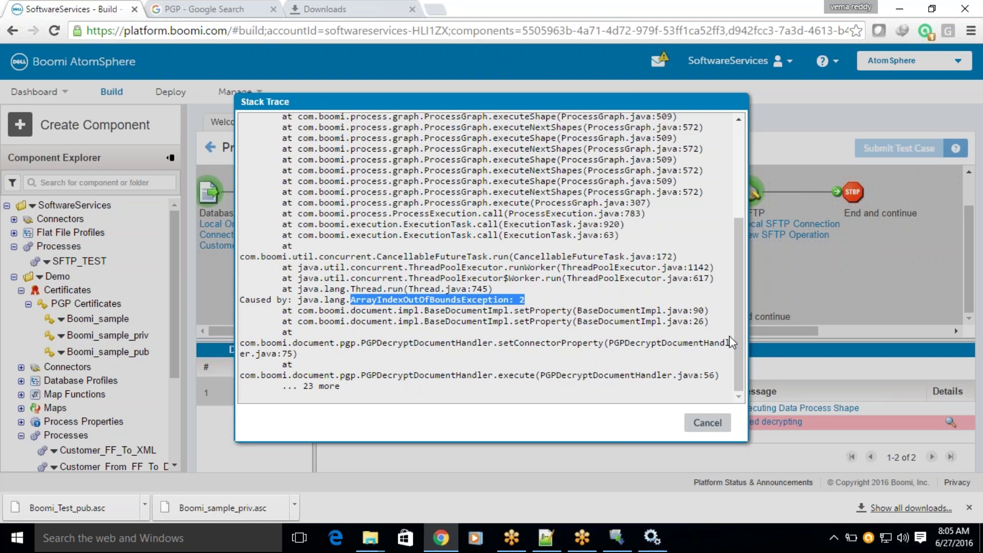
click(705, 425)
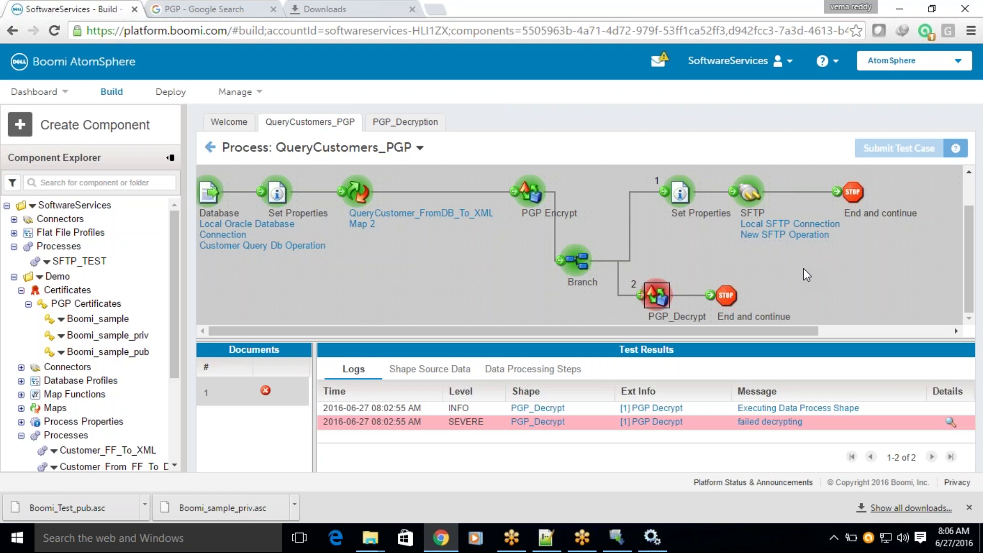
Run a PGP_Decryption test on BOOMI-LOCAL and close the 'failed decrypting; Caused by: 2' report.
click(429, 124)
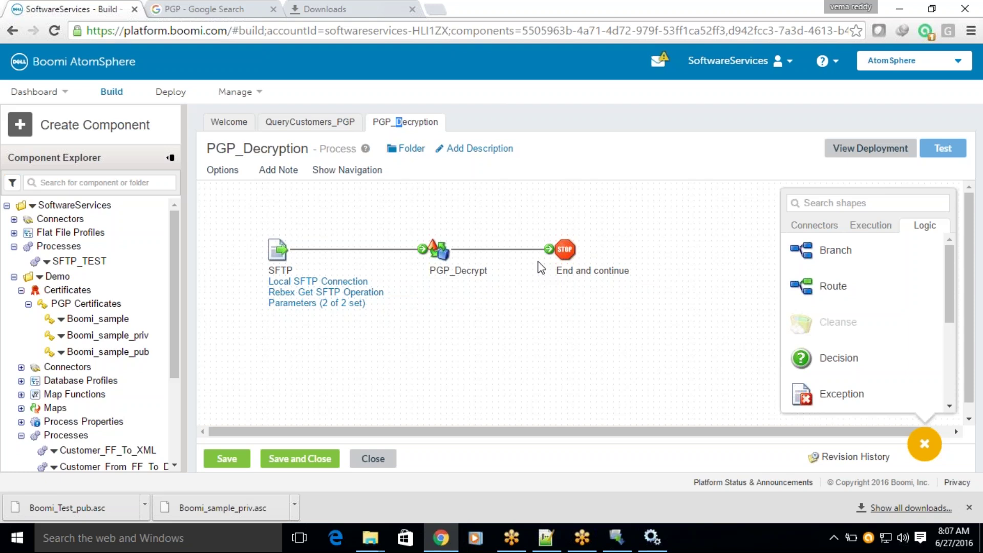
click(938, 154)
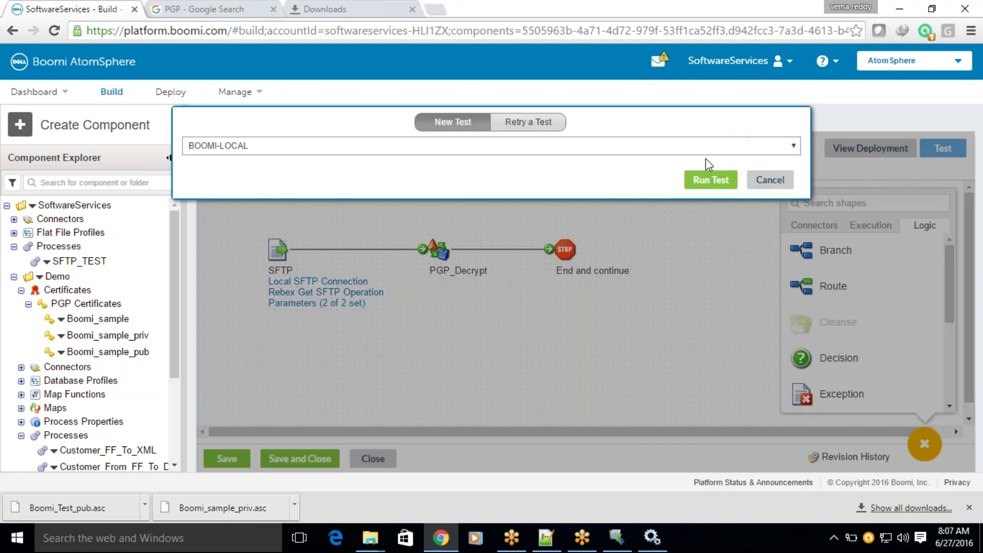
click(697, 185)
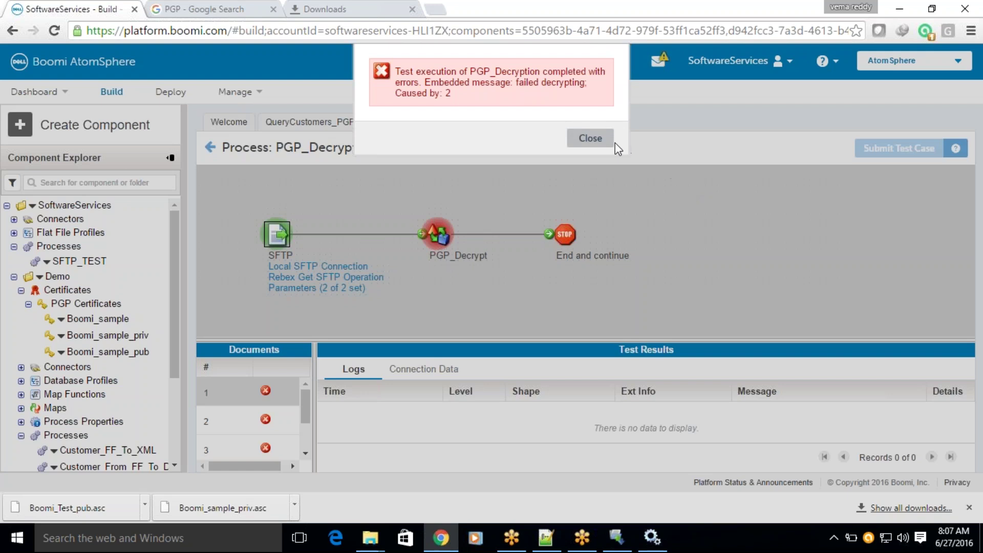
click(589, 138)
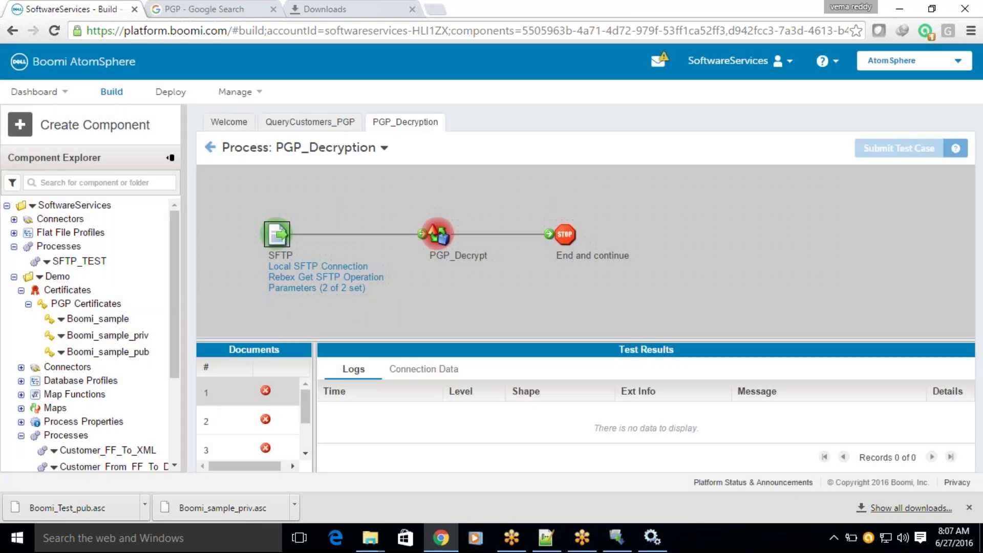